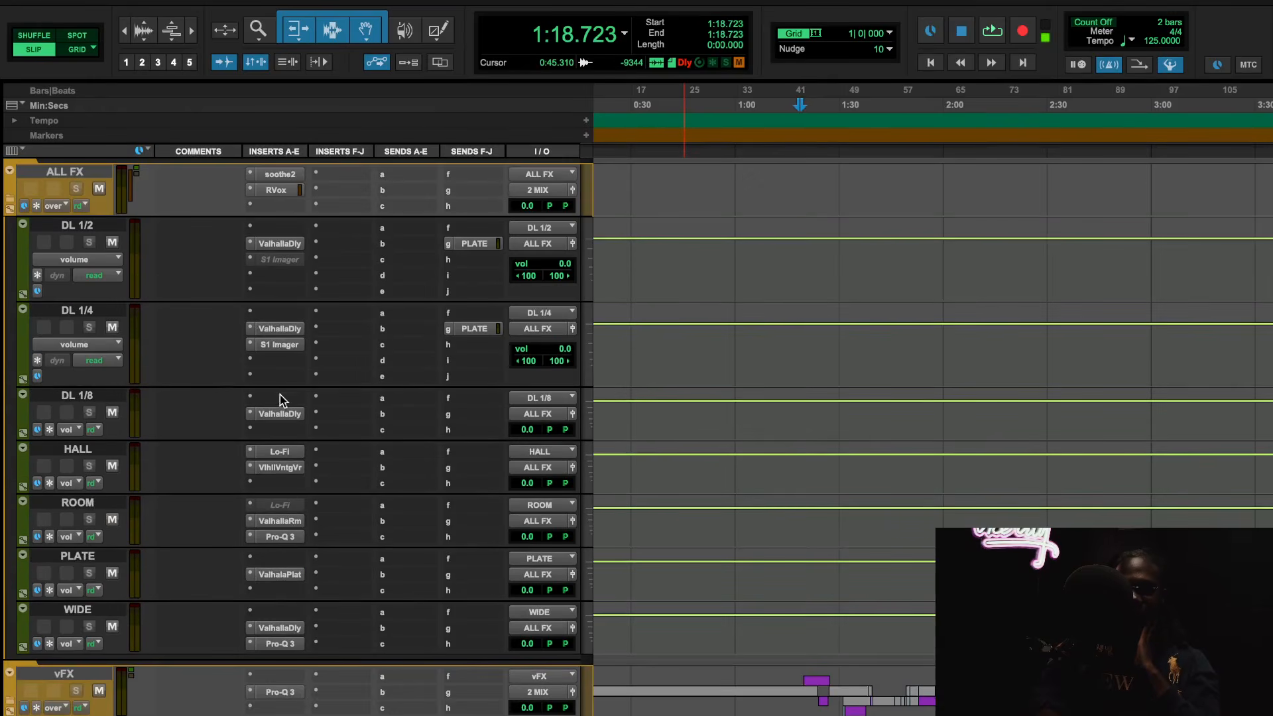
scroll(295, 574, "up", 4)
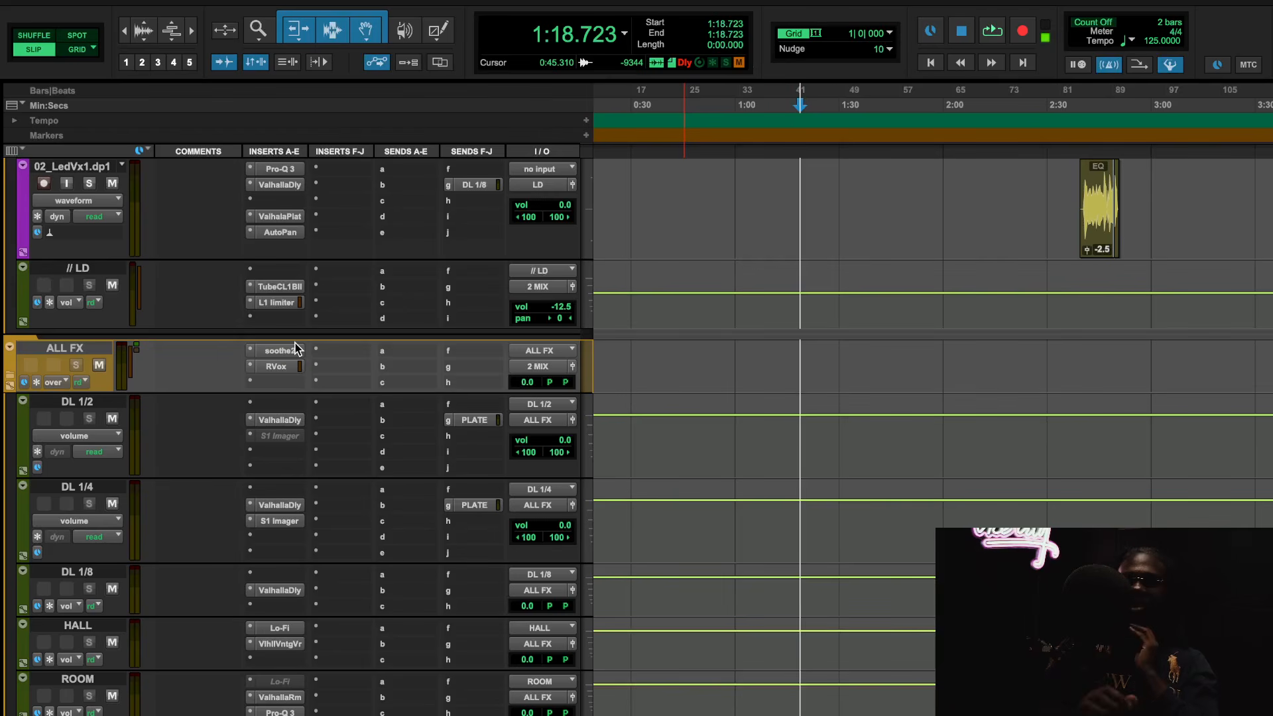
Open soothe2 on the ALL FX track and examine its settings and FX group preset
left_click_drag(529, 378, 529, 389)
left_click(528, 383, "alt")
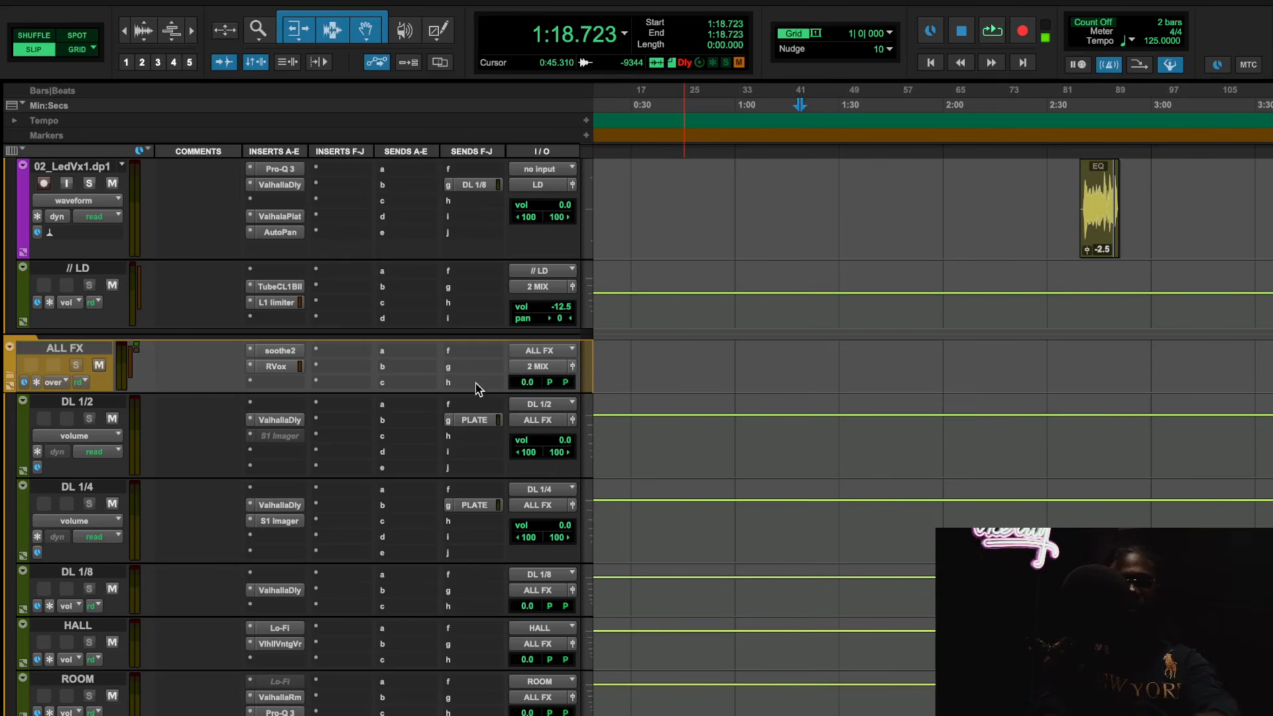
left_click(296, 352)
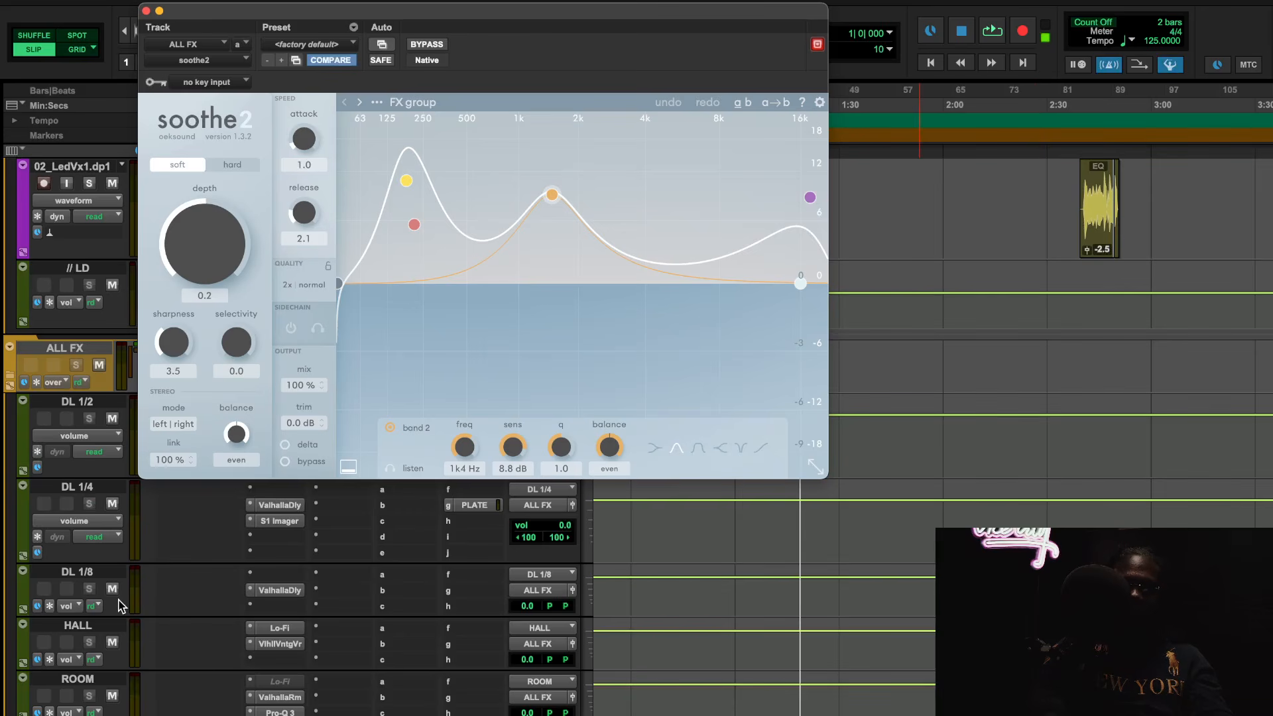
scroll(120, 605, "down", 3)
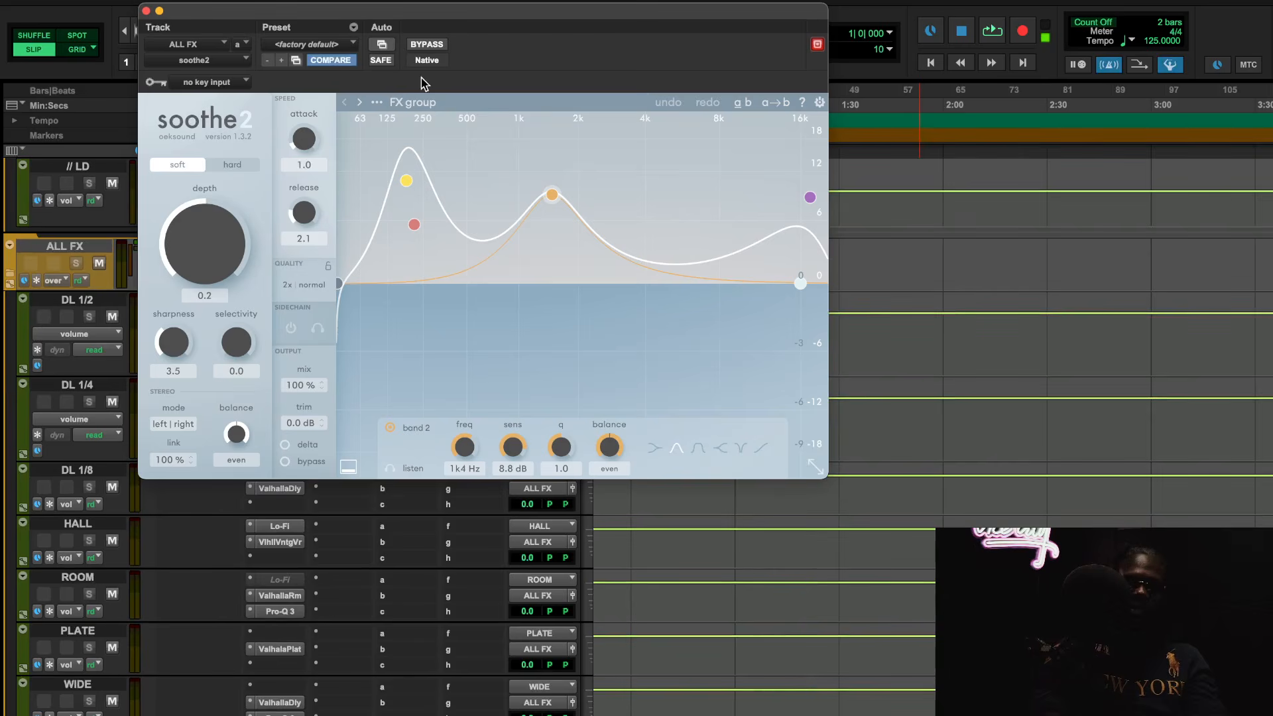
left_click(429, 103)
left_click(441, 101)
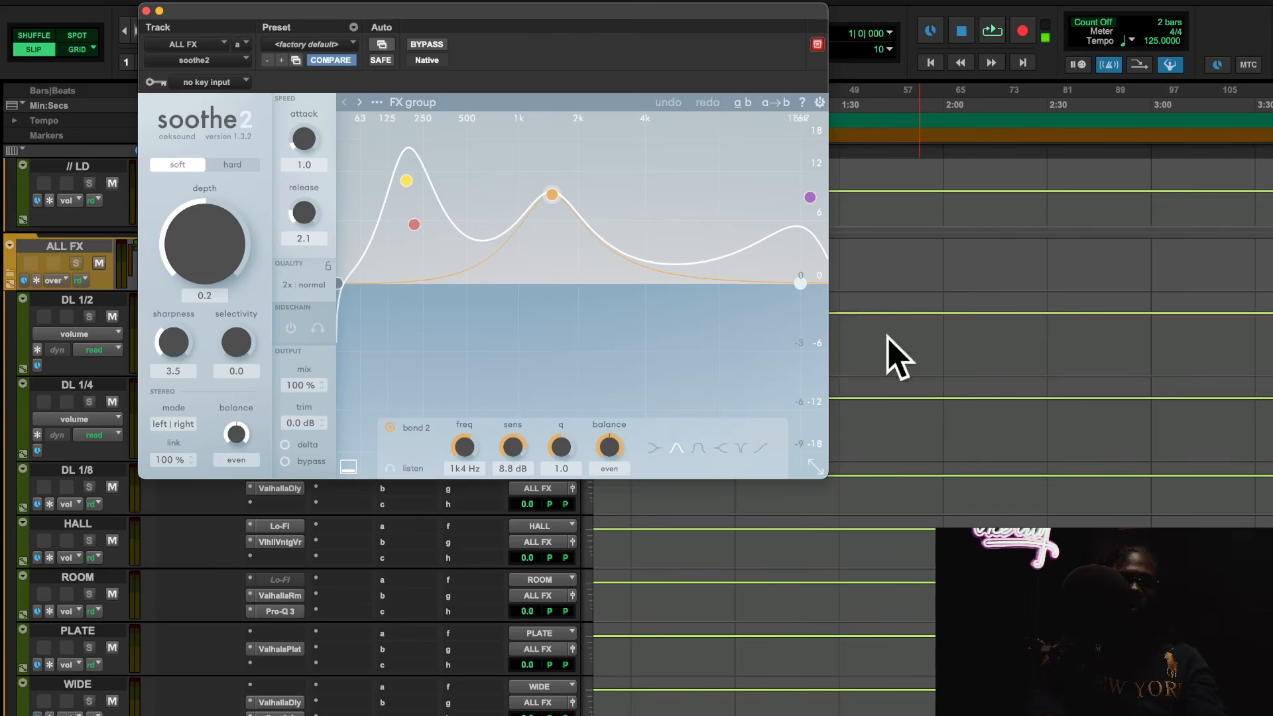
Move the playback start to about 0:48 at bar 25 and play the session
scroll(1014, 373, "down", 10)
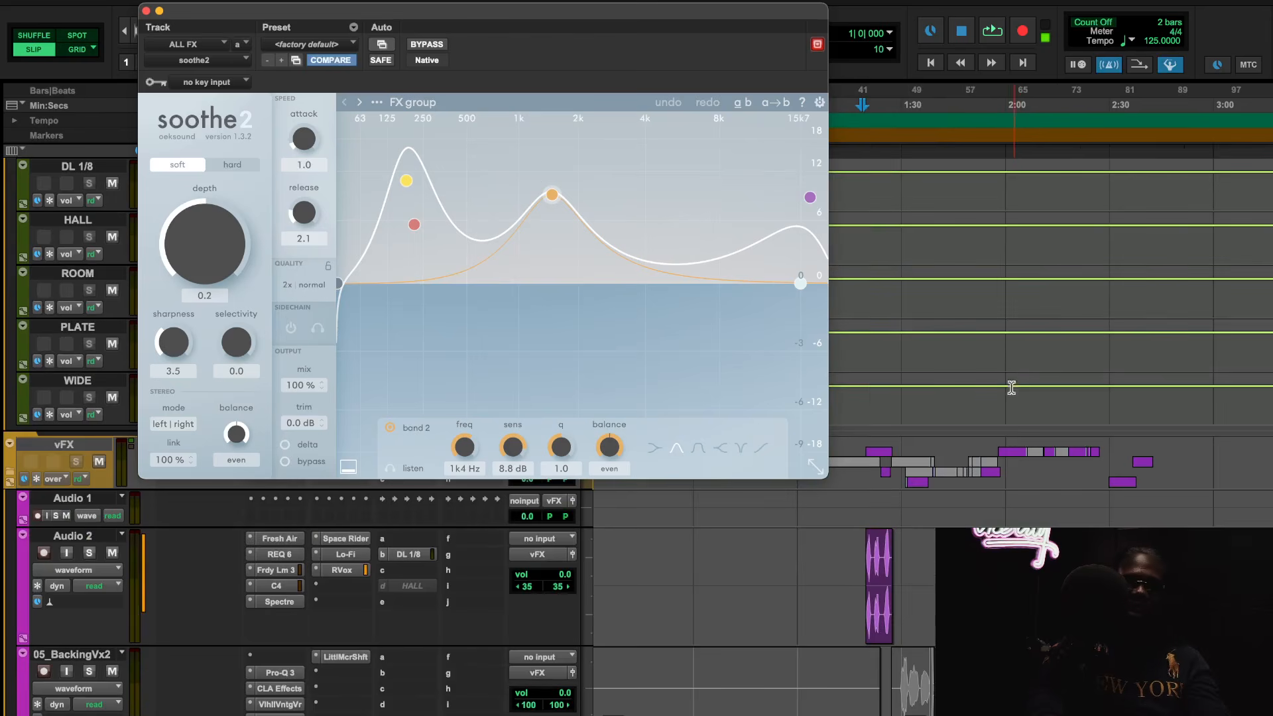
scroll(882, 431, "up", 8)
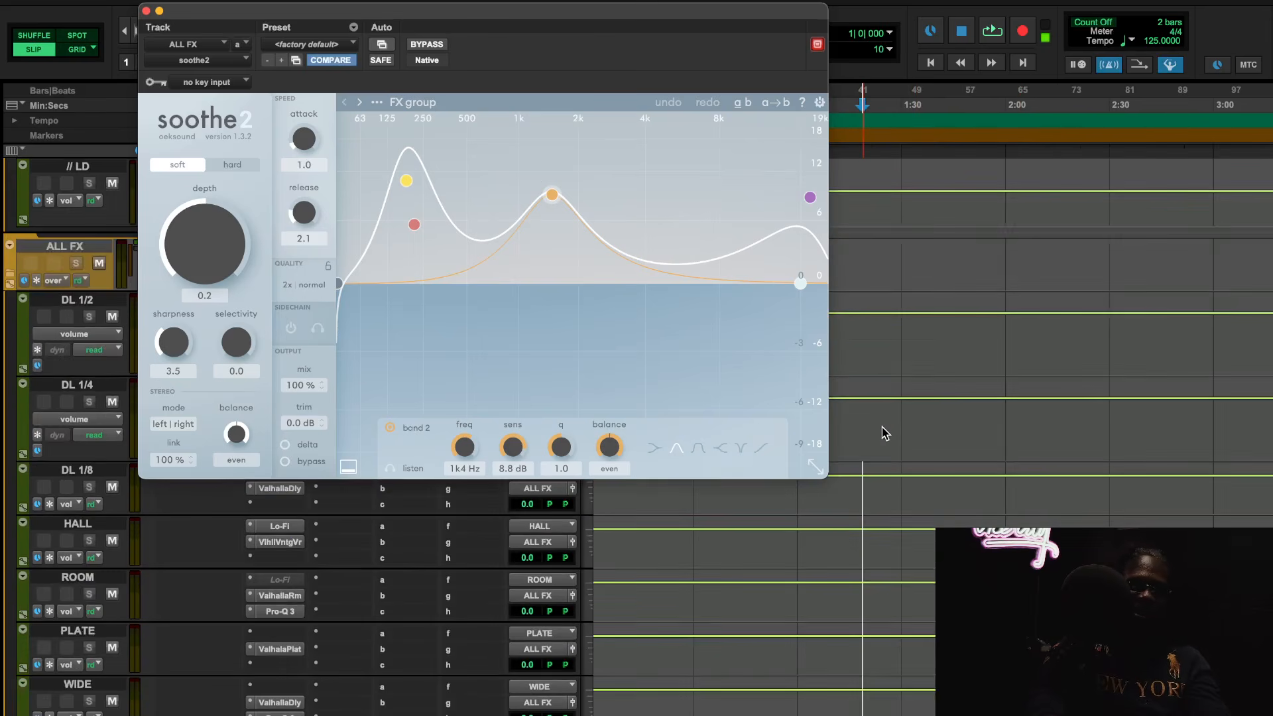
scroll(882, 429, "up", 1)
scroll(882, 430, "up", 5)
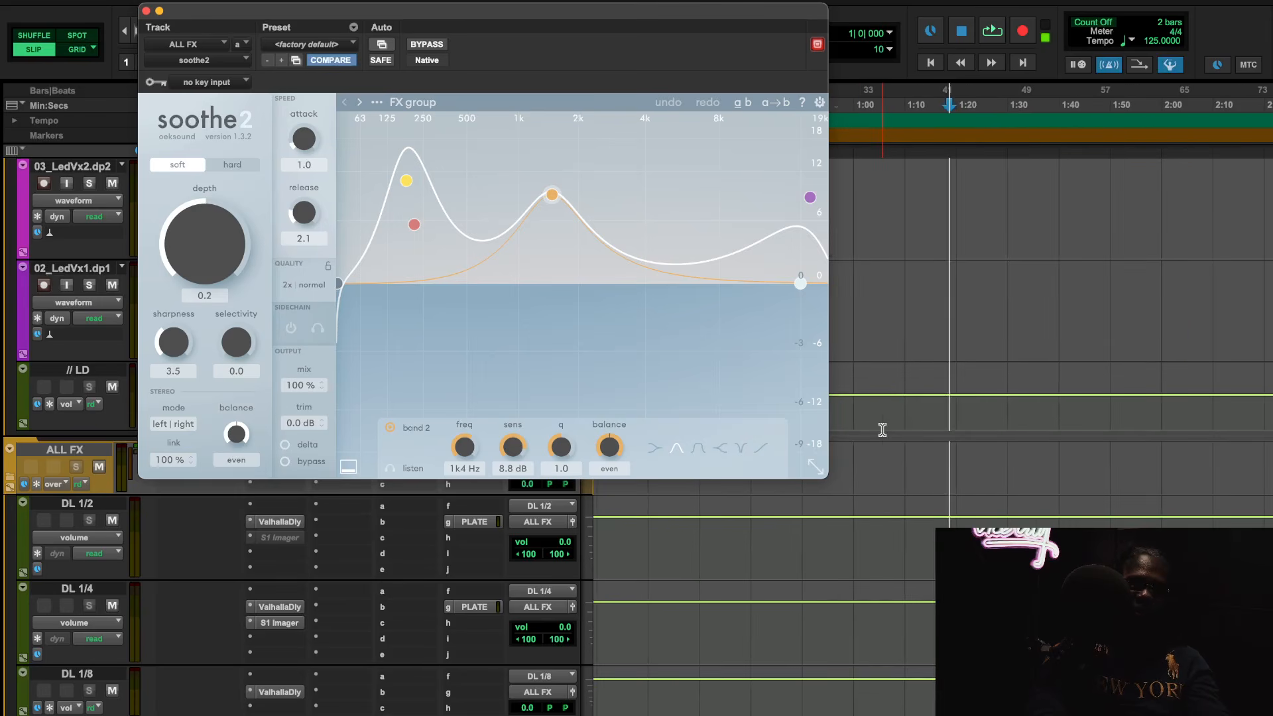
scroll(882, 430, "up", 2)
left_click(842, 101)
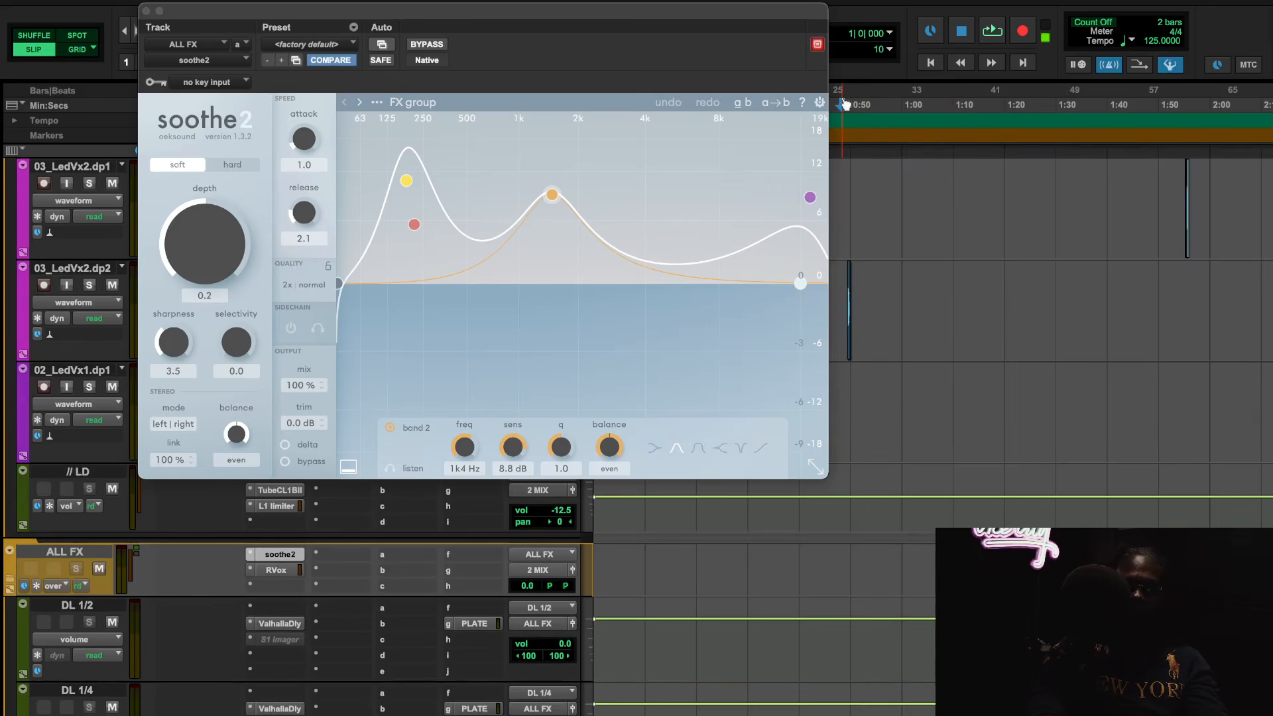
key("space")
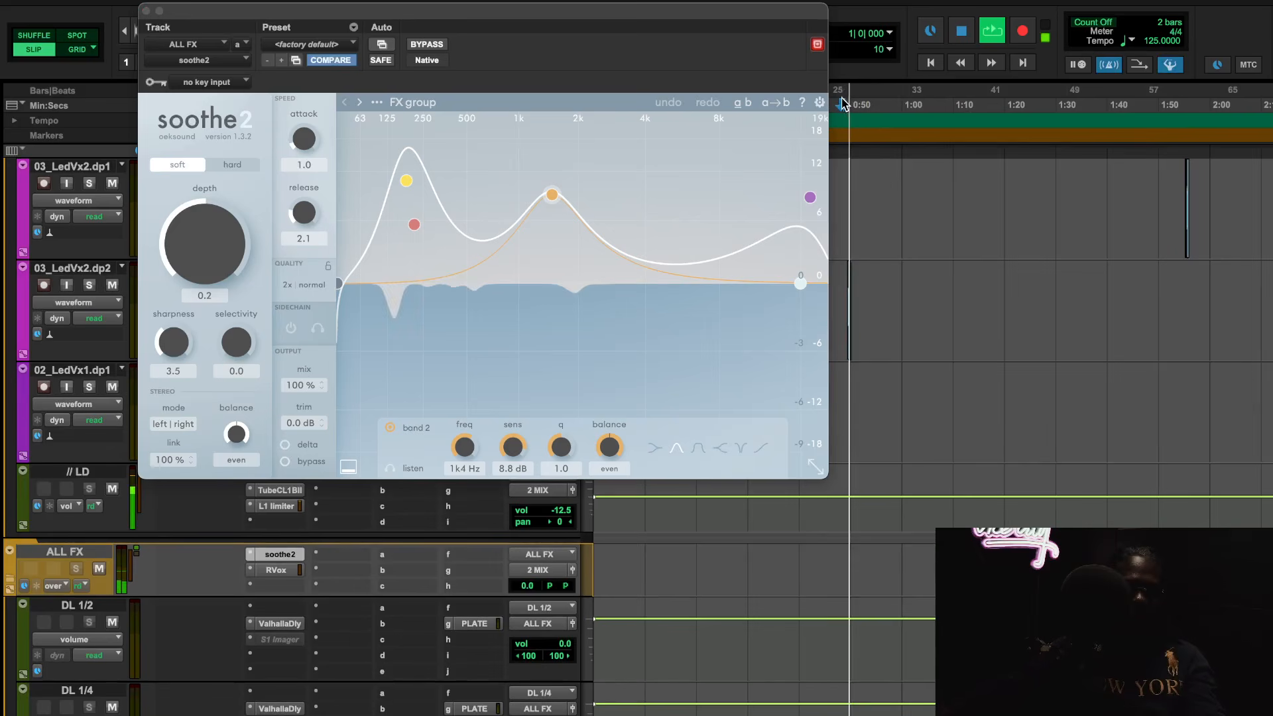
Bypass and re-enable soothe2 on ALL FX twice during playback to compare the sound, and close the plug-in
left_click(423, 46)
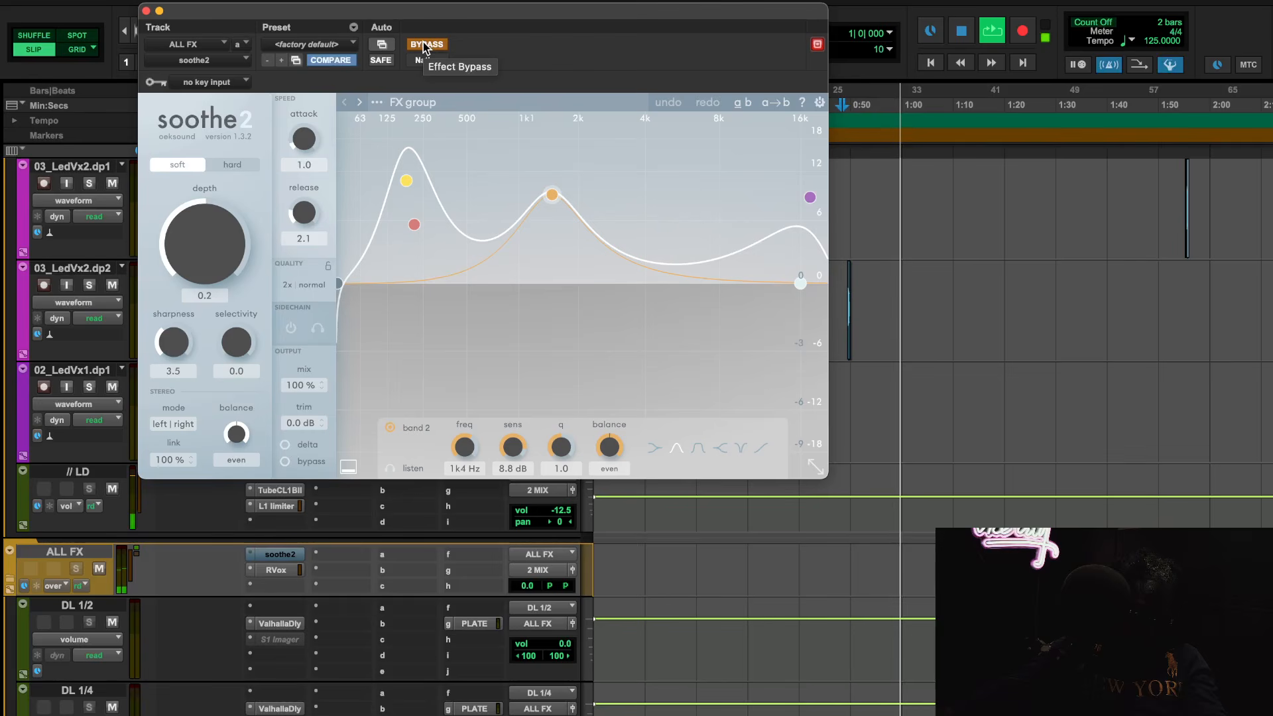
left_click(425, 45)
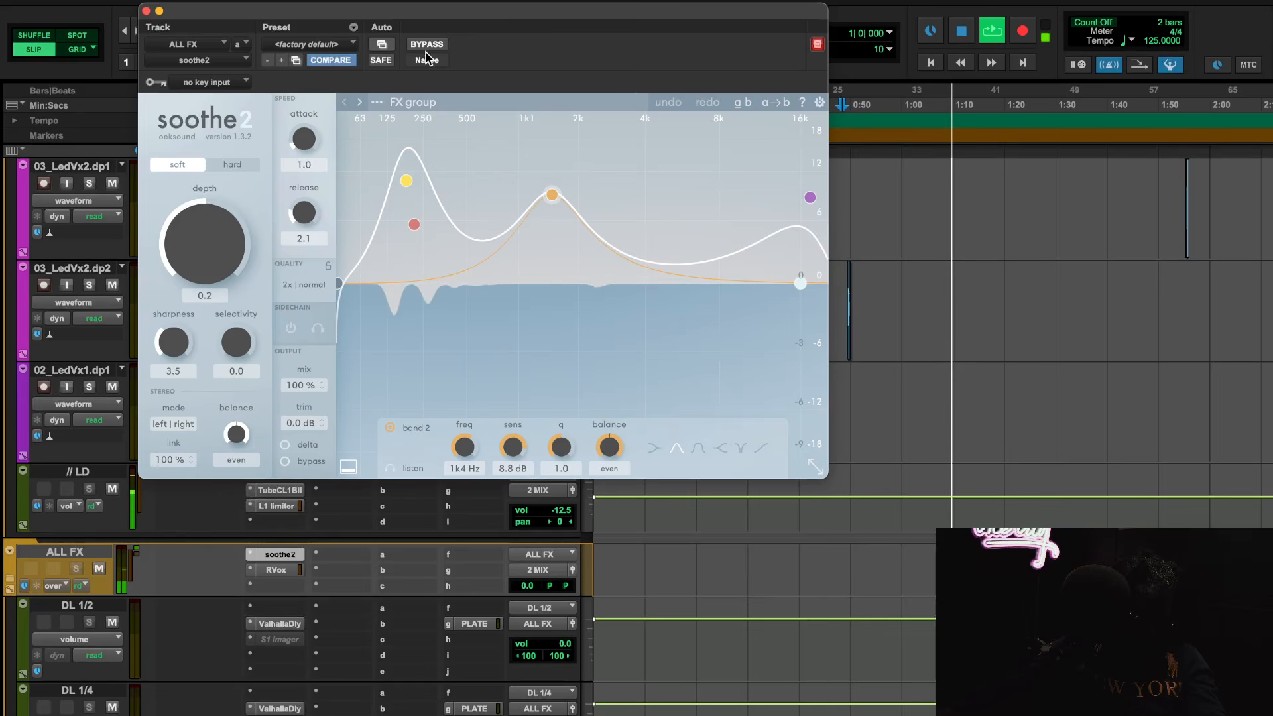
left_click(414, 45)
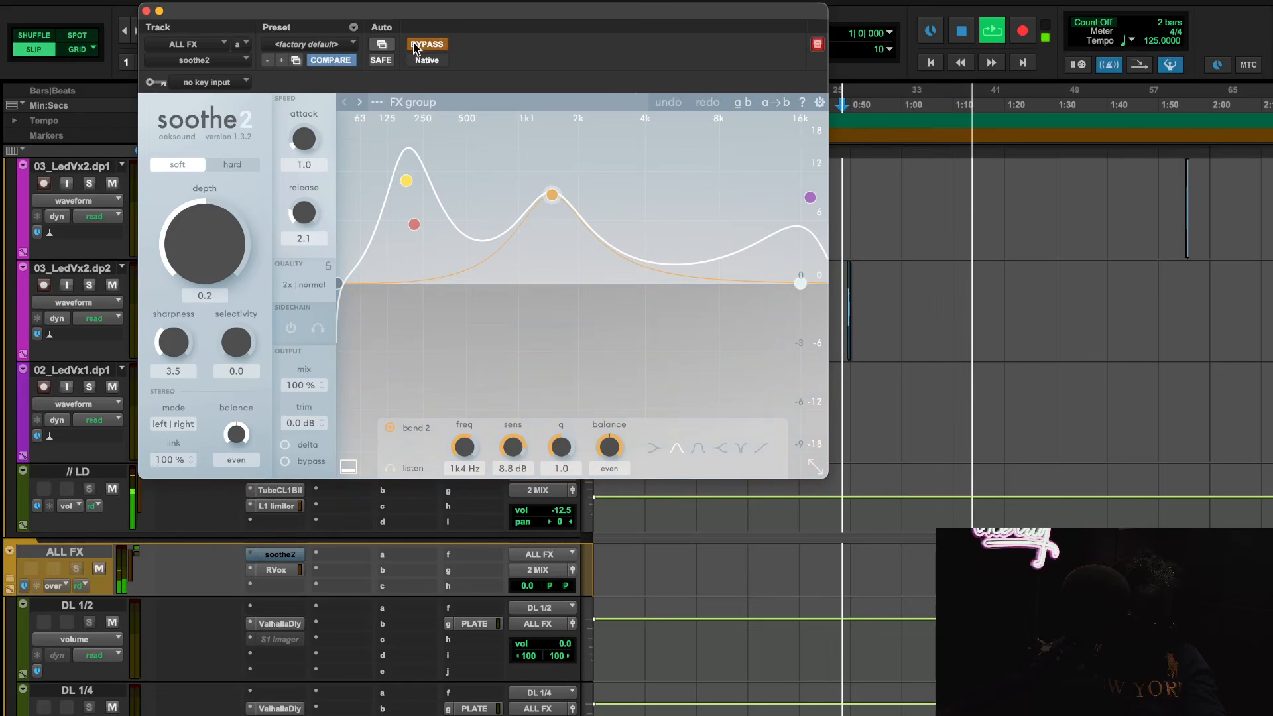
left_click(414, 45)
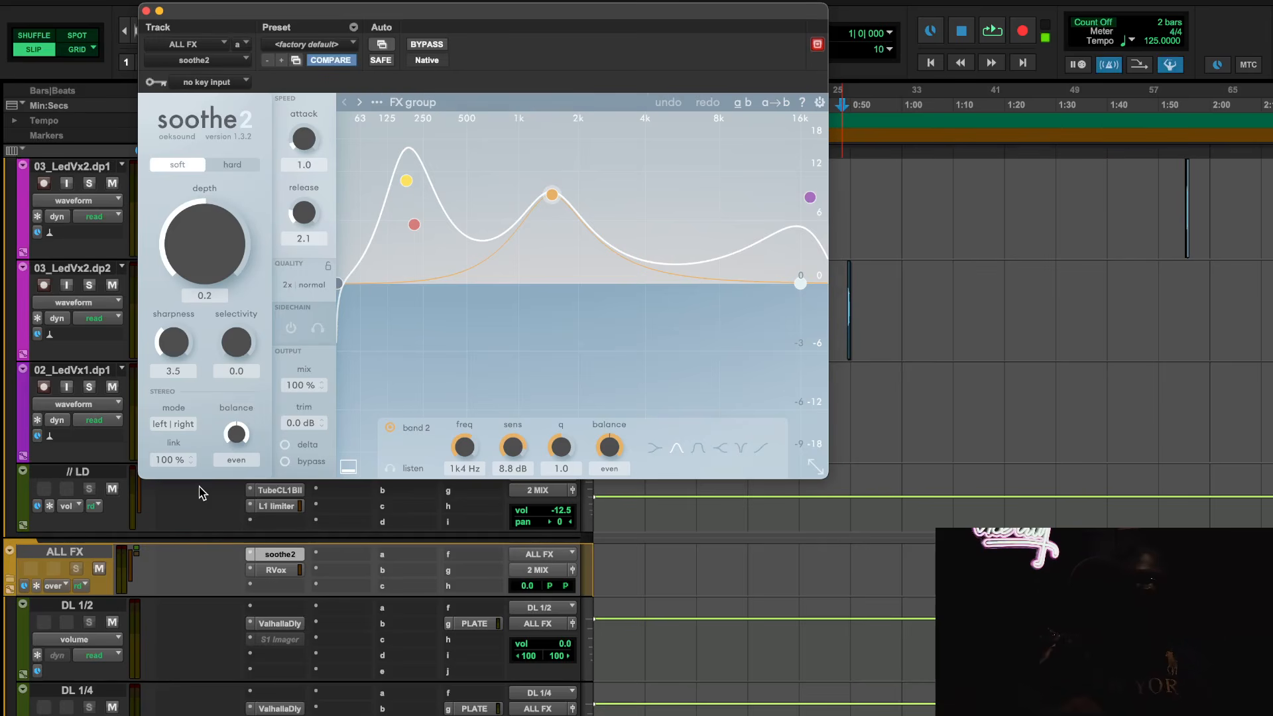
scroll(203, 494, "down", 6)
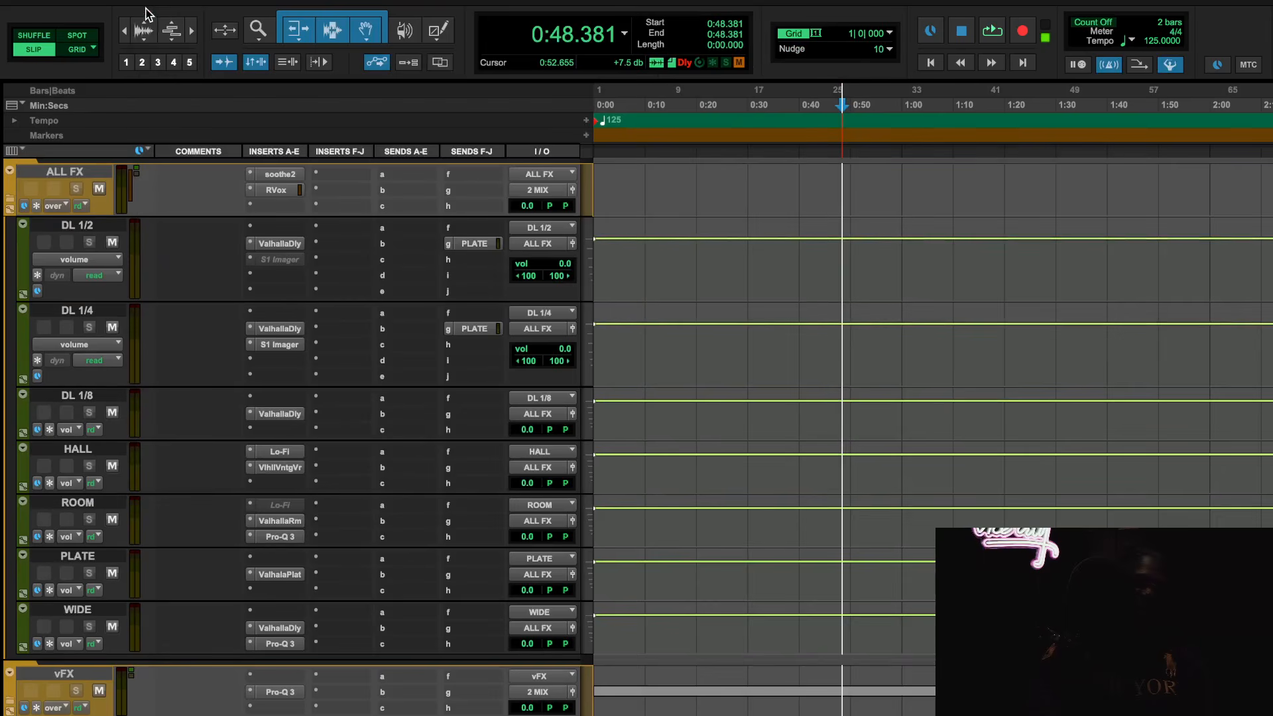
left_click(146, 10)
left_click(285, 174)
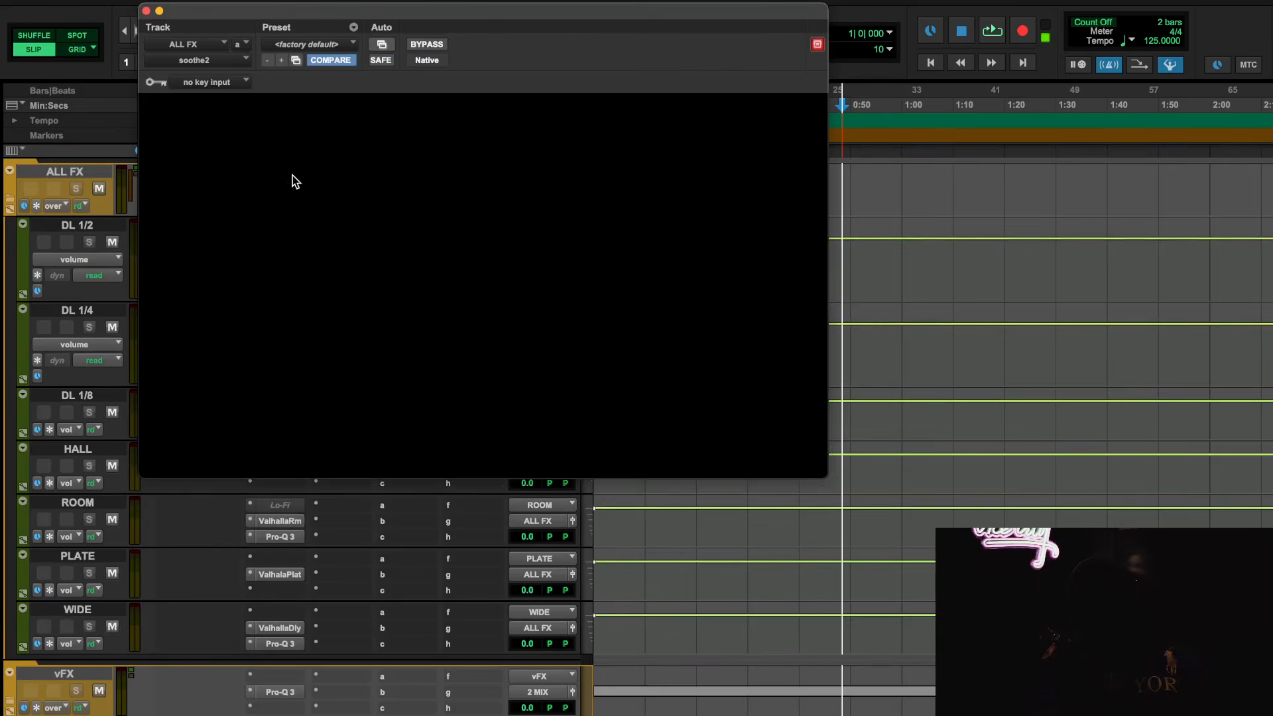
left_click(146, 11)
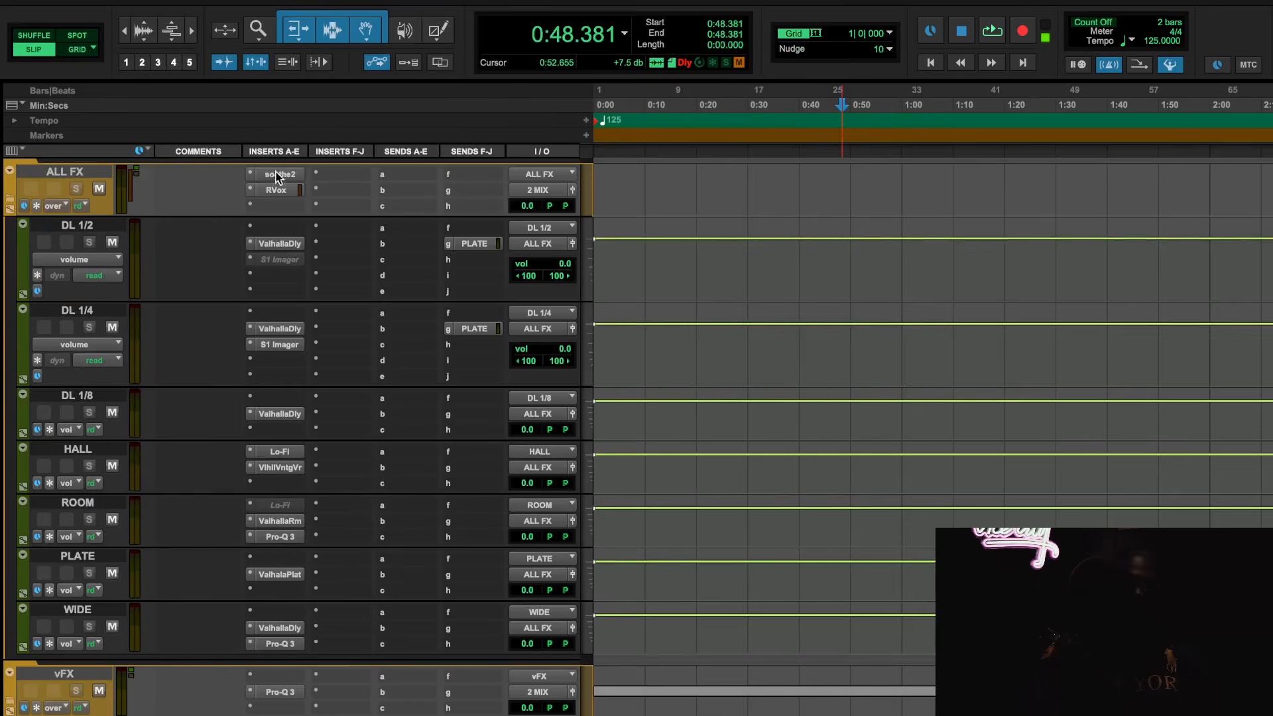
Open RVox on the ALL FX track and set its gate to -53.6
left_click(280, 190)
left_click_drag(223, 335, 223, 290)
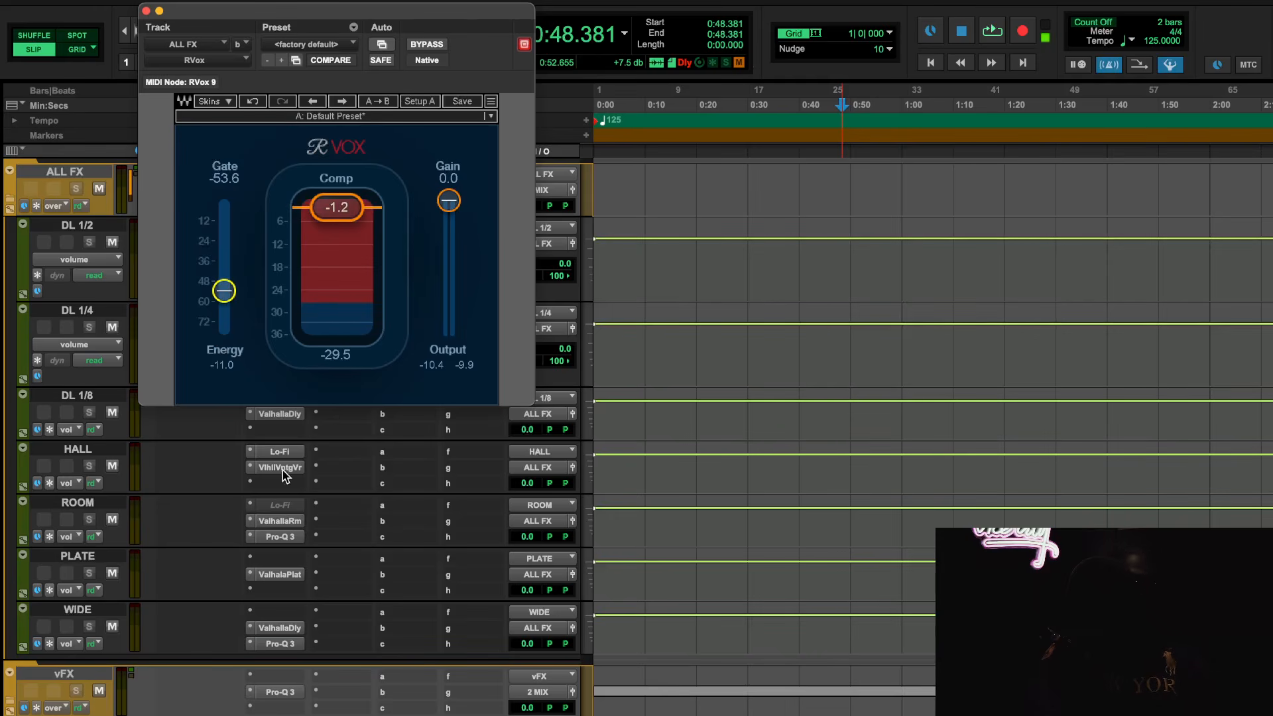
Review ValhallaPlate on PLATE and the ValhallaDelay settings on WIDE and DL 1/4
left_click(280, 574)
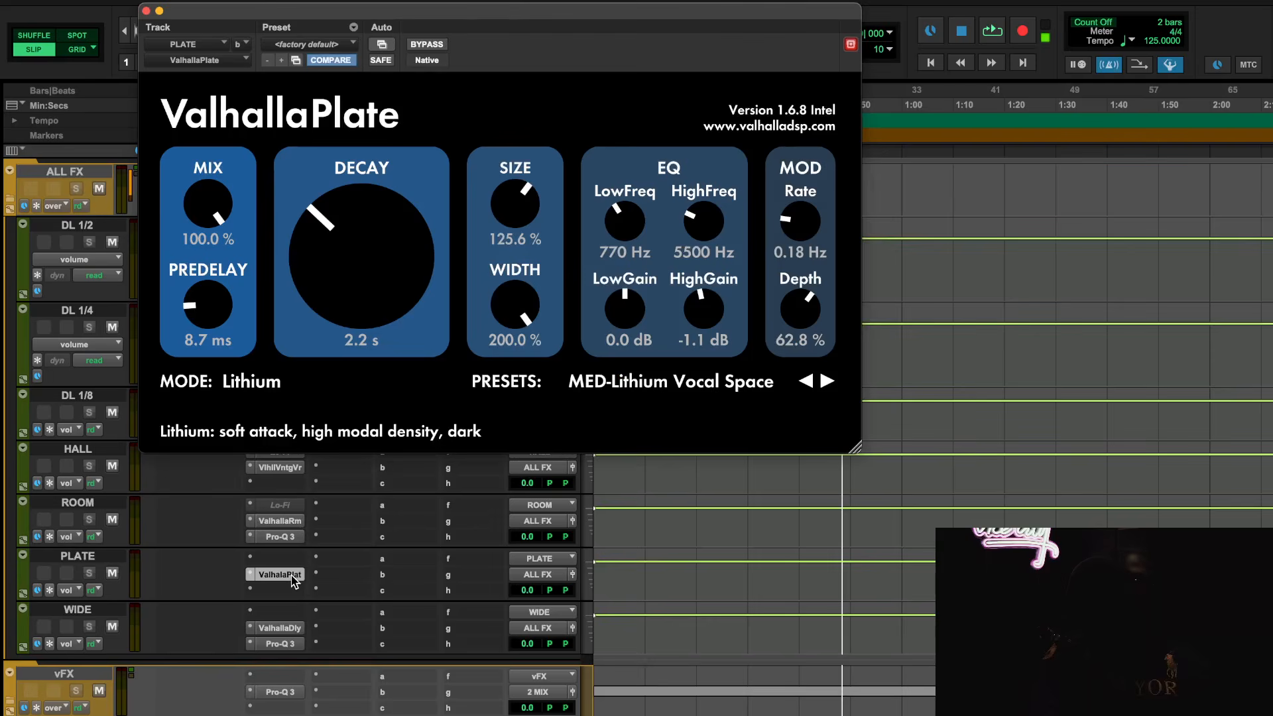
left_click(280, 574)
left_click(280, 628)
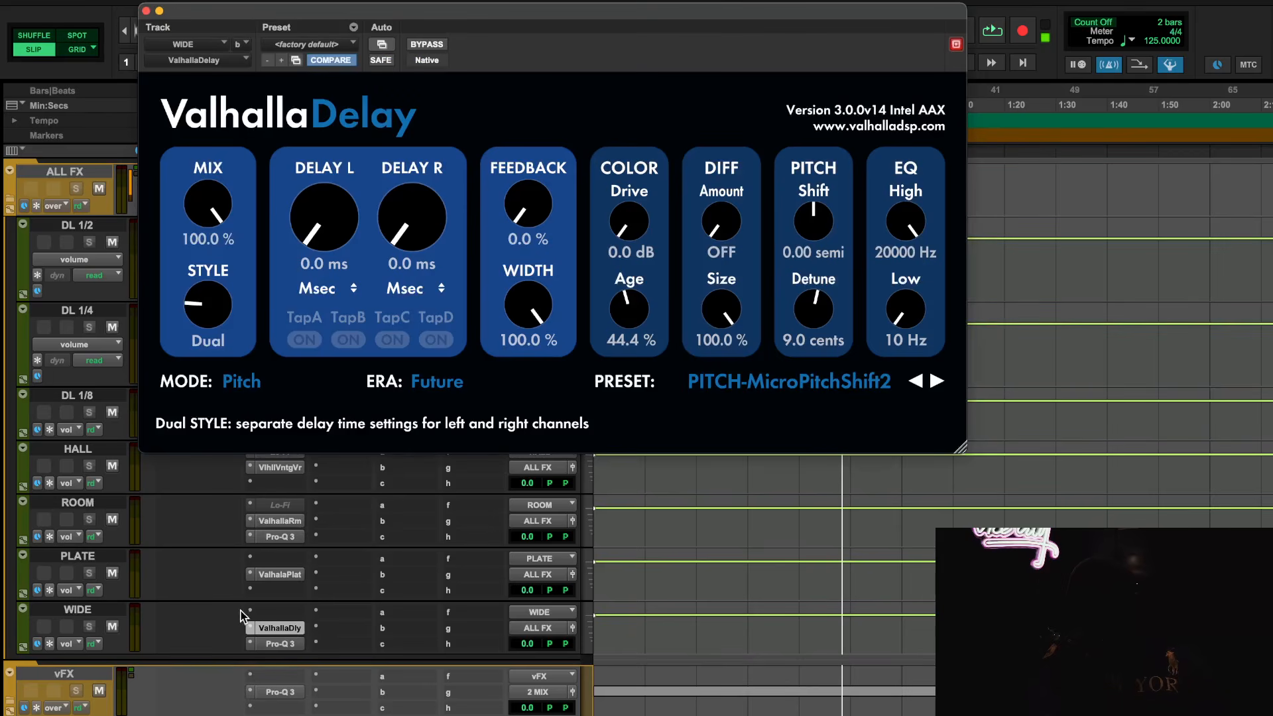
left_click(279, 625)
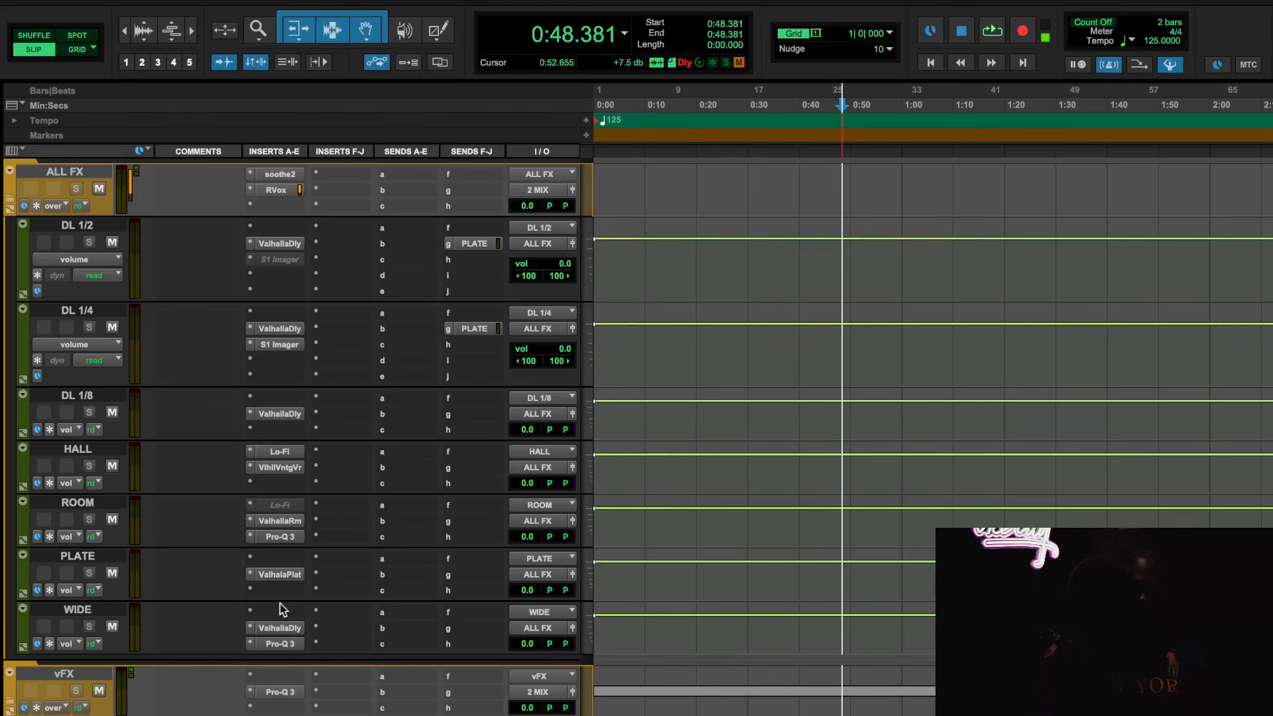
left_click(280, 328)
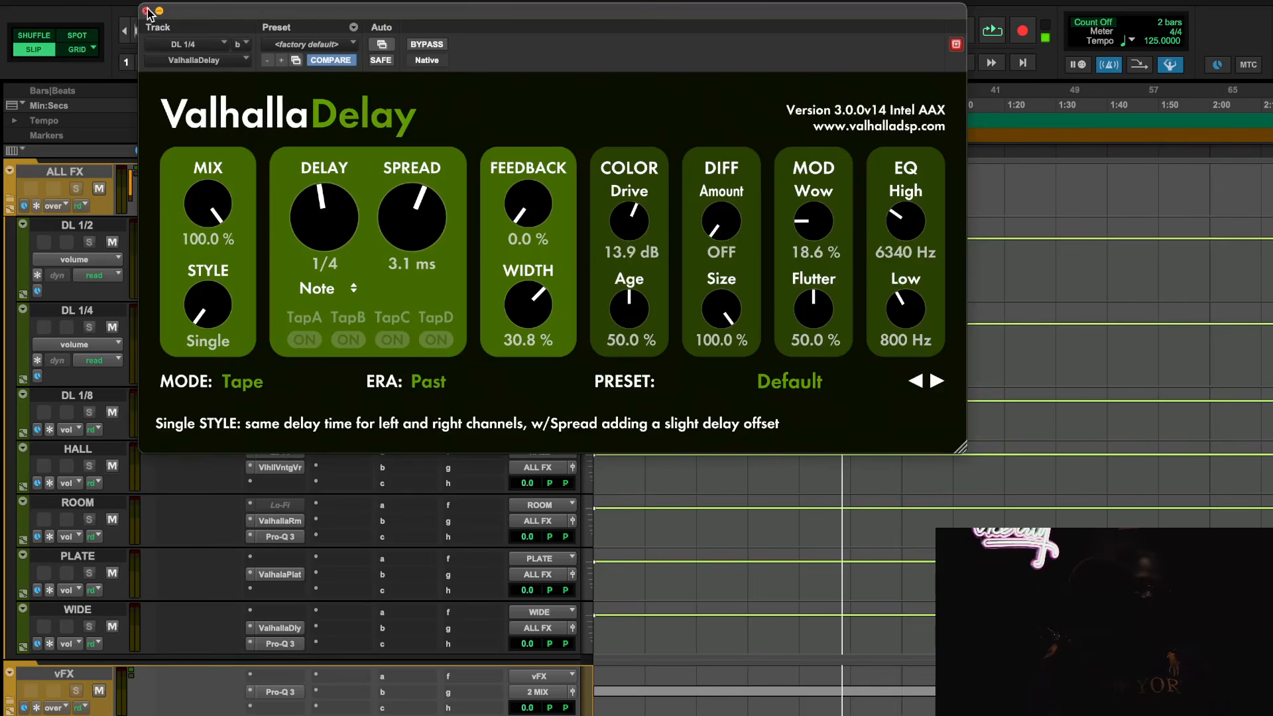
left_click(148, 12)
Set the RVox gate on the ALL FX track to -59.8 and close the plug-in
left_click(289, 190)
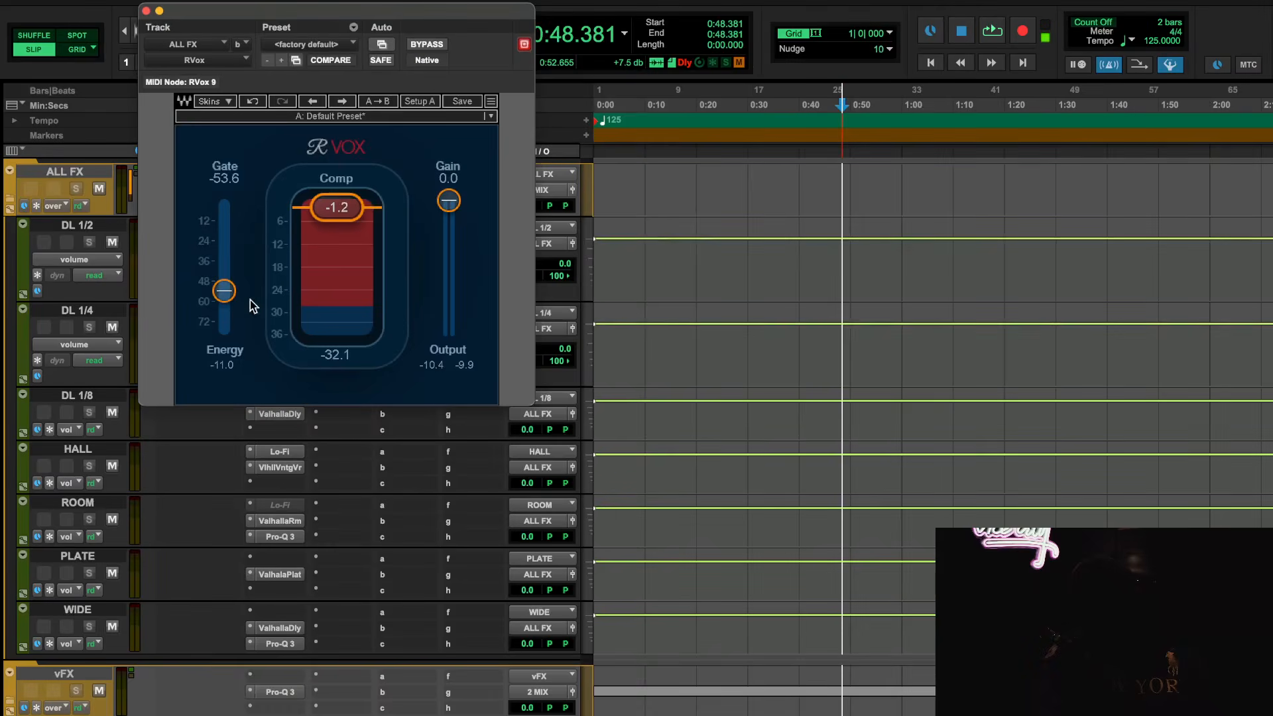
mouse_move(224, 291)
left_mouse_down()
mouse_move(224, 335)
mouse_move(233, 311)
left_mouse_up()
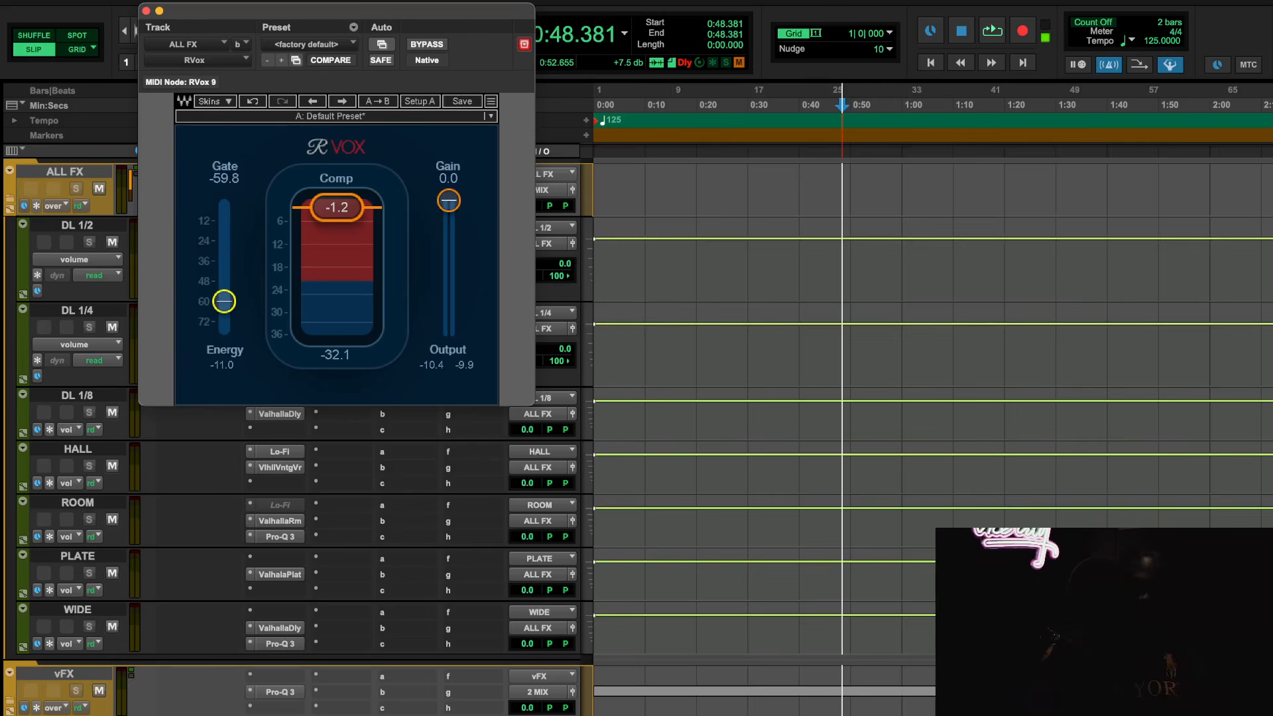
left_click(147, 11)
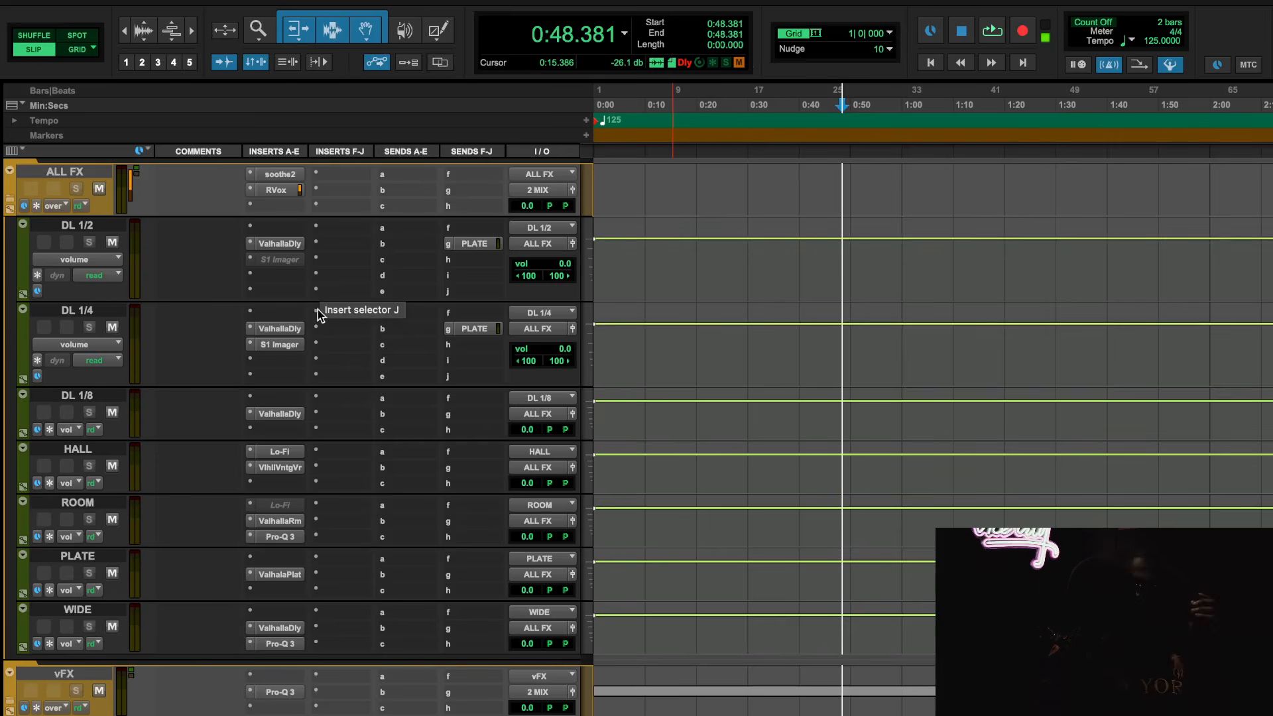
Review the ValhallaVintageVerb settings on HALL and the soothe2 settings on ALL FX
left_click(290, 468)
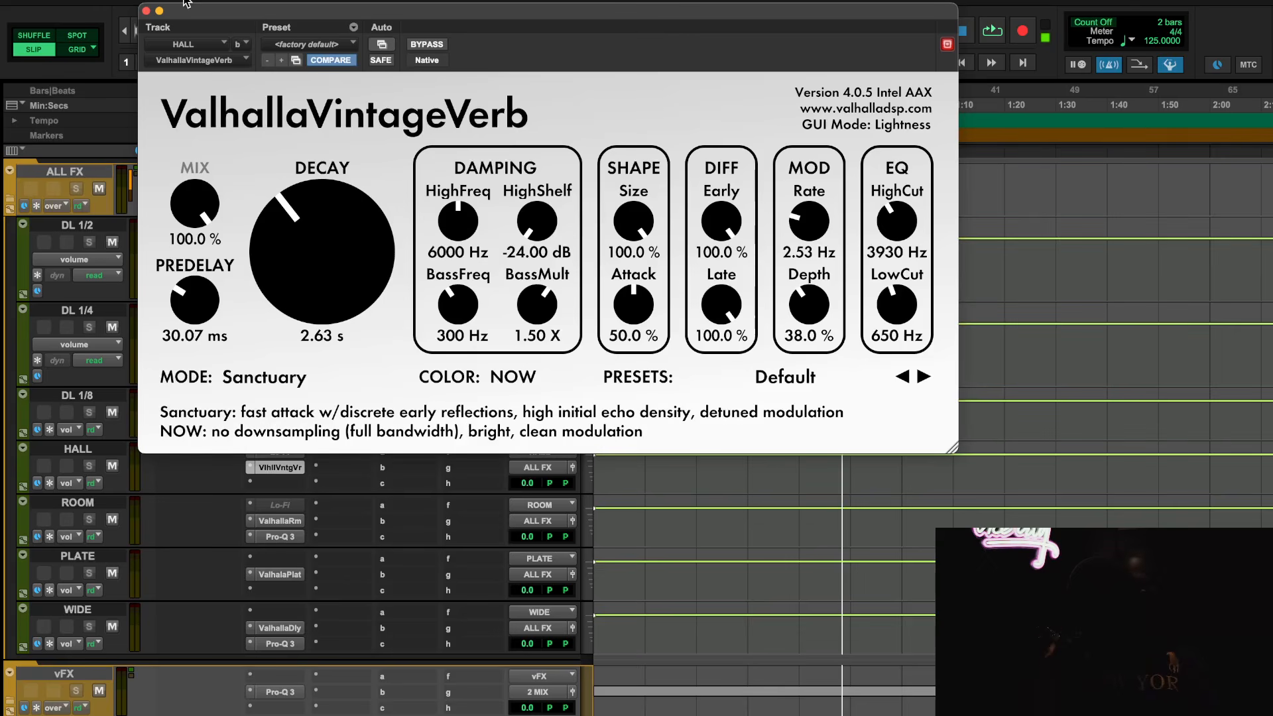
left_click(147, 11)
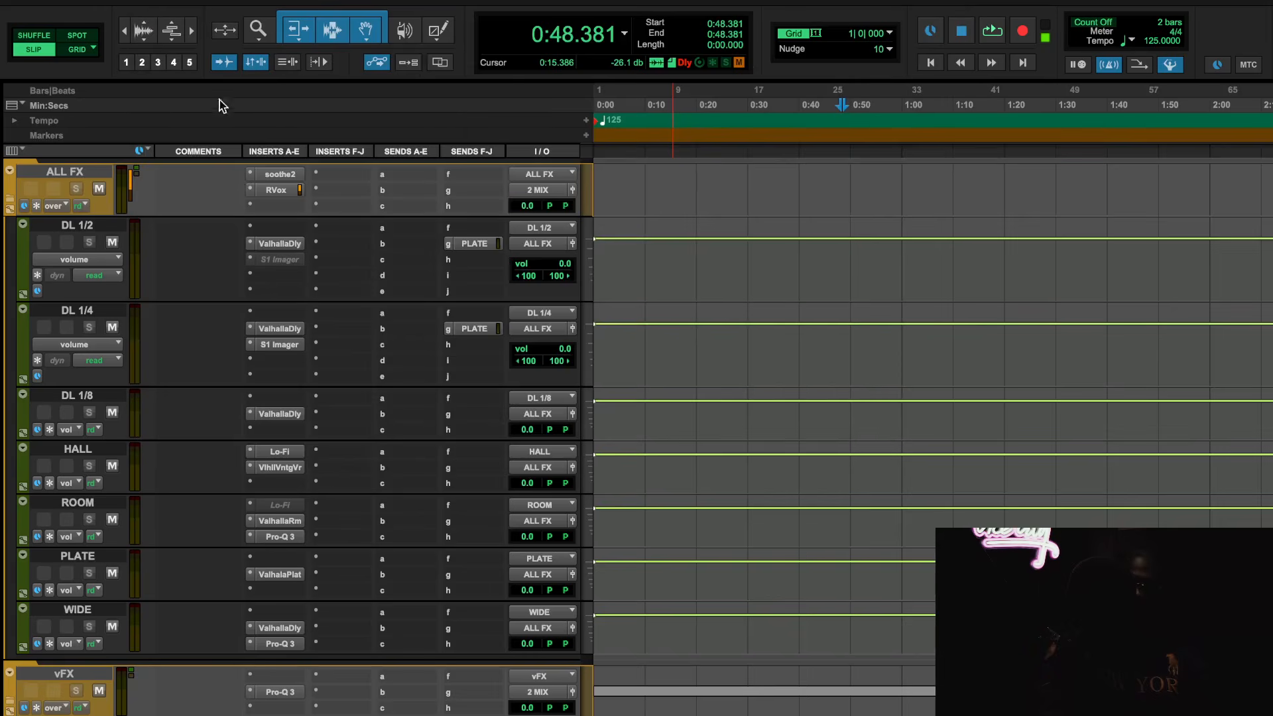
left_click(277, 171)
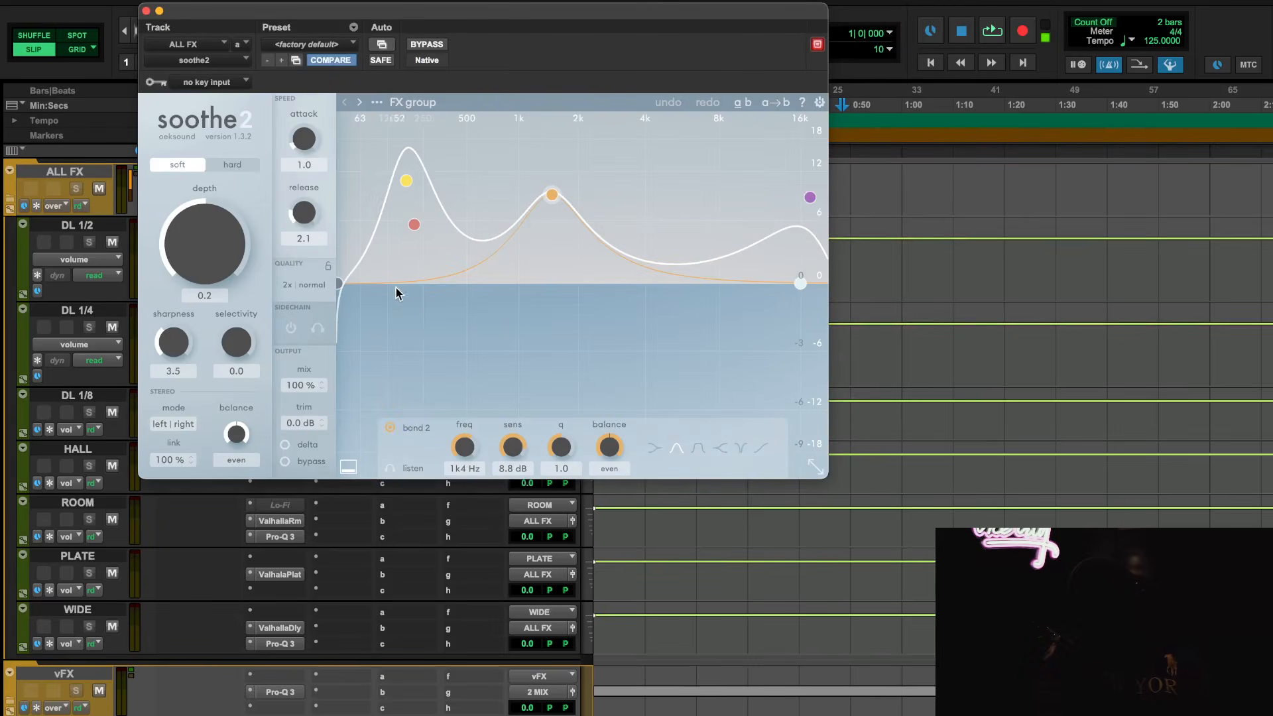
key("space")
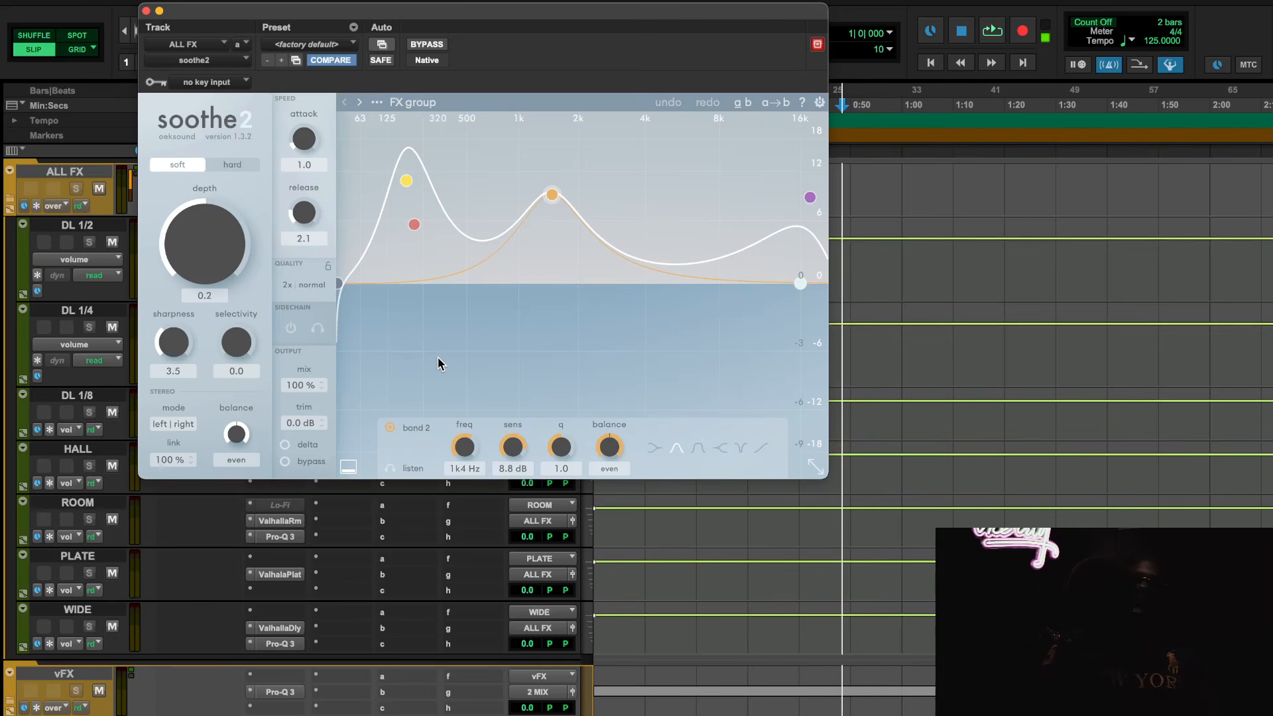
left_click(145, 11)
Review ValhallaRoom on the ROOM track and the Pro-Q 3 and ValhallaDelay inserts on WIDE
left_click(288, 521)
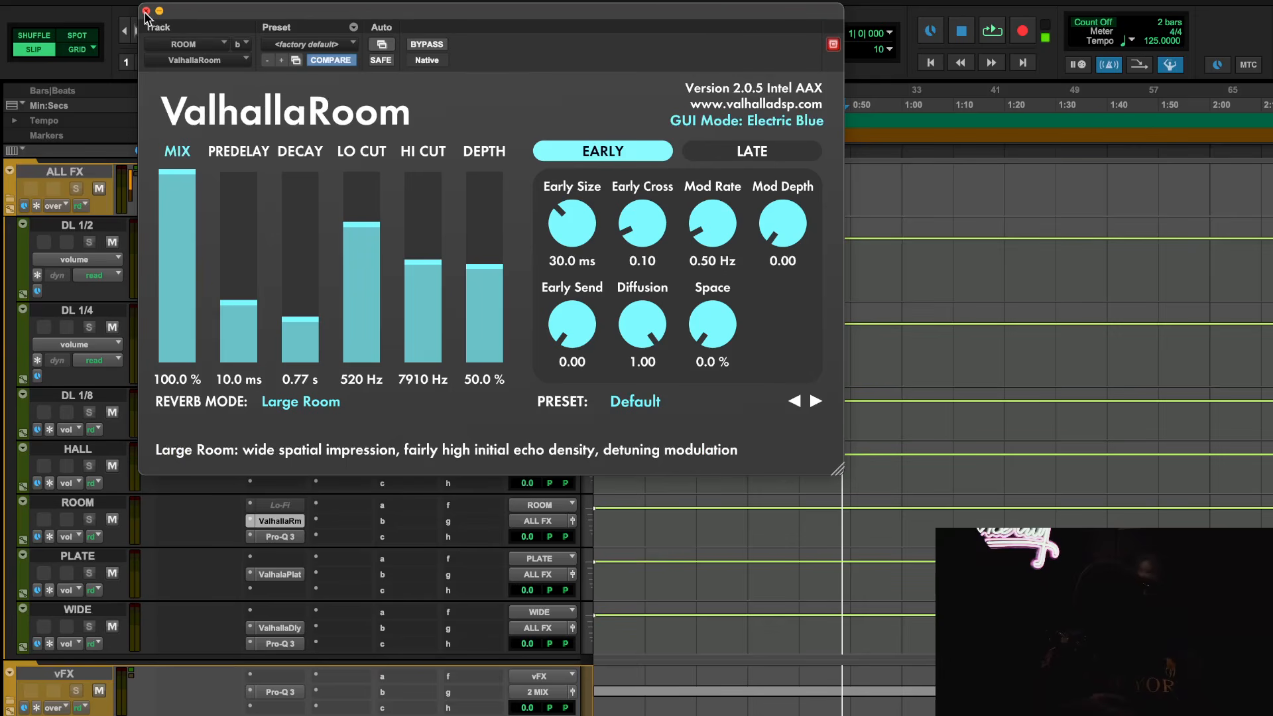
left_click(280, 643)
left_click(279, 644)
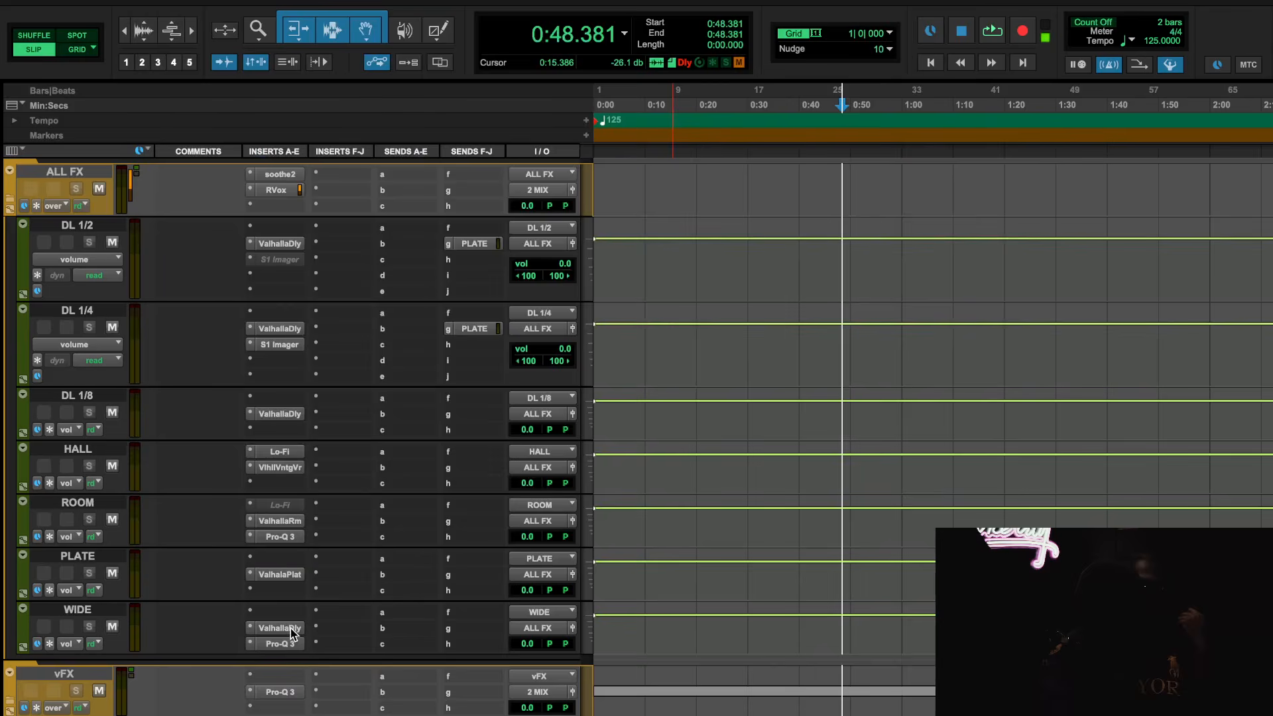
left_click(279, 643)
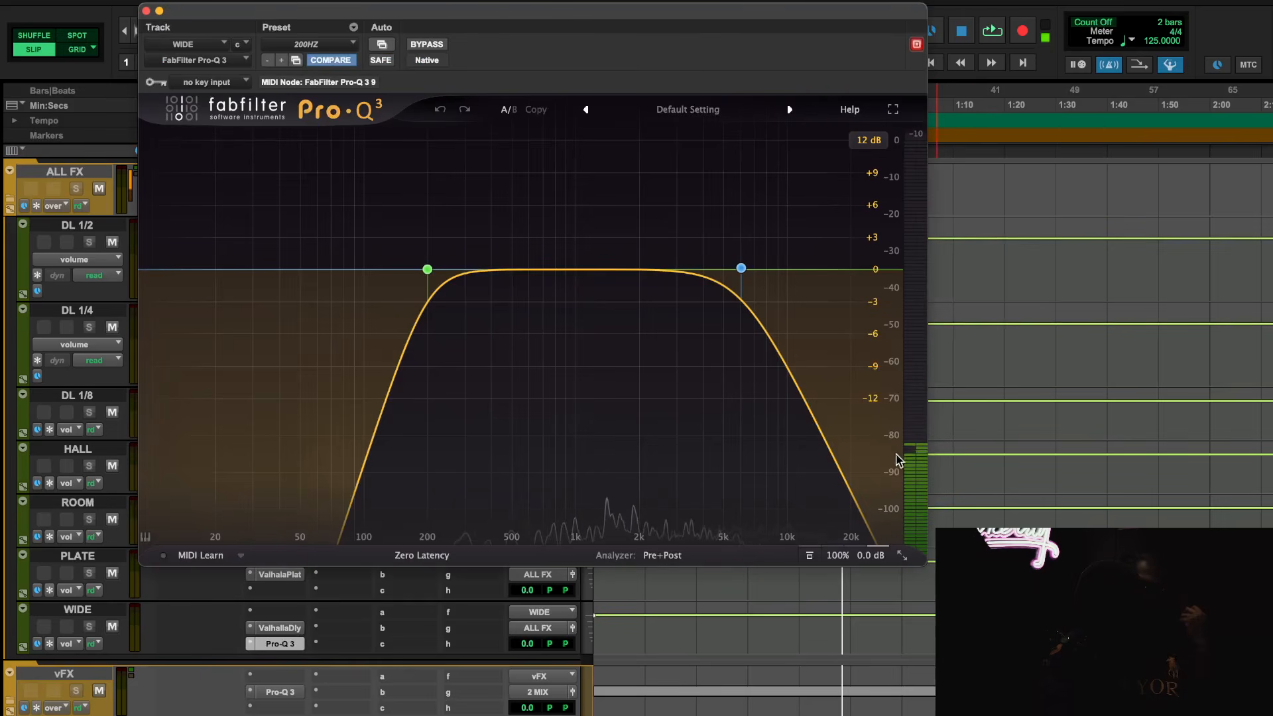
left_click(146, 11)
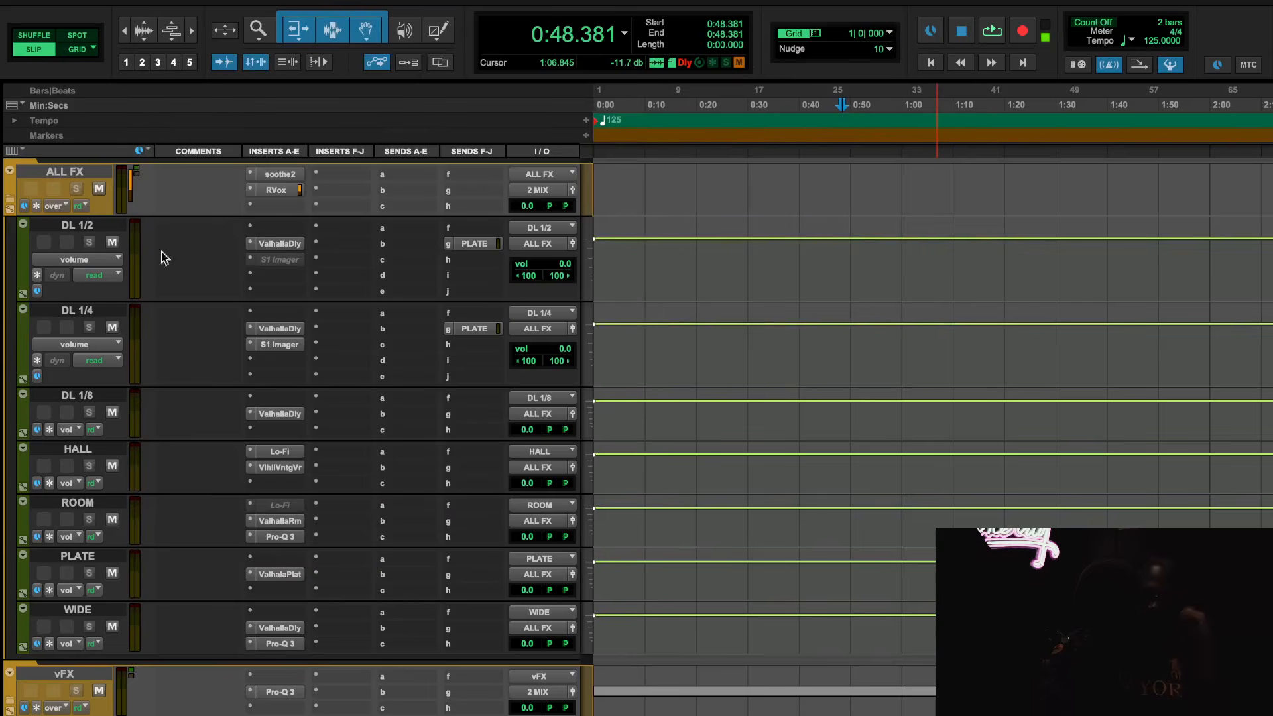
left_click(285, 631)
left_click(285, 630)
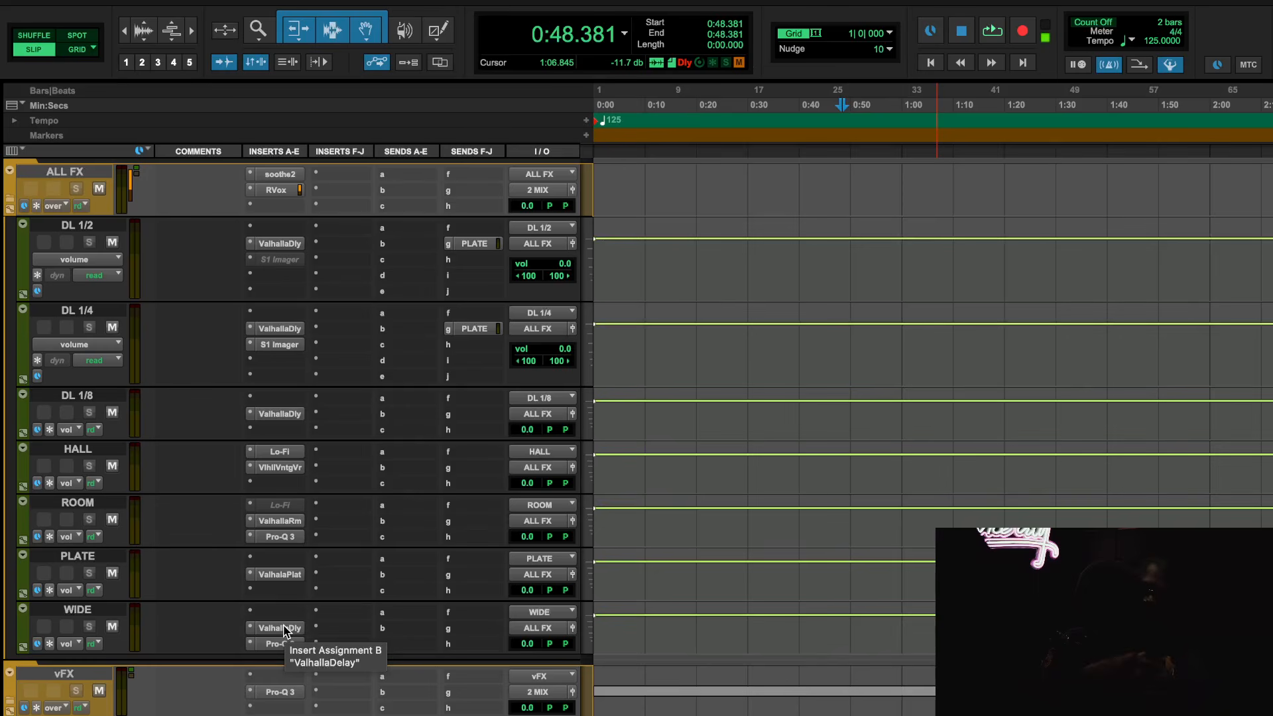
Look over the lead vocal tracks and their sends to the HALL and delay returns
scroll(748, 442, "up", 10)
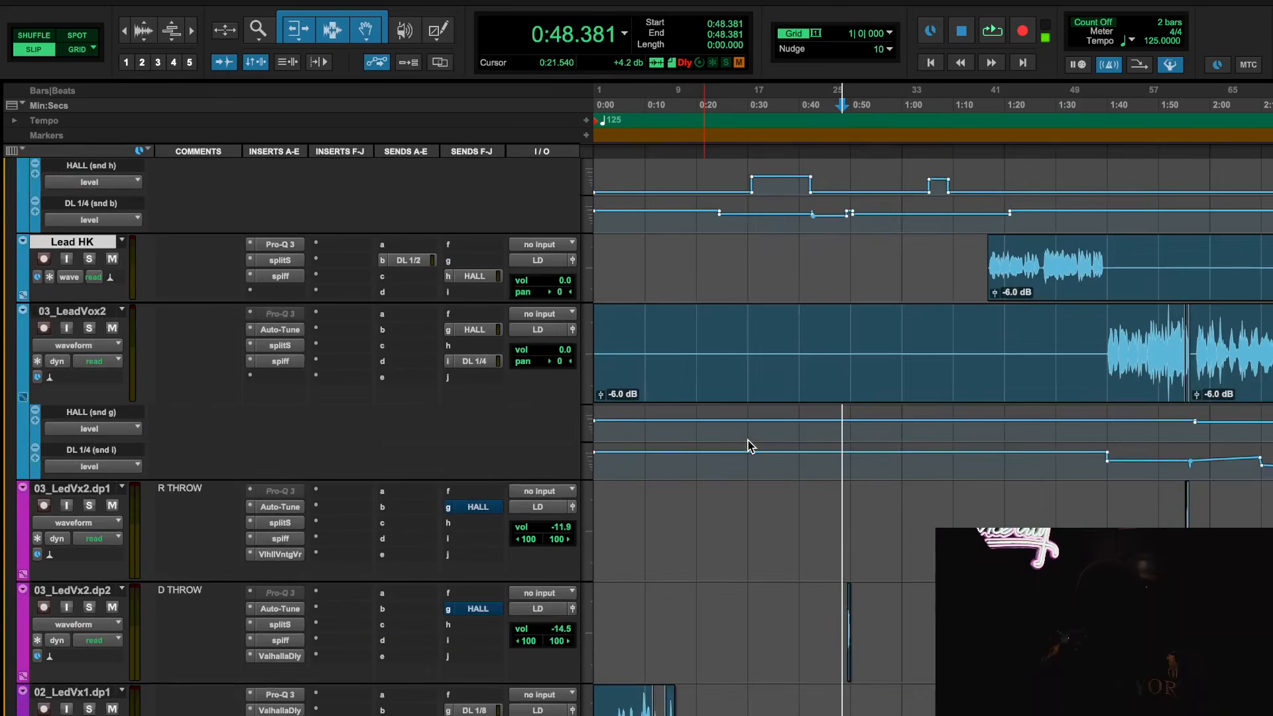
scroll(747, 442, "up", 8)
scroll(748, 442, "down", 10)
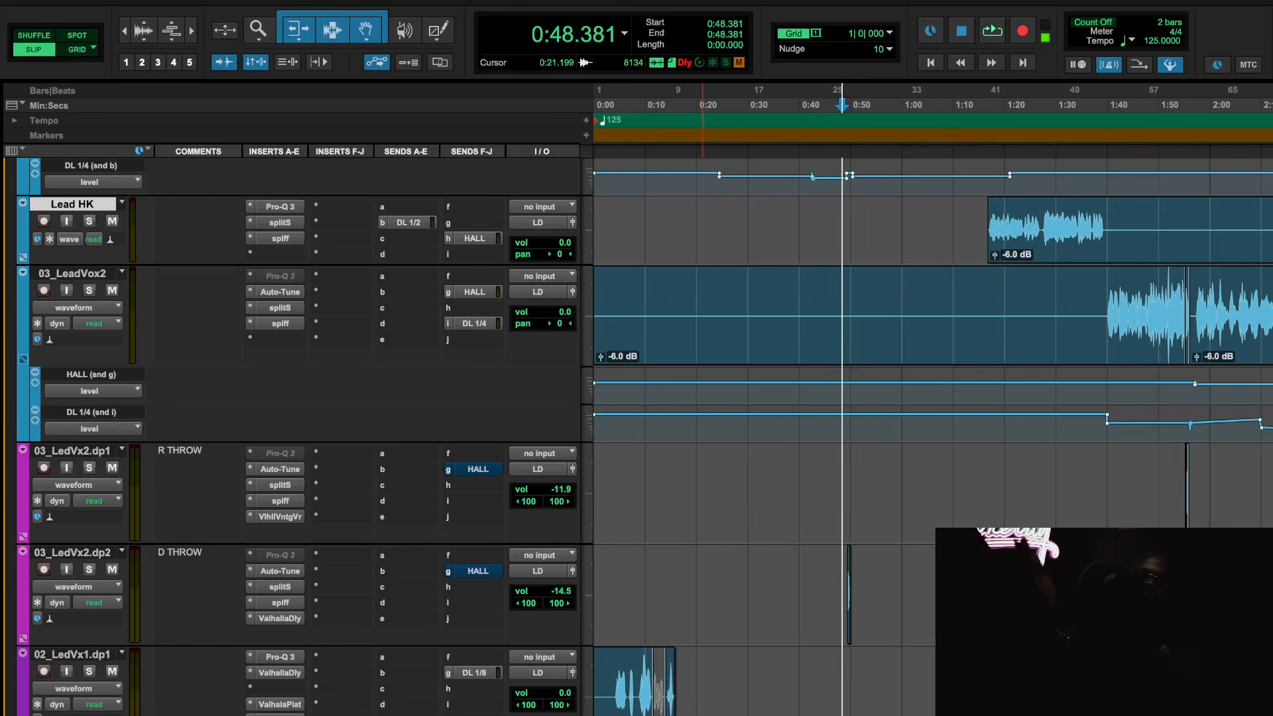
scroll(920, 541, "down", 1)
scroll(921, 541, "down", 9)
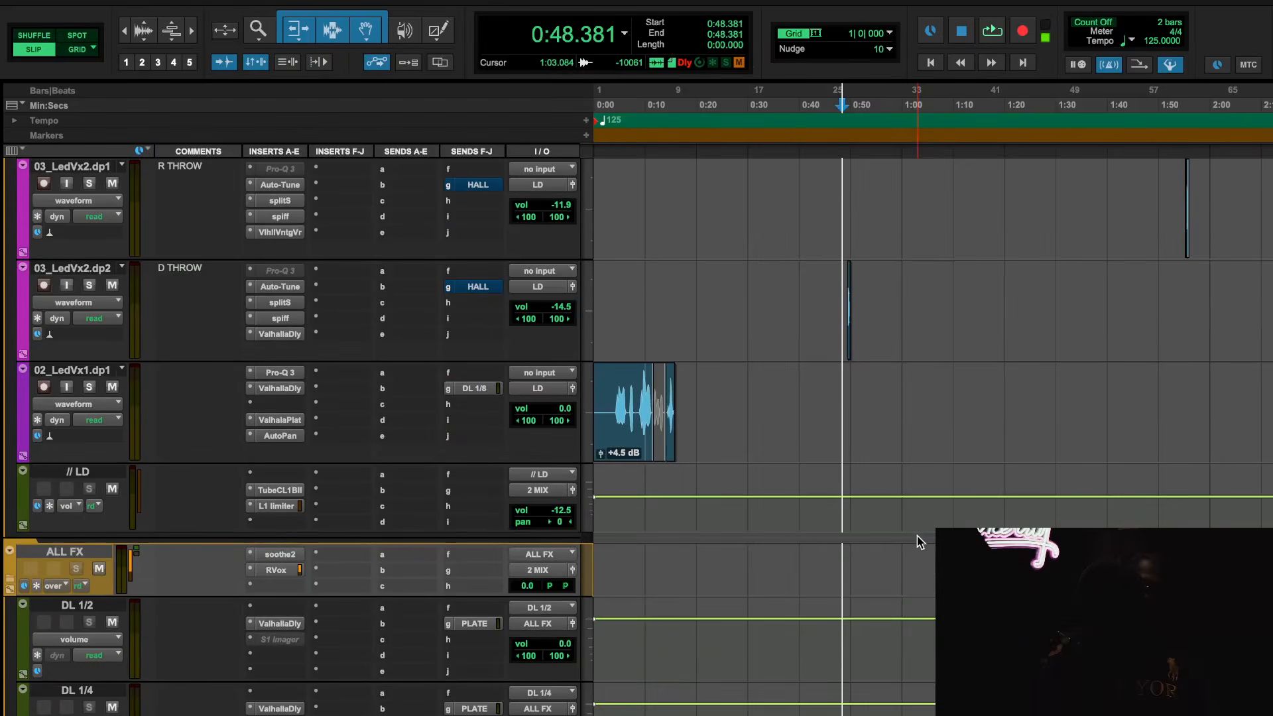
scroll(920, 542, "down", 5)
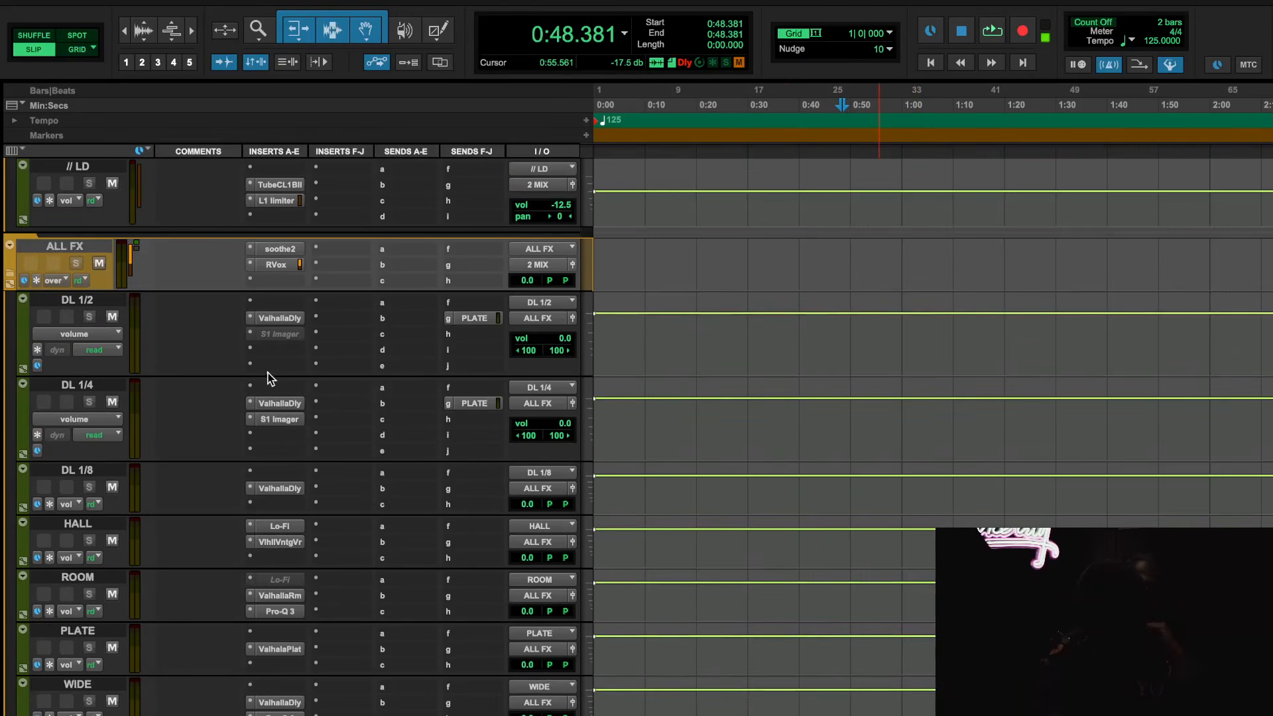
Review the ValhallaVintageVerb settings on HALL and the ValhallaRoom settings on ROOM, closing the plug-in window
left_click(281, 542)
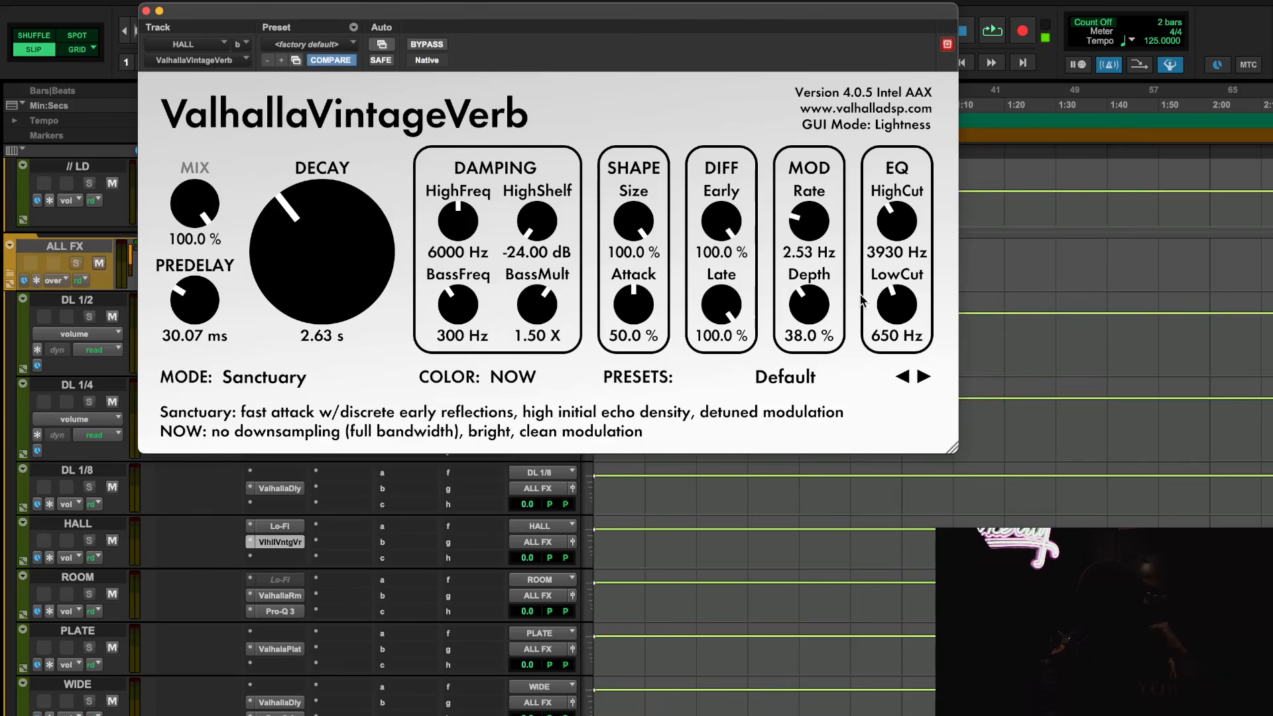
left_click(302, 596)
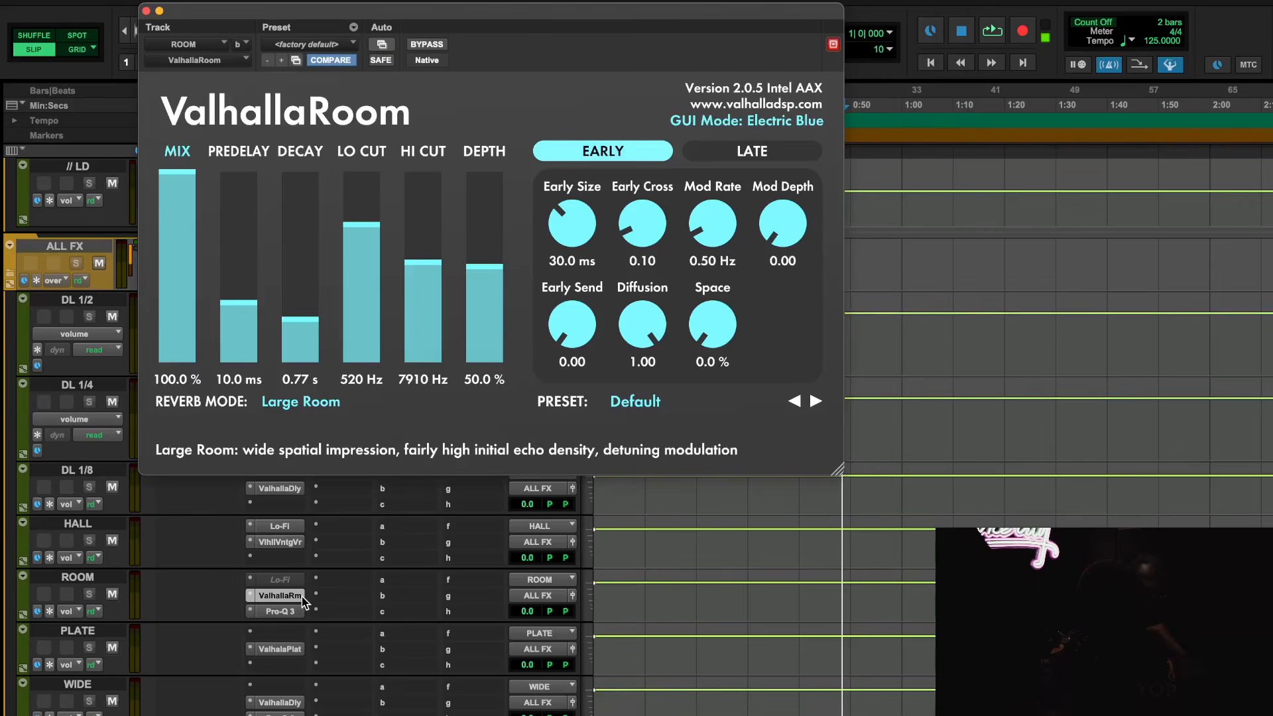
left_click(287, 586)
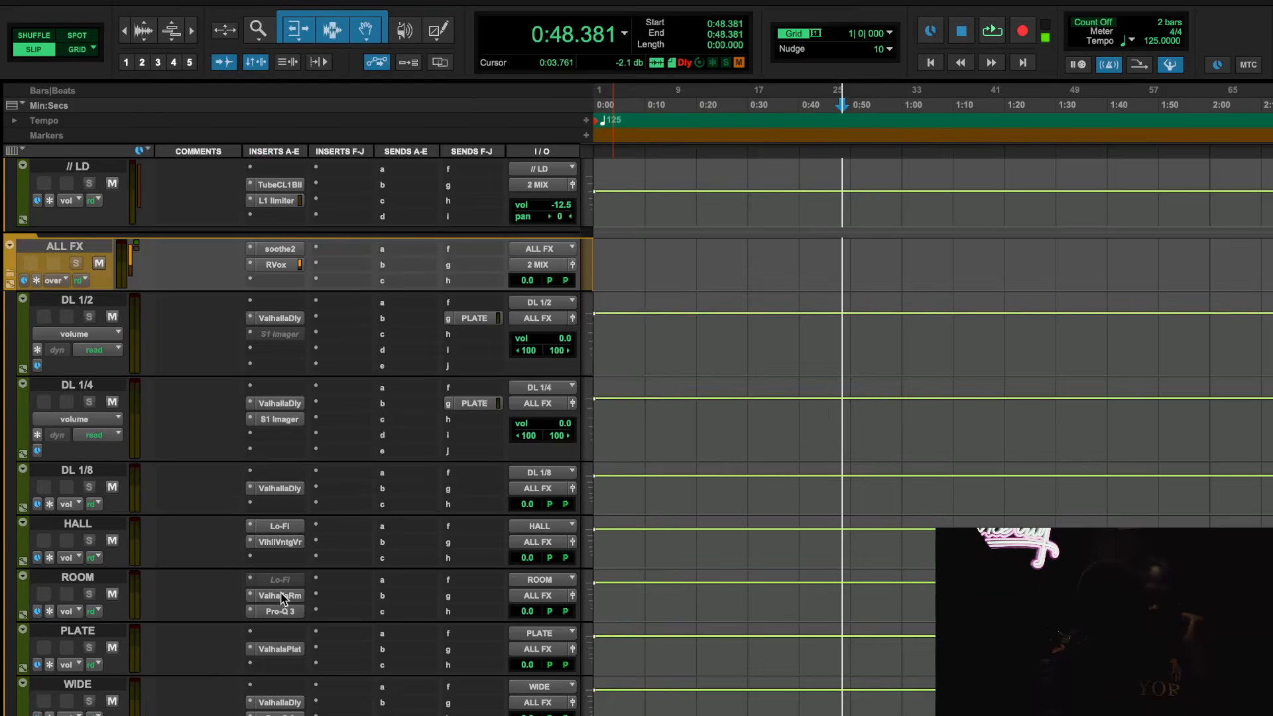
Play Audio 2 in the vFX group from 1:19.325 and 1:58.816 with 05_BackingVx2, 06_BckngVx3d1 and Audio 3 muted
scroll(383, 632, "down", 5)
scroll(383, 632, "down", 2)
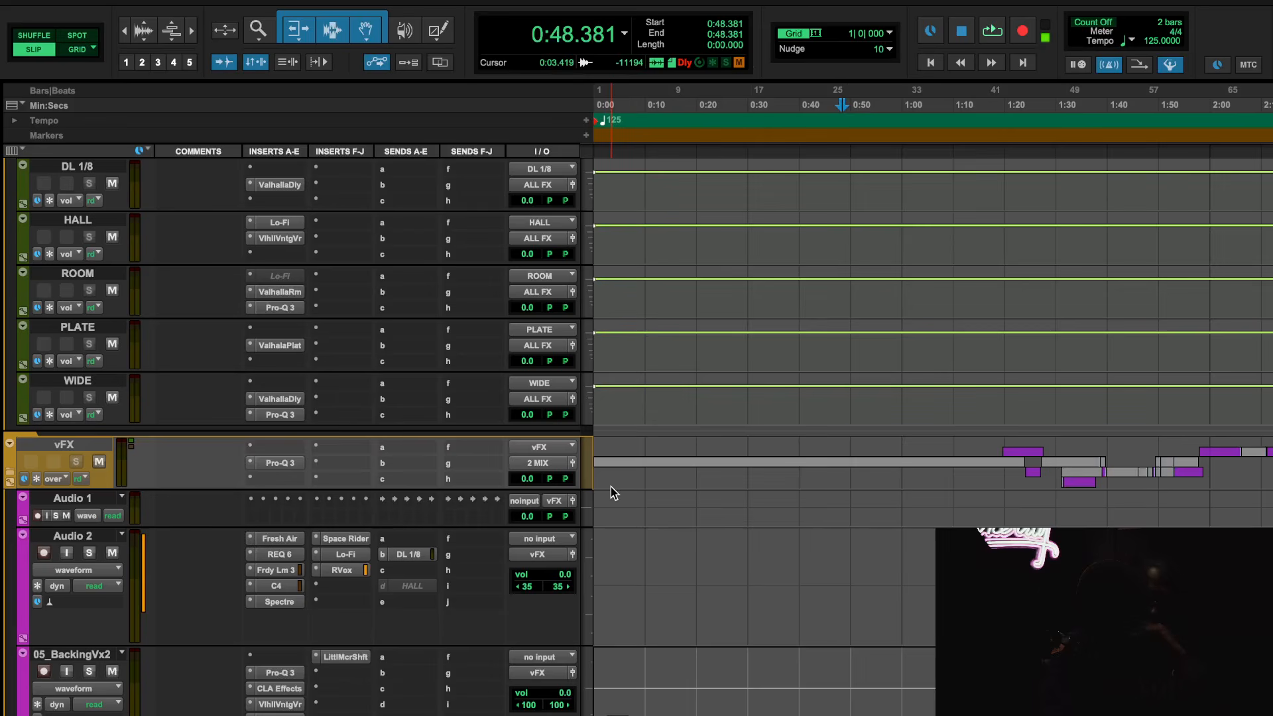
scroll(611, 486, "down", 8)
scroll(775, 532, "right", 2)
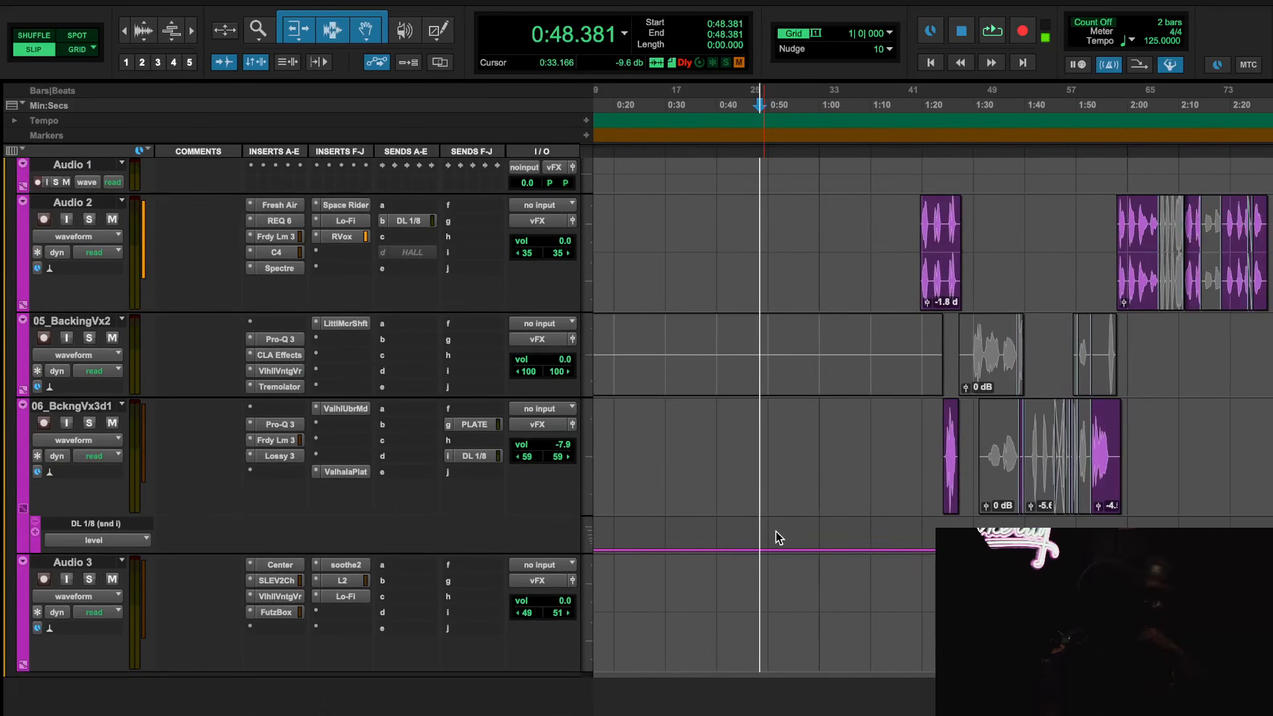
scroll(753, 533, "up", 6)
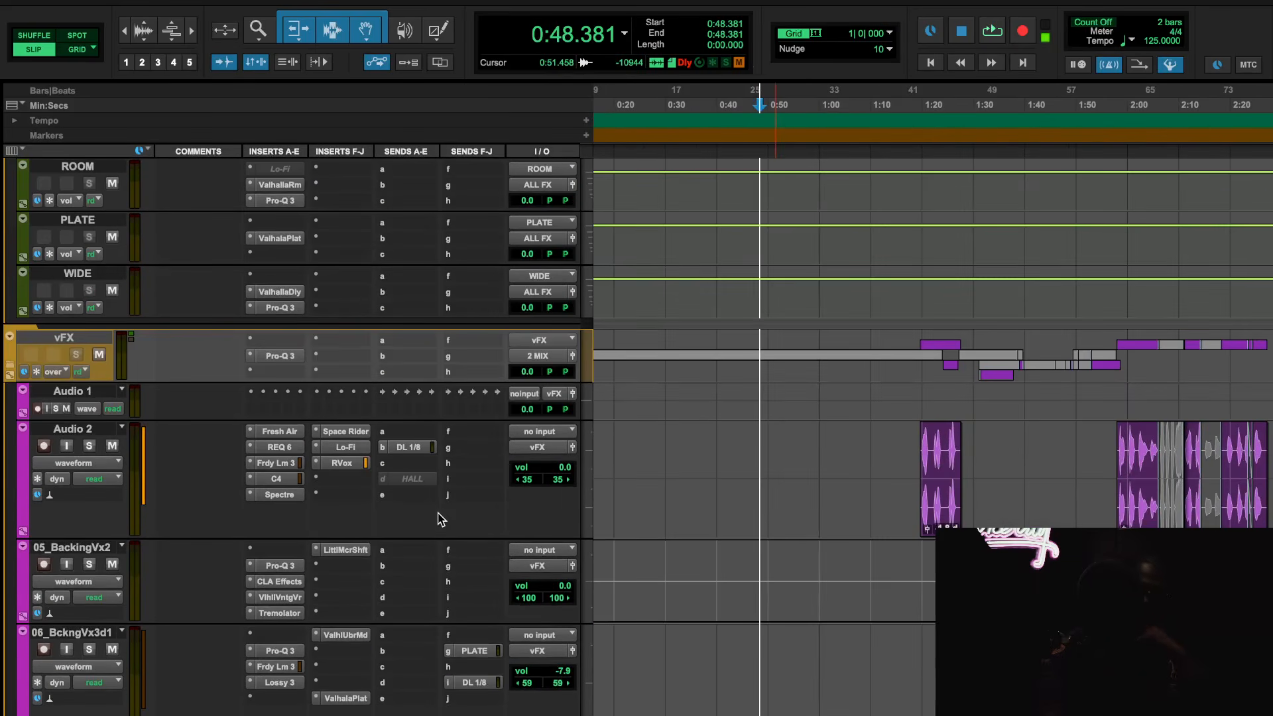
scroll(464, 504, "down", 4)
scroll(623, 443, "right", 3)
left_click(794, 99)
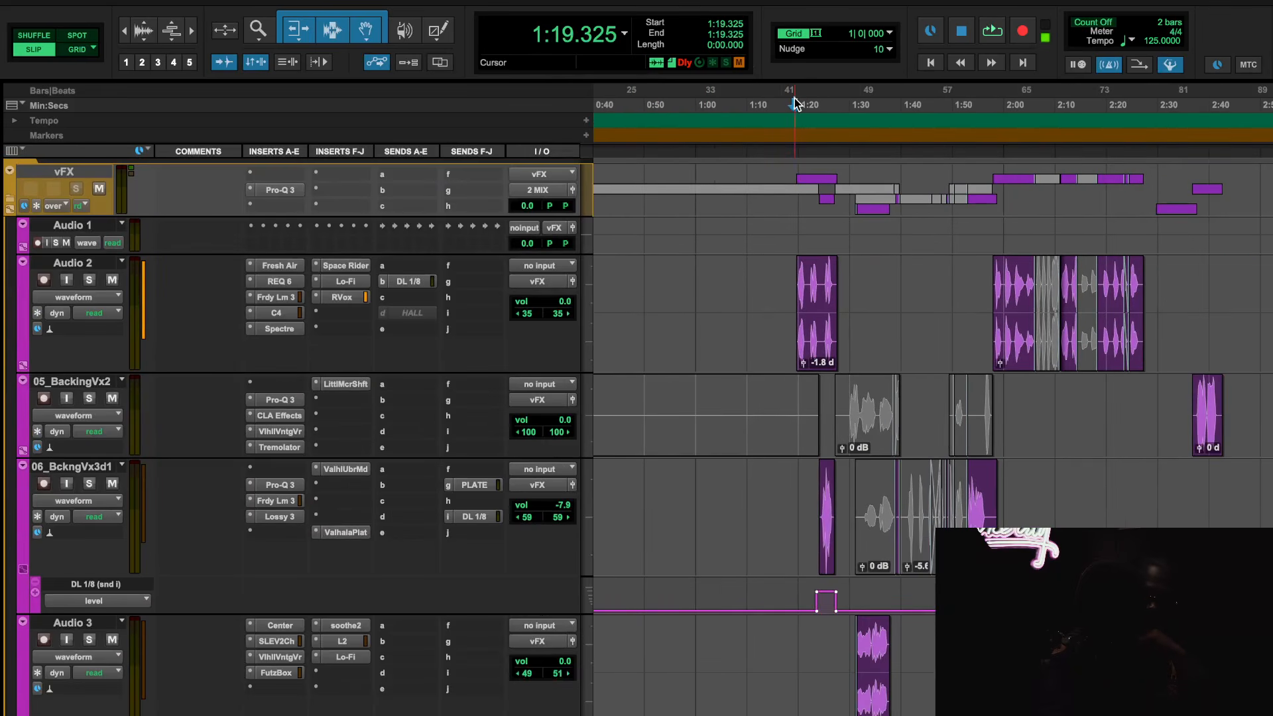
key("space")
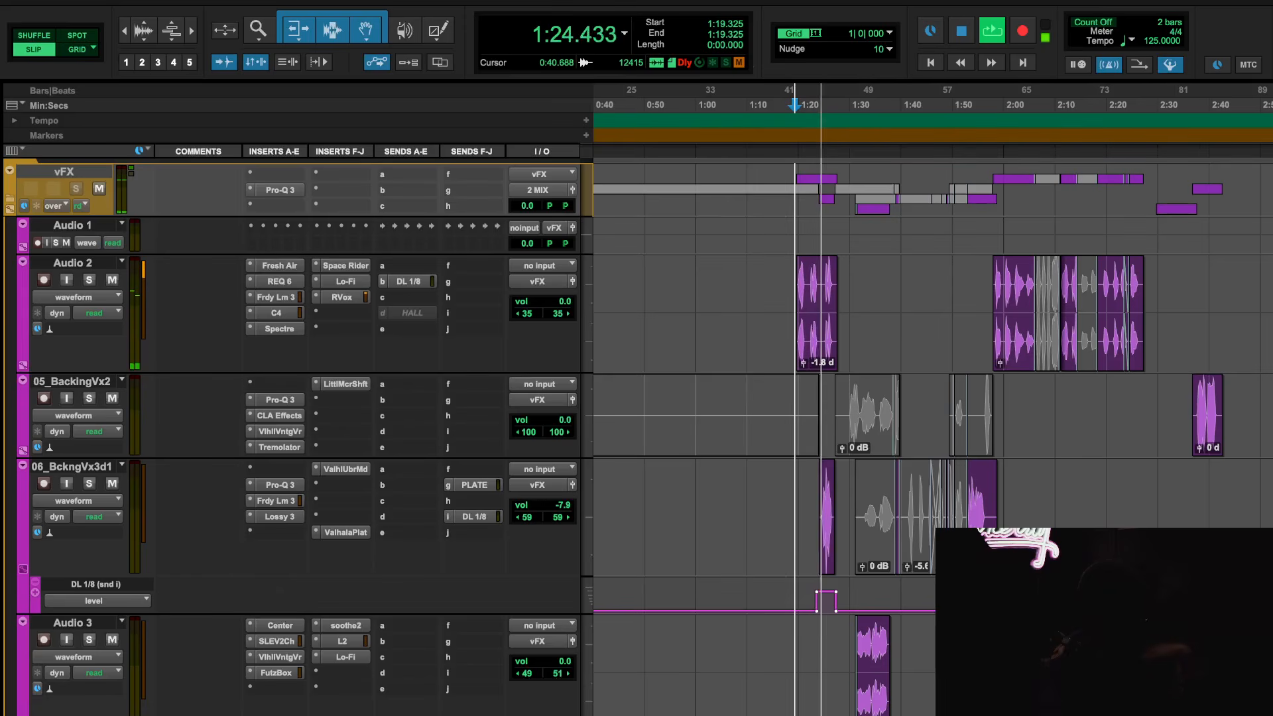
left_click(112, 398)
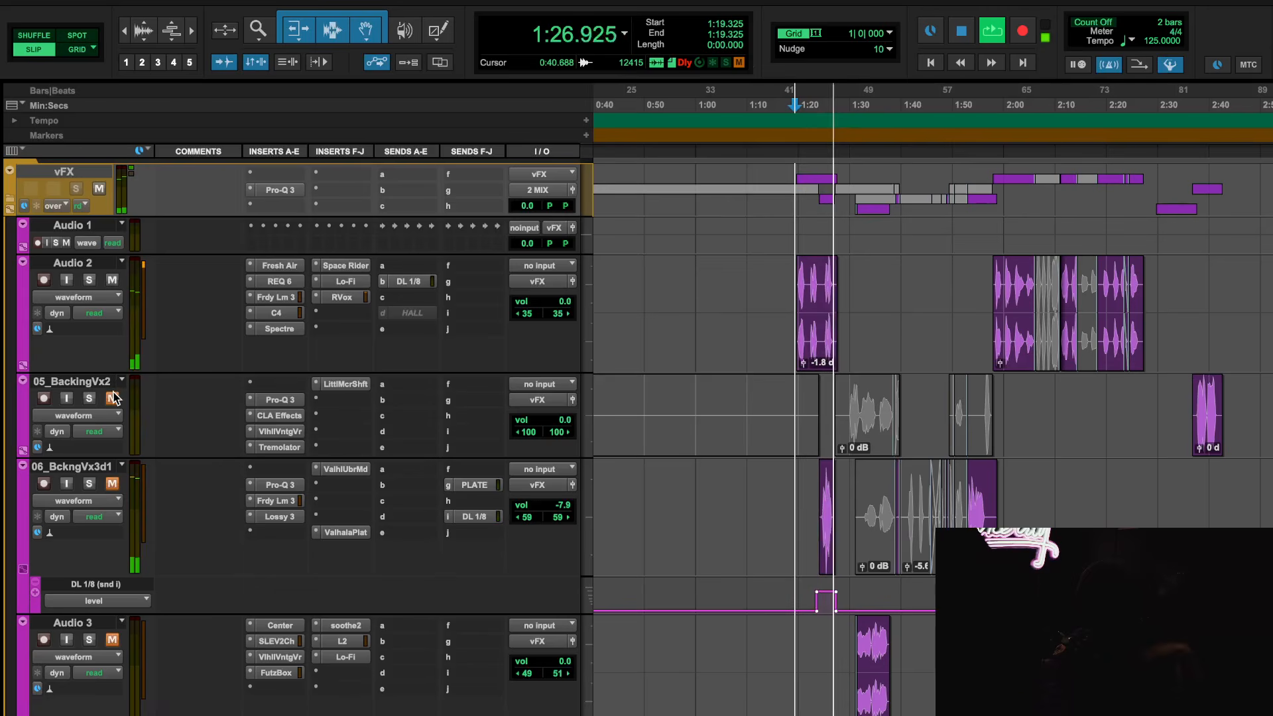
left_click(998, 101)
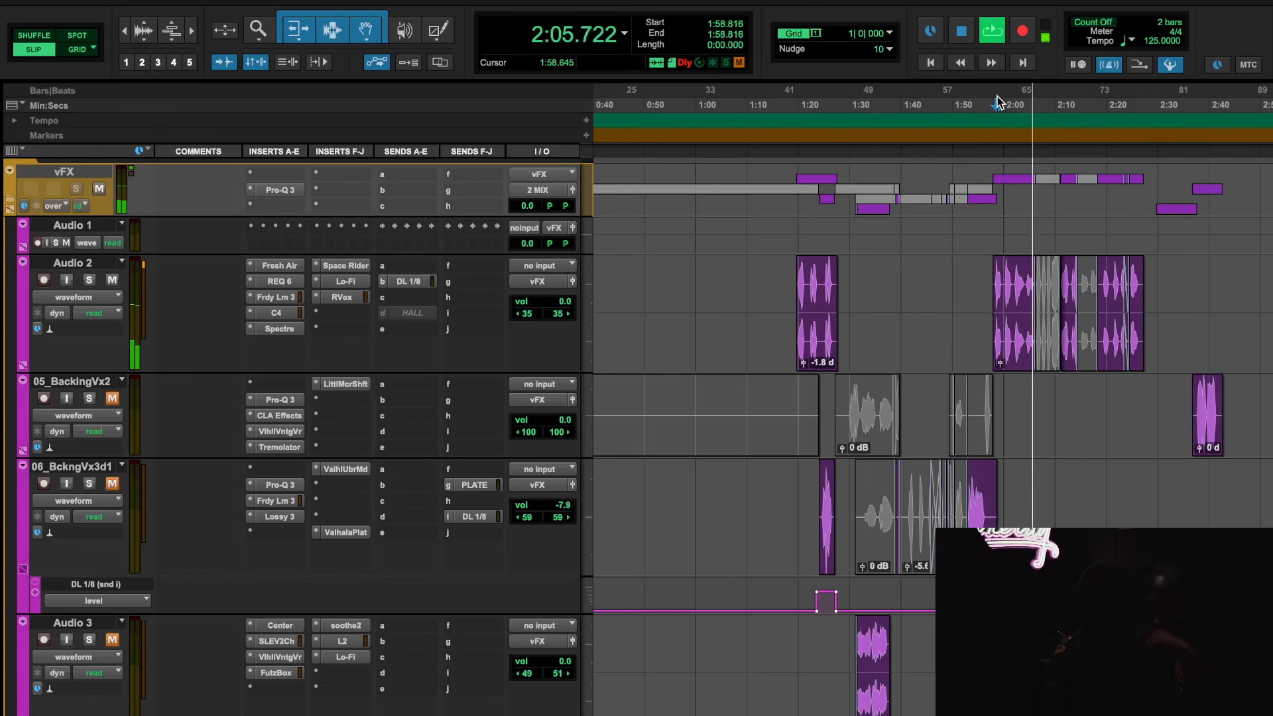
key("space")
Select the timeline range from 1:19.496 to 1:27.531 and bypass all inserts on Audio 2
left_click(796, 95)
left_click_drag(796, 96, 837, 95)
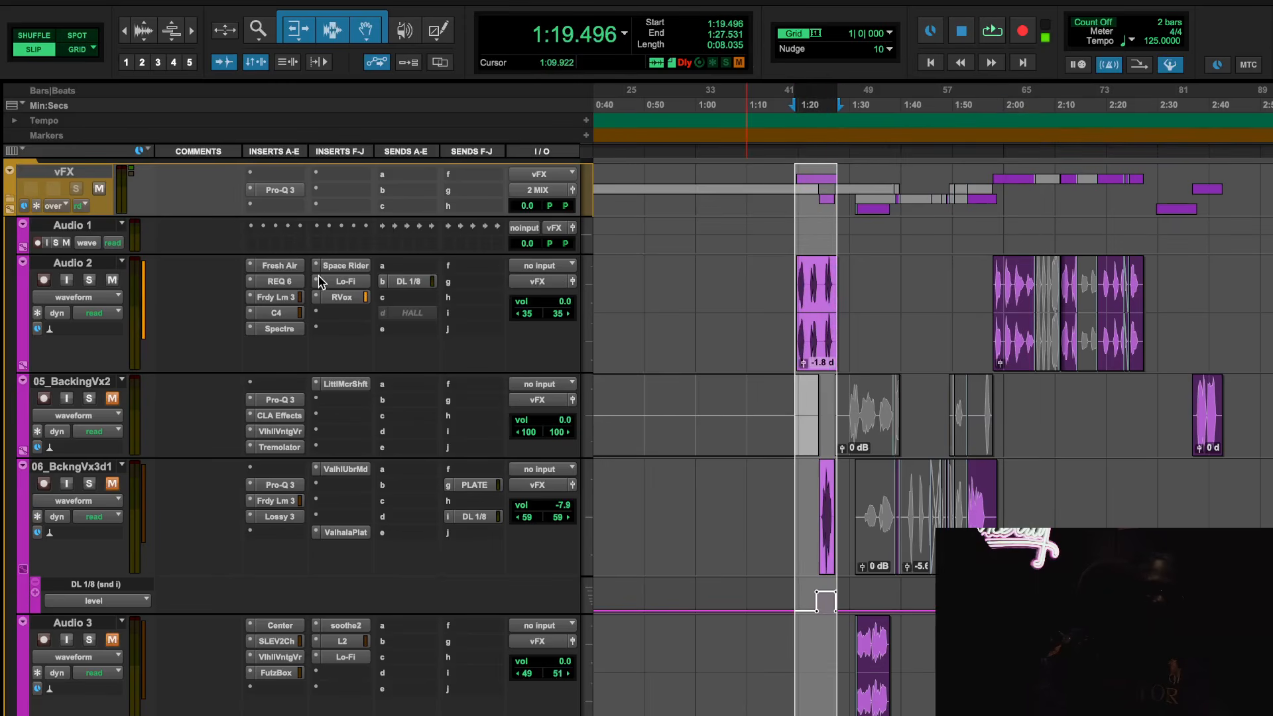
left_click(281, 264, "shift+super")
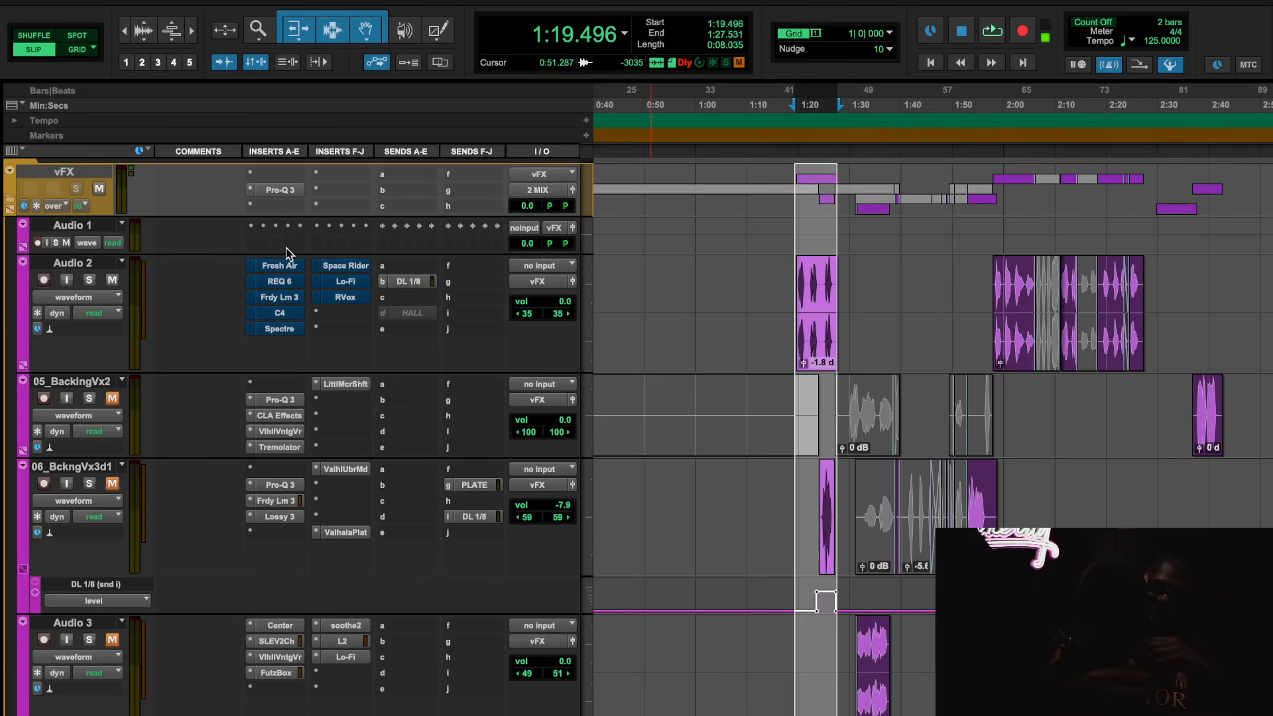
Reactivate Fresh Air on Audio 2, compare it bypassed and active during playback, and close the plug-in
scroll(674, 370, "down", 3)
scroll(674, 370, "right", 3)
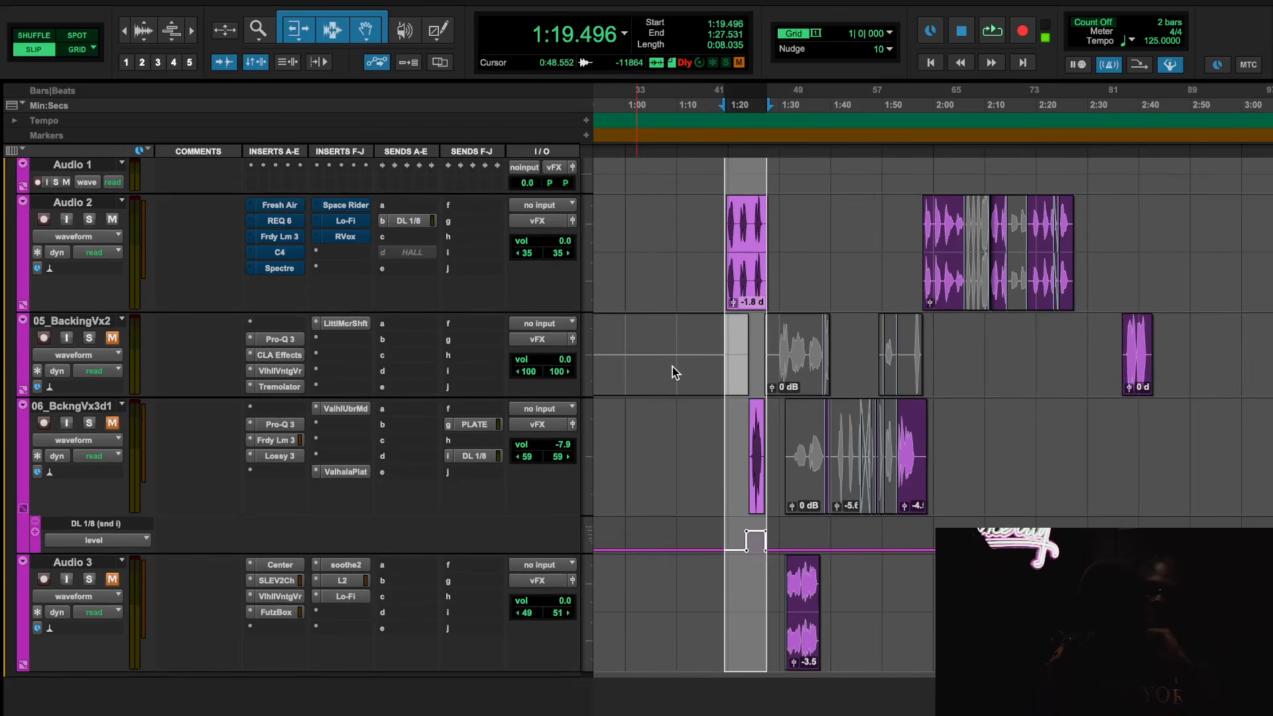
scroll(491, 295, "right", 2)
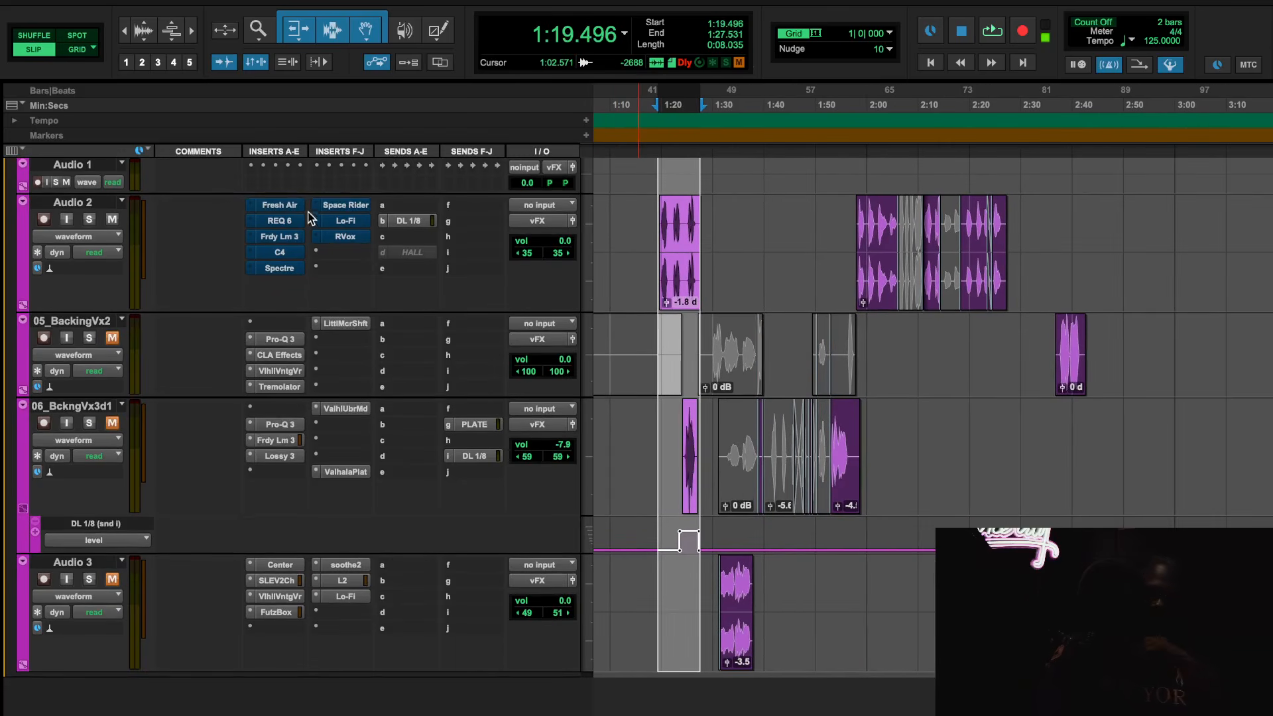
left_click(273, 201, "super")
left_click(274, 205)
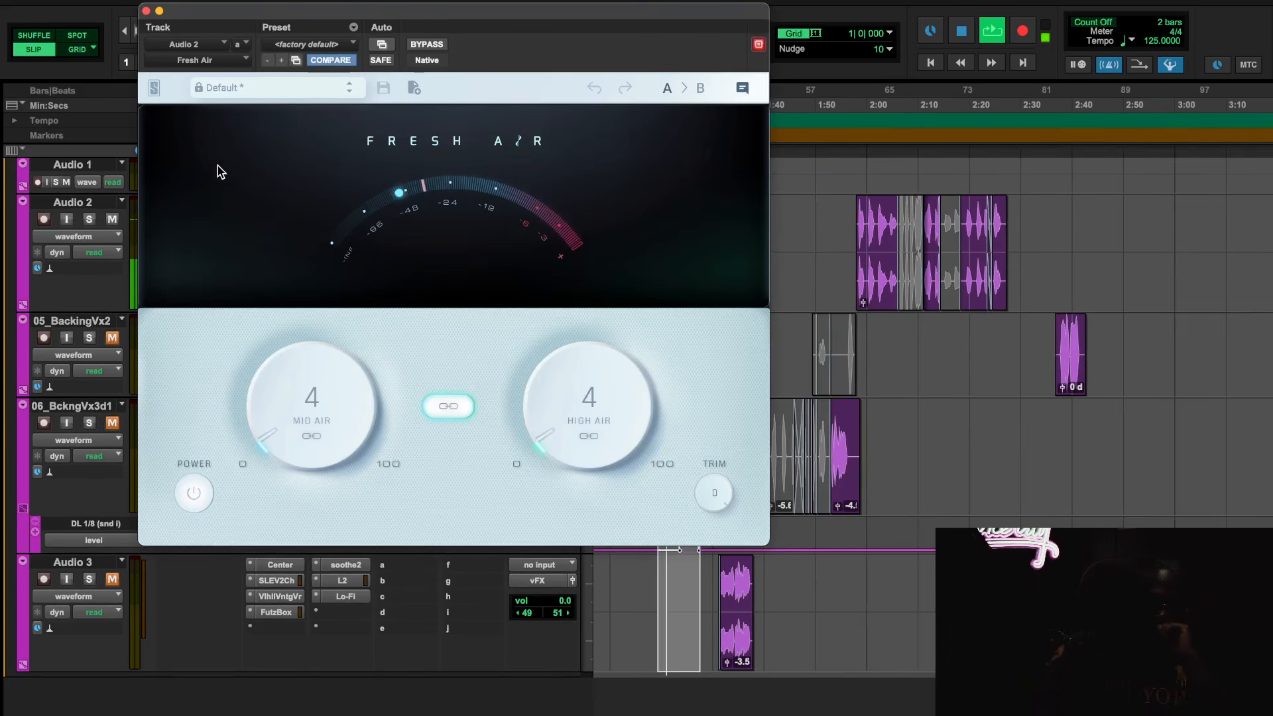
left_click(428, 45)
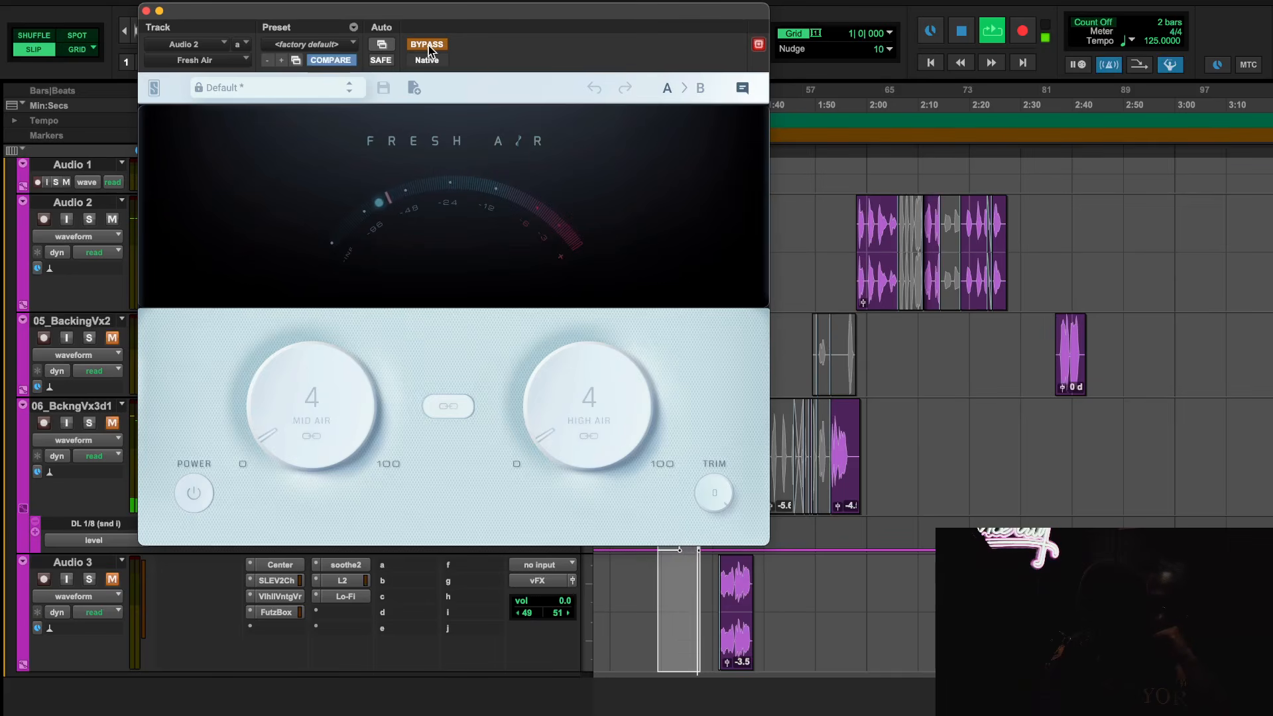
left_click(428, 46)
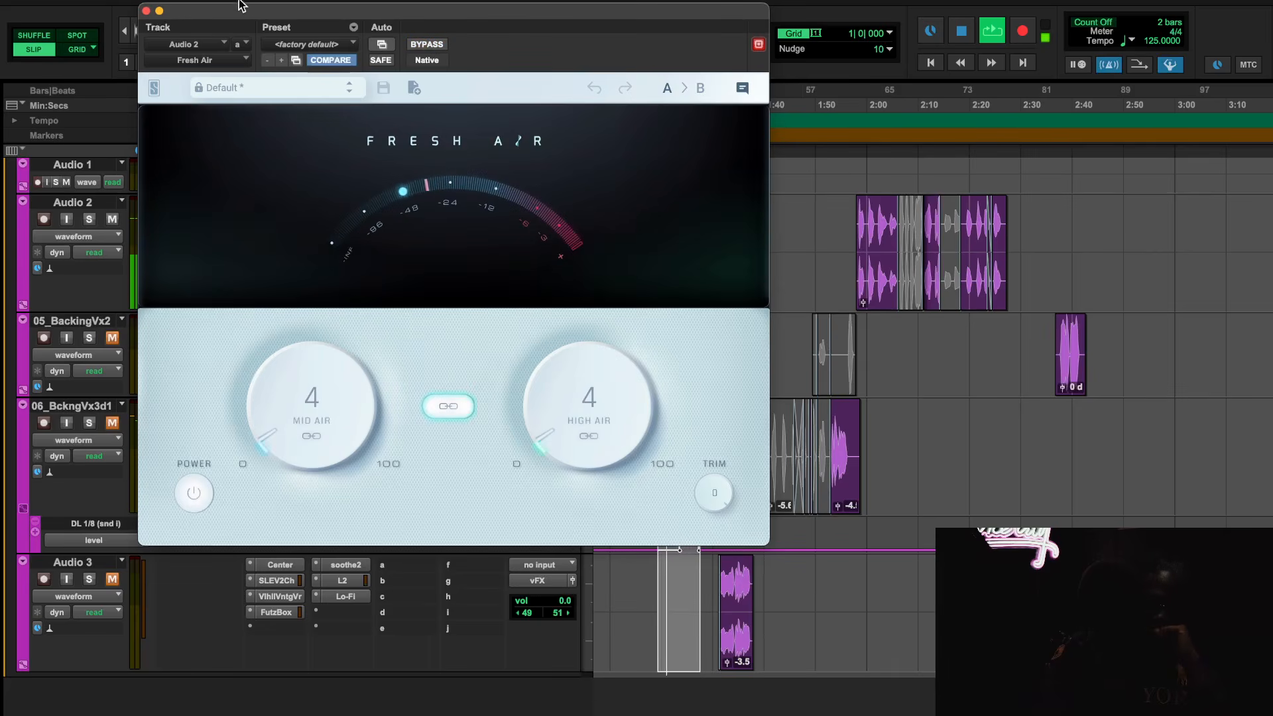
left_click(146, 11)
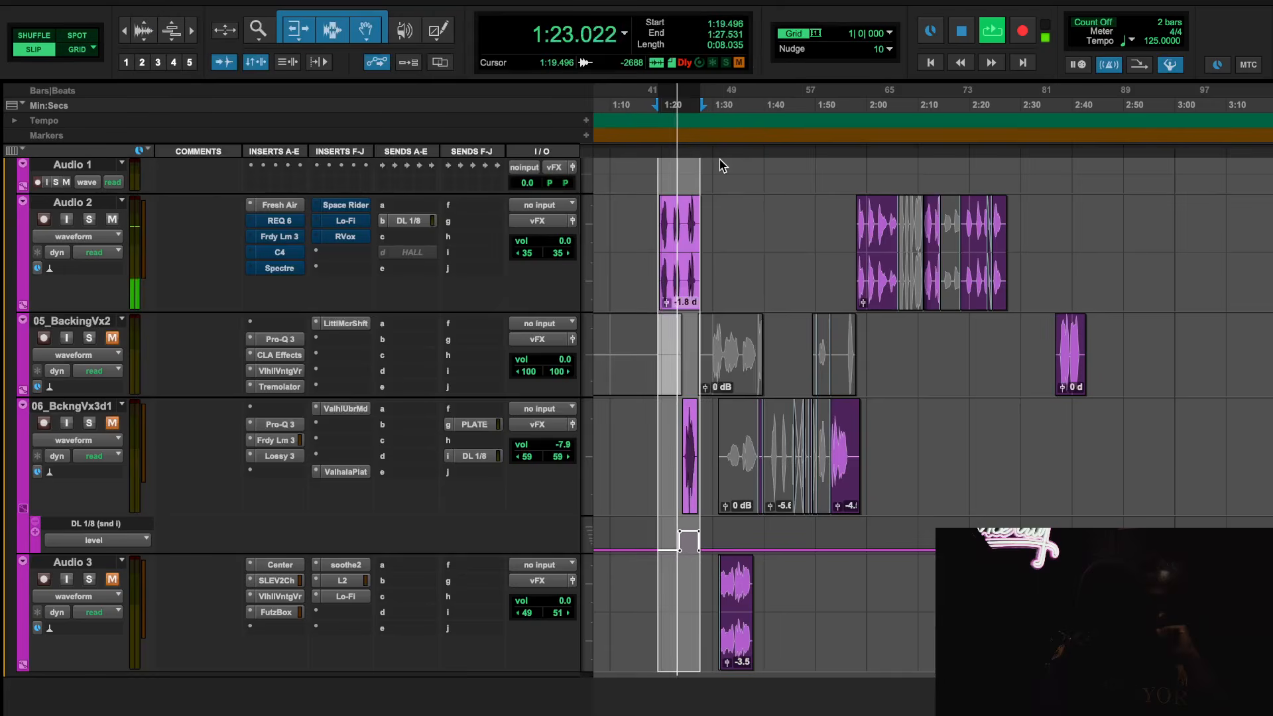
Select the timeline range from 1:57.962 to 2:26.854 and play it
scroll(719, 161, "up", 10)
scroll(777, 185, "down", 5)
scroll(777, 185, "down", 2)
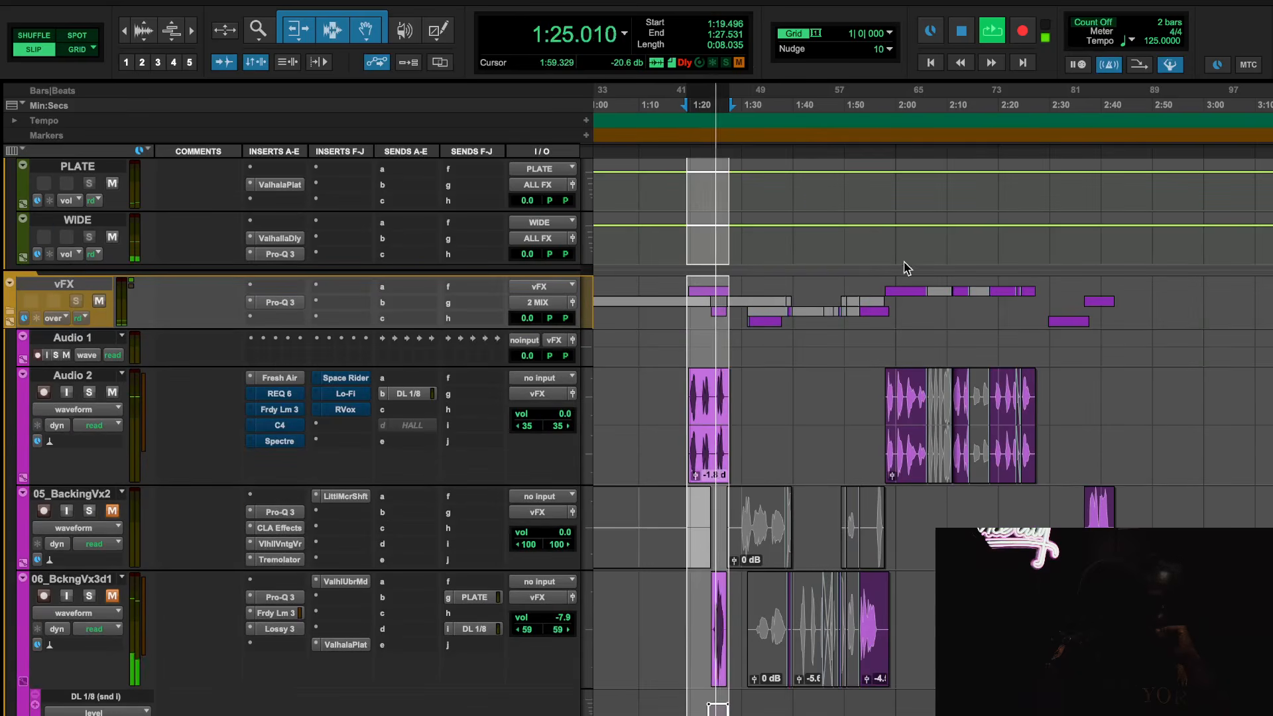
left_click(894, 104)
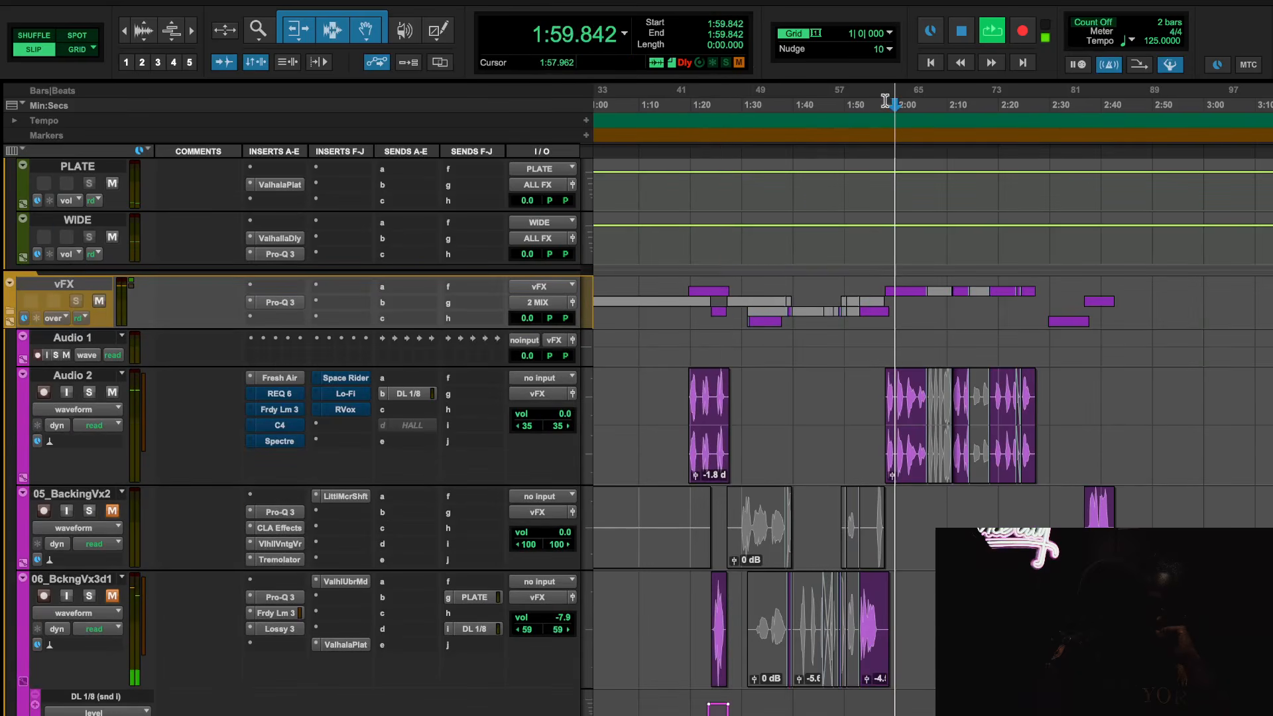
left_click_drag(888, 105, 1034, 112)
key("space")
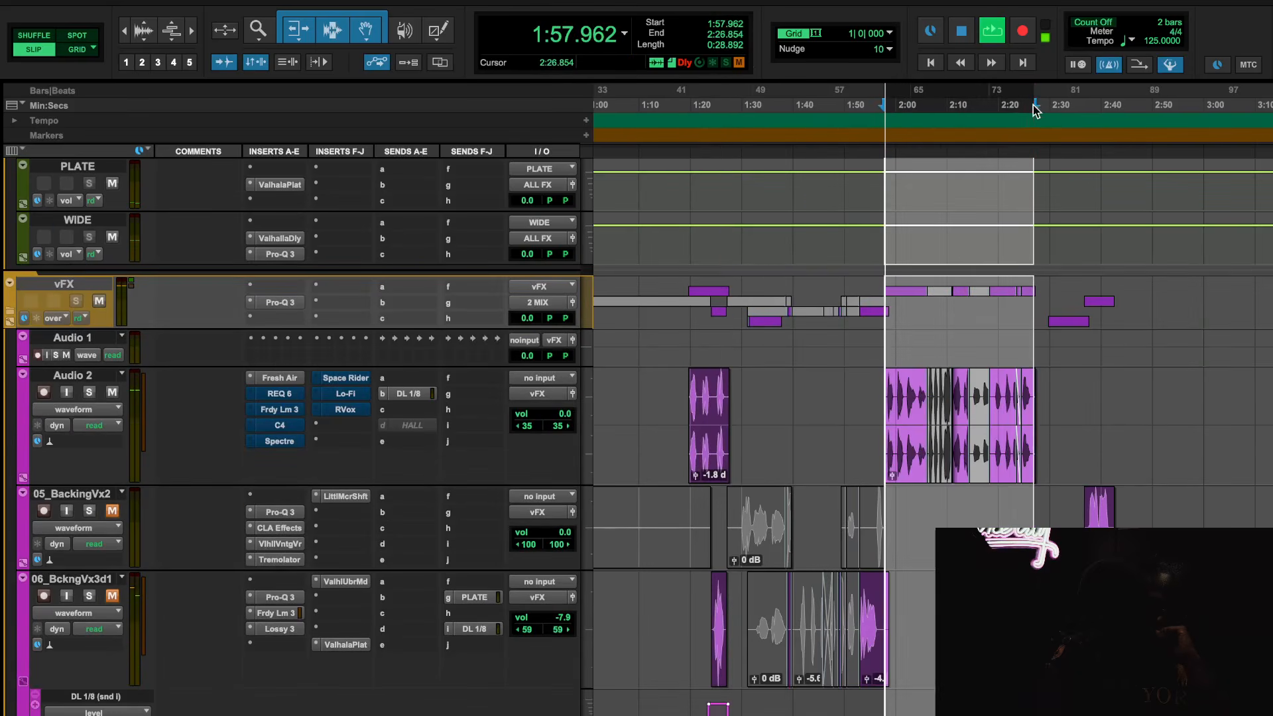
Compare Audio 2 with Fresh Air bypassed and active from its insert slot, and stop playback
right_click(284, 379)
left_click(285, 380)
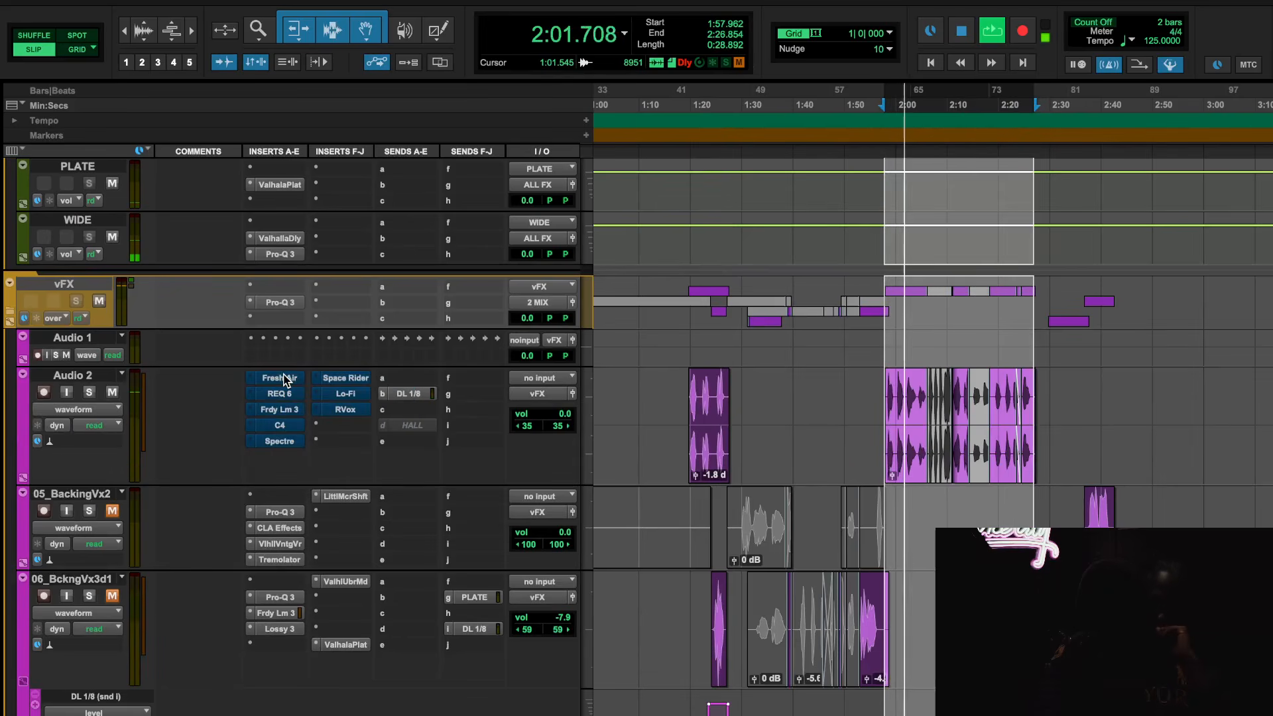
right_click(283, 379)
left_click(286, 384)
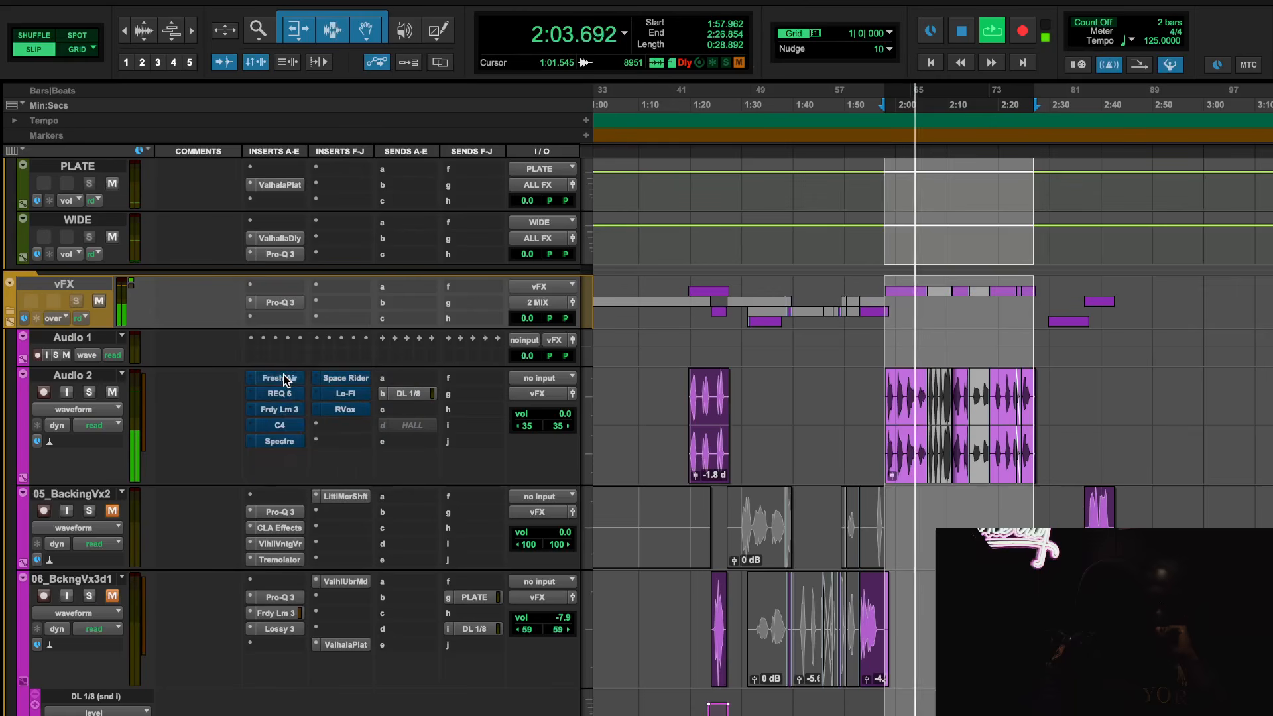
key("space")
Activate REQ 6 on Audio 2, compare it bypassed and active during playback, and close the plug-in
left_click(291, 398)
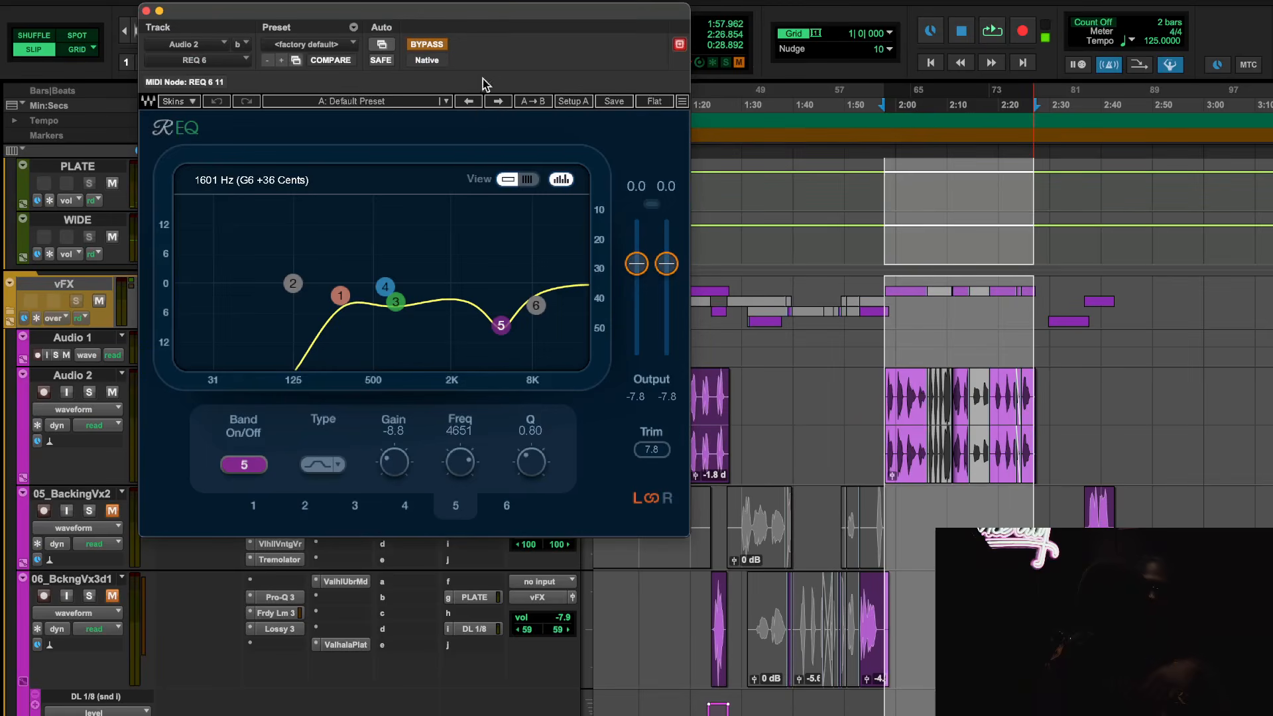
left_click(430, 44)
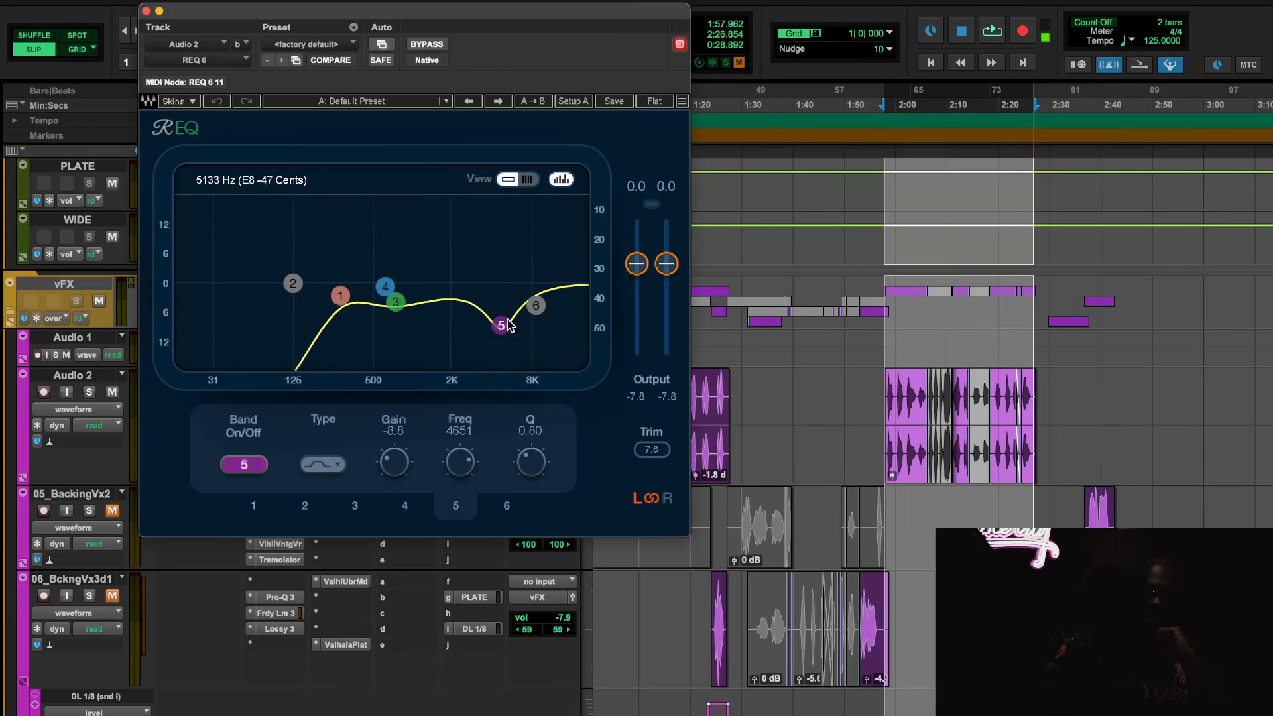
key("space")
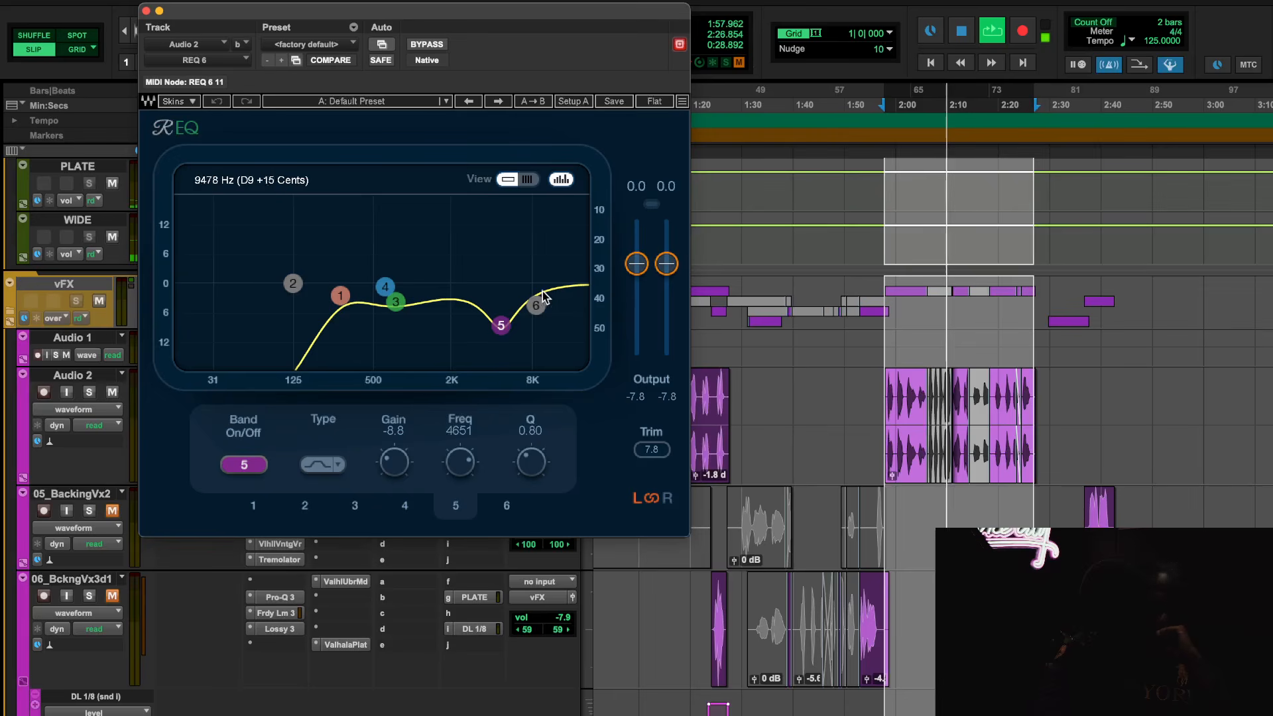
left_click(427, 44)
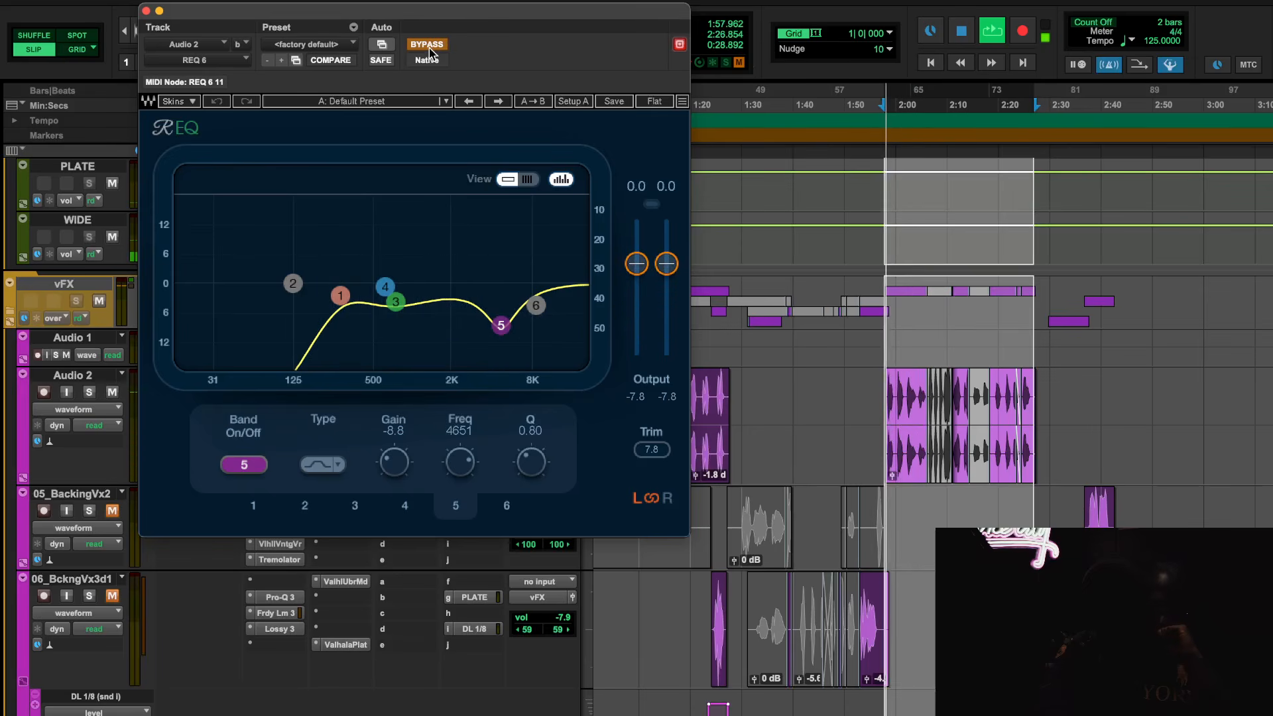
left_click(428, 45)
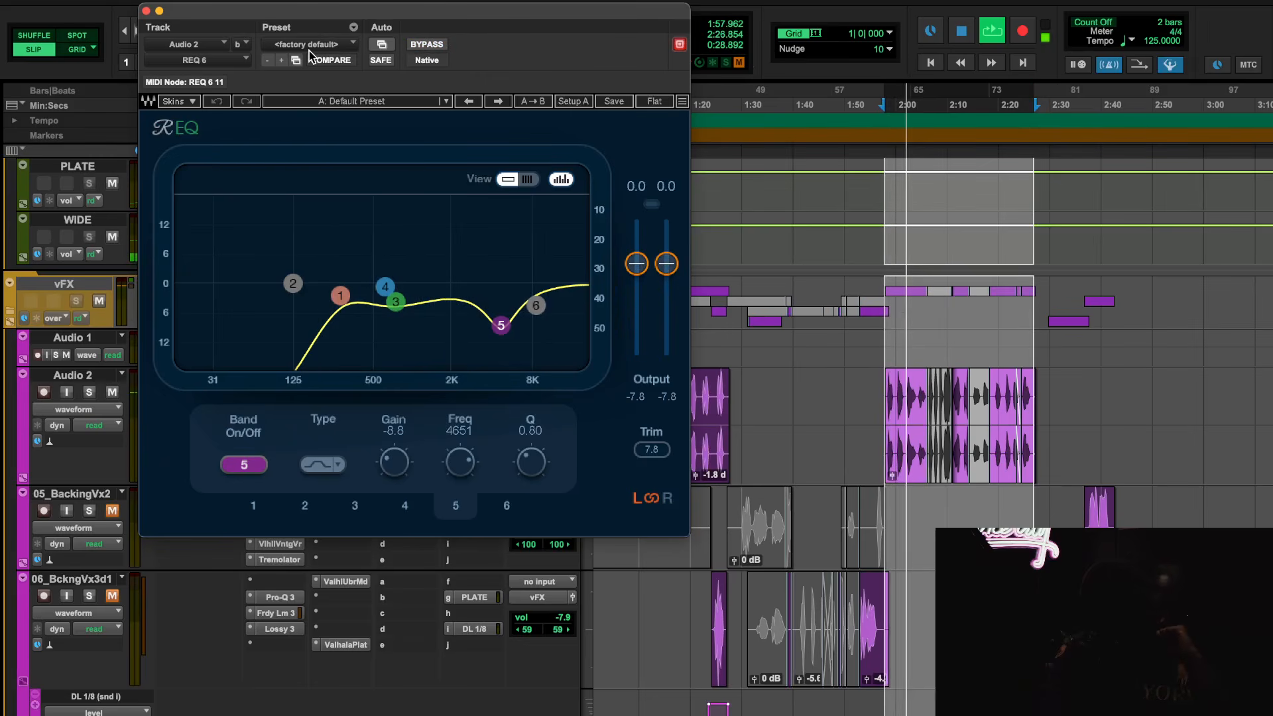
key("space")
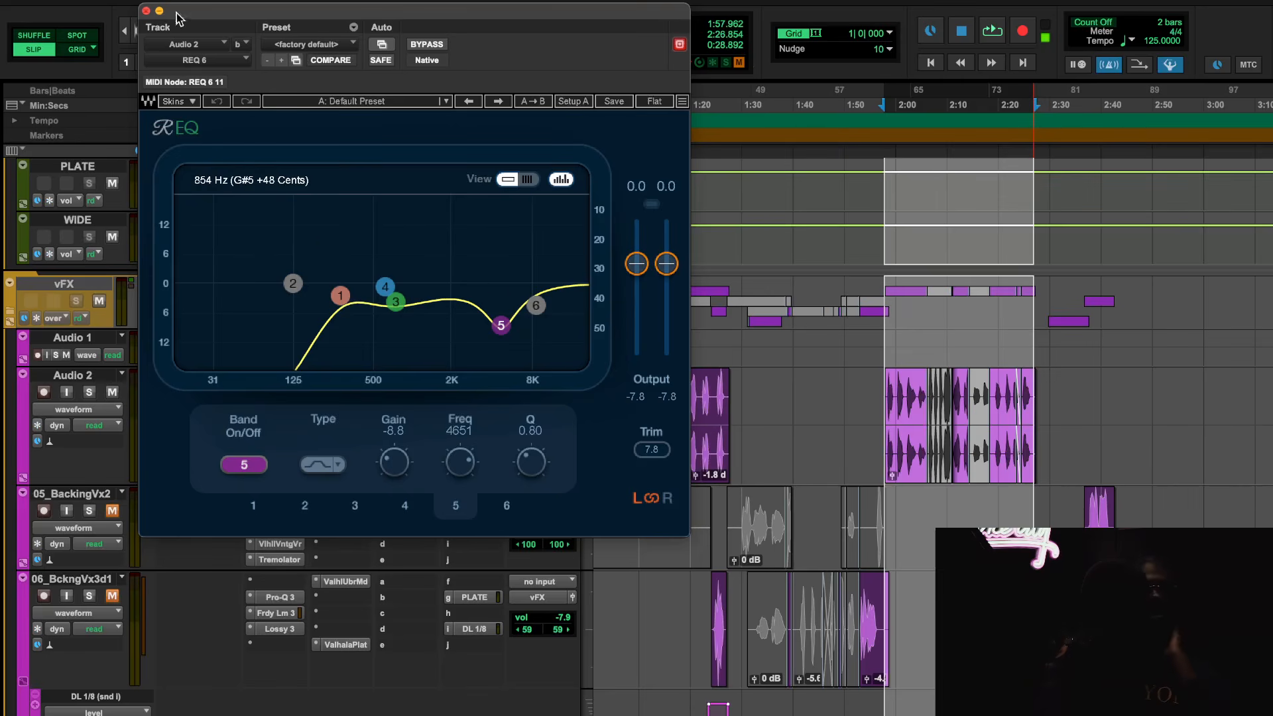
left_click(146, 10)
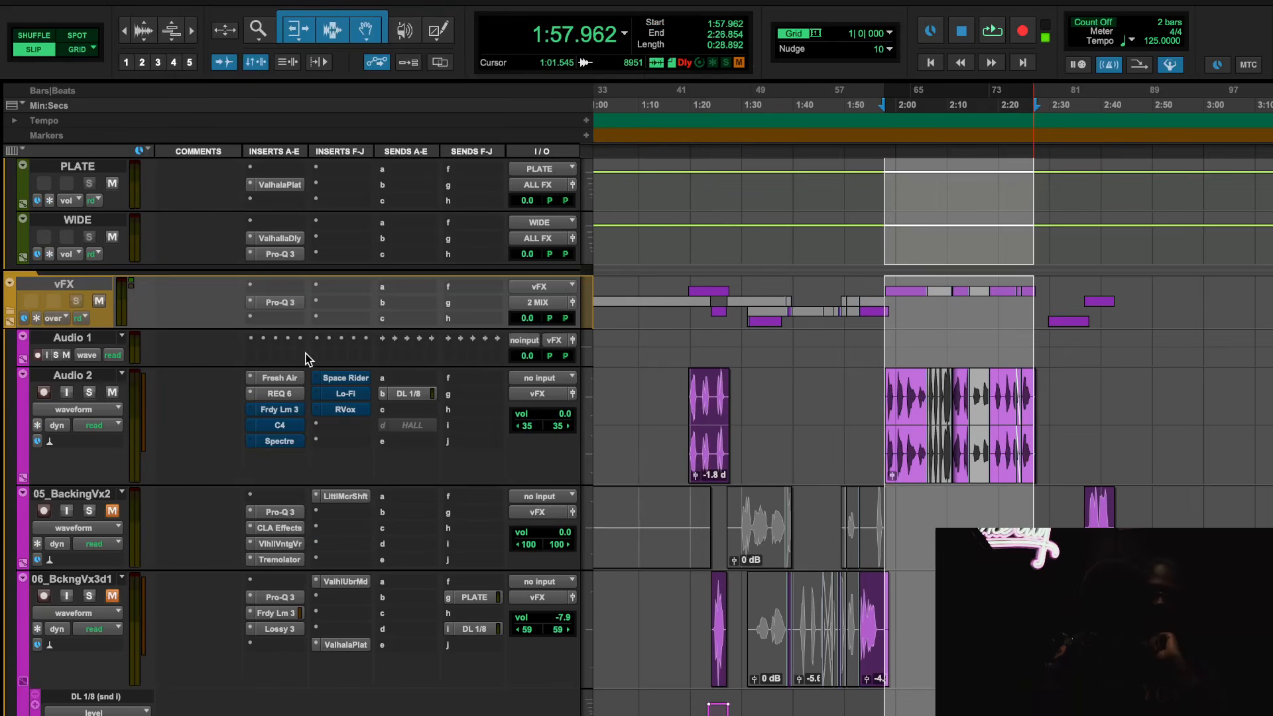
Activate the Faraday Limiter on Audio 2 and compare it active and switched off during playback
left_click(290, 410)
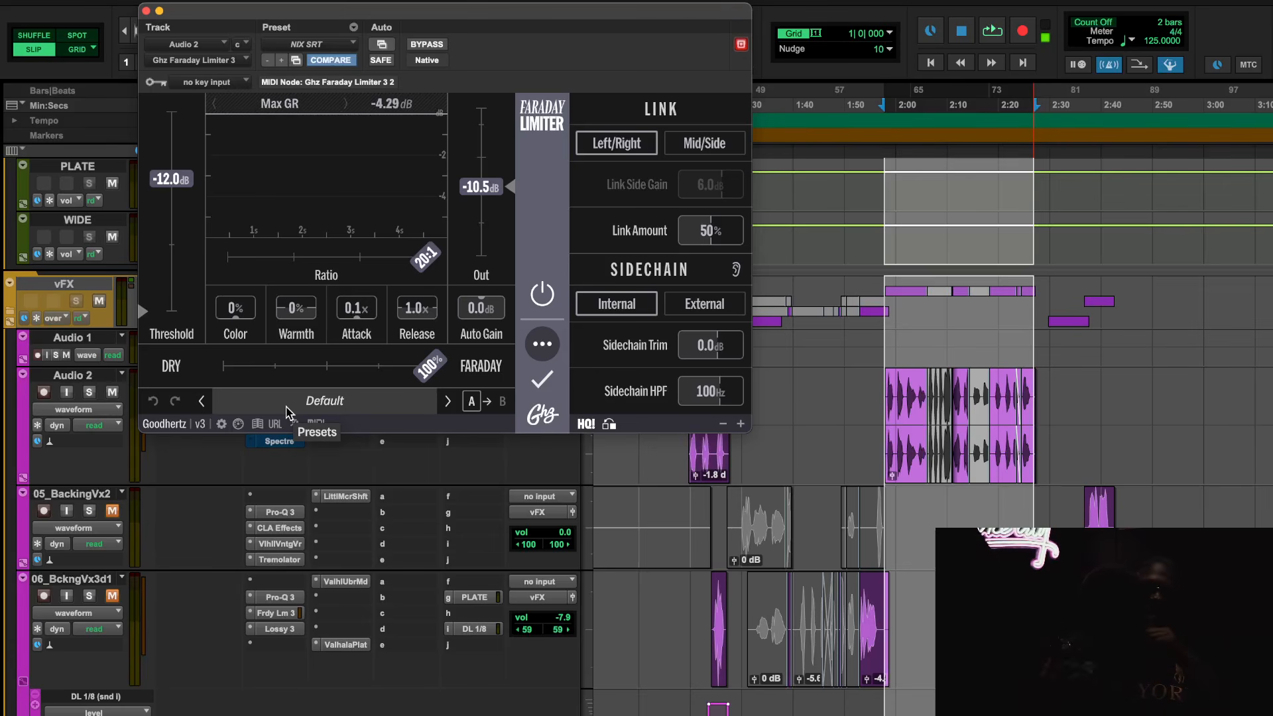
scroll(867, 336, "left", 3)
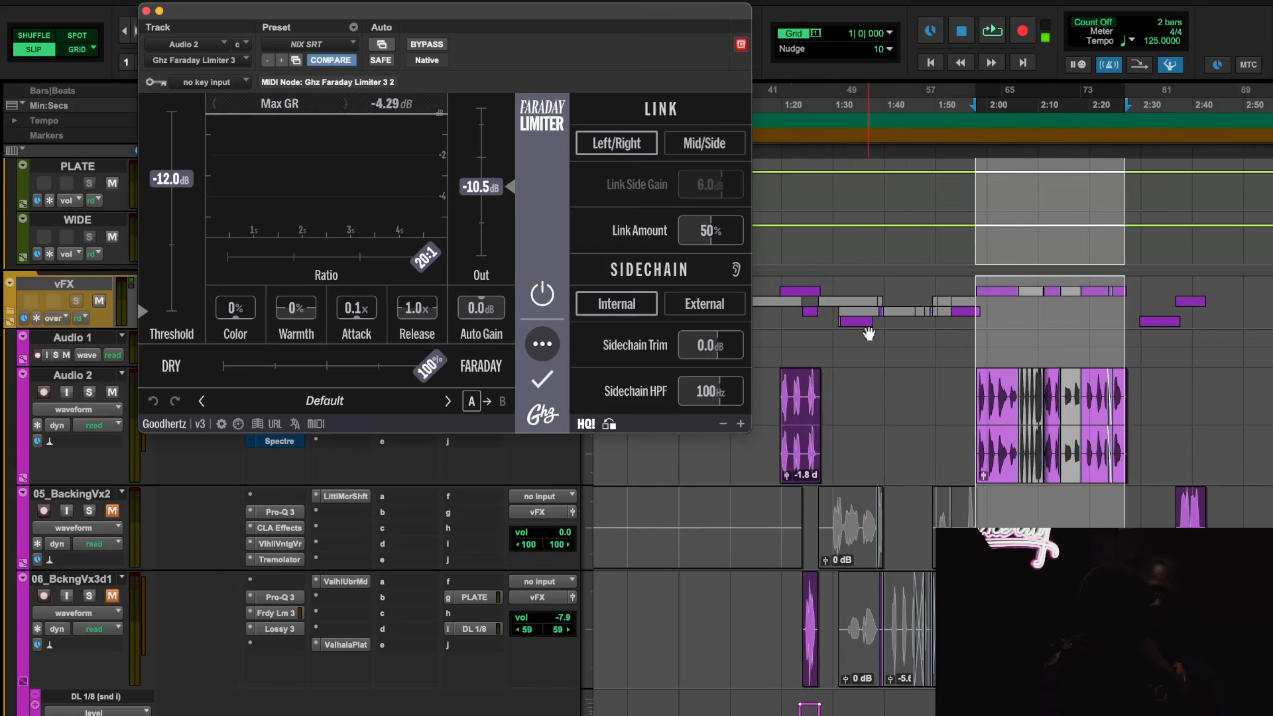
scroll(866, 336, "down", 5)
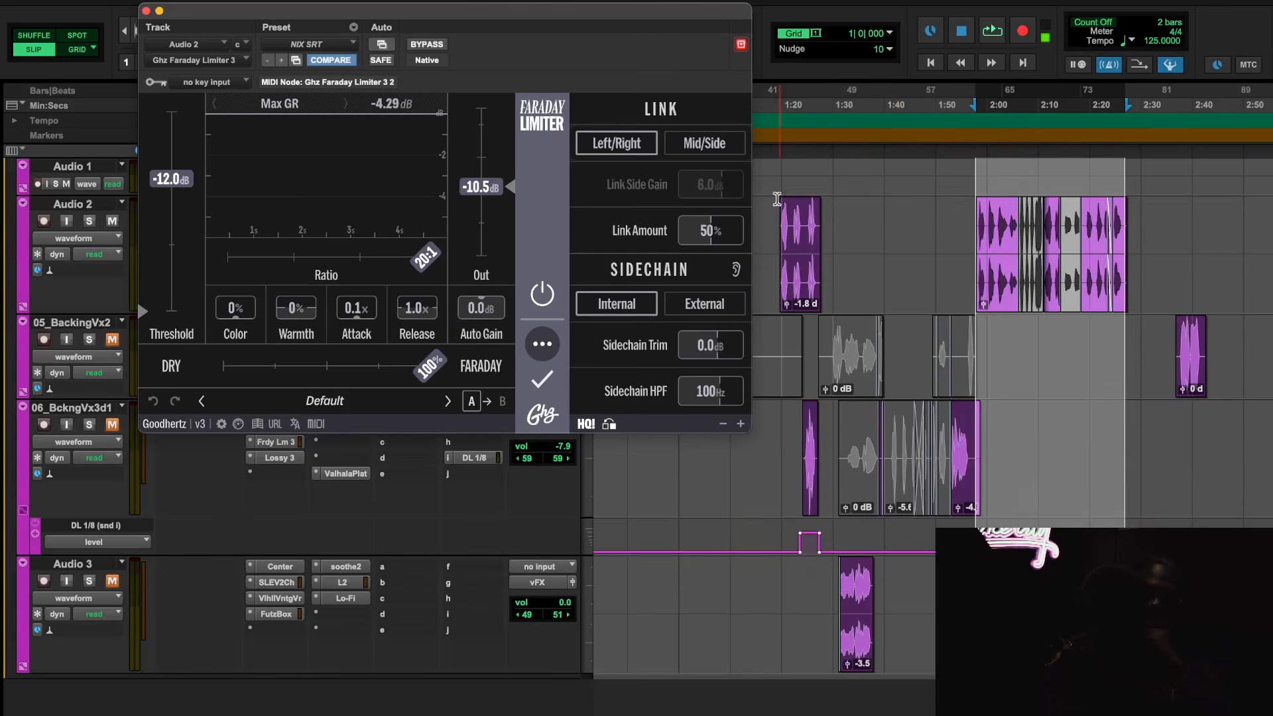
key("space")
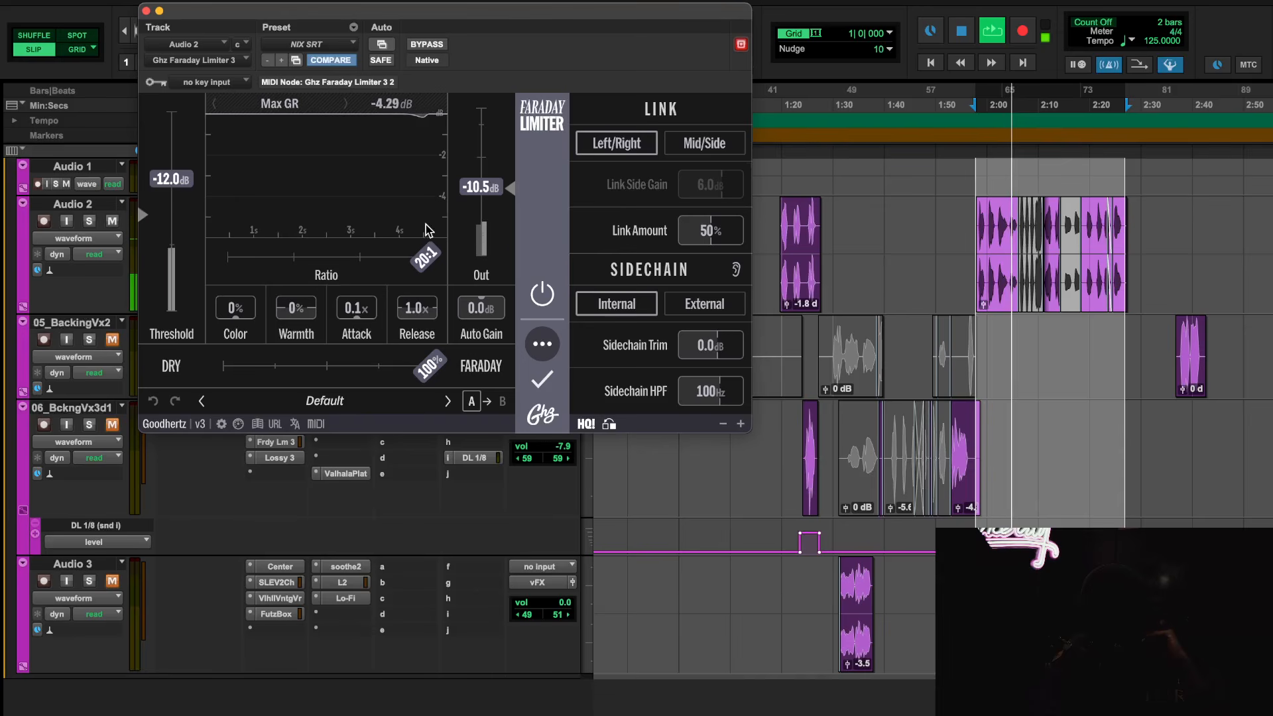
left_click(542, 292)
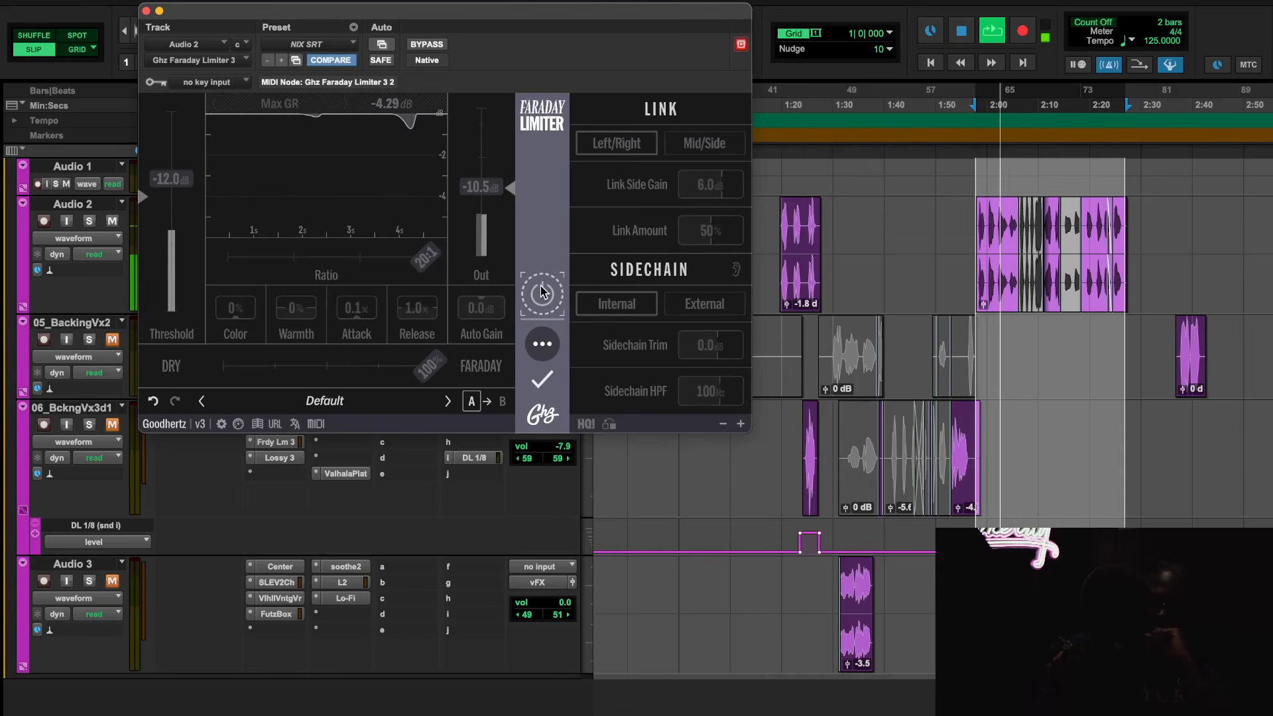
key("space")
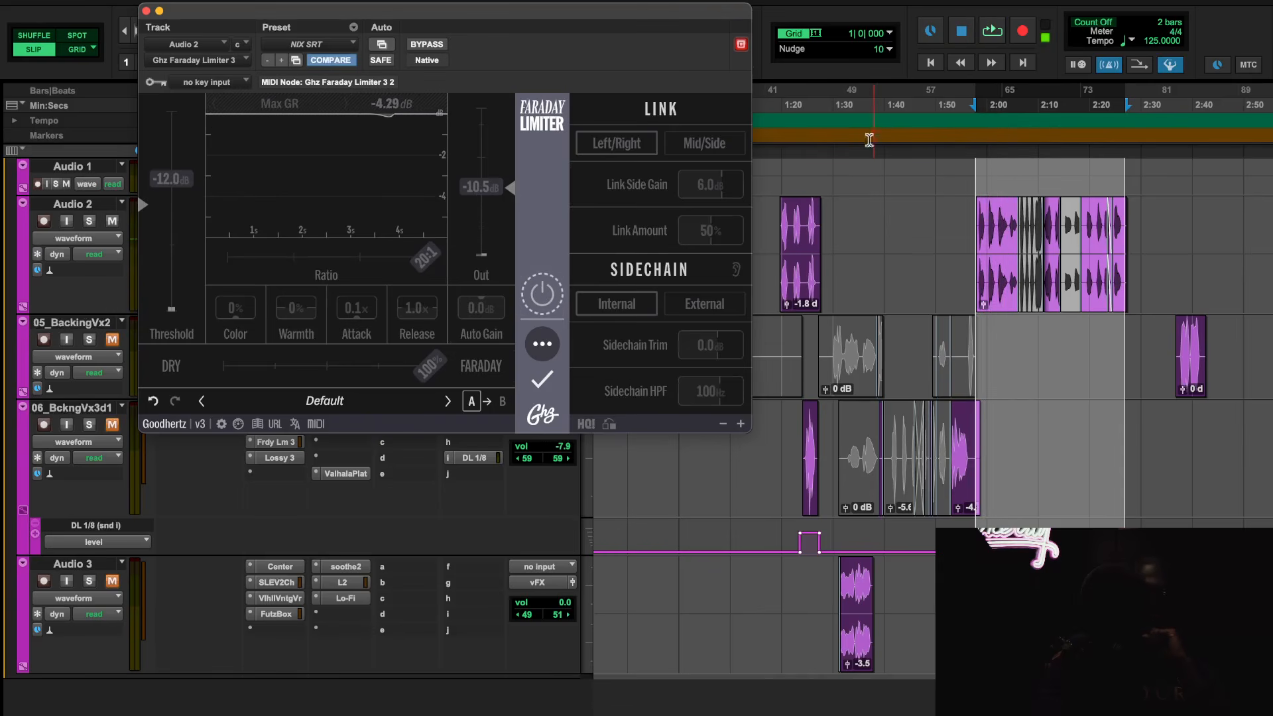
Switch the Faraday Limiter back on, audition the vocal from about 1:20 and 1:56.936 with Max GR reset, and close the plug-in
left_click(783, 107)
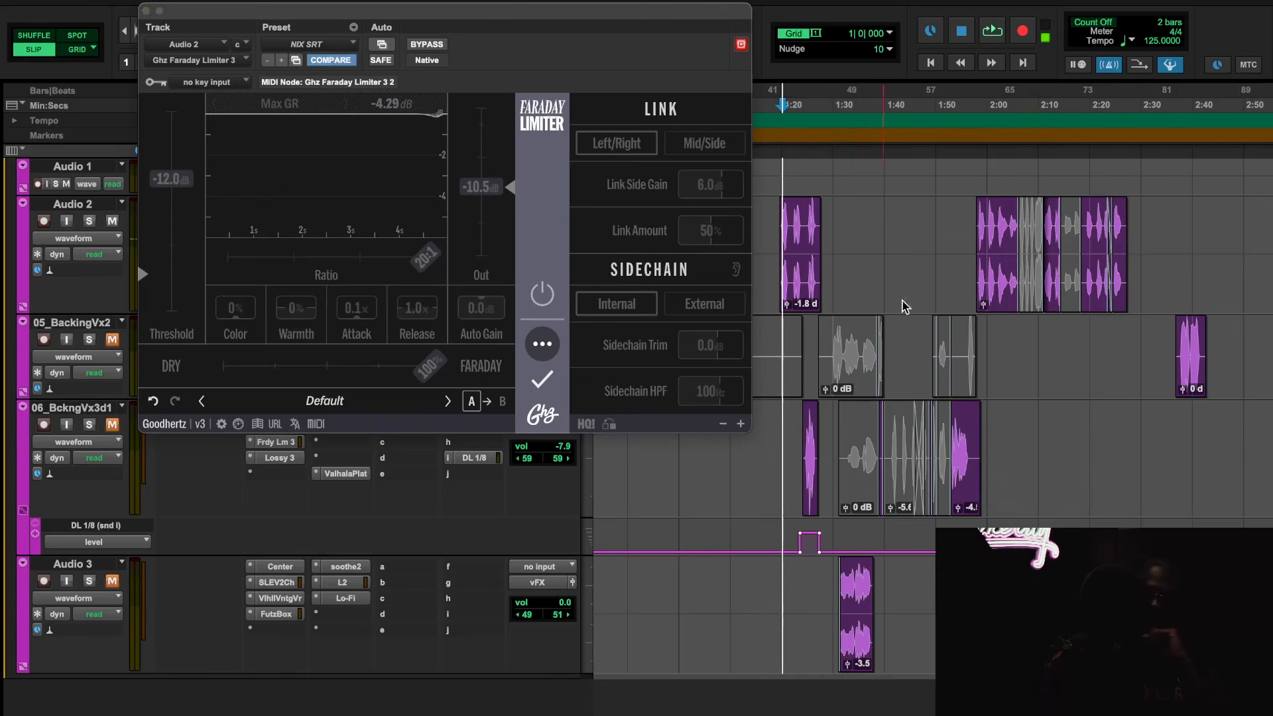
left_click(539, 294)
key("space")
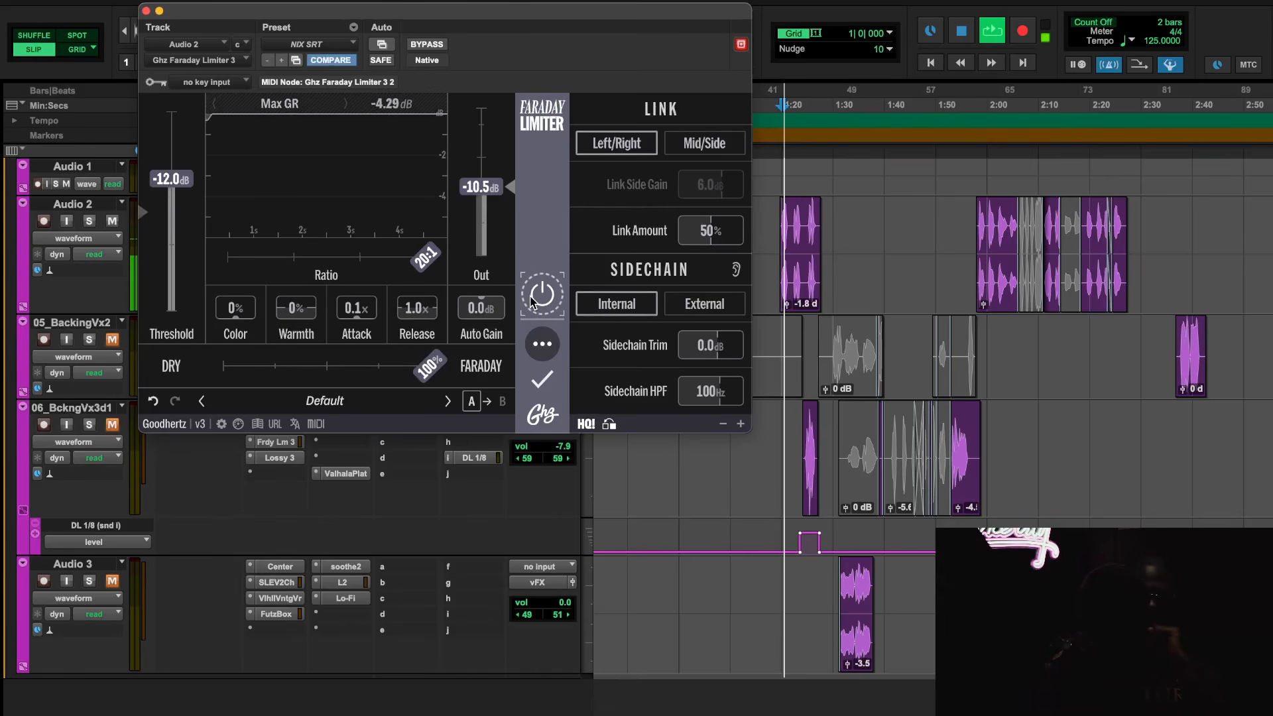
left_click(392, 107)
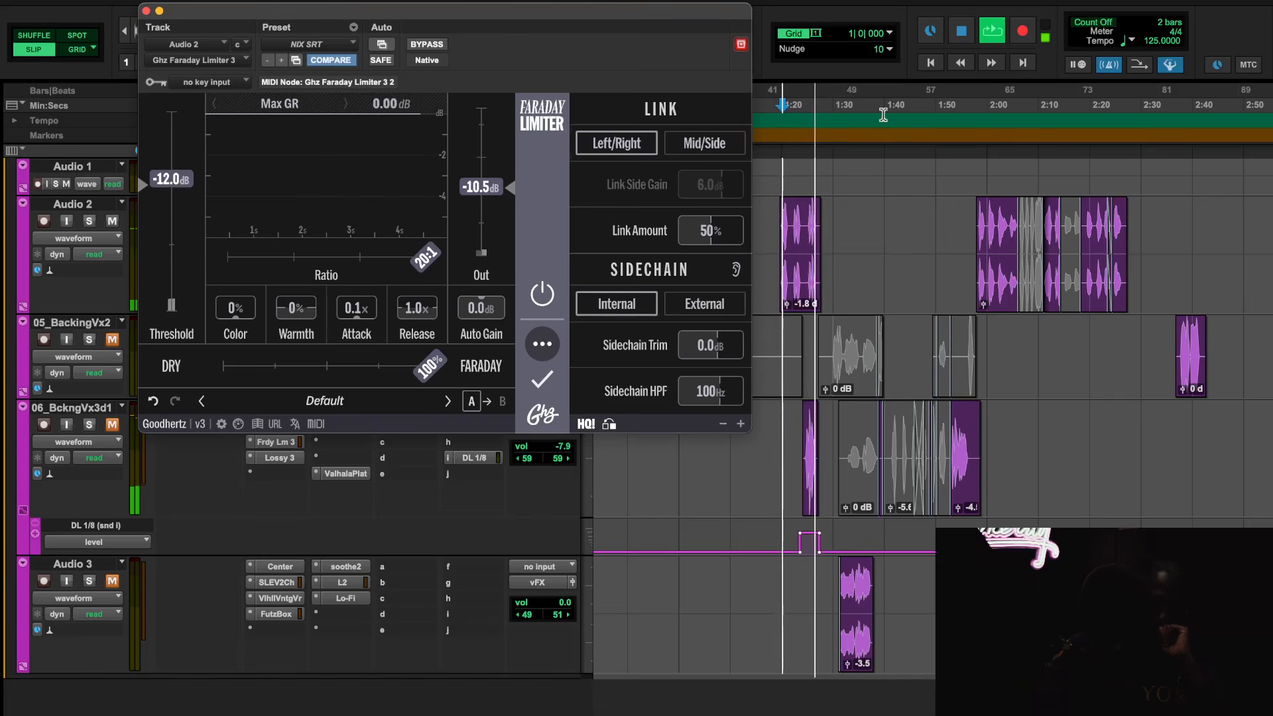
left_click(971, 118)
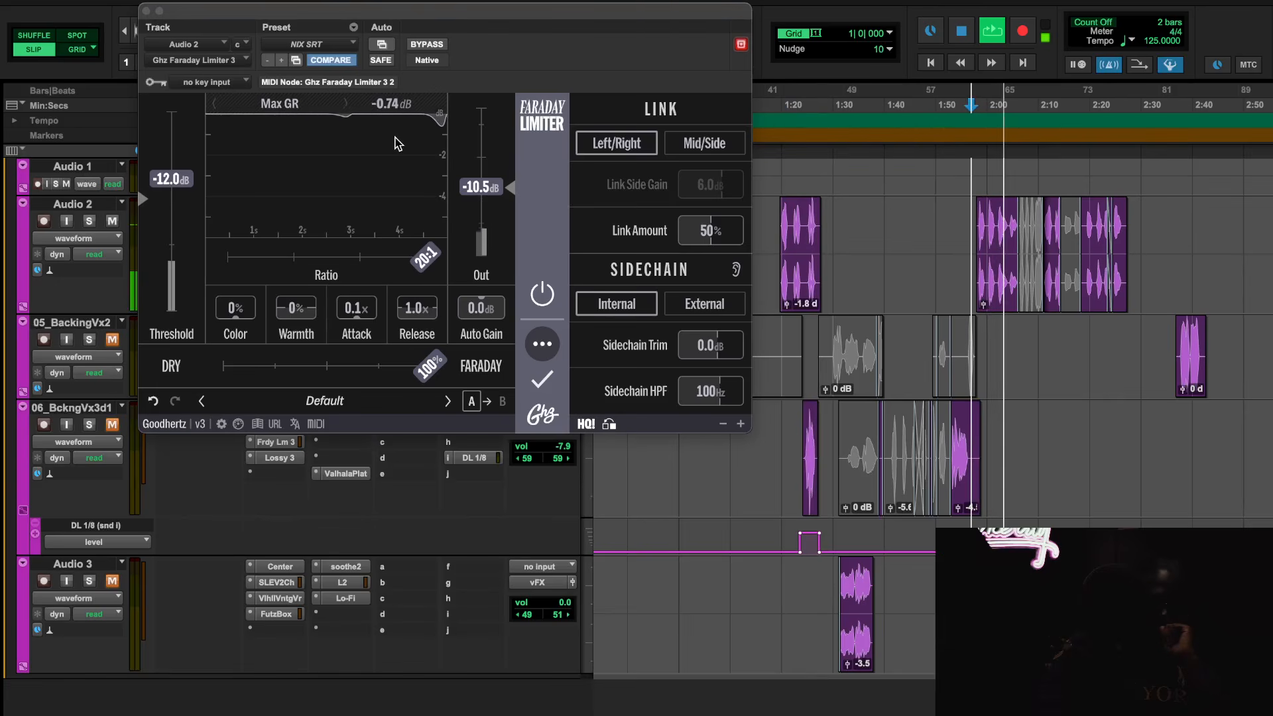
key("space")
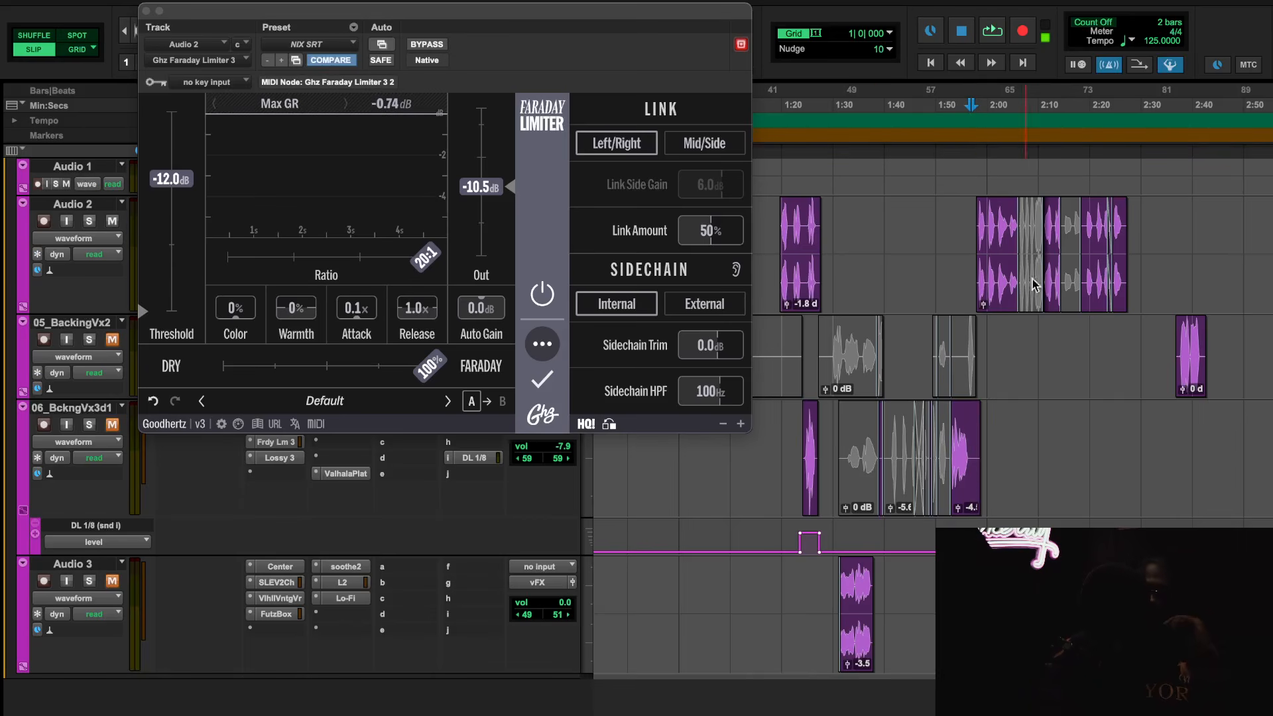
scroll(987, 219, "up", 5)
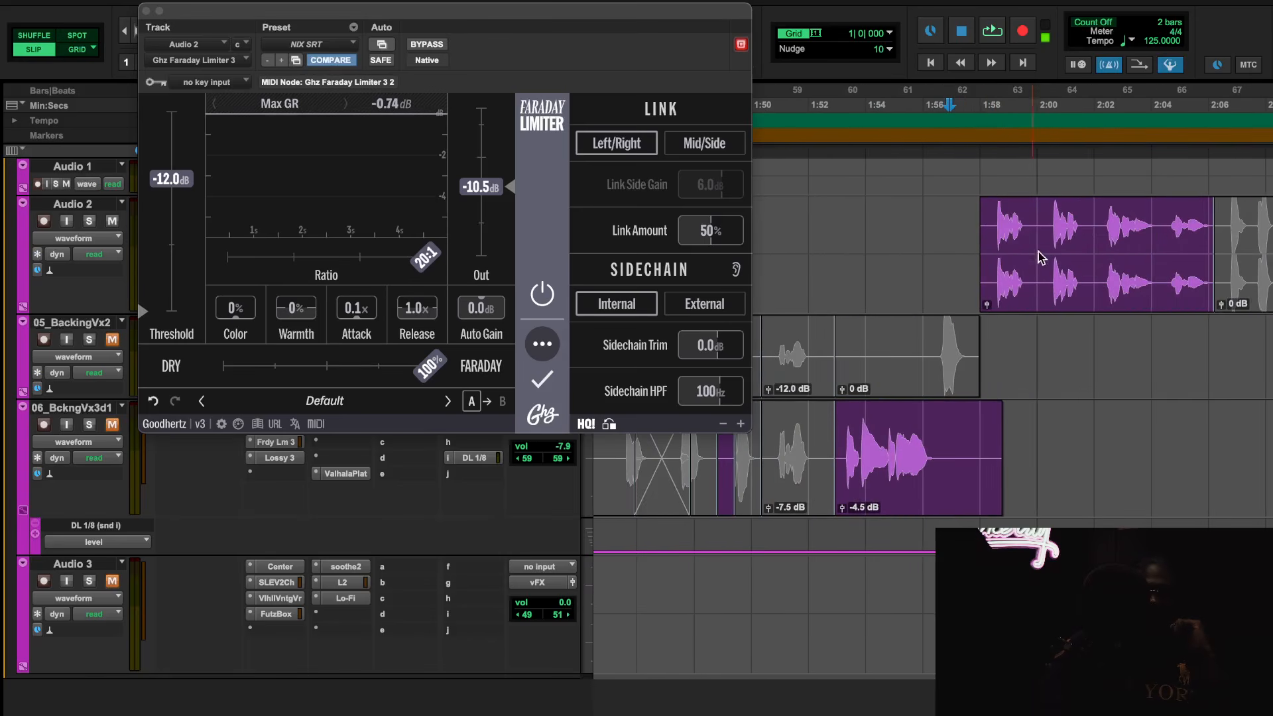
scroll(1028, 316, "down", 5)
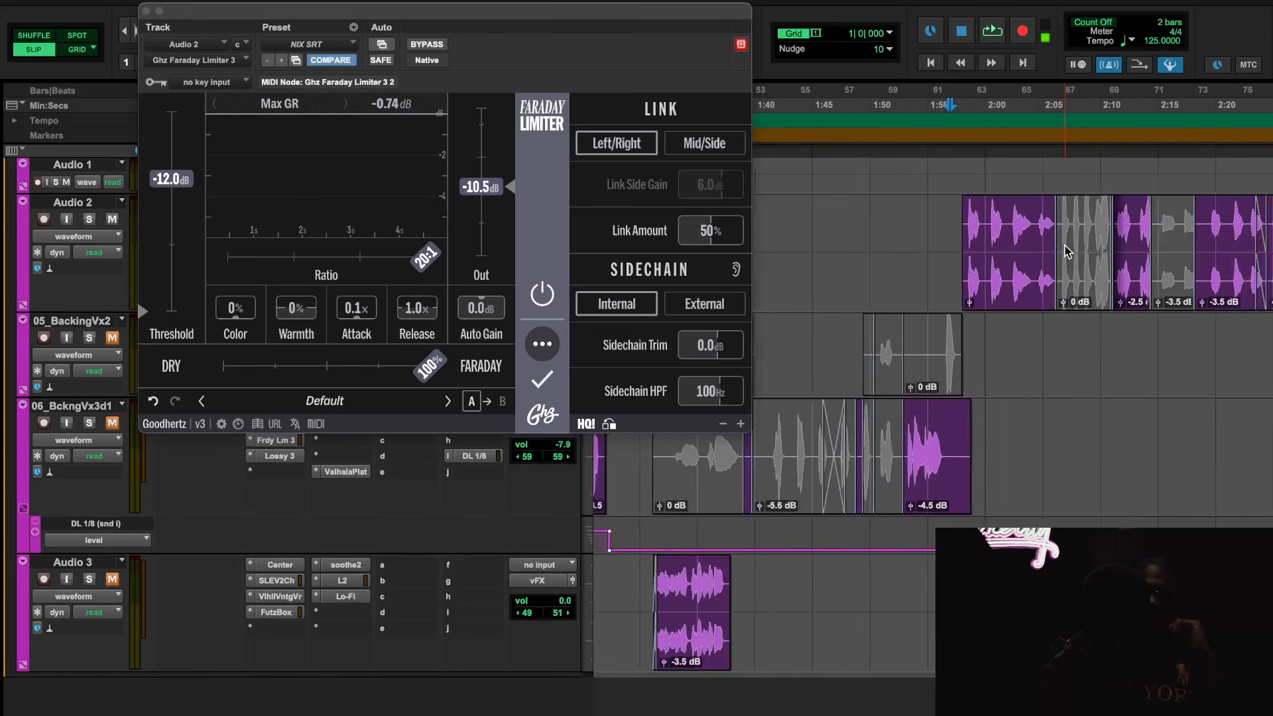
scroll(1012, 293, "down", 2)
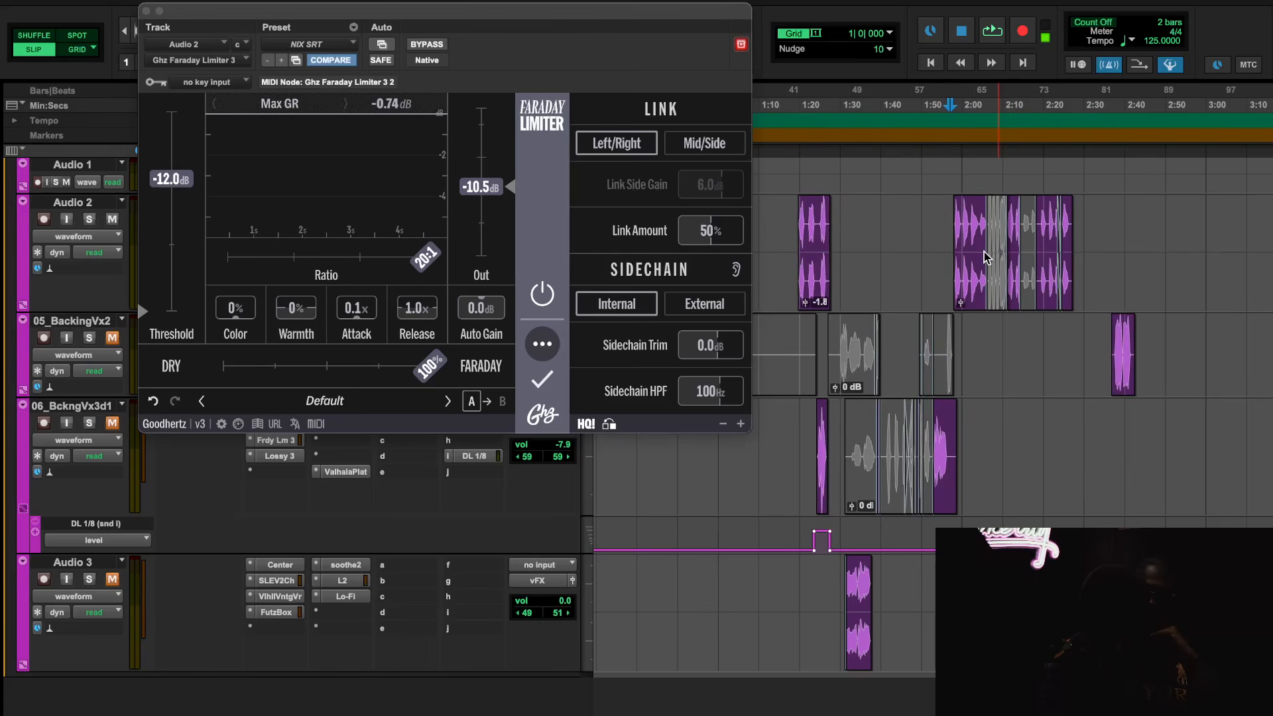
scroll(984, 257, "up", 2)
scroll(905, 339, "down", 3)
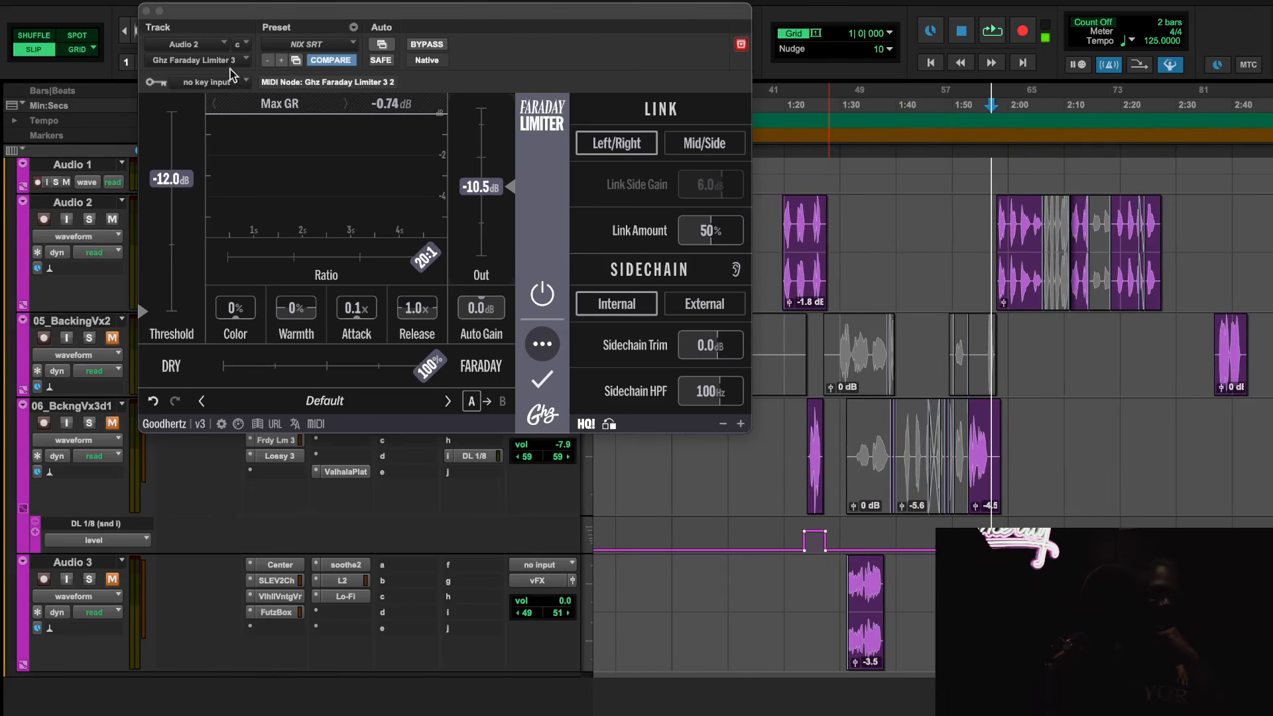
left_click(145, 12)
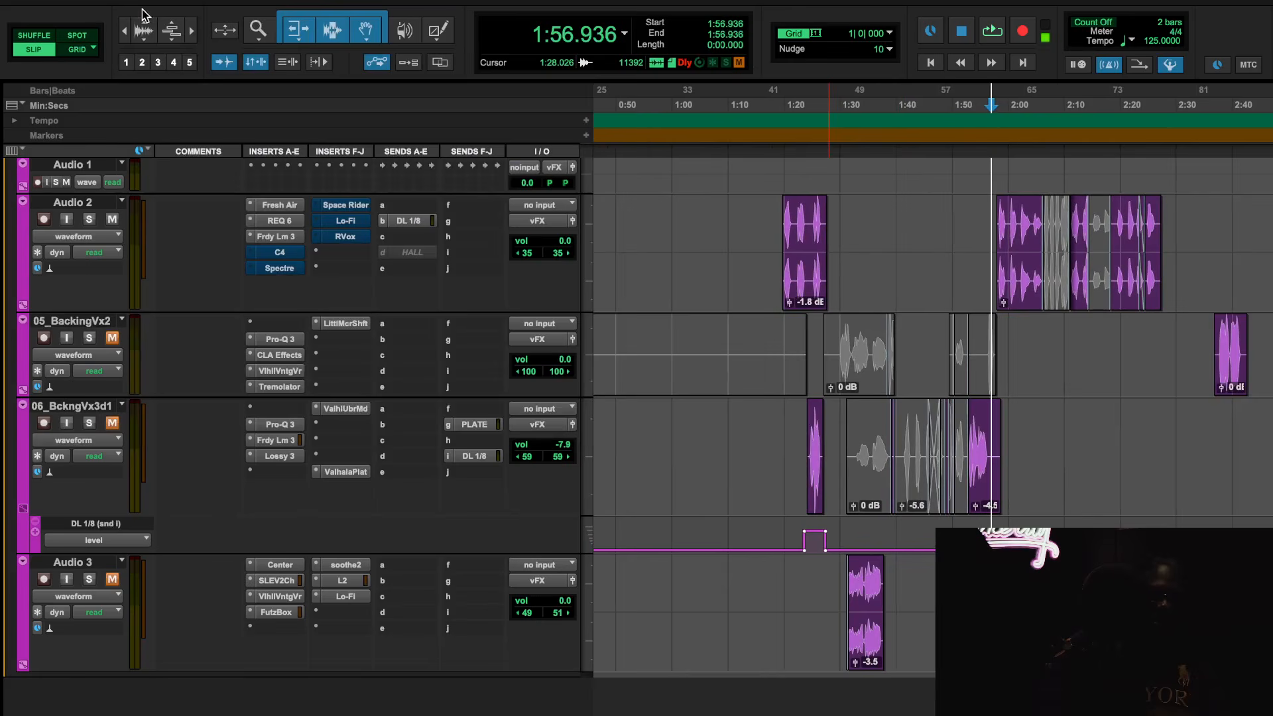
Activate C4 on Audio 2, compare it bypassed and active during playback, and close the plug-in
left_click(285, 252)
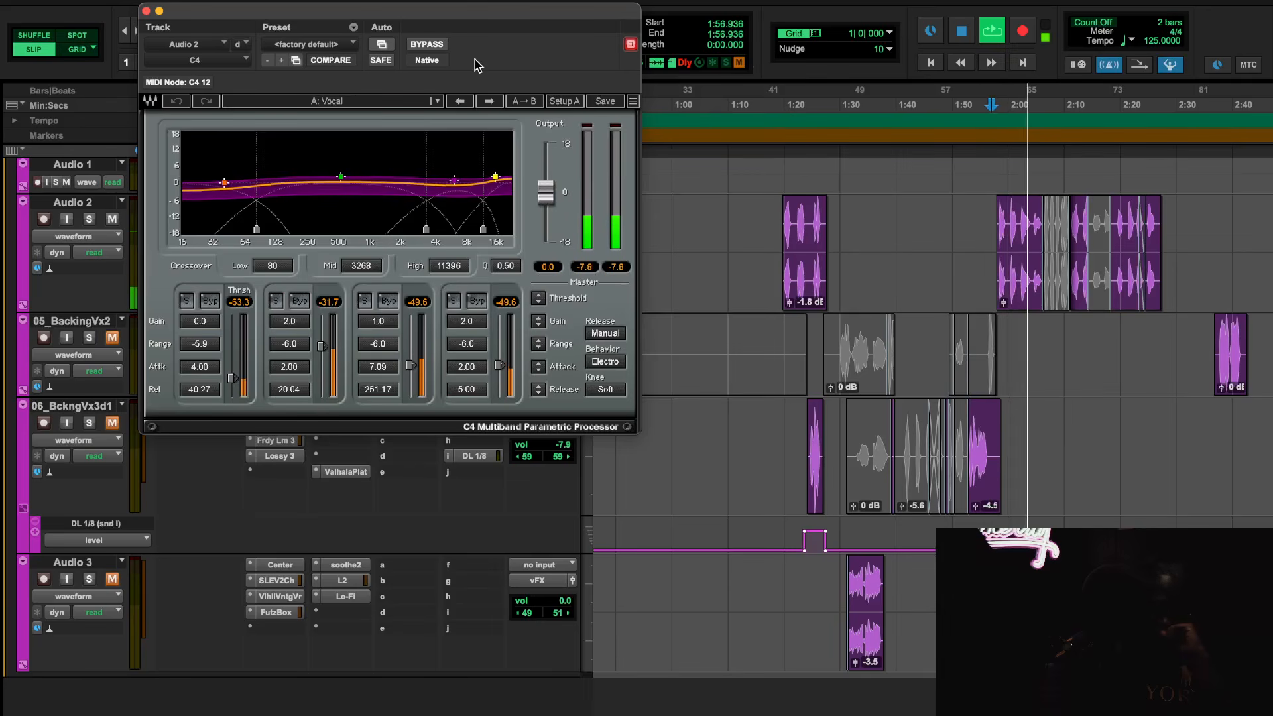
left_click(426, 44)
key("space")
scroll(1089, 415, "right", 3)
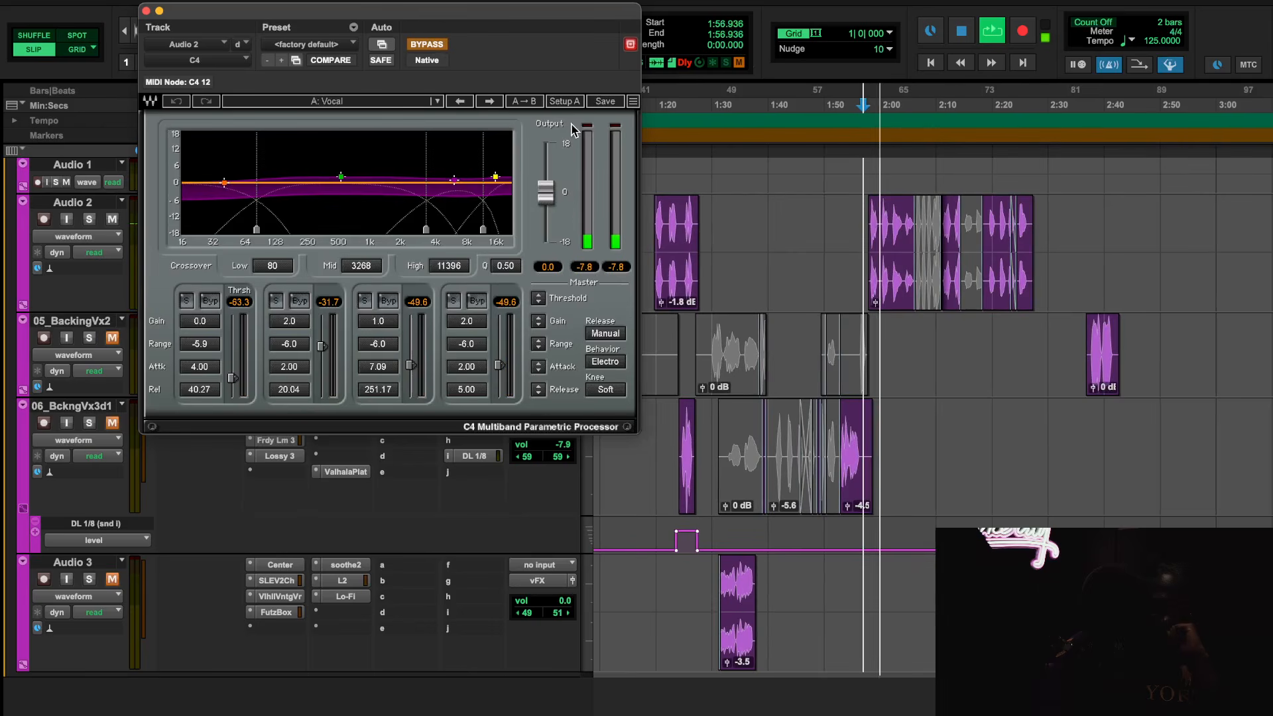
key("space")
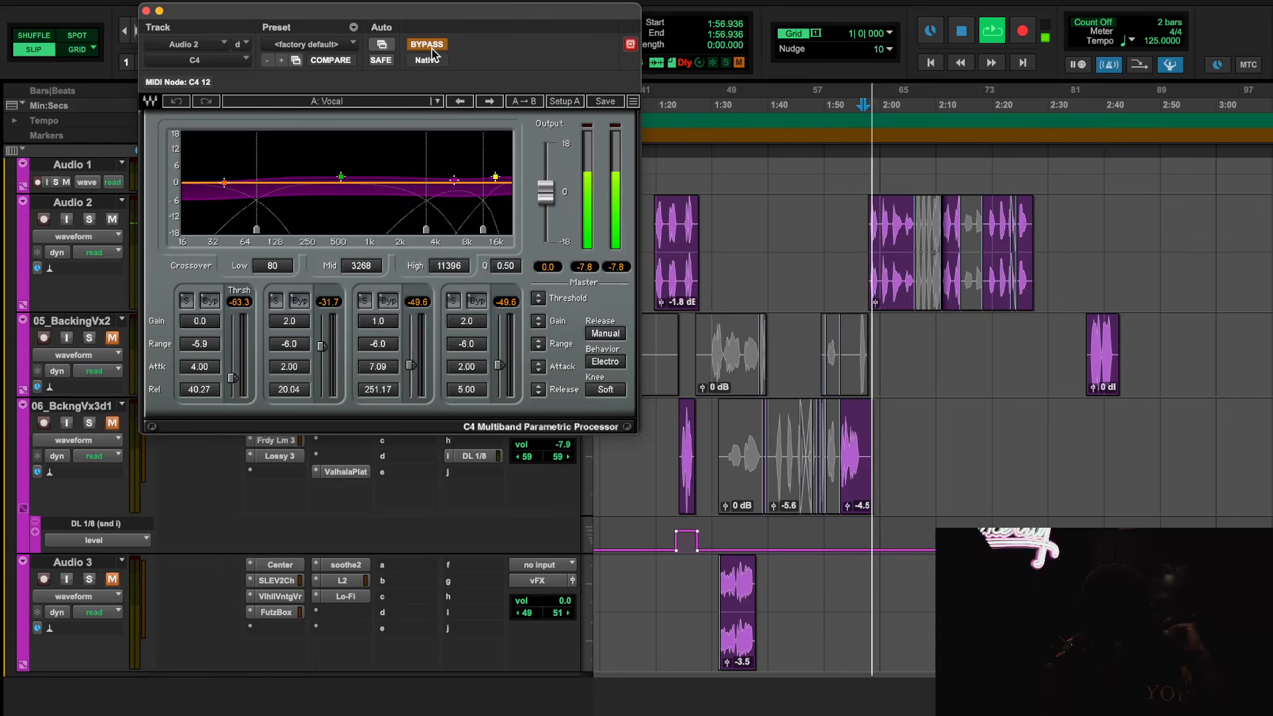
left_click(432, 46)
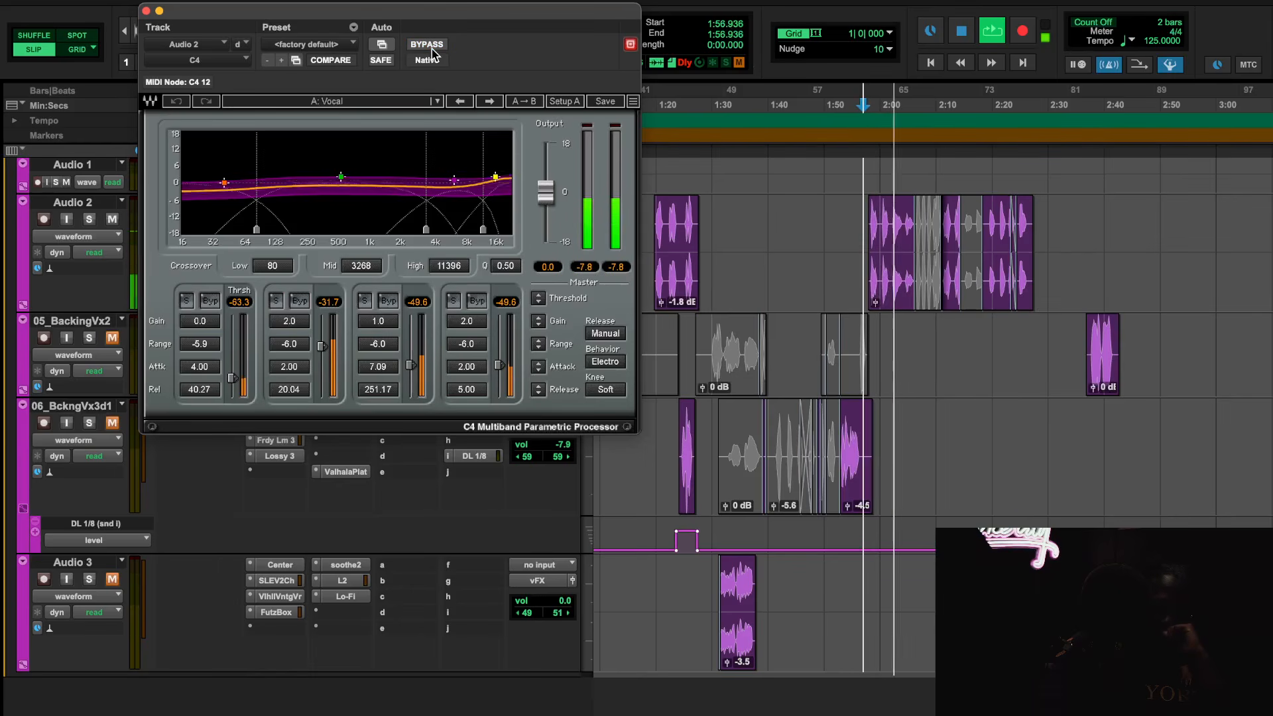
key("space")
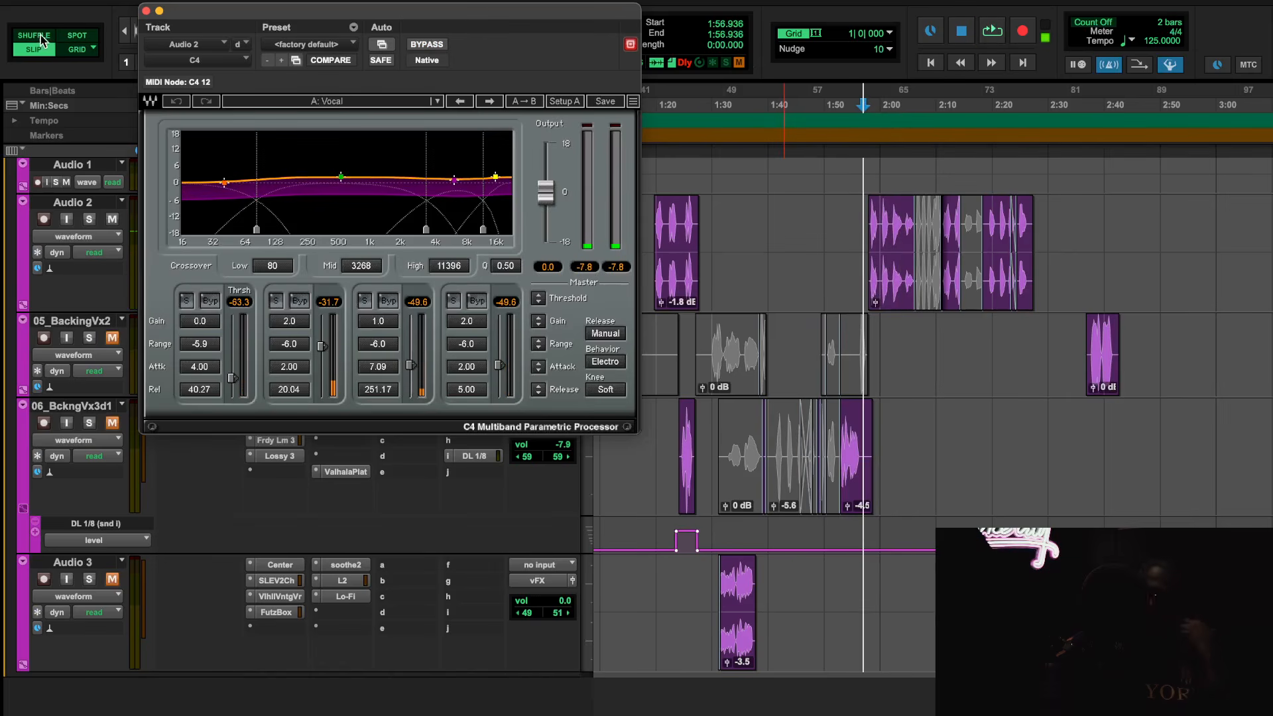
left_click(145, 11)
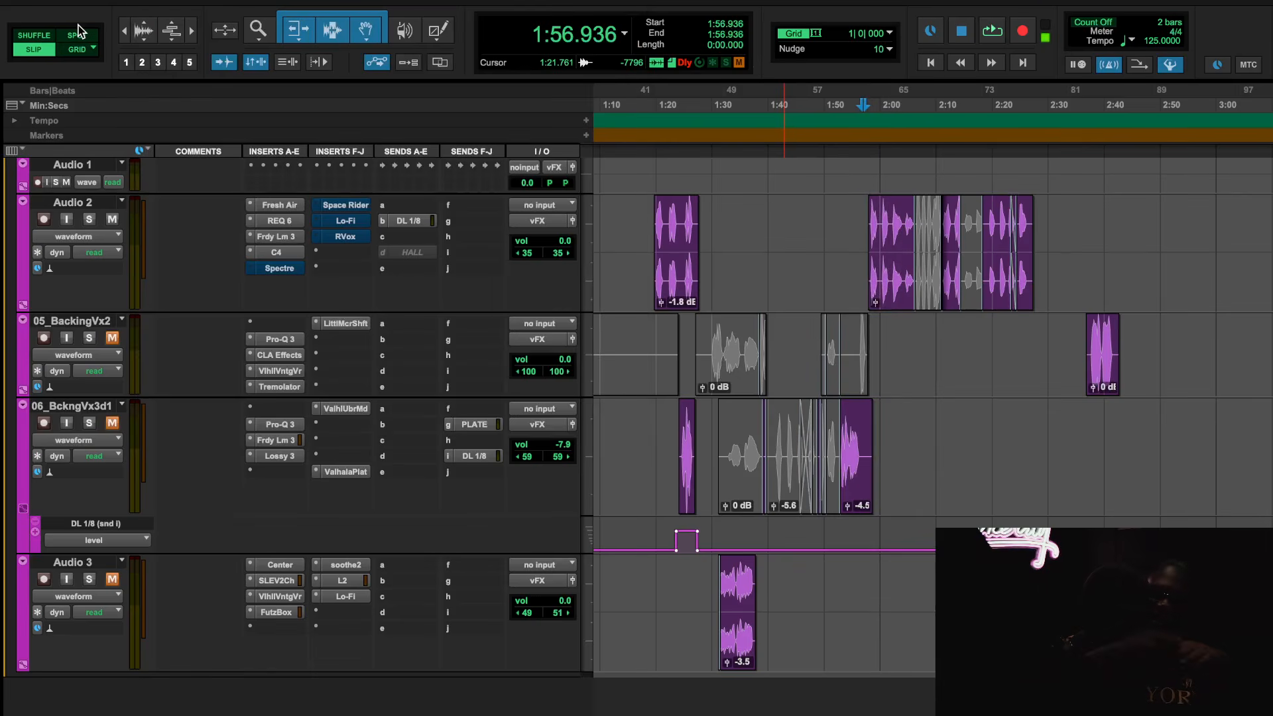
Activate Spectre on Audio 2 and play the vocal from 1:20.351
right_click(276, 268)
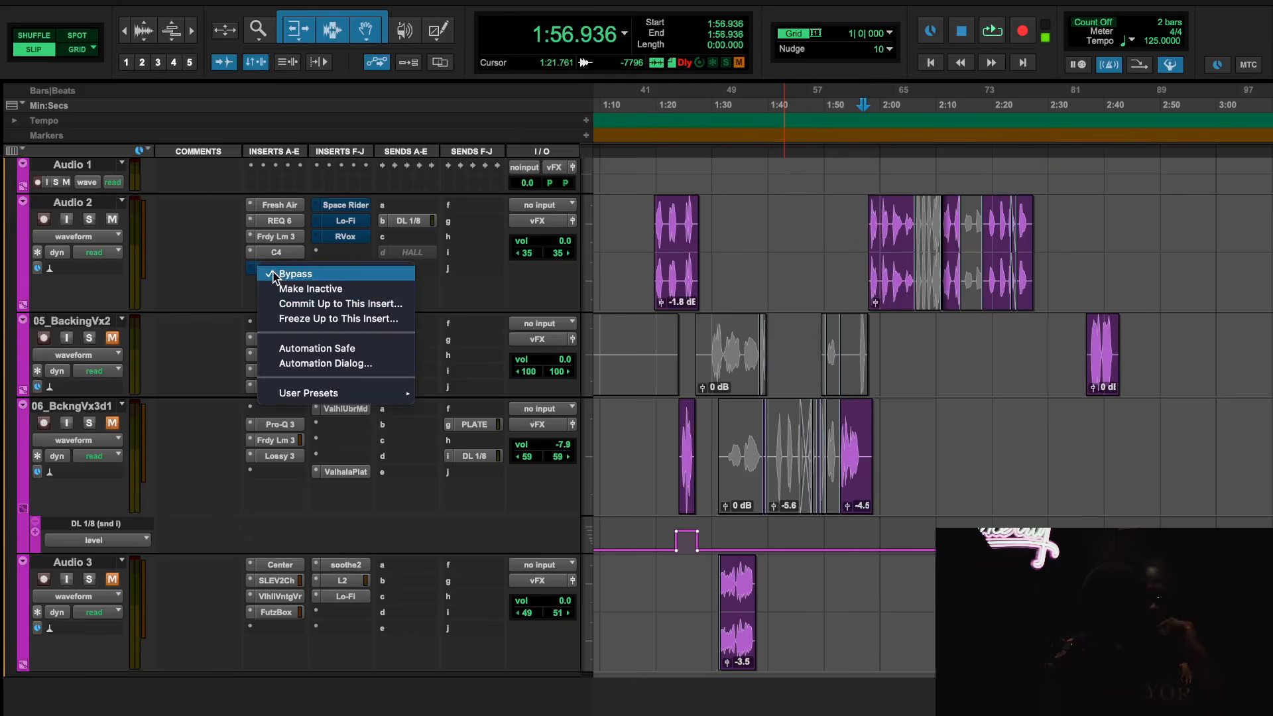
key("Escape")
left_click(275, 269)
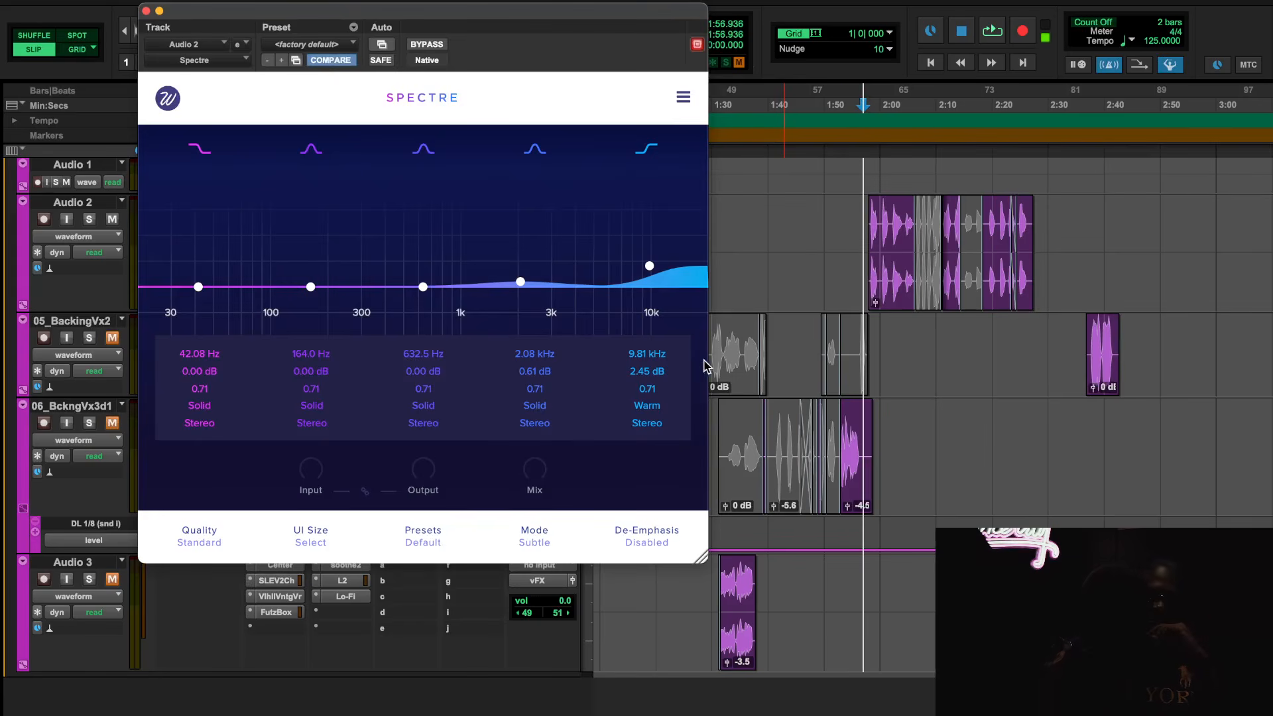
scroll(938, 369, "left", 5)
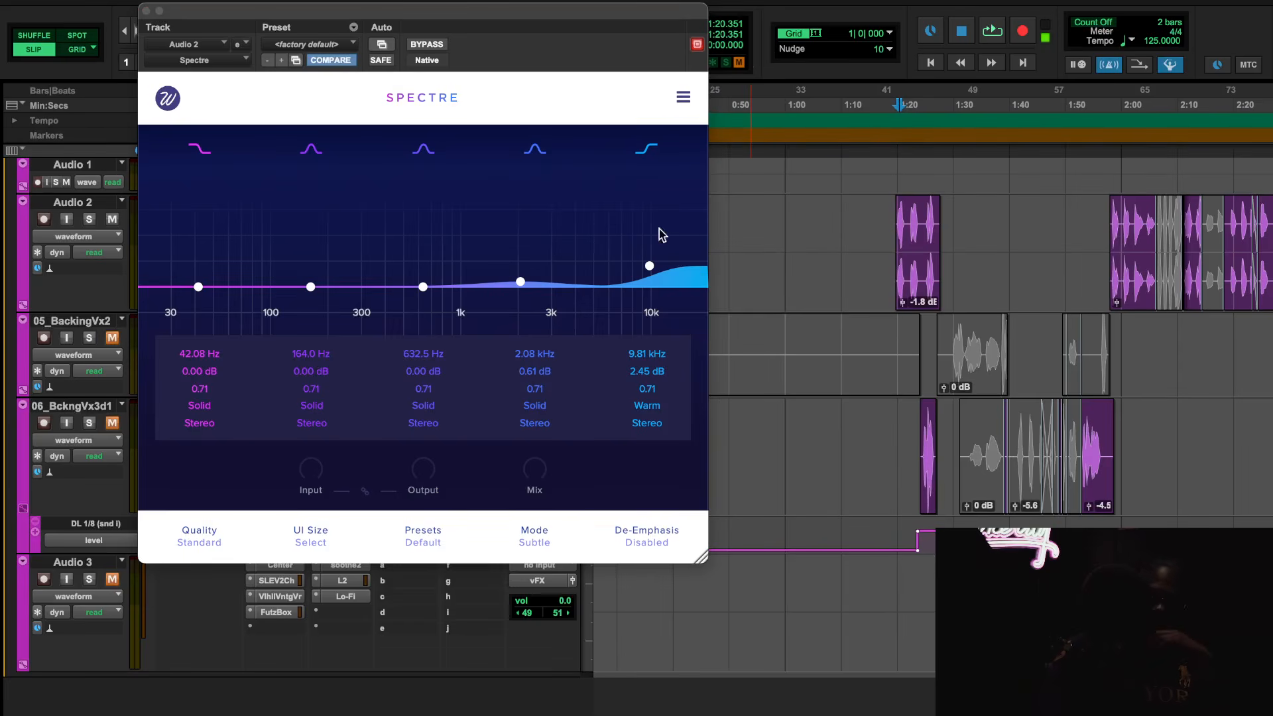
key("space")
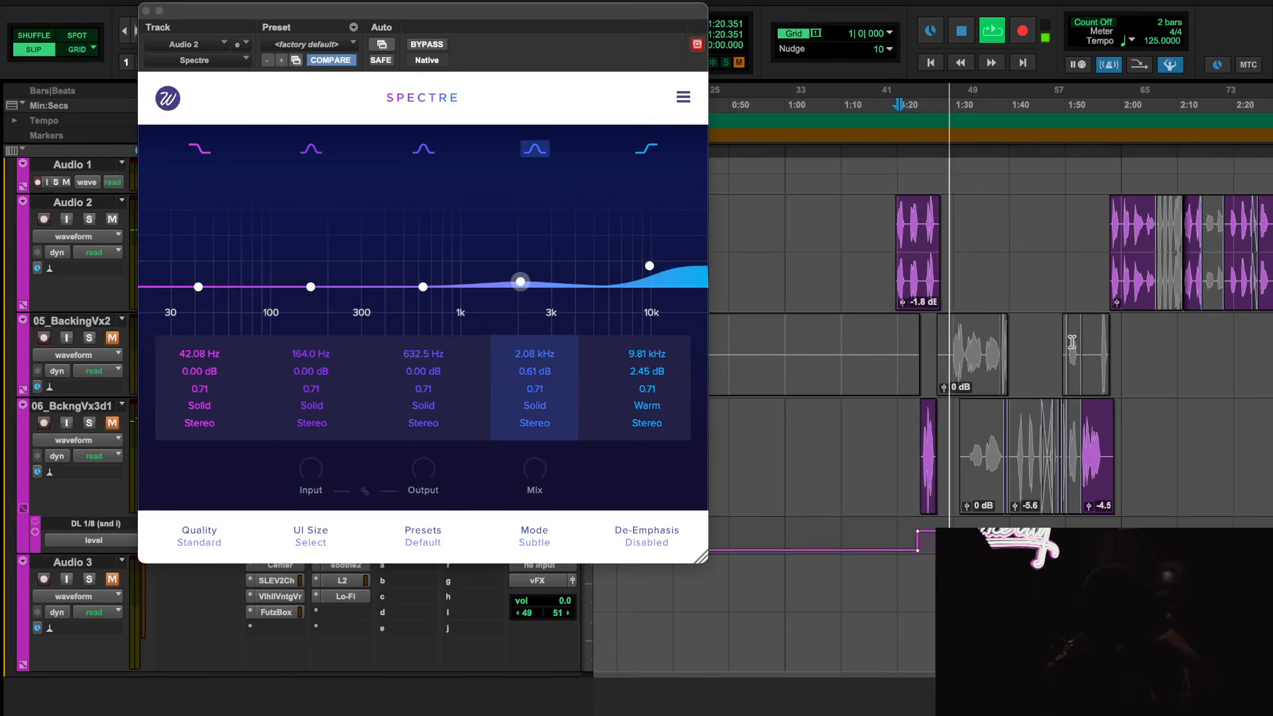
Compare Spectre active and bypassed from 1:58.883 and 1:20.351, leave it active, close the plug-in and stop playback
left_click(1113, 302)
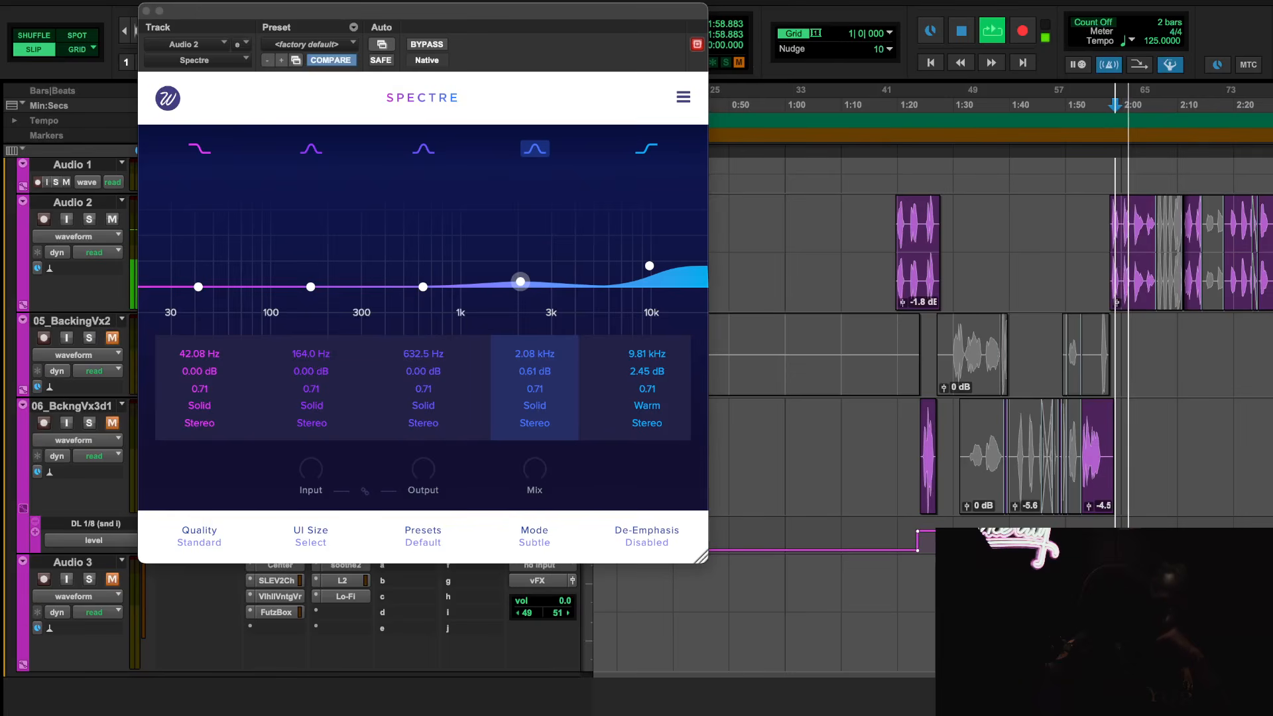
scroll(955, 513, "right", 5)
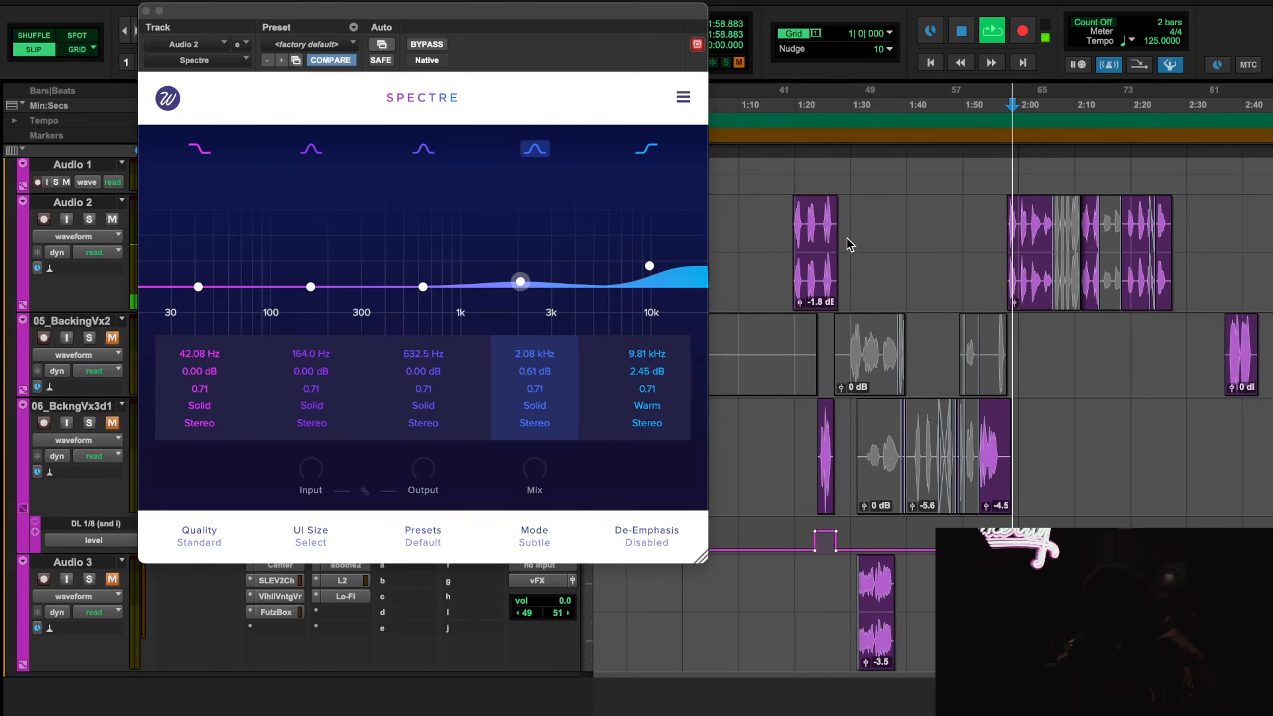
left_click(428, 47)
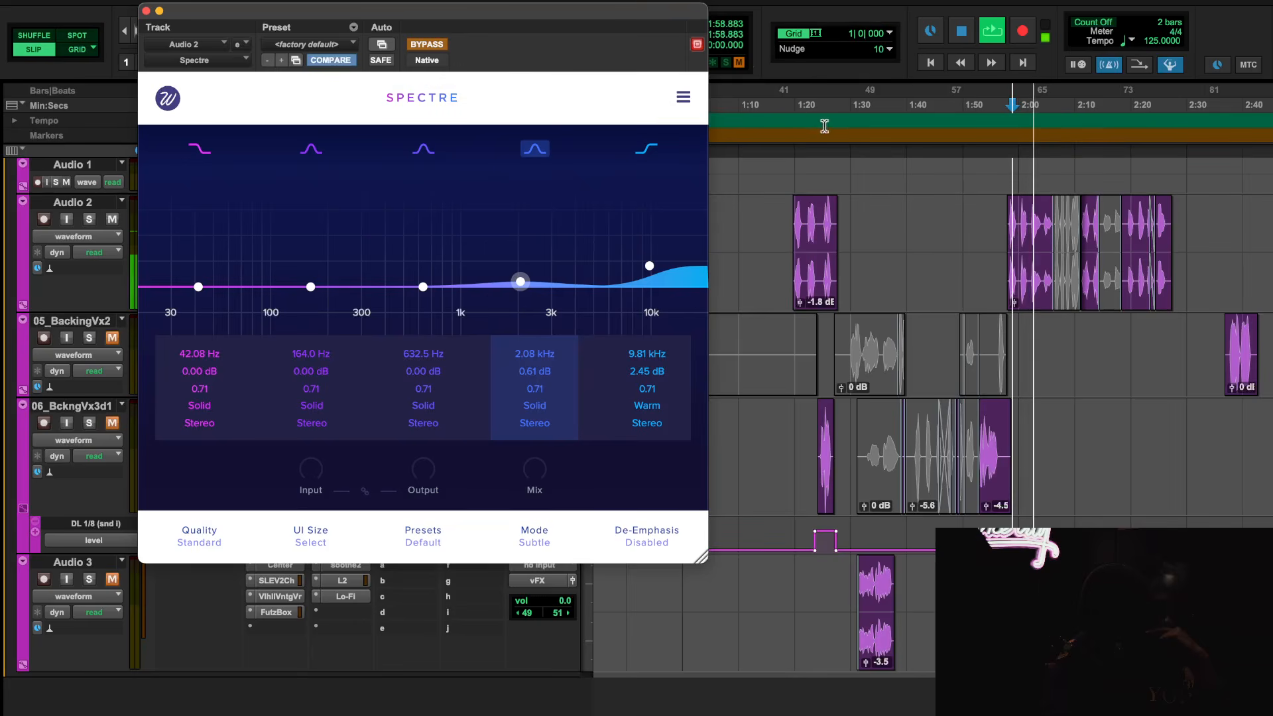
left_click(798, 108)
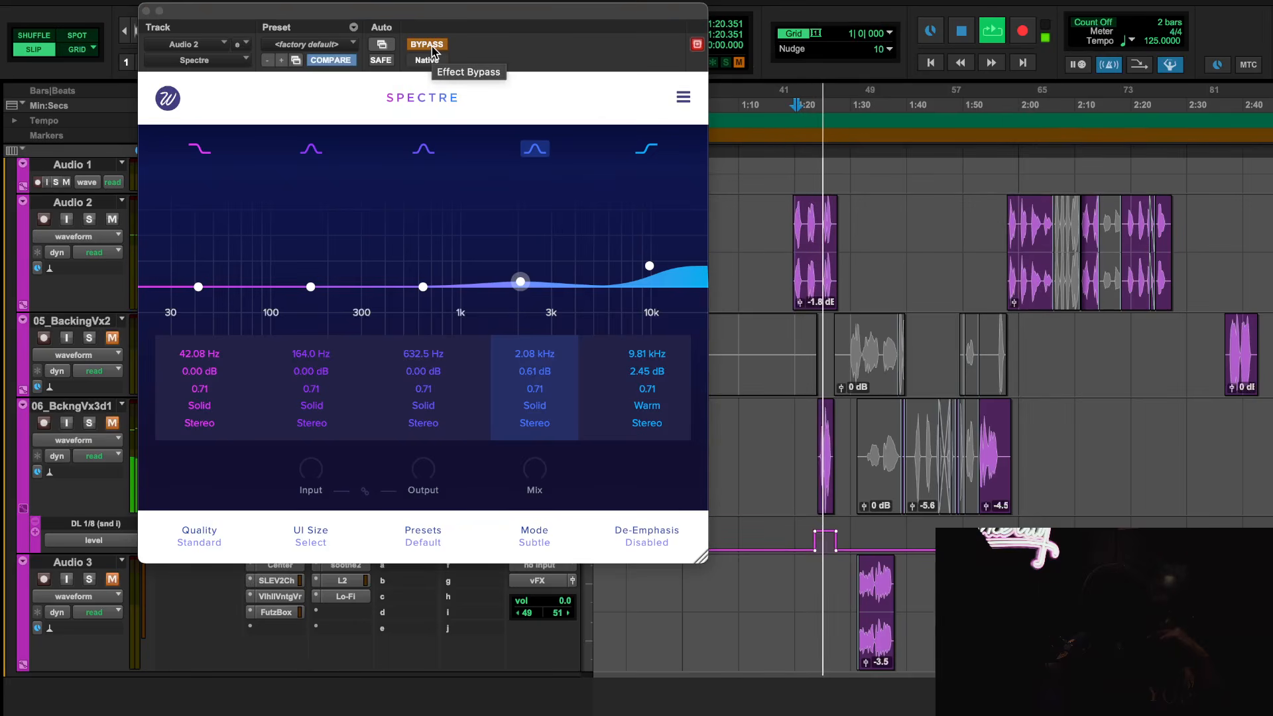
key("space")
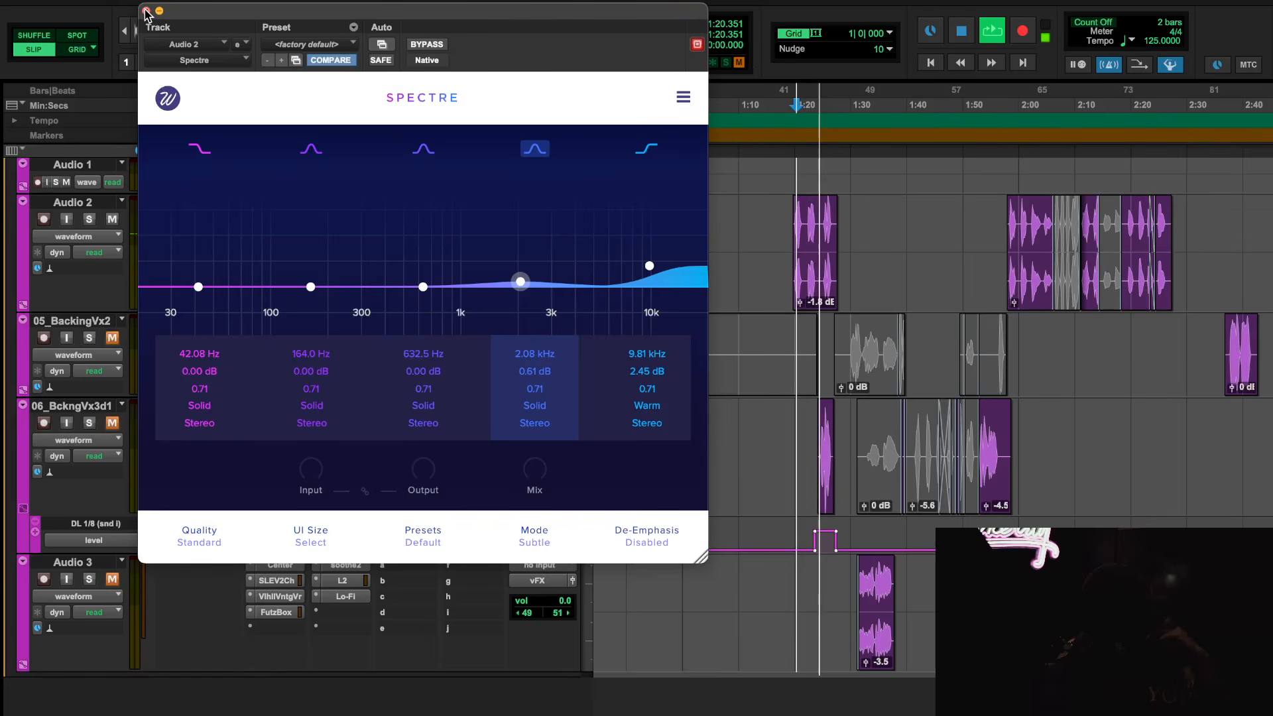
left_click(147, 11)
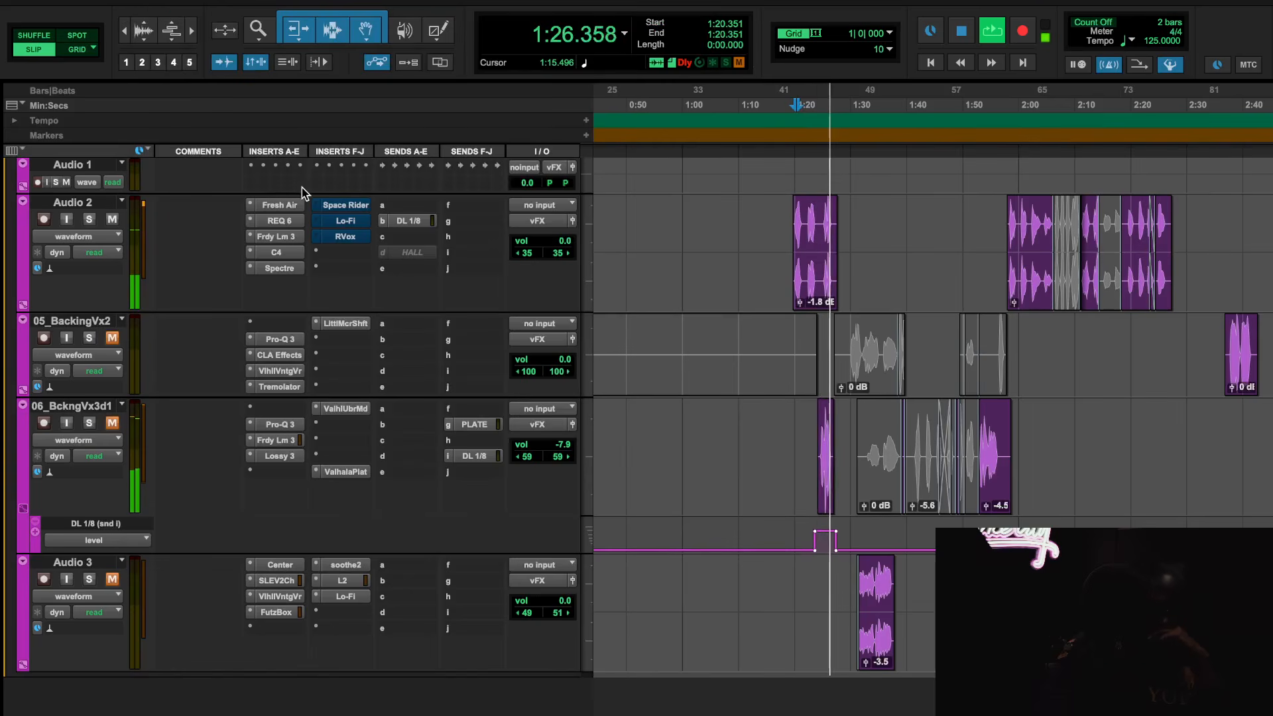
key("space")
Activate Space Rider on Audio 2, play the vocal from 1:20.351, close the plug-in and stop playback
left_click(357, 210)
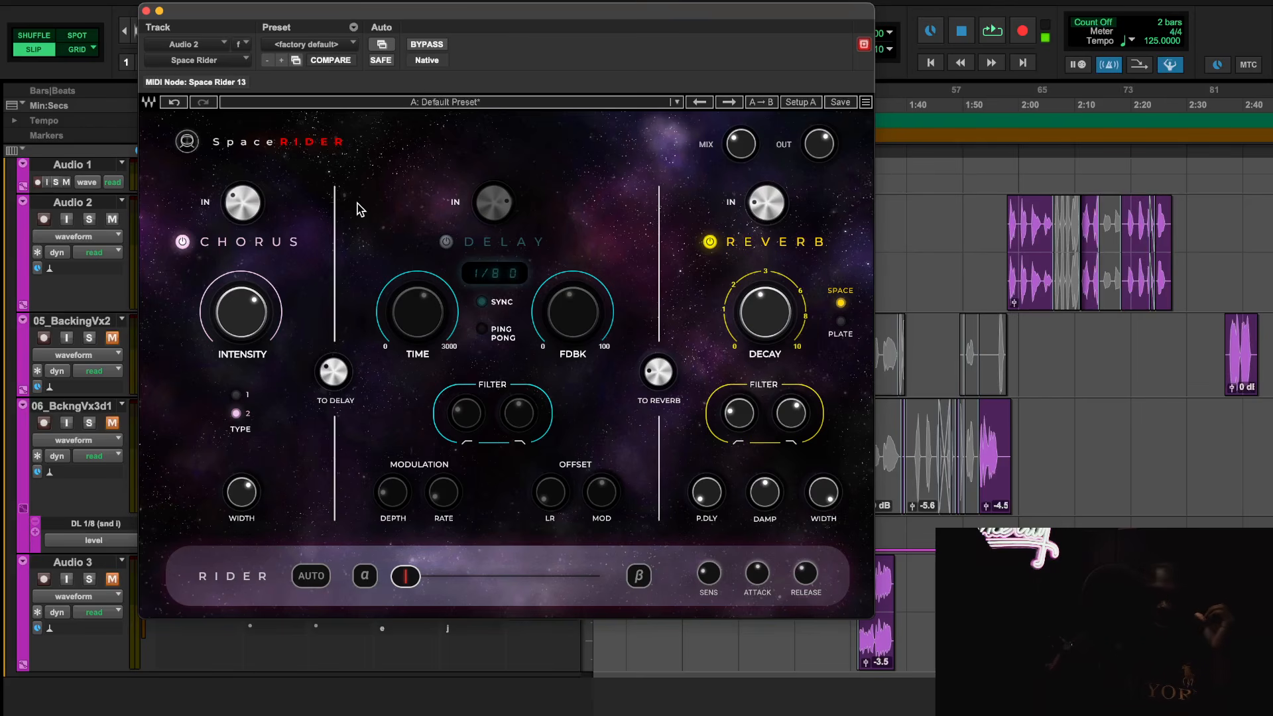
key("space")
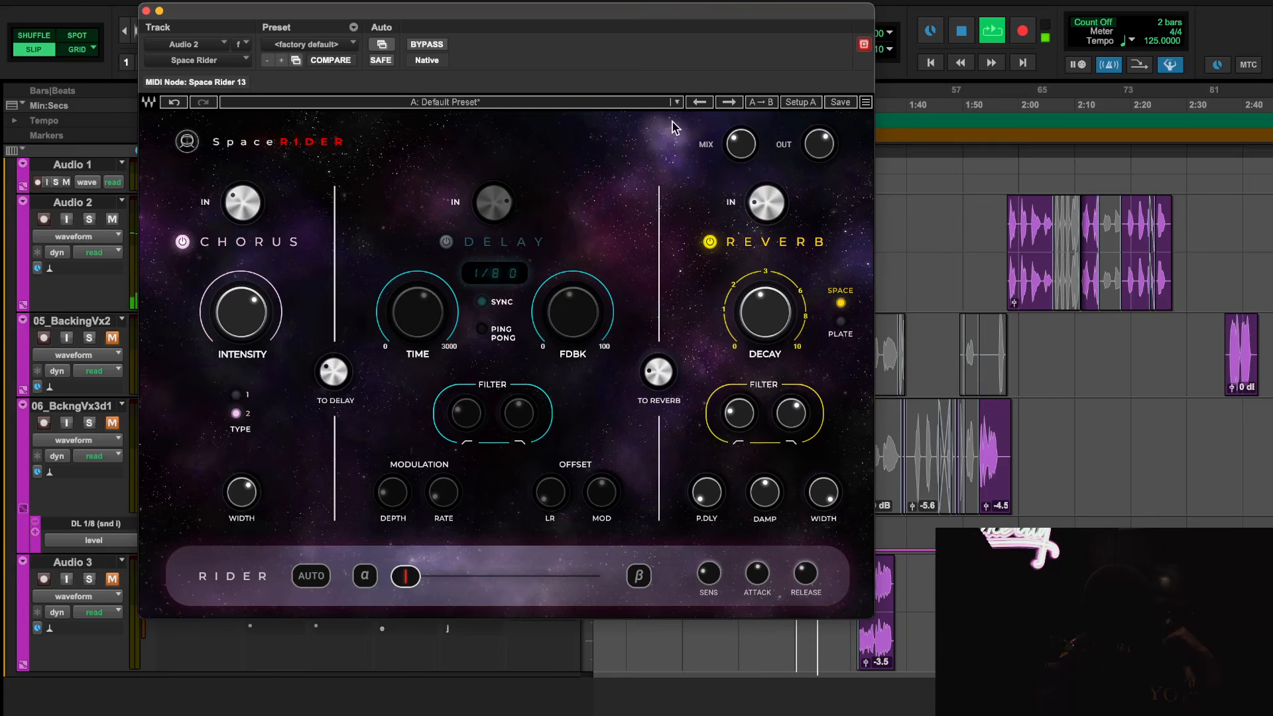
mouse_move(742, 144)
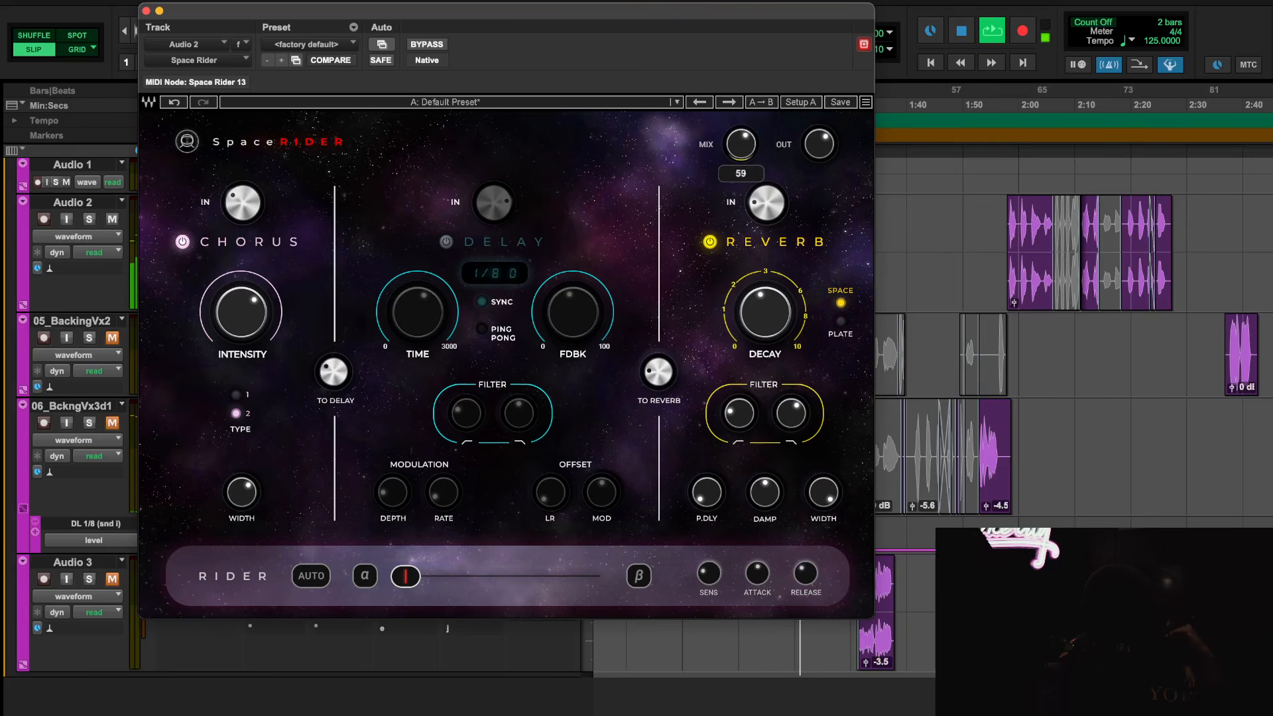
left_click(146, 10)
key("space")
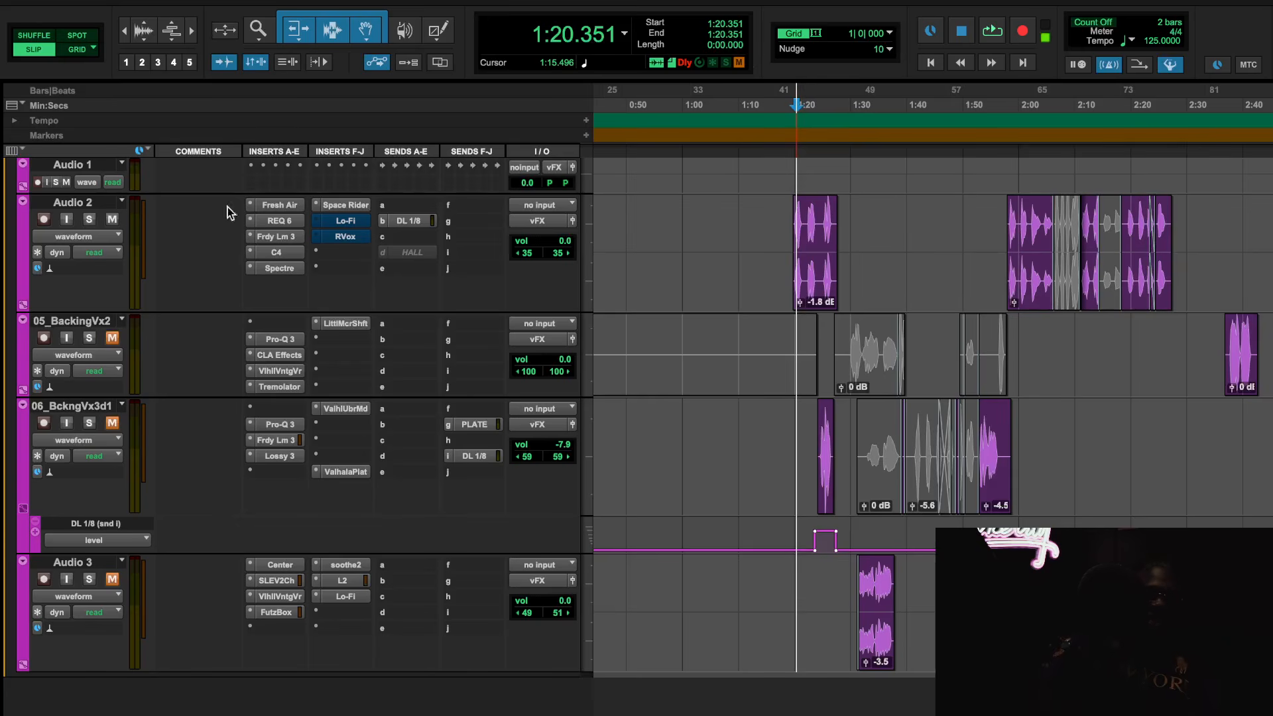
Activate Lo-Fi on Audio 2 and audition the vocal from 1:20.351 and 1:58.100
right_click(344, 219)
left_click(344, 217)
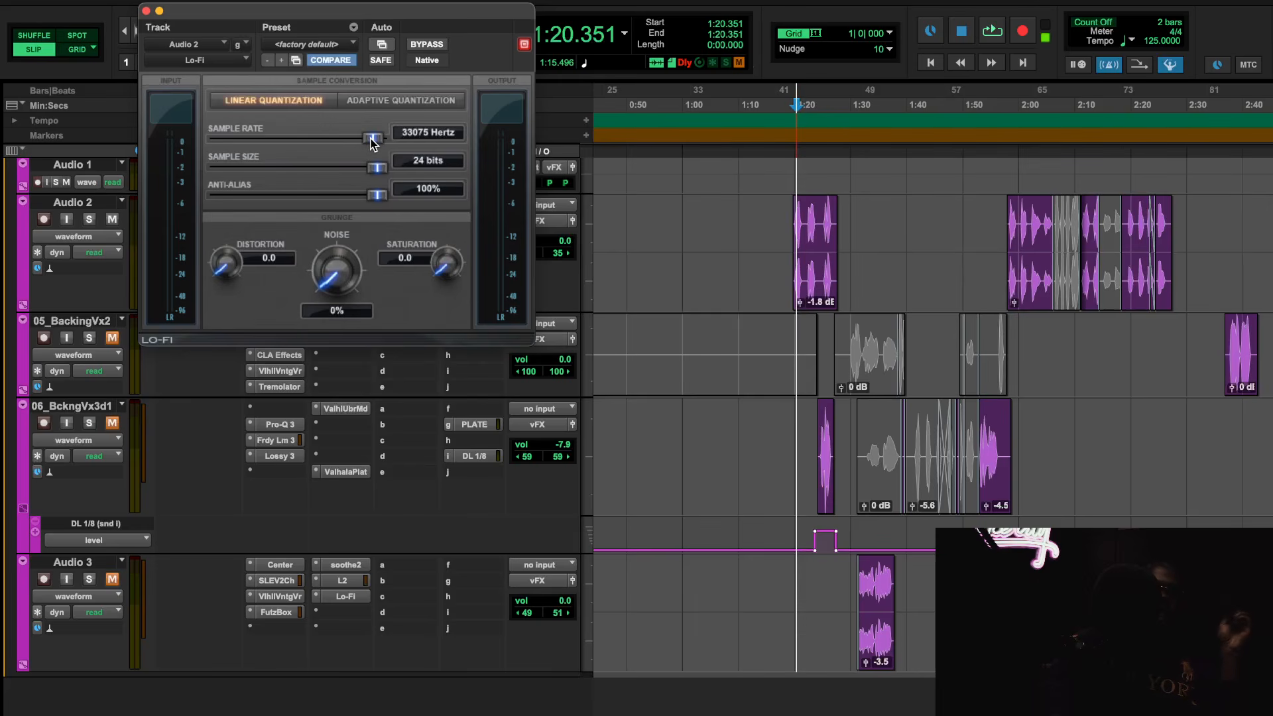
key("space")
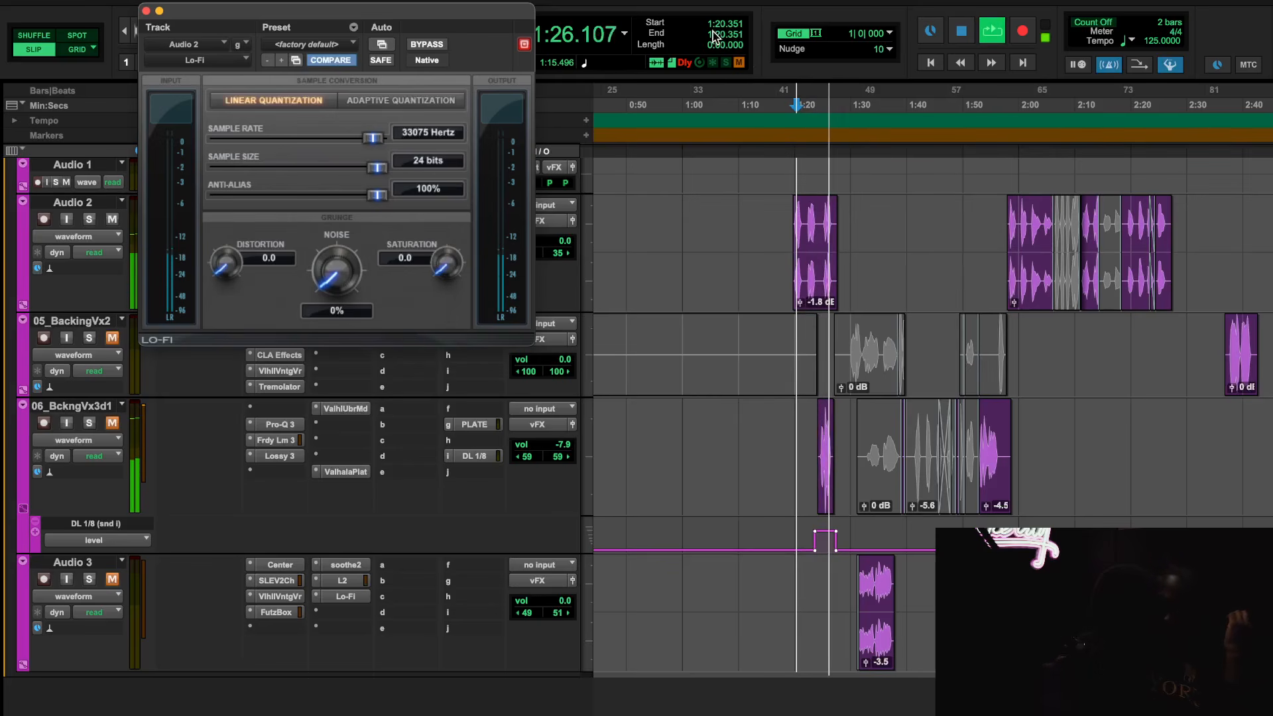
left_click(1016, 106)
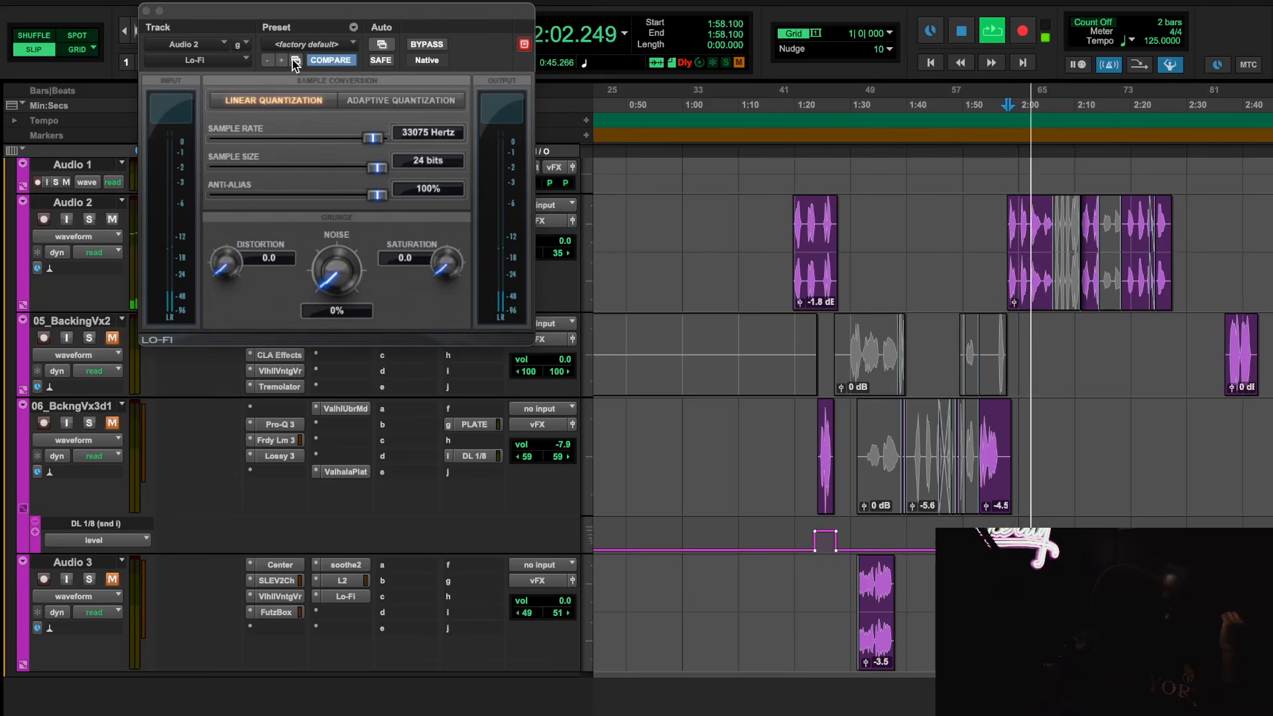
key("space")
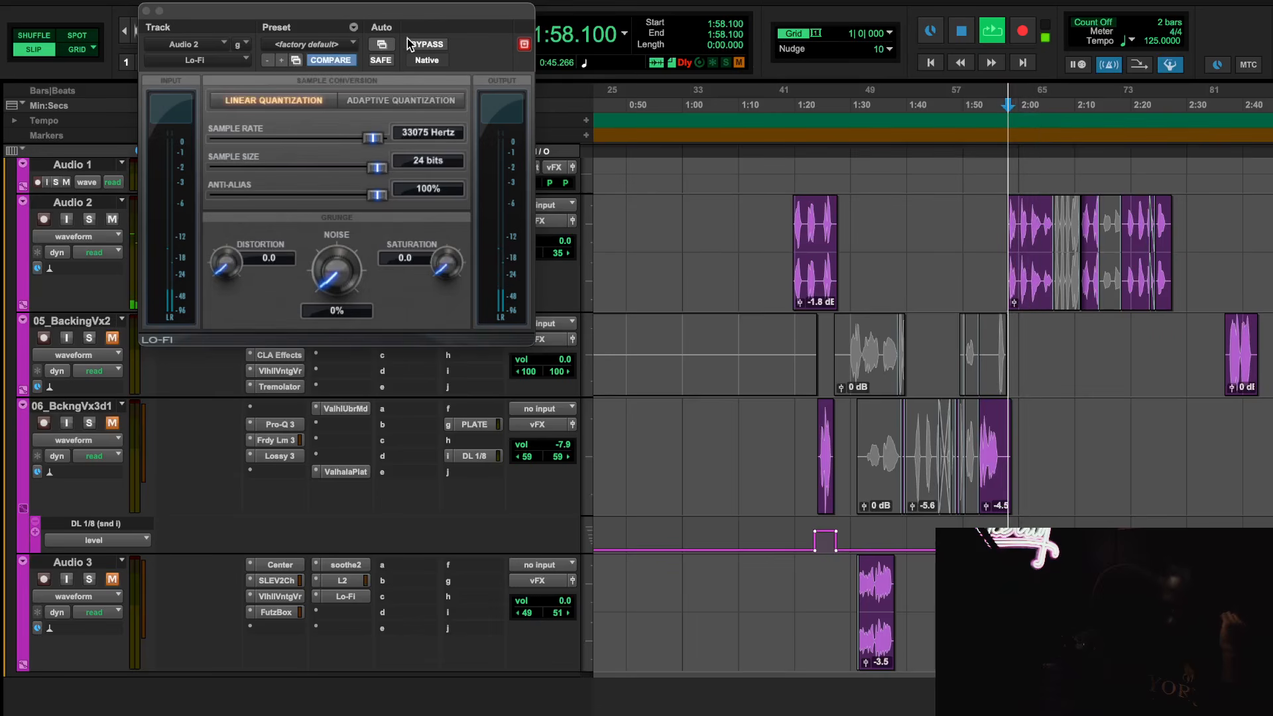
Compare Lo-Fi bypassed and active from 1:58.100, leave it active, stop playback and close the plug-in
key("space")
left_click(415, 44)
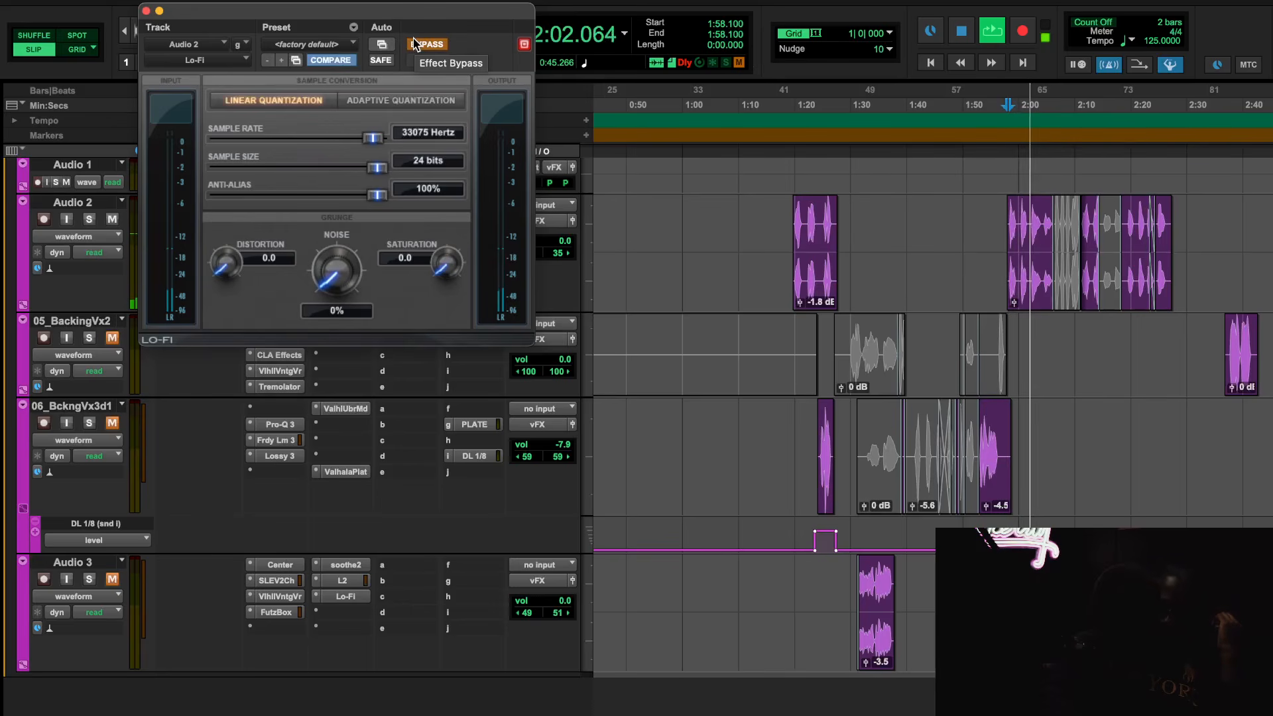
key("space")
key("space")
left_click(416, 44)
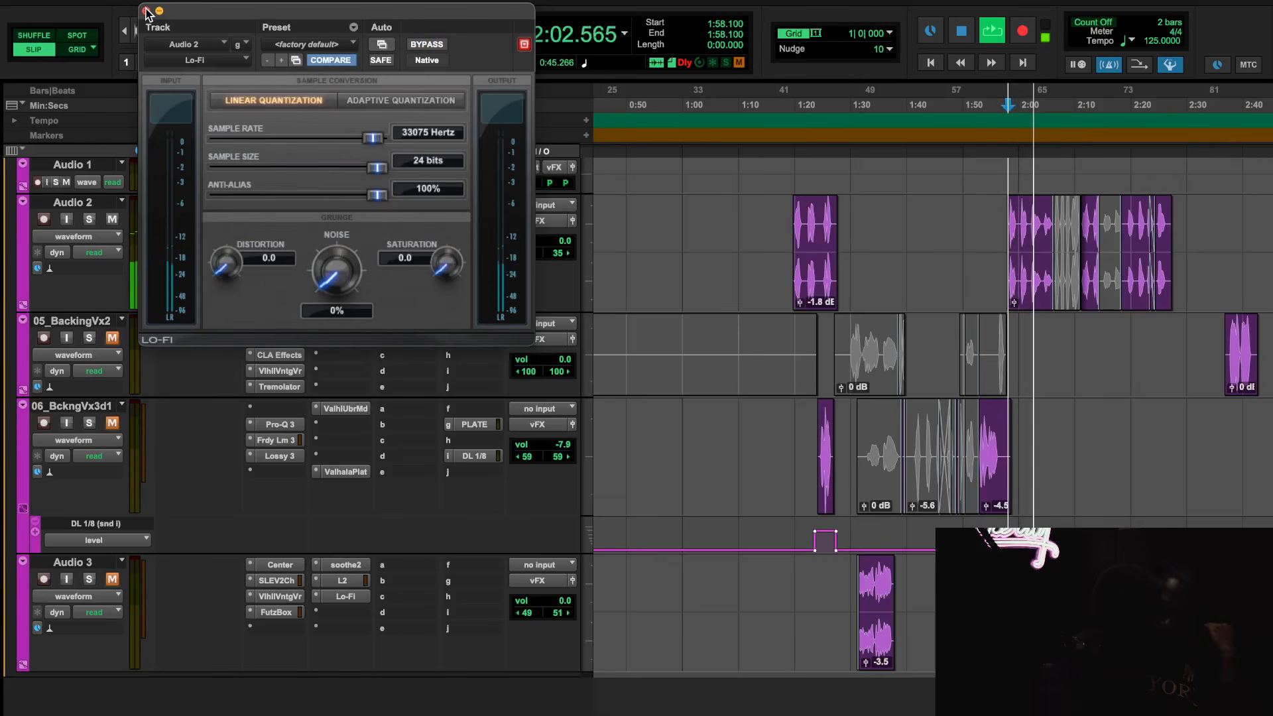
key("space")
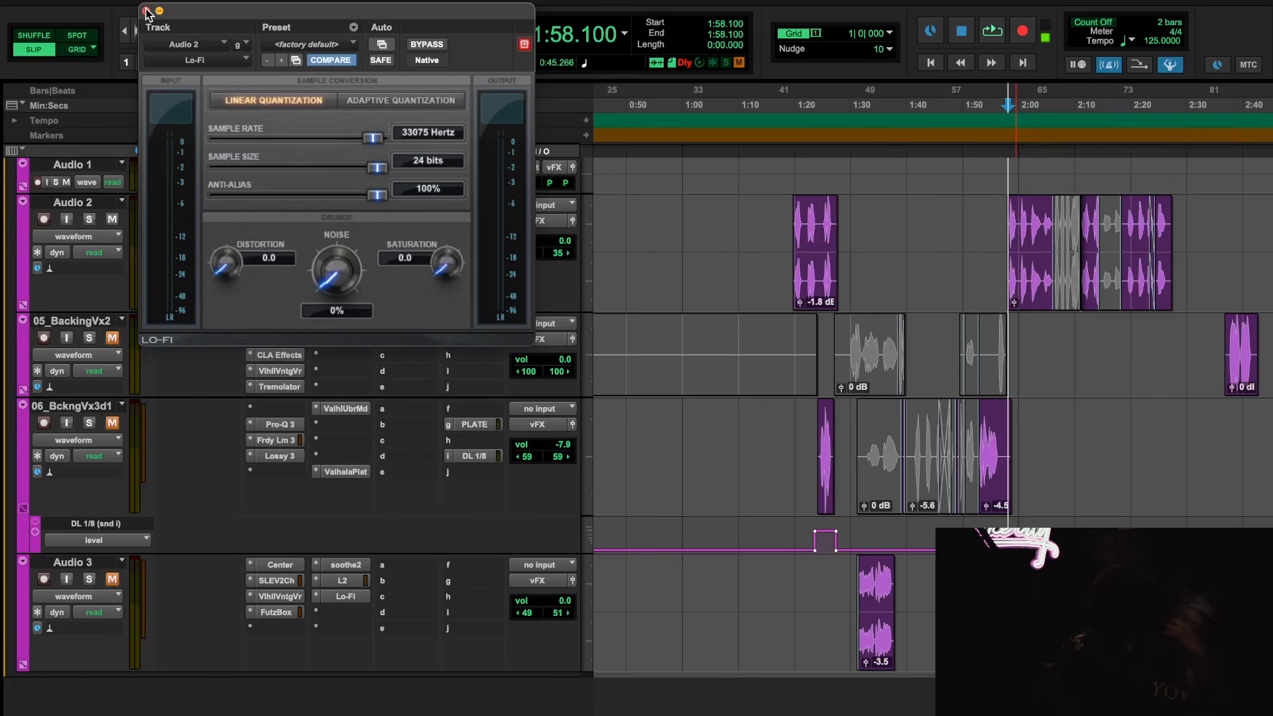
left_click(147, 11)
Activate RVox on Audio 2, play the vocal from 1:58.100 and close the plug-in
right_click(353, 240)
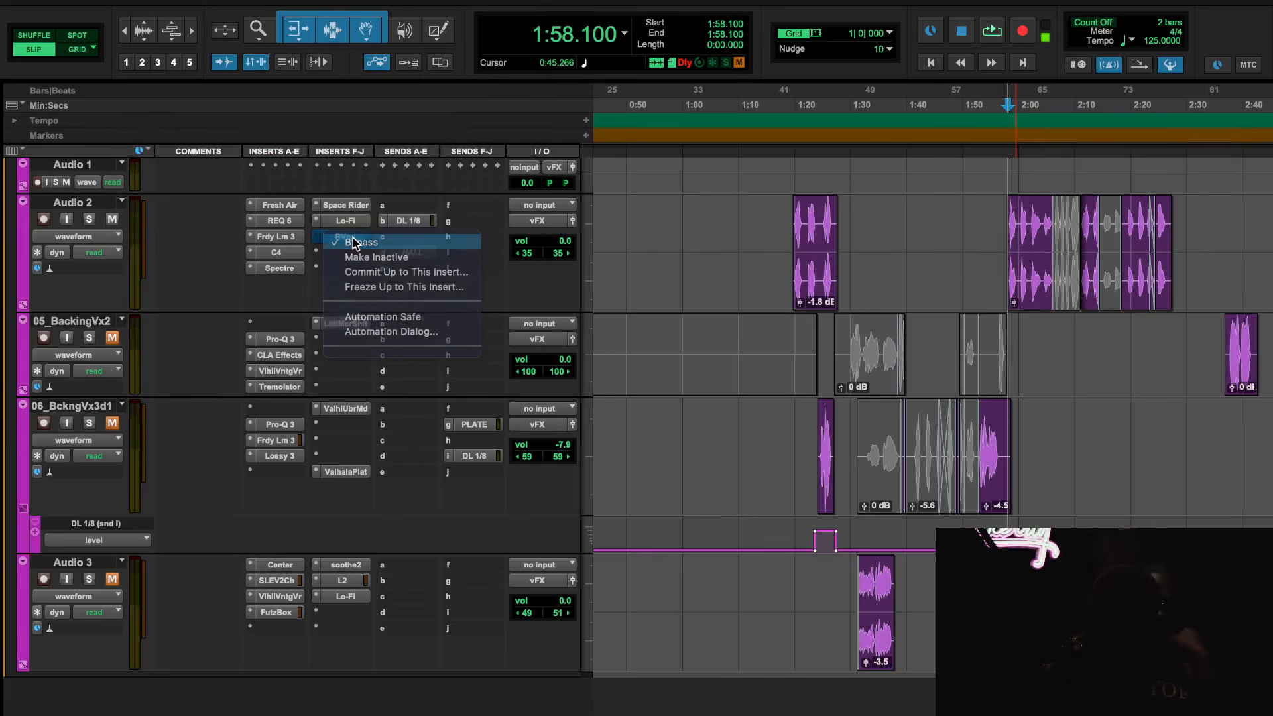
left_click(353, 238)
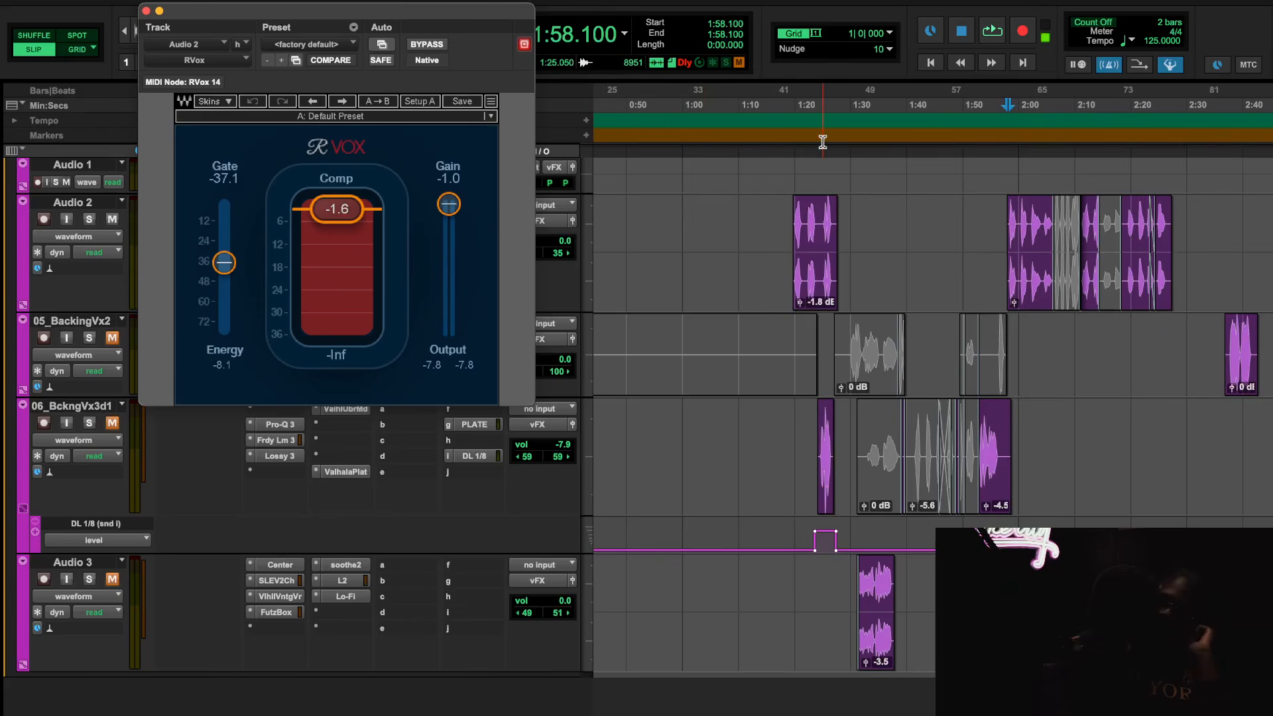
key("space")
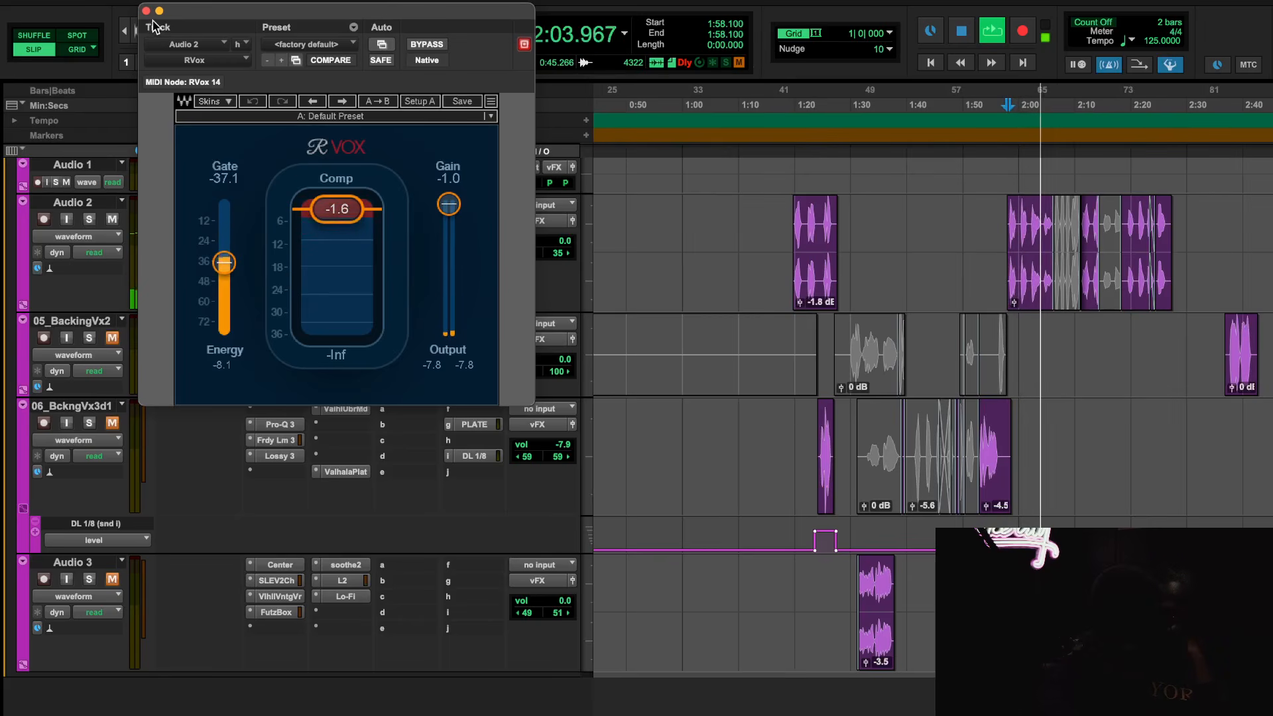
left_click(146, 10)
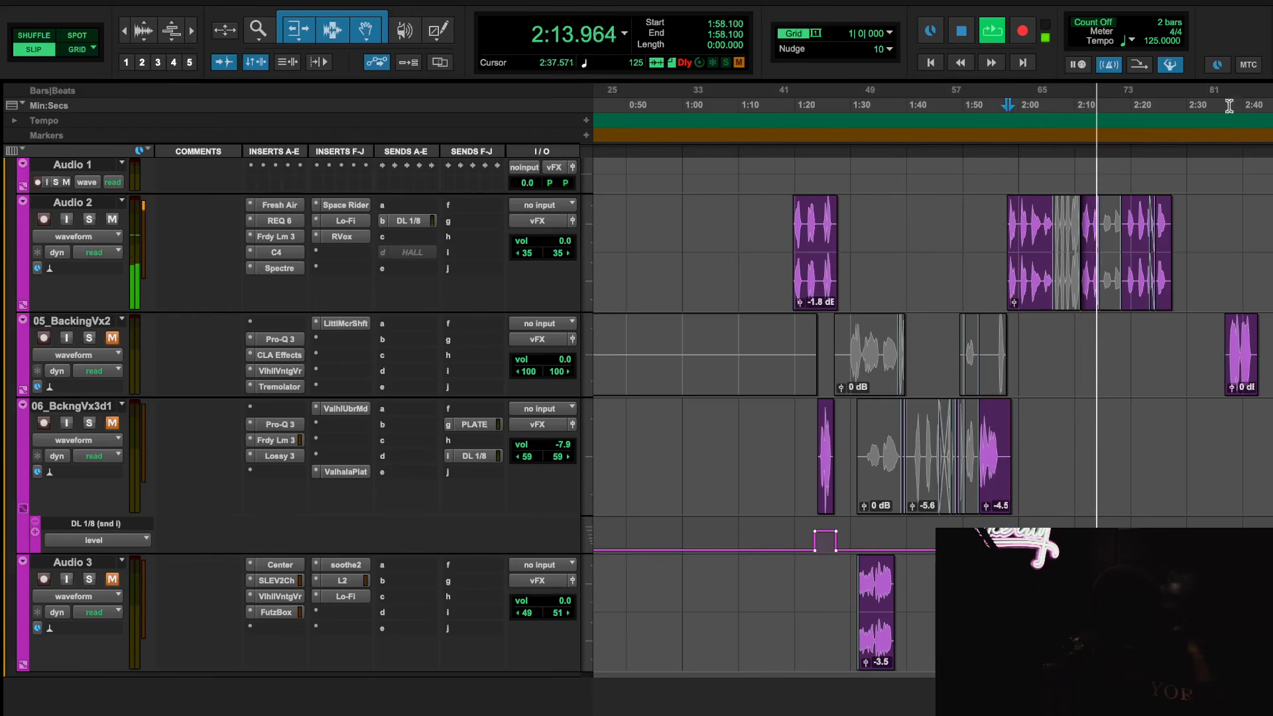
Compare RVox bypassed and active from 2:17.992, leave it active, stop playback and close the plug-in
left_click(1119, 105)
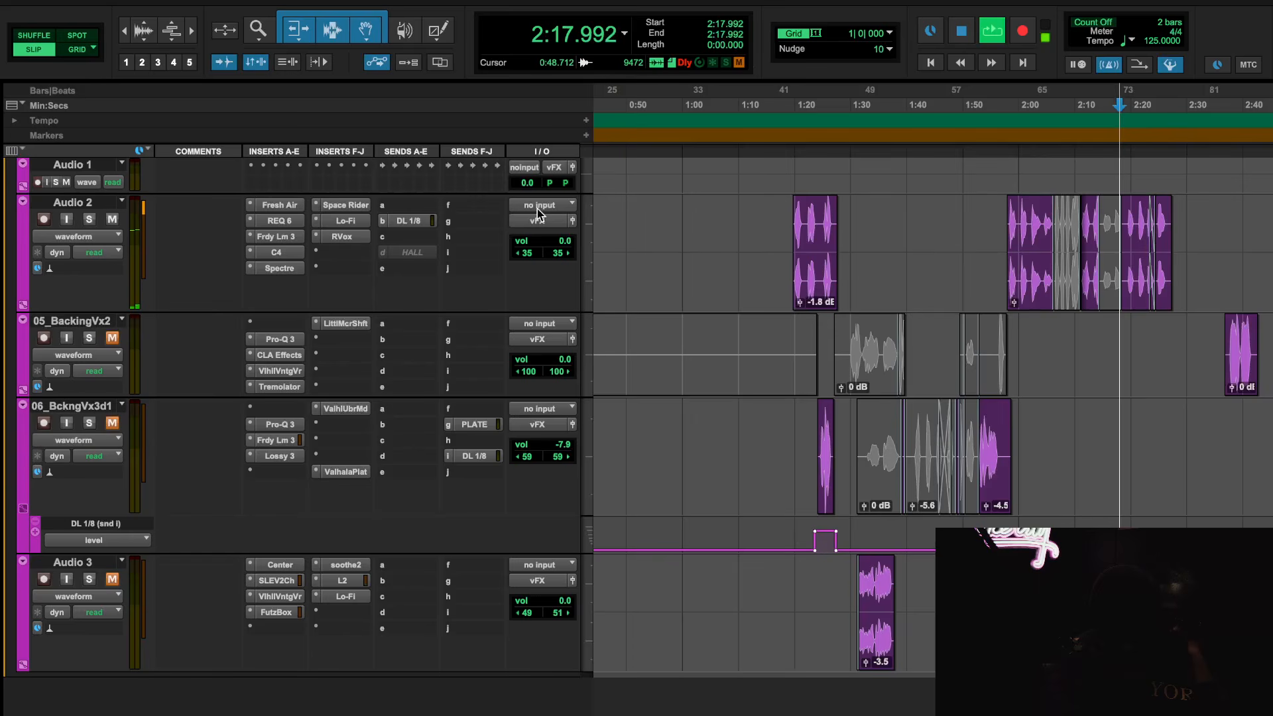
left_click(352, 238)
left_click(427, 45)
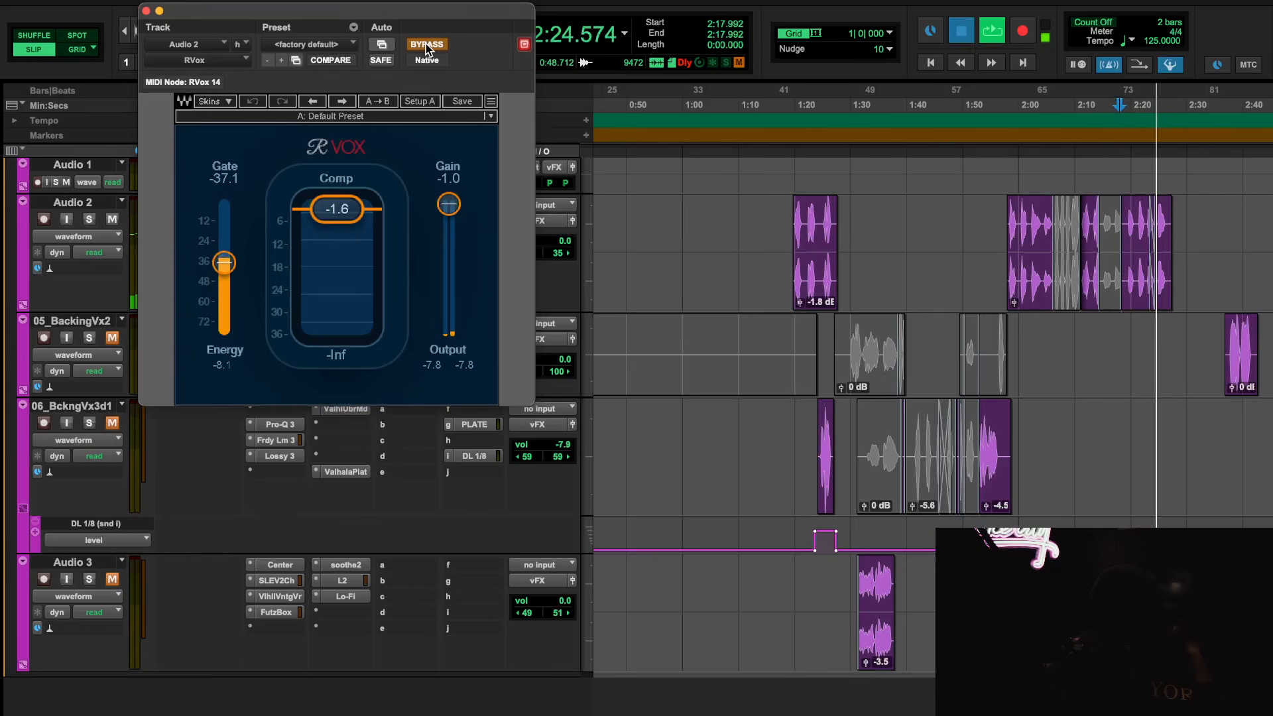
key("space")
left_click(427, 45)
key("space")
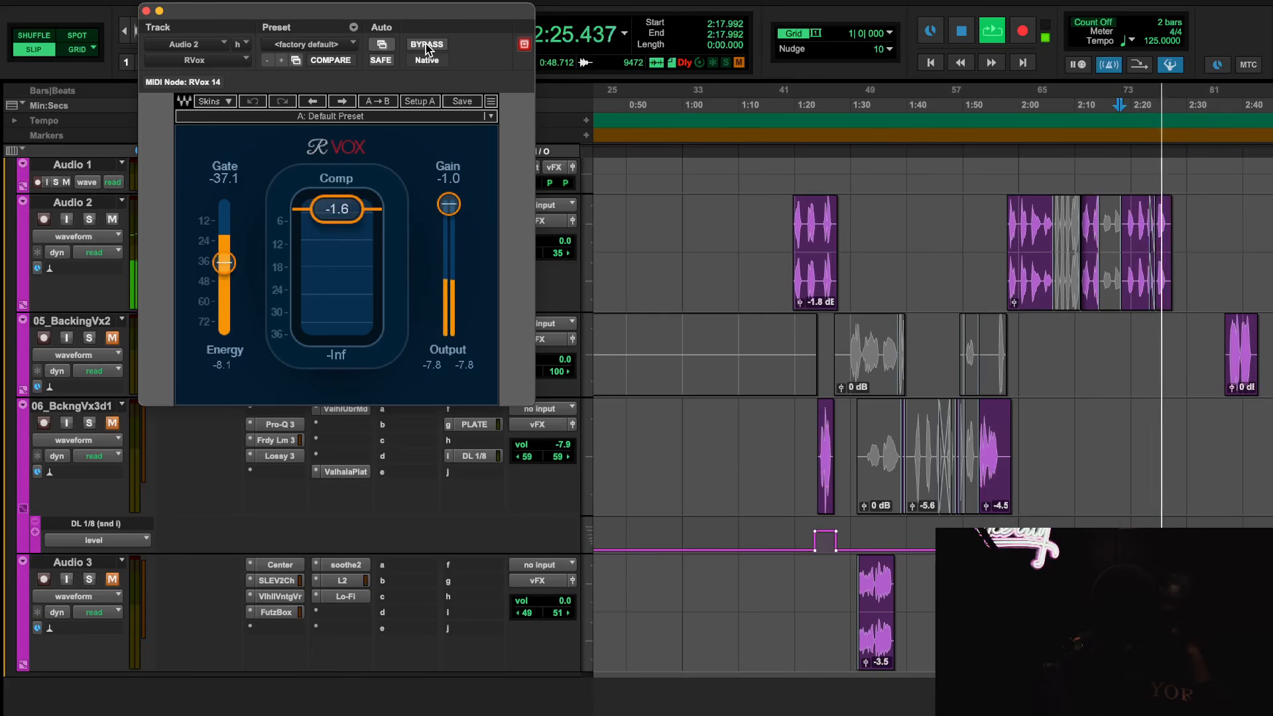
key("space")
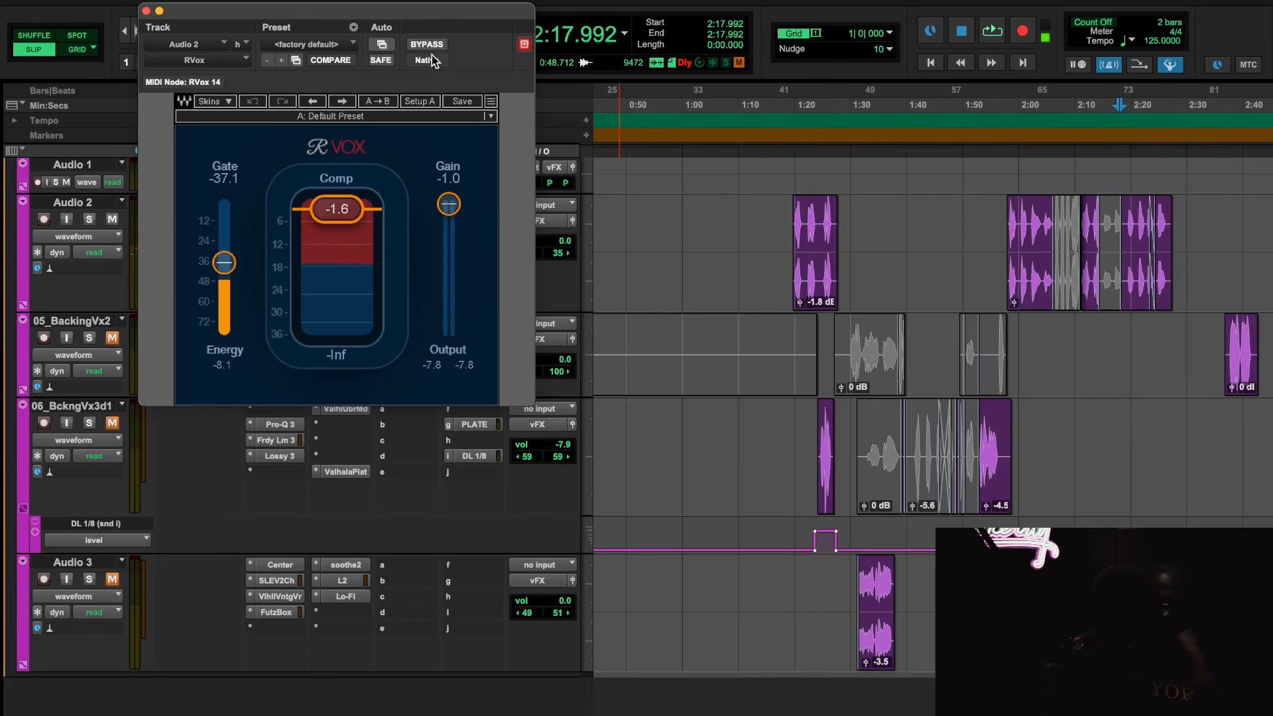
left_click(146, 11)
Move the Audio 2 track below Audio 3 in the vFX group
left_click_drag(85, 211, 132, 627)
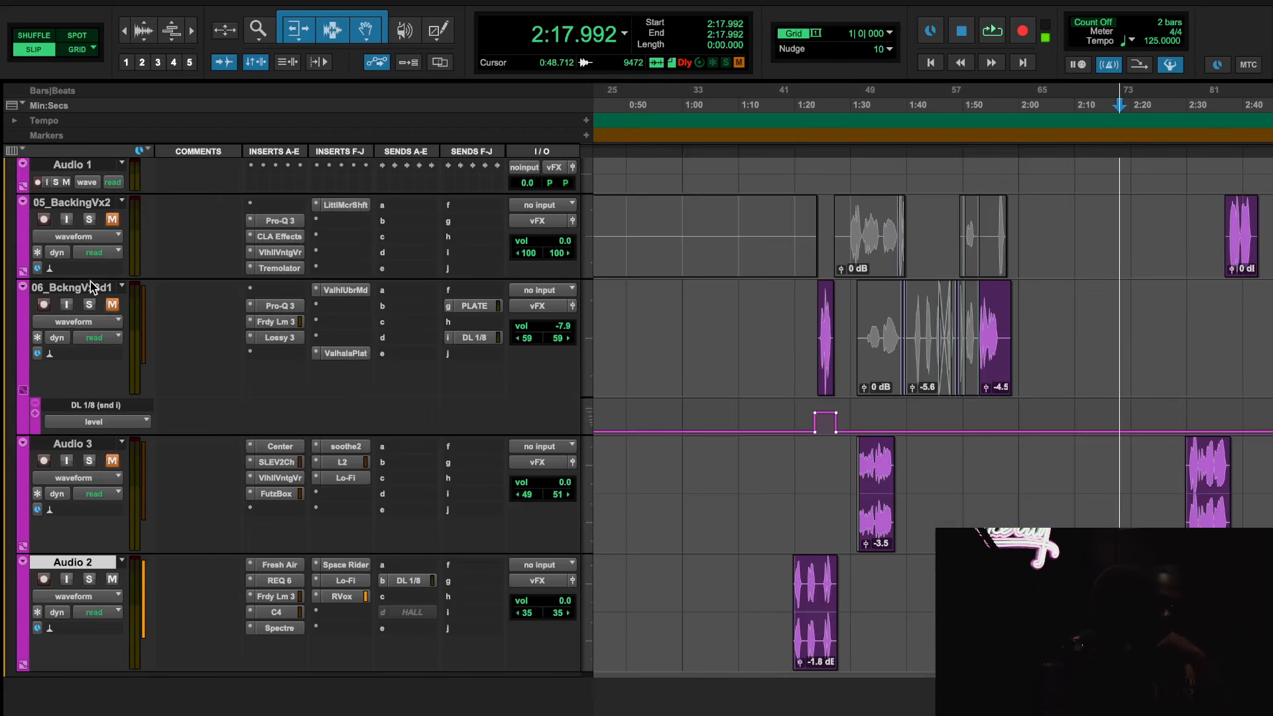
key("r")
scroll(911, 525, "up", 3)
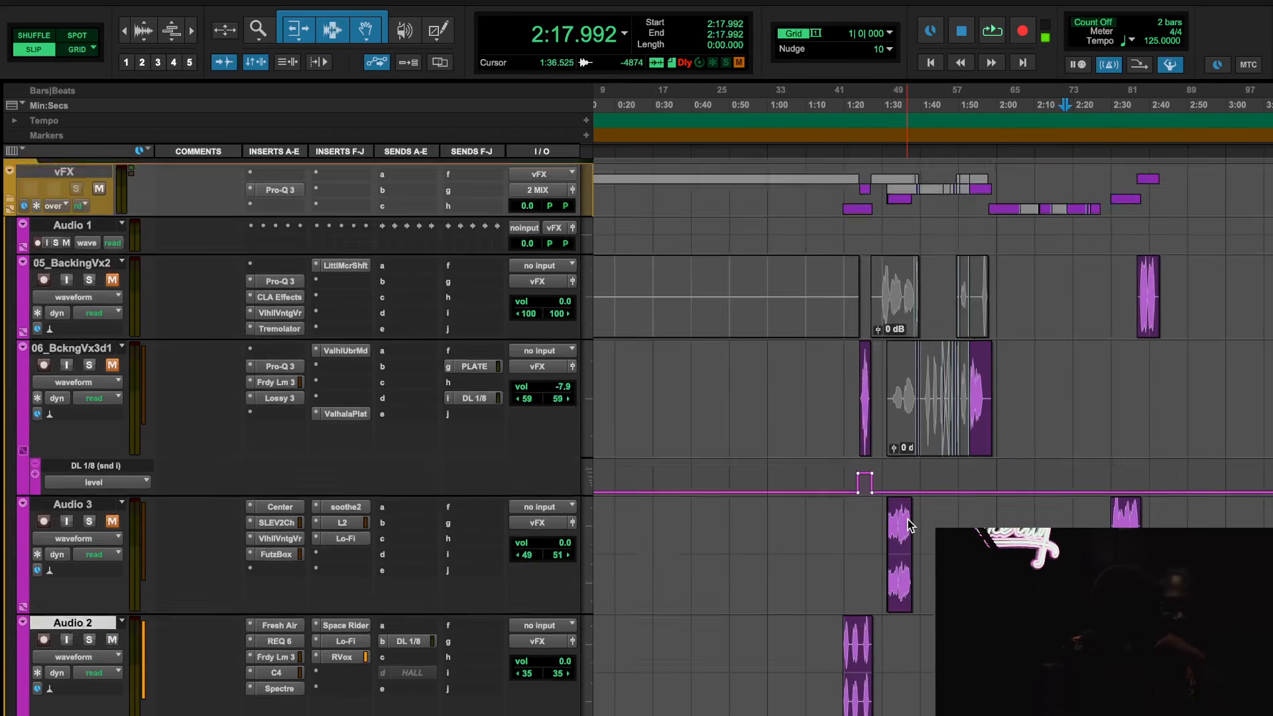
scroll(909, 520, "right", 5)
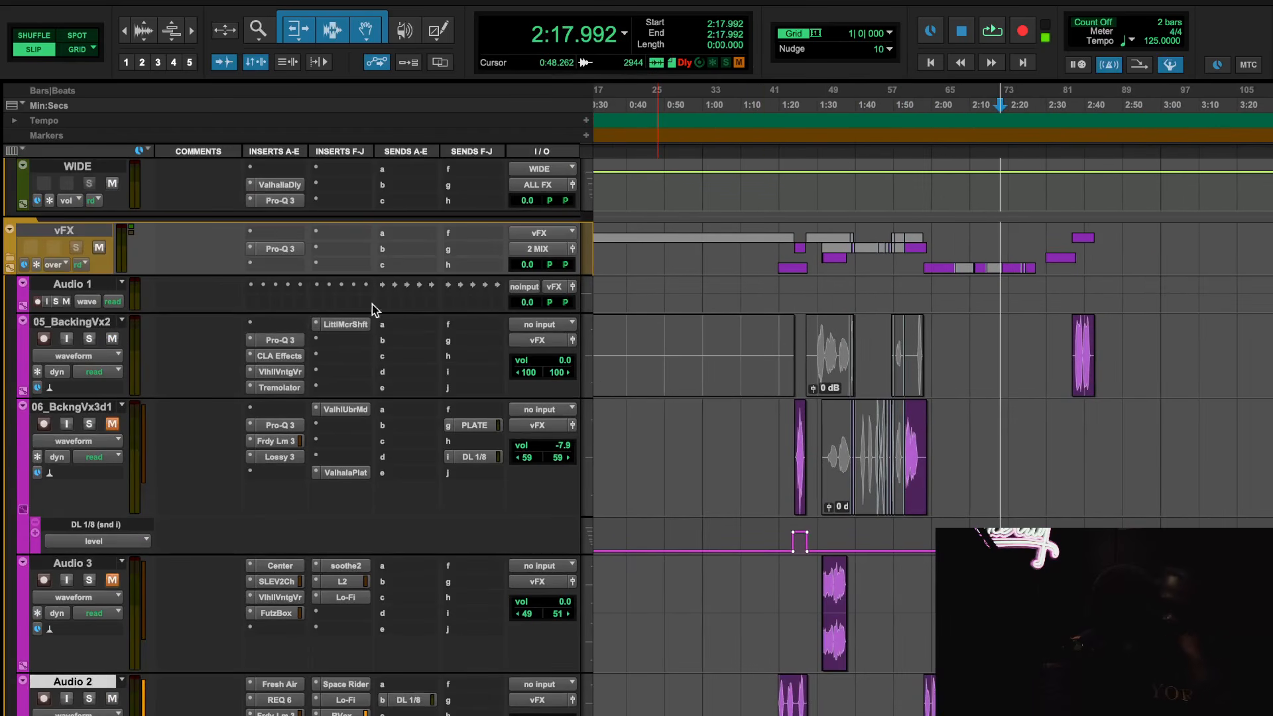
Open Pro-Q 3 on 05_BackingVx2, audition the backing vocal from 2:36.292, close the plug-in and stop playback
left_click(277, 339)
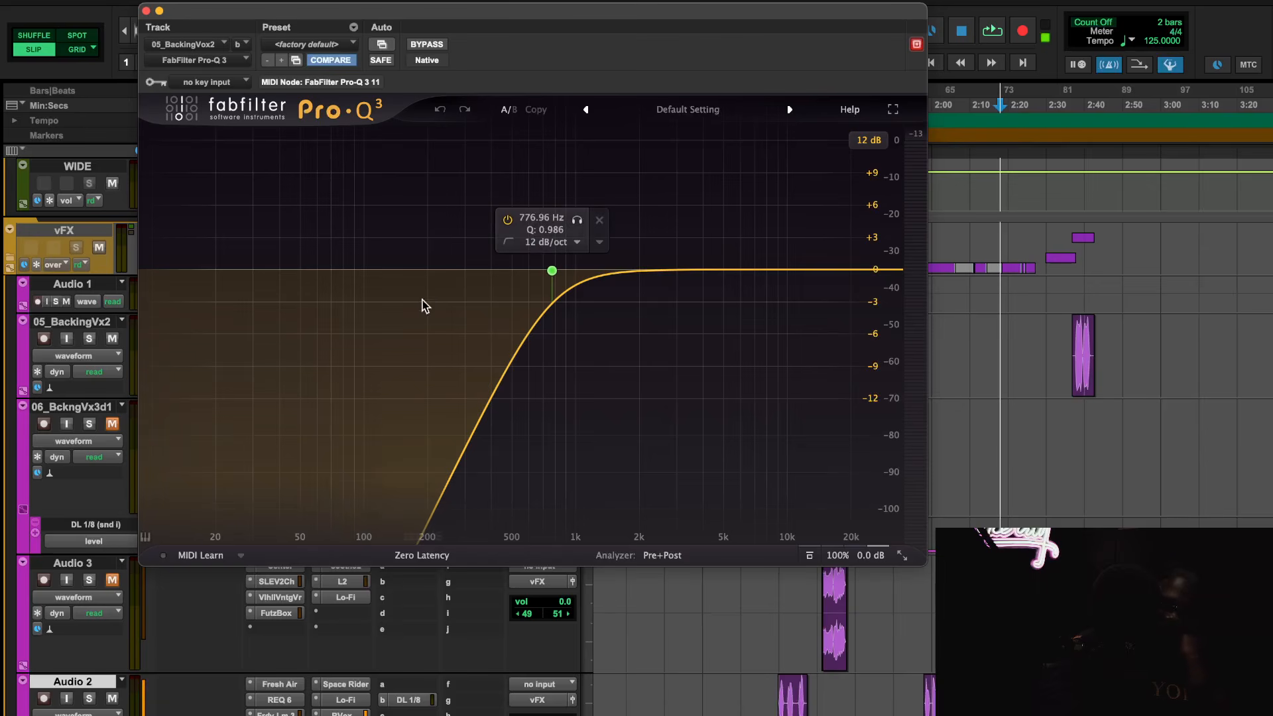
scroll(1074, 237, "up", 2)
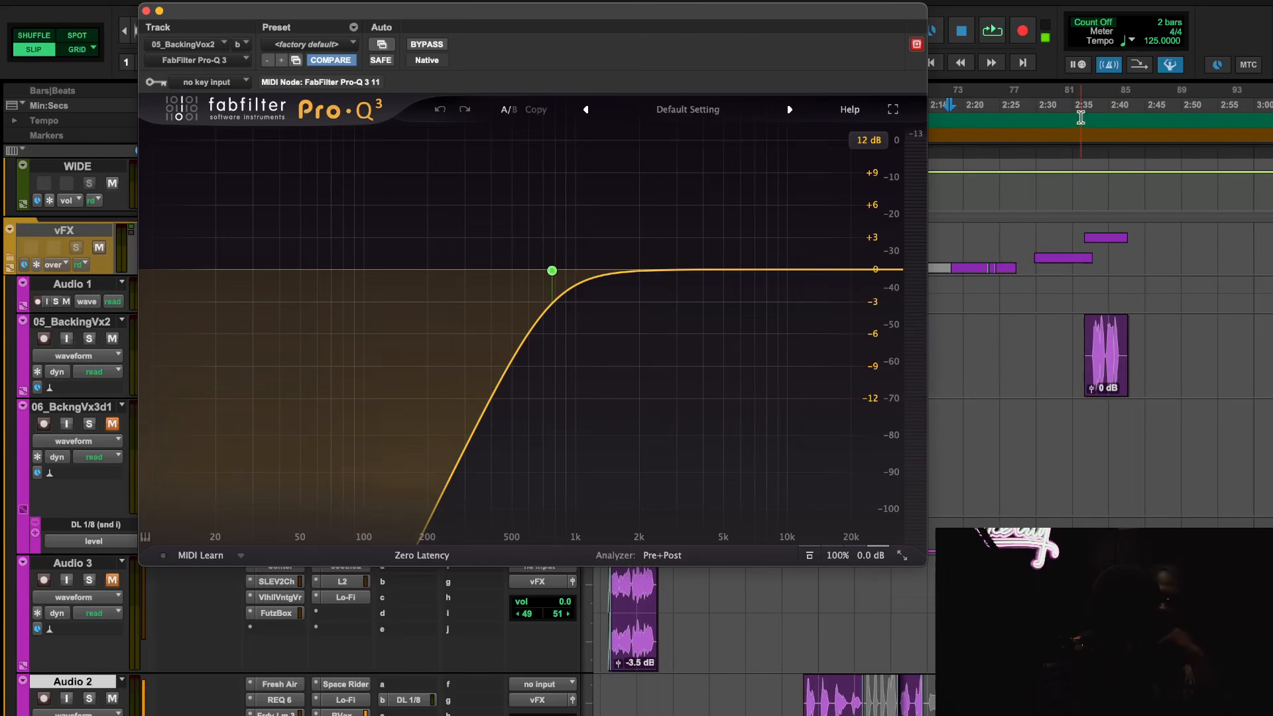
left_click(1081, 118)
scroll(1131, 427, "down", 2)
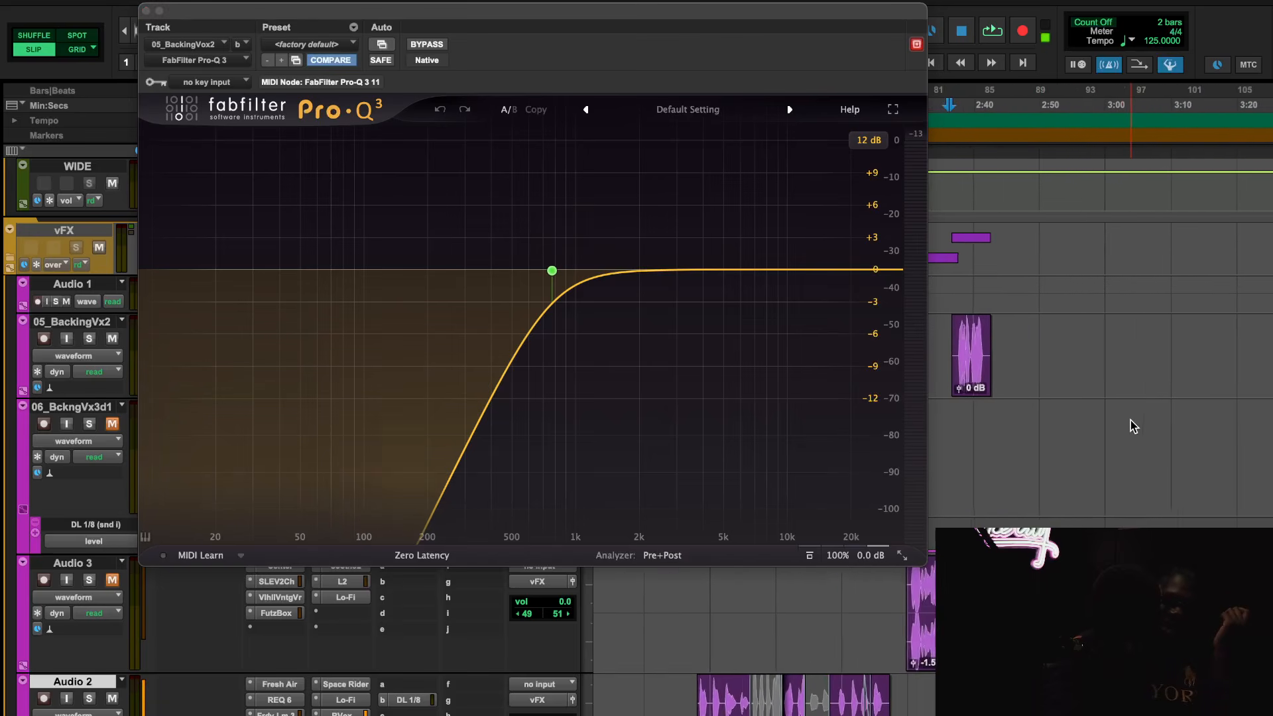
scroll(1106, 451, "down", 3)
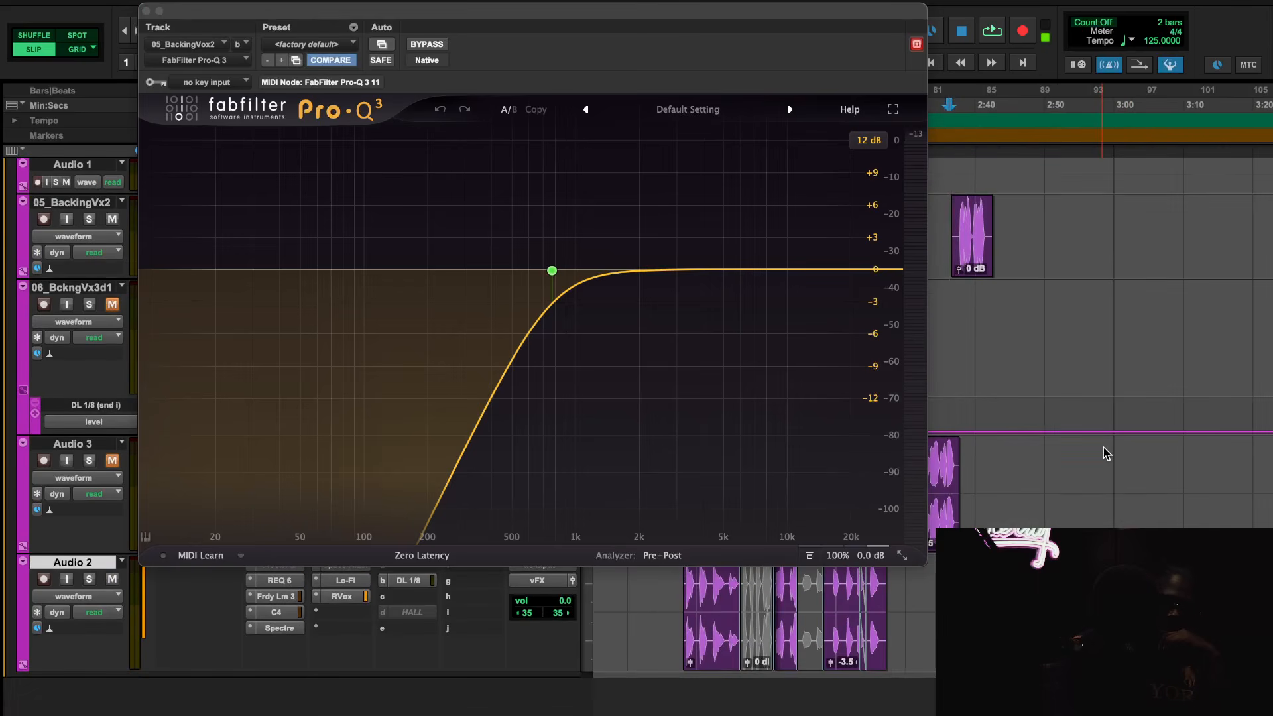
key("space")
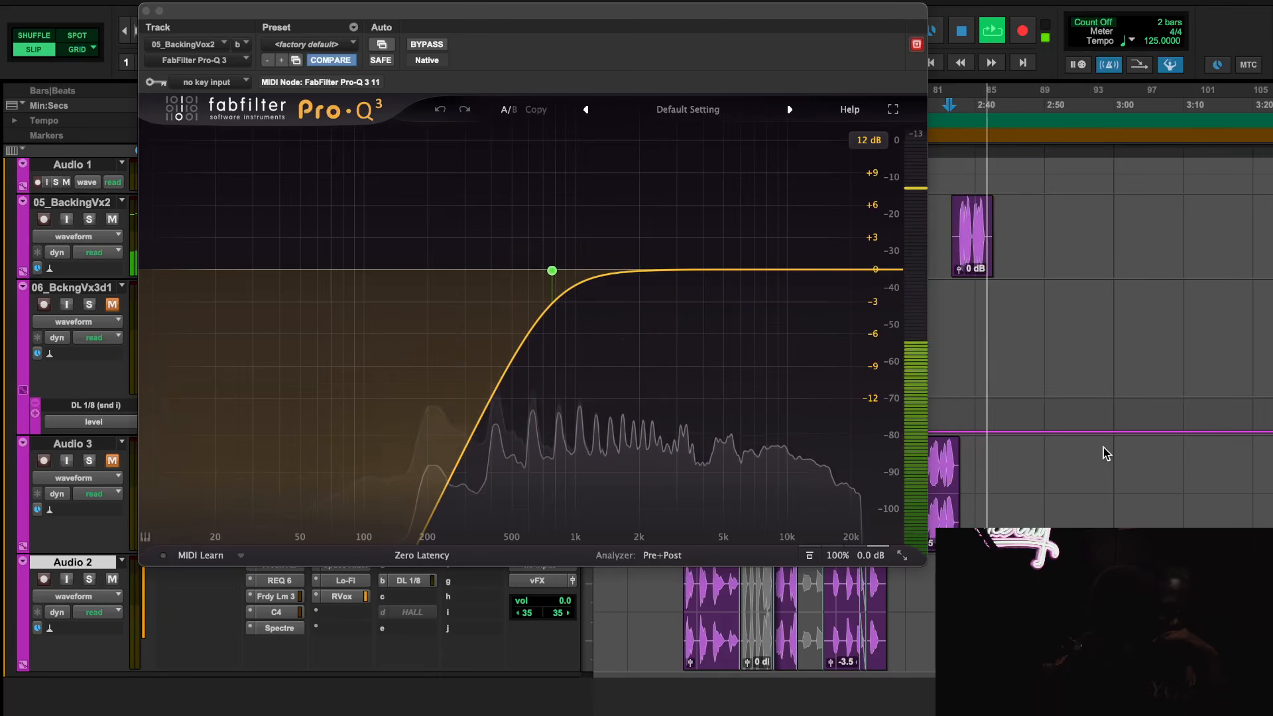
key("space")
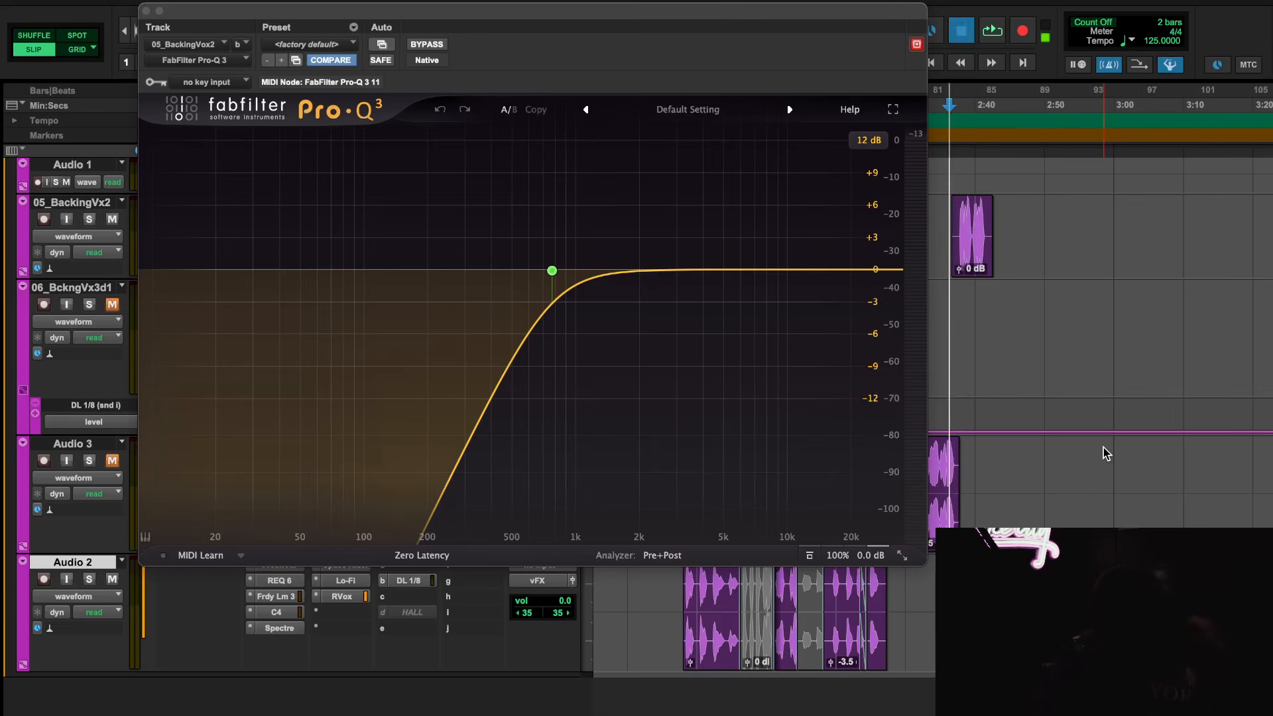
key("space")
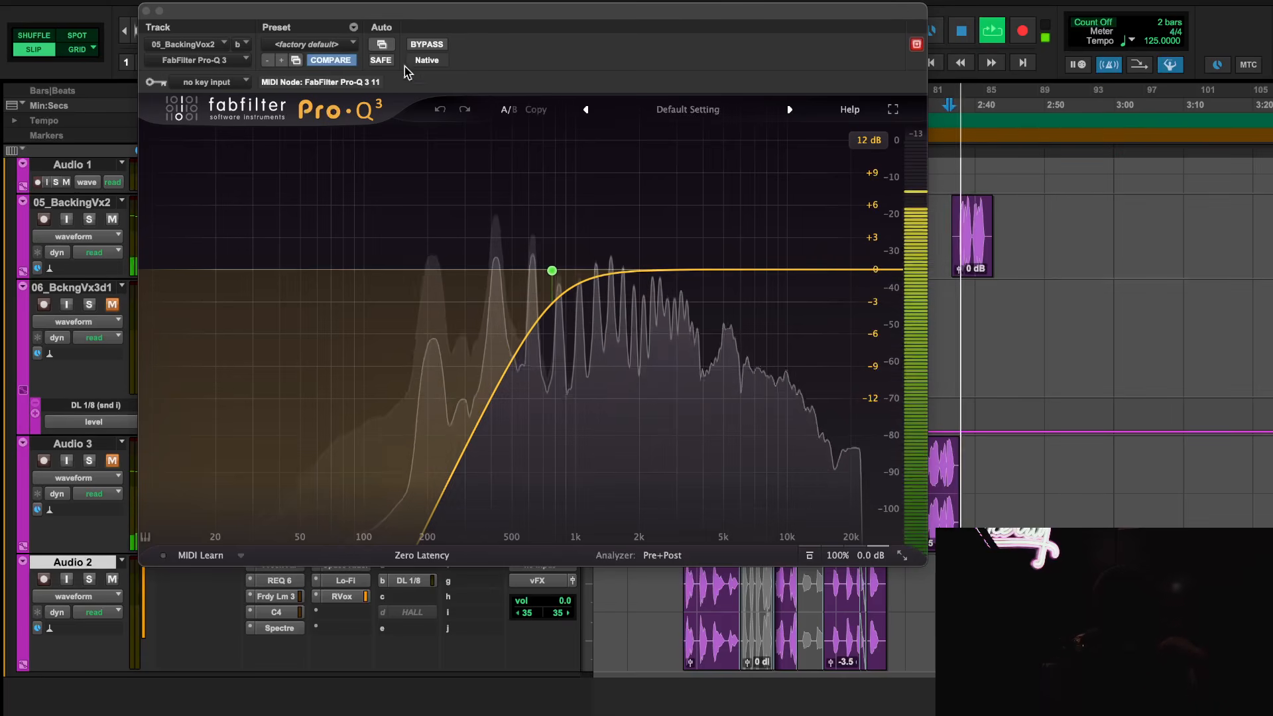
left_click(146, 11)
key("space")
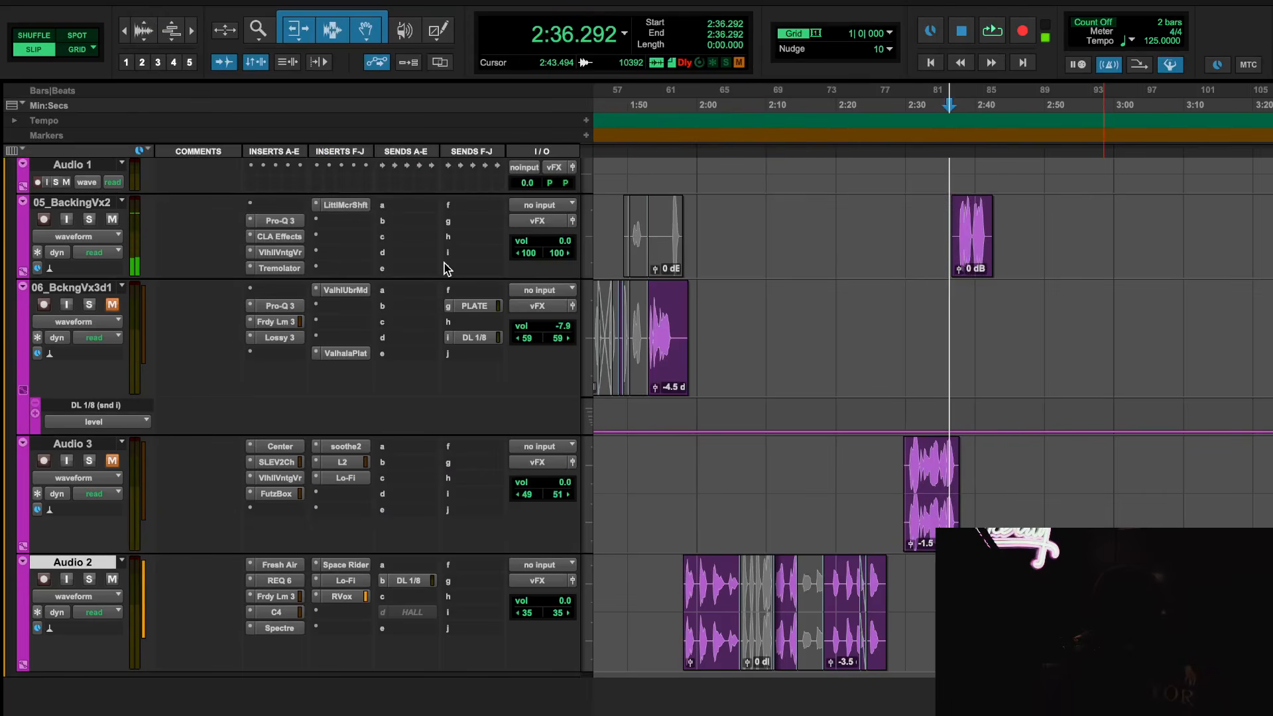
Bypass all inserts on 05_BackingVx2 and play the backing vocal from 2:36.292
left_click(288, 209)
left_click(225, 207)
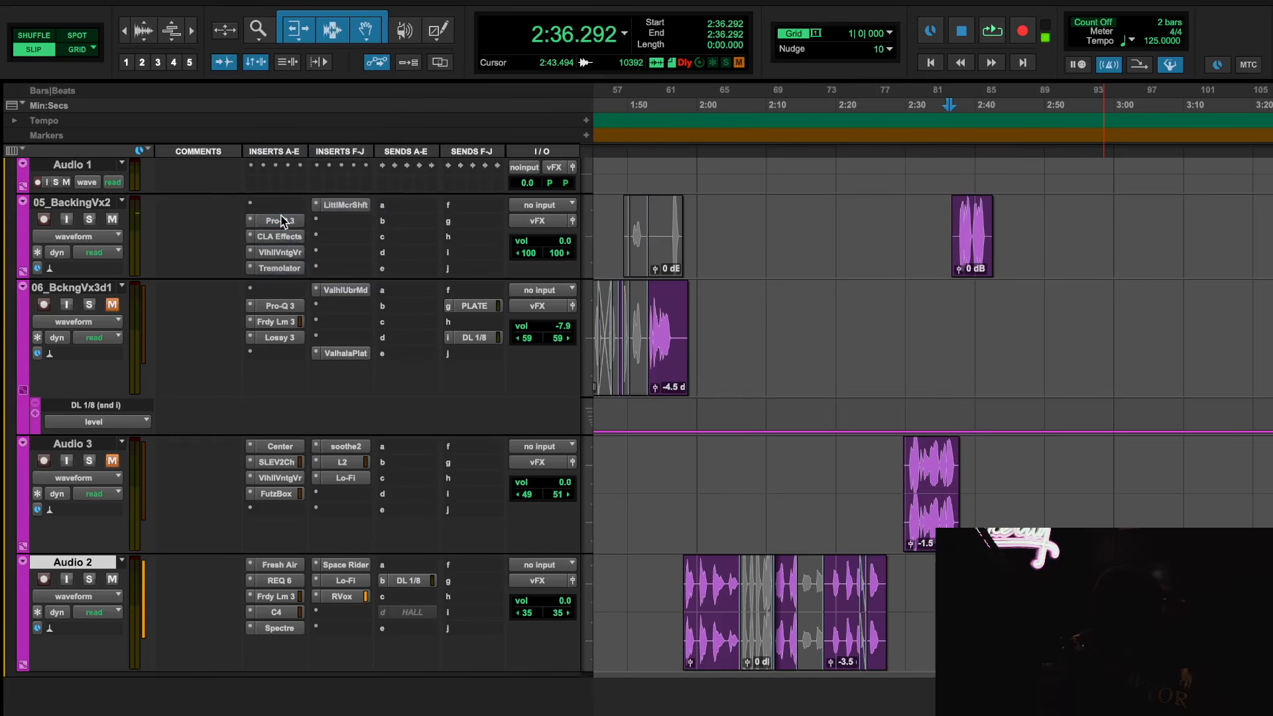
left_click(281, 217, "shift+super")
key("space")
Reactivate Pro-Q 3 on 05_BackingVx2 during playback, stop playback and close the plug-in
left_click(281, 221)
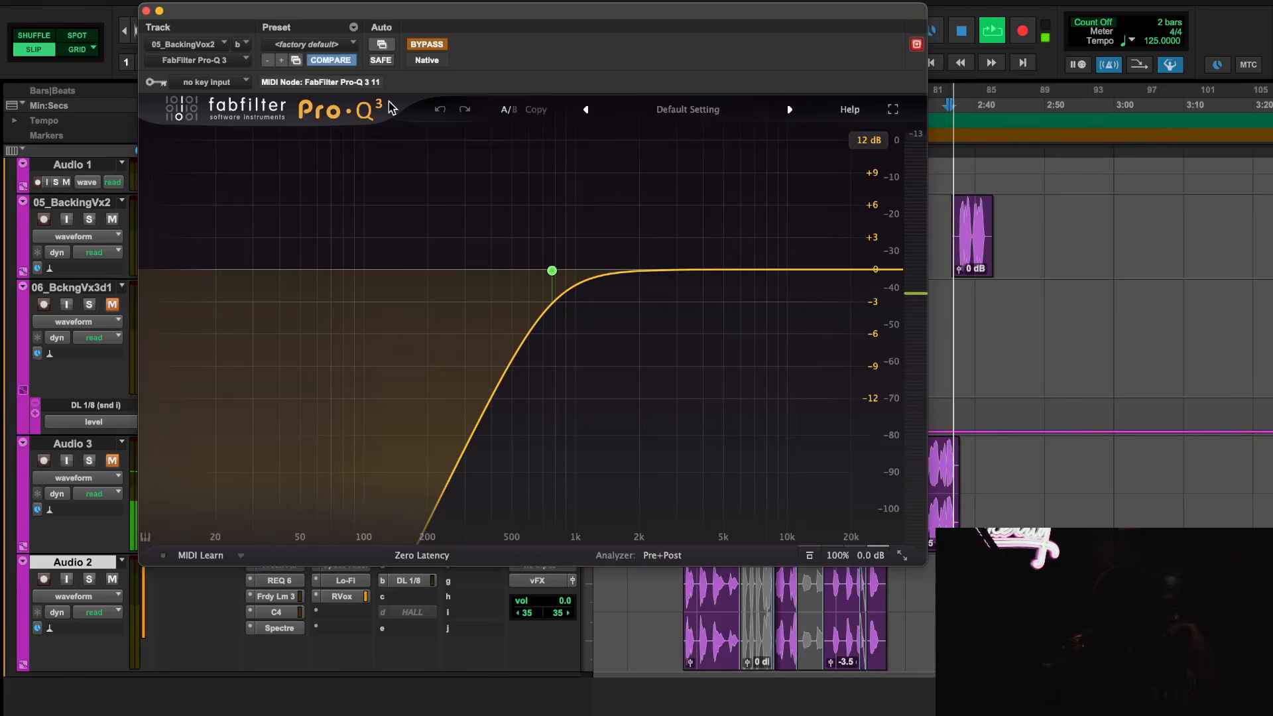
left_click(426, 44)
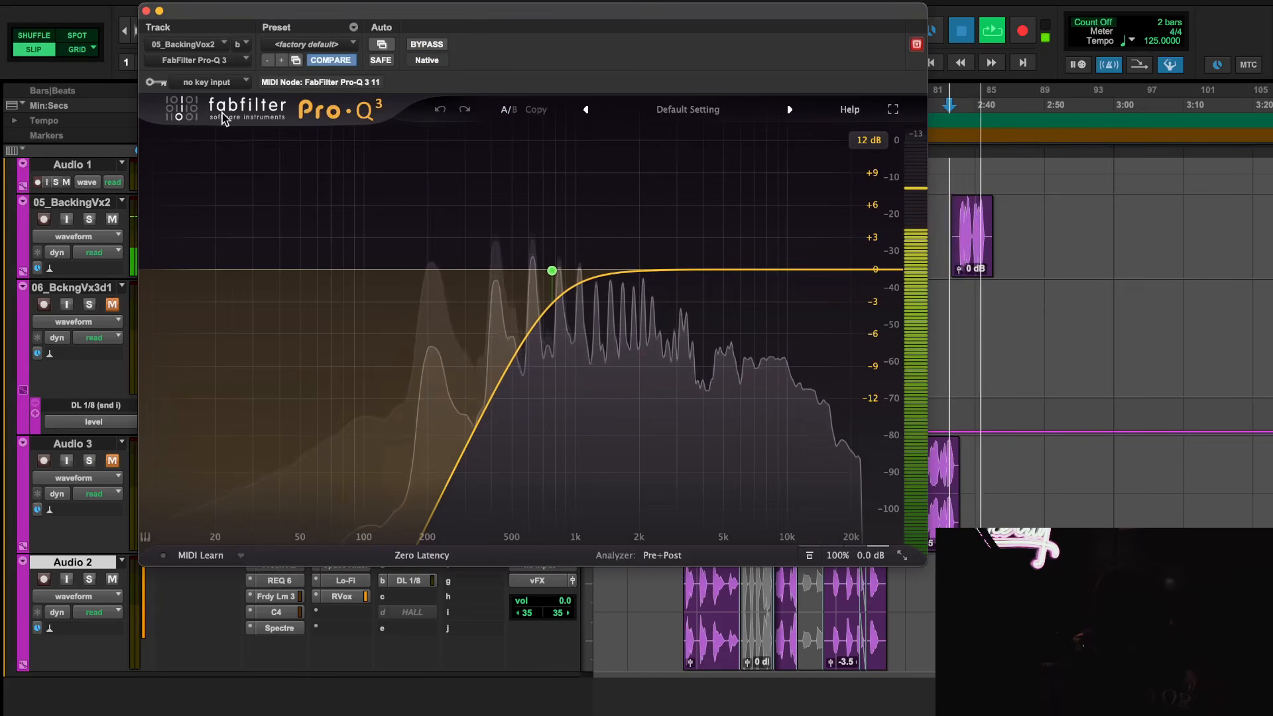
key("space")
left_click(147, 10)
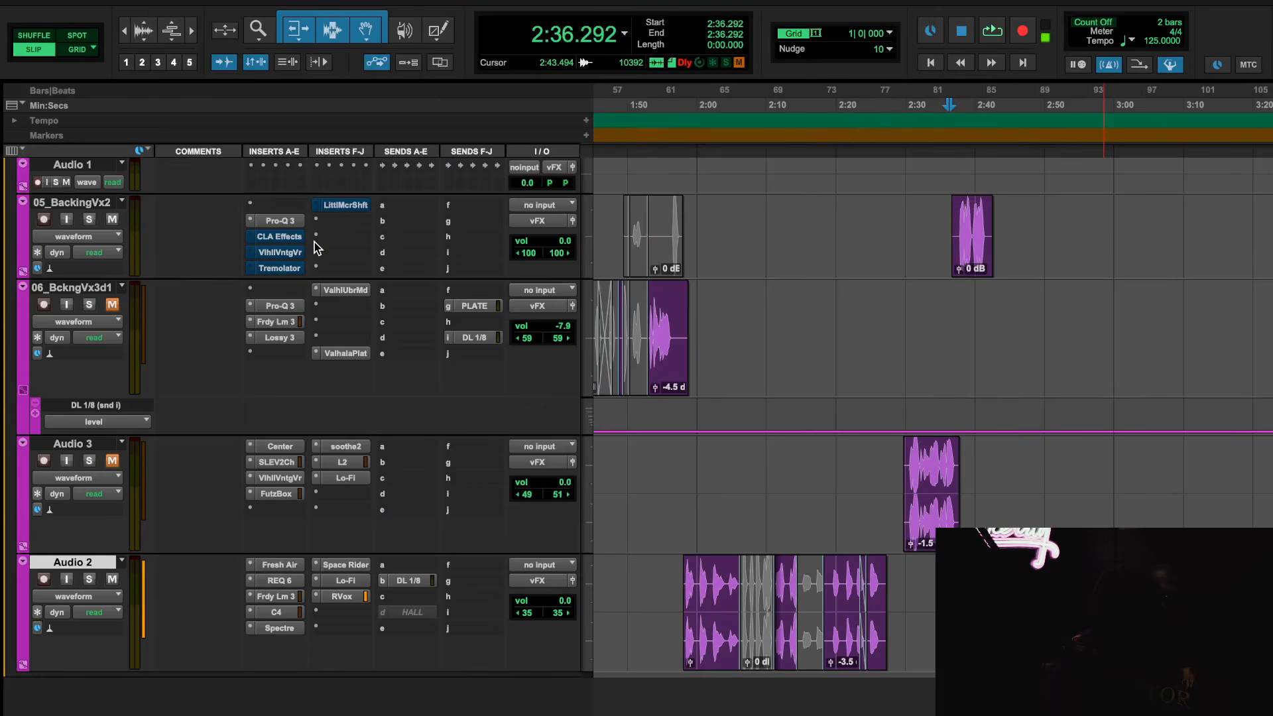
Activate CLA Effects and Tremolator on 05_BackingVx2, and audition the backing vocal with the Tremolator window open and moved aside
left_click(279, 236)
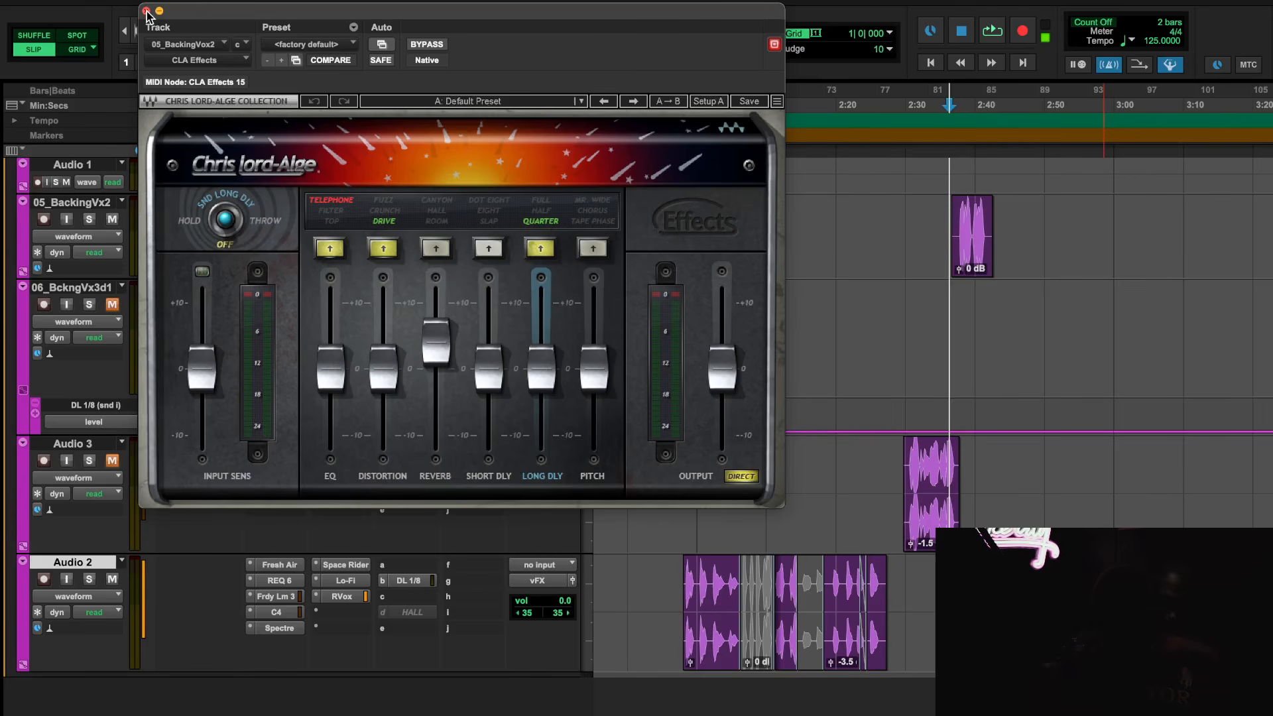
left_click(147, 11)
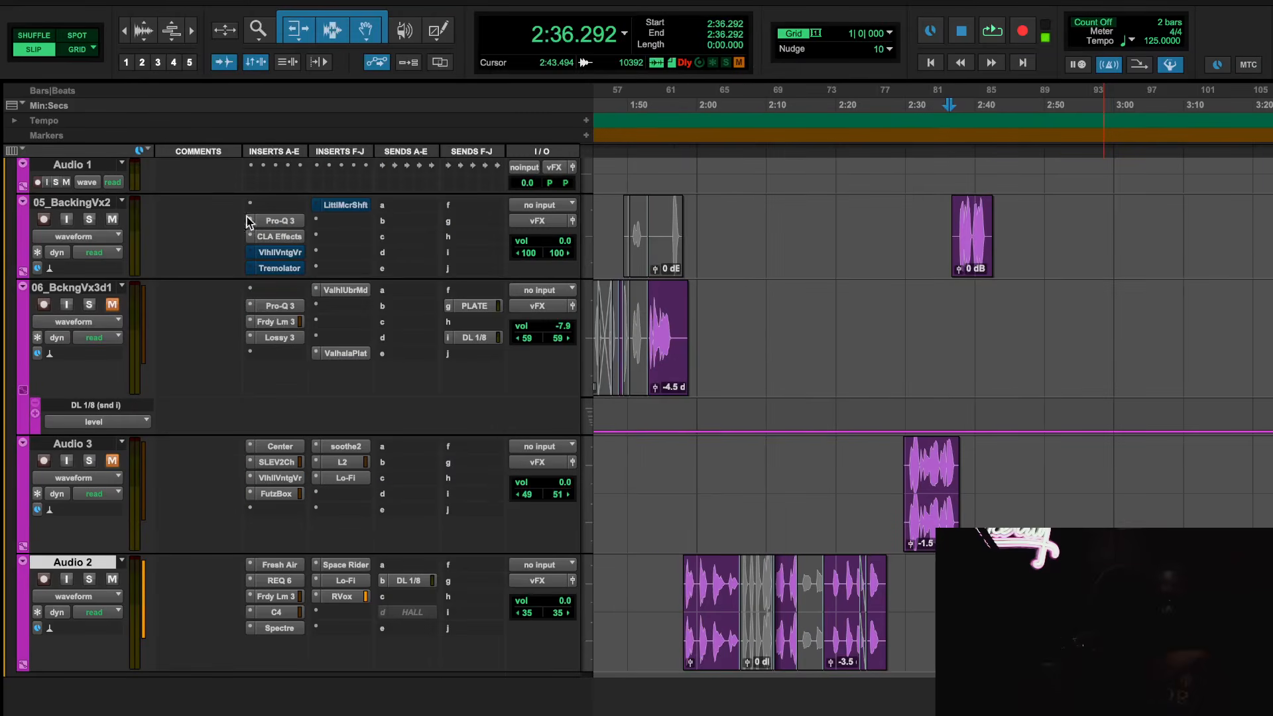
left_click(279, 269)
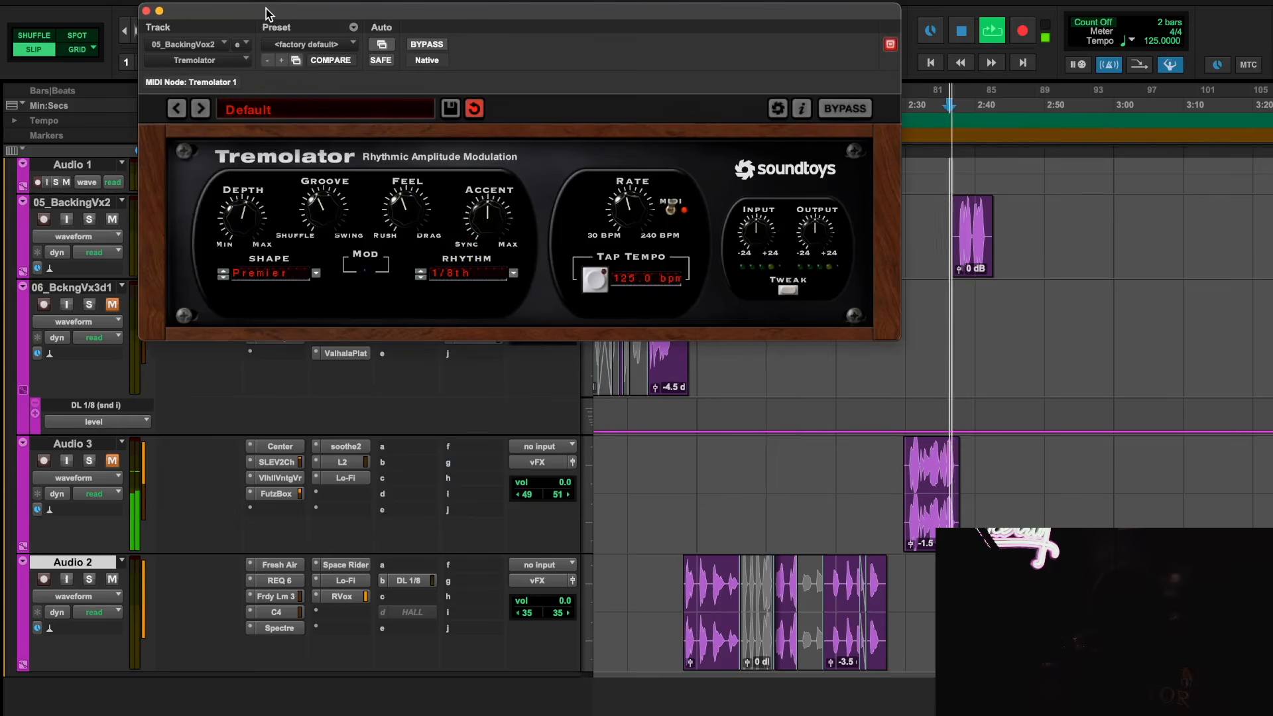
left_click_drag(266, 12, 484, 27)
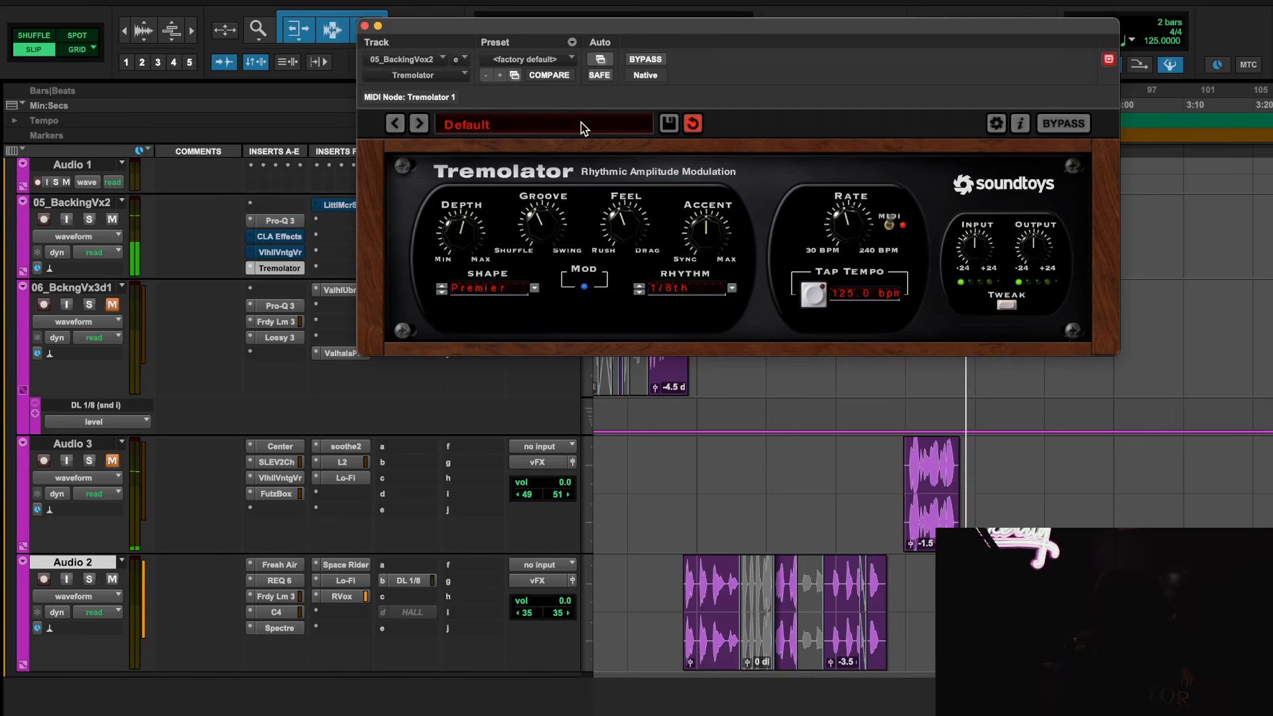
Review CLA Effects on 05_BackingVx2, play the backing vocal from 2:36.292 and close the plug-in
left_click(290, 236)
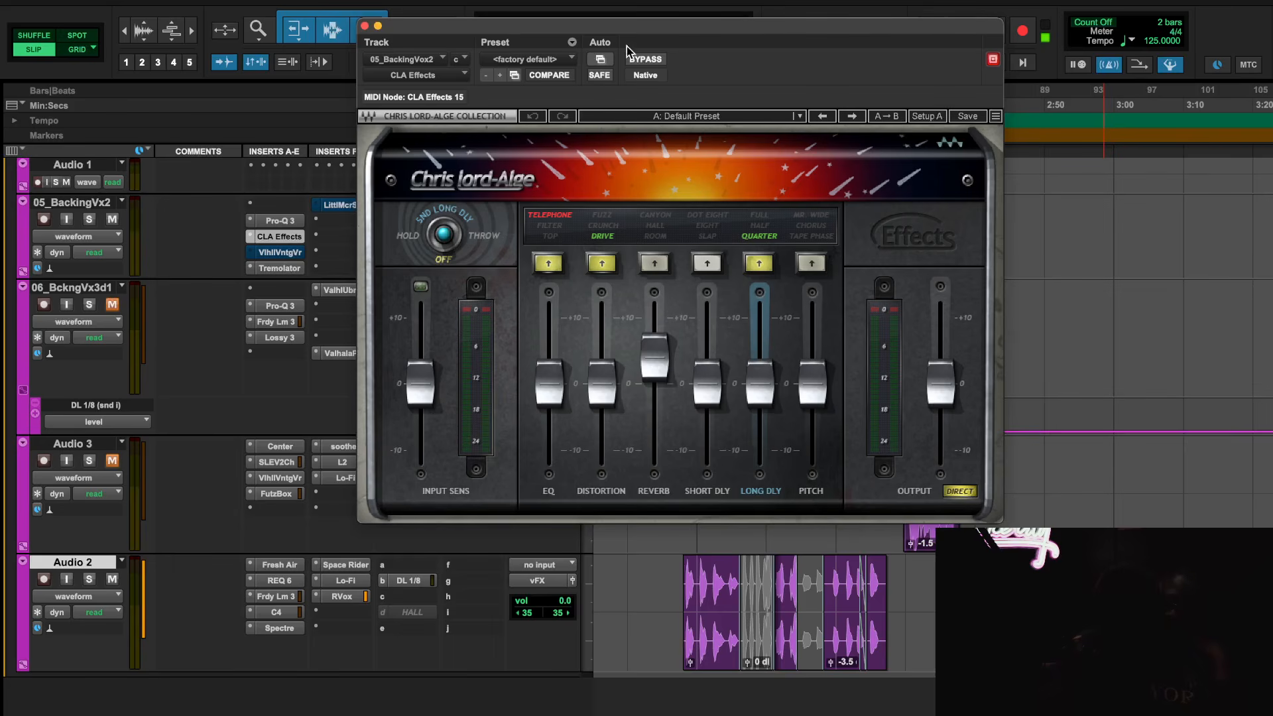
left_click_drag(655, 31, 463, 31)
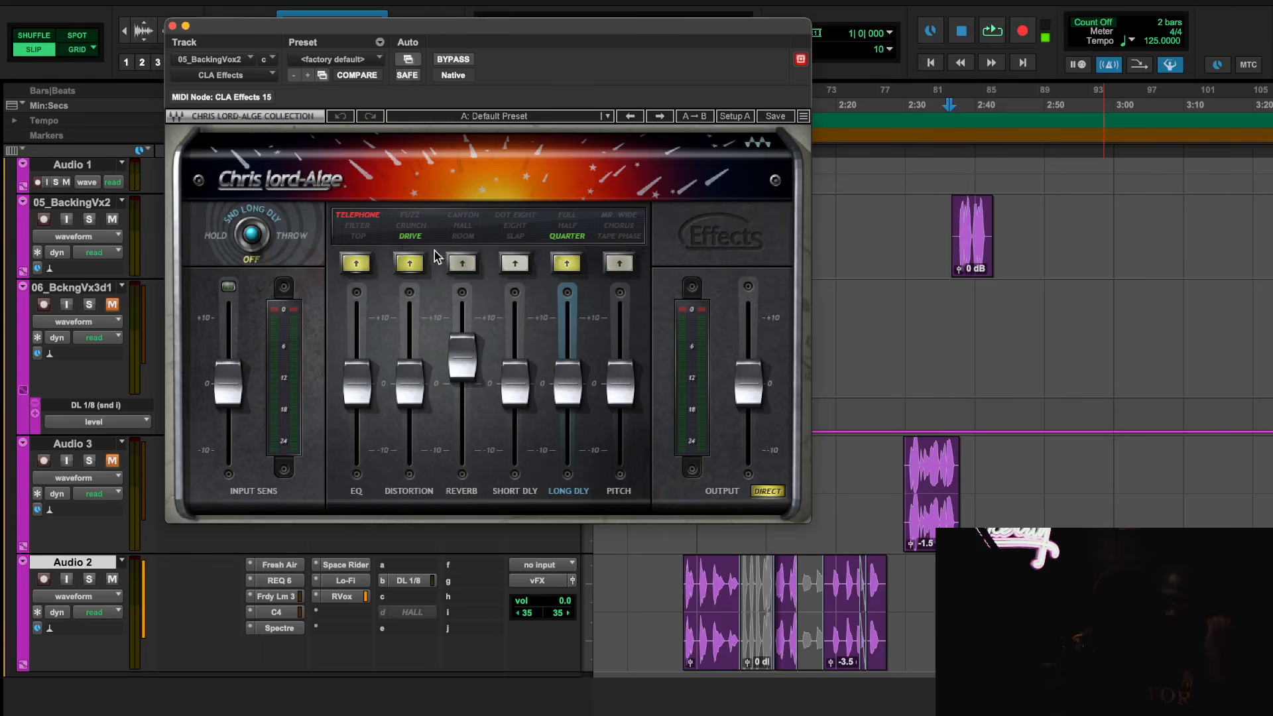
key("space")
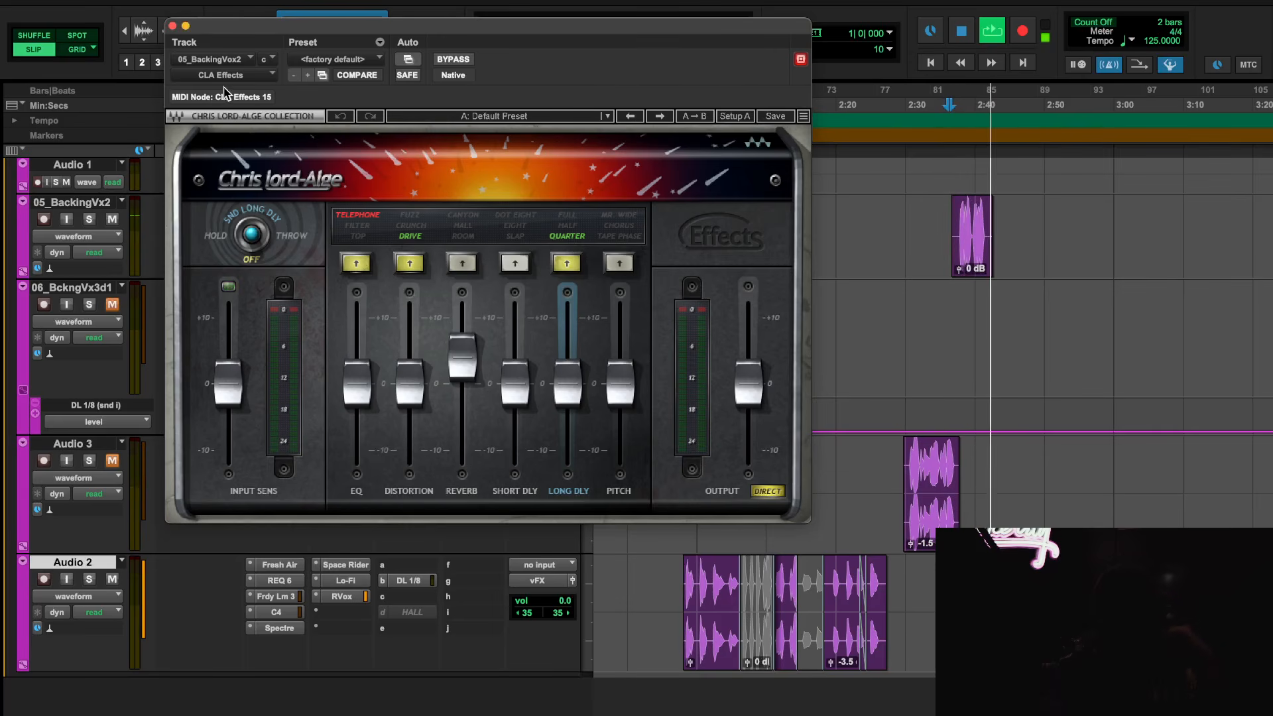
left_click(172, 26)
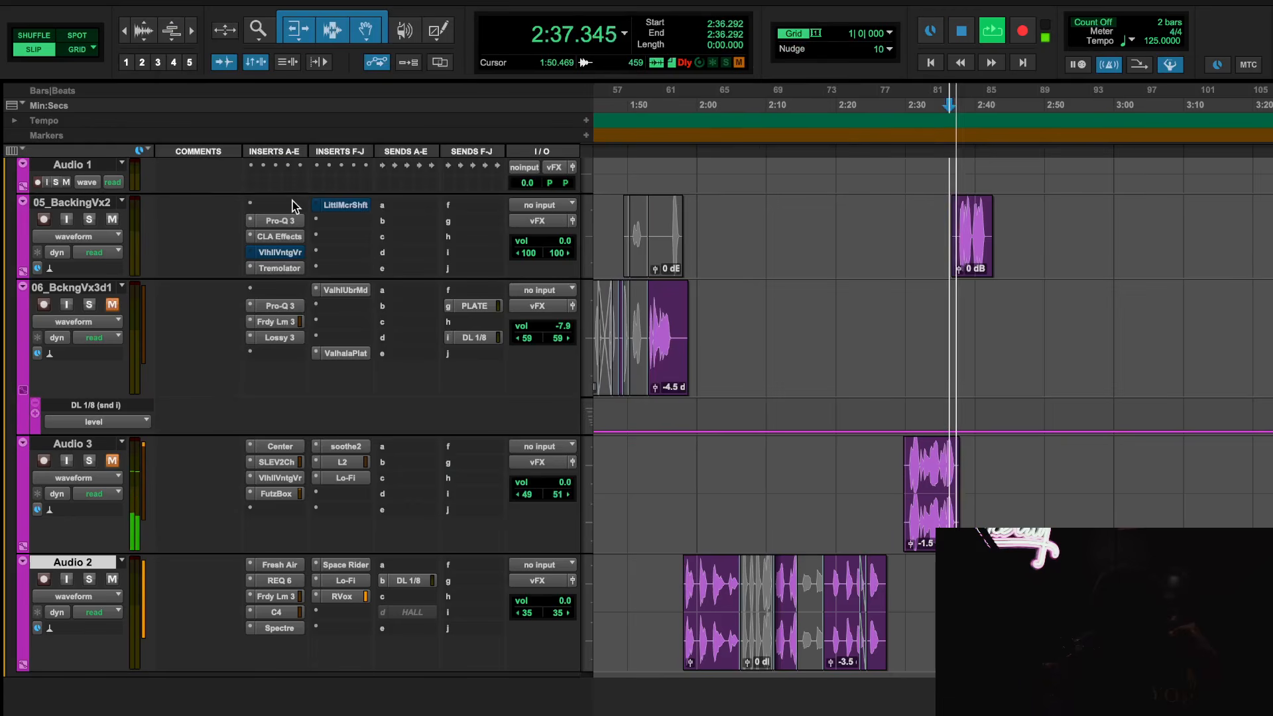
View Tremolator on 05_BackingVx2 during playback, stop playback and close the plug-in
left_click(279, 268)
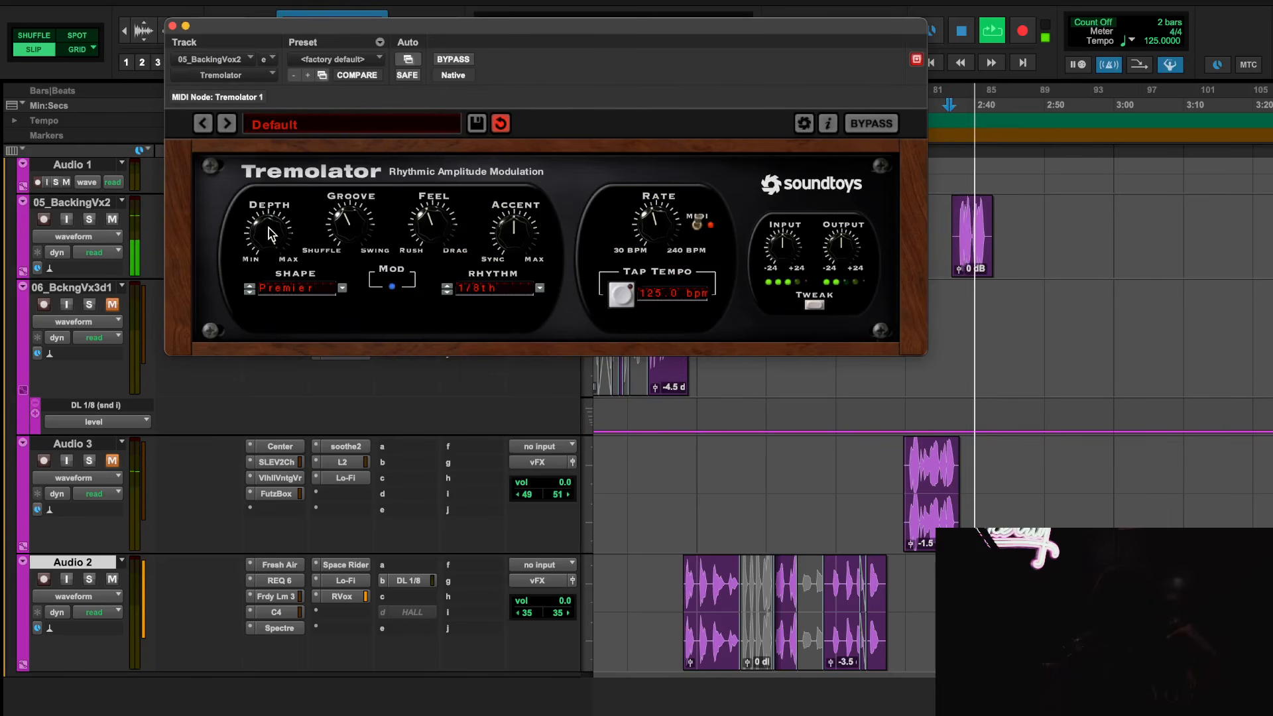
key("space")
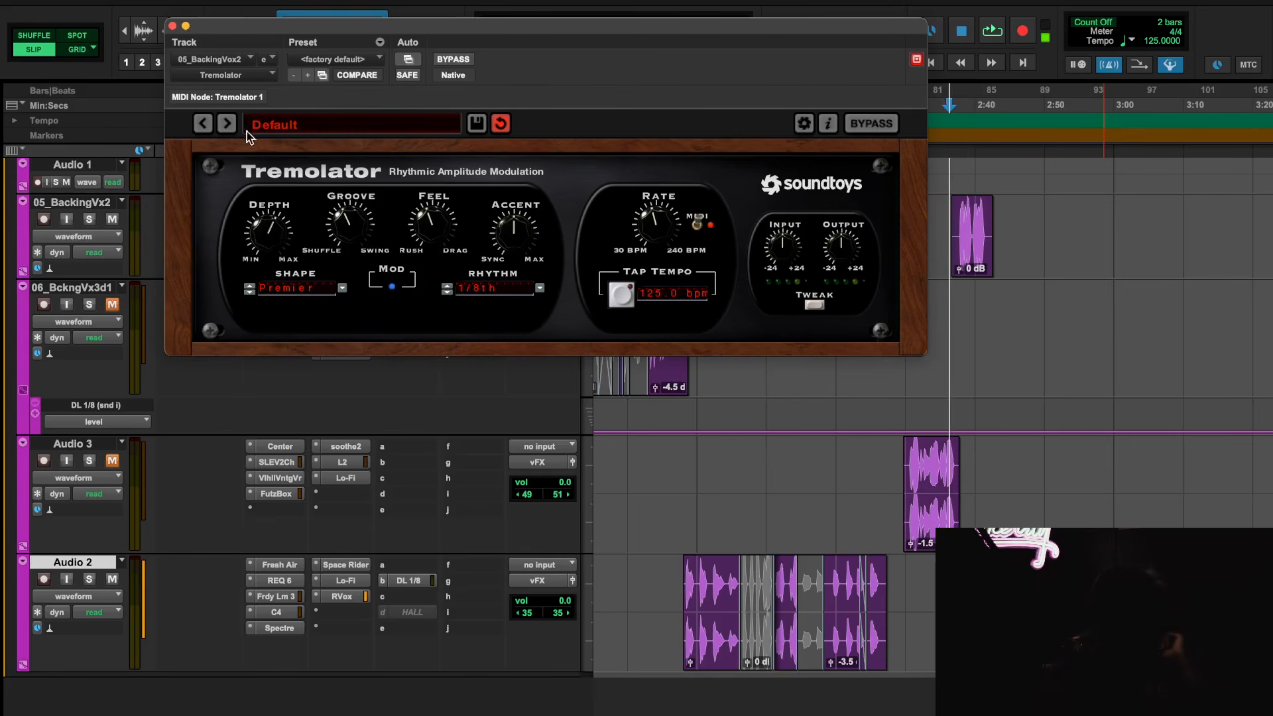
left_click(172, 26)
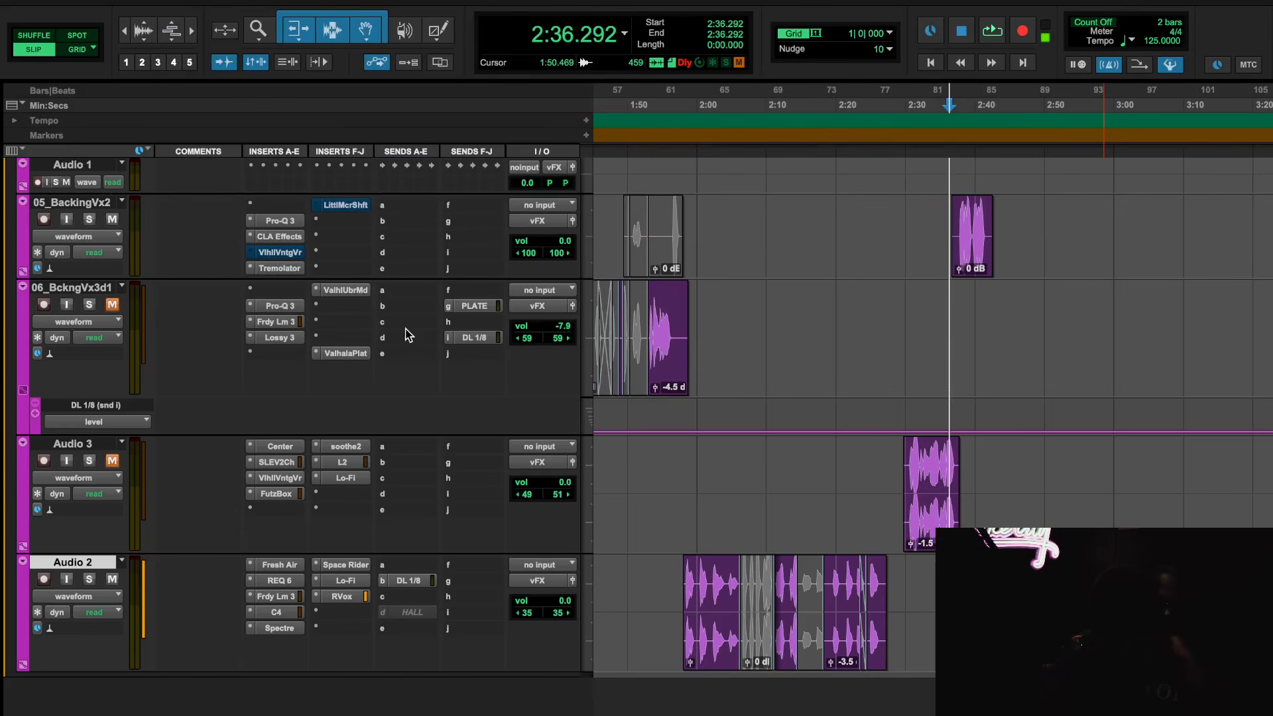
Reactivate ValhallaVintageVerb on 05_BackingVx2, audition the backing vocal with its settings open and close the plug-in
right_click(293, 253)
left_click(293, 256)
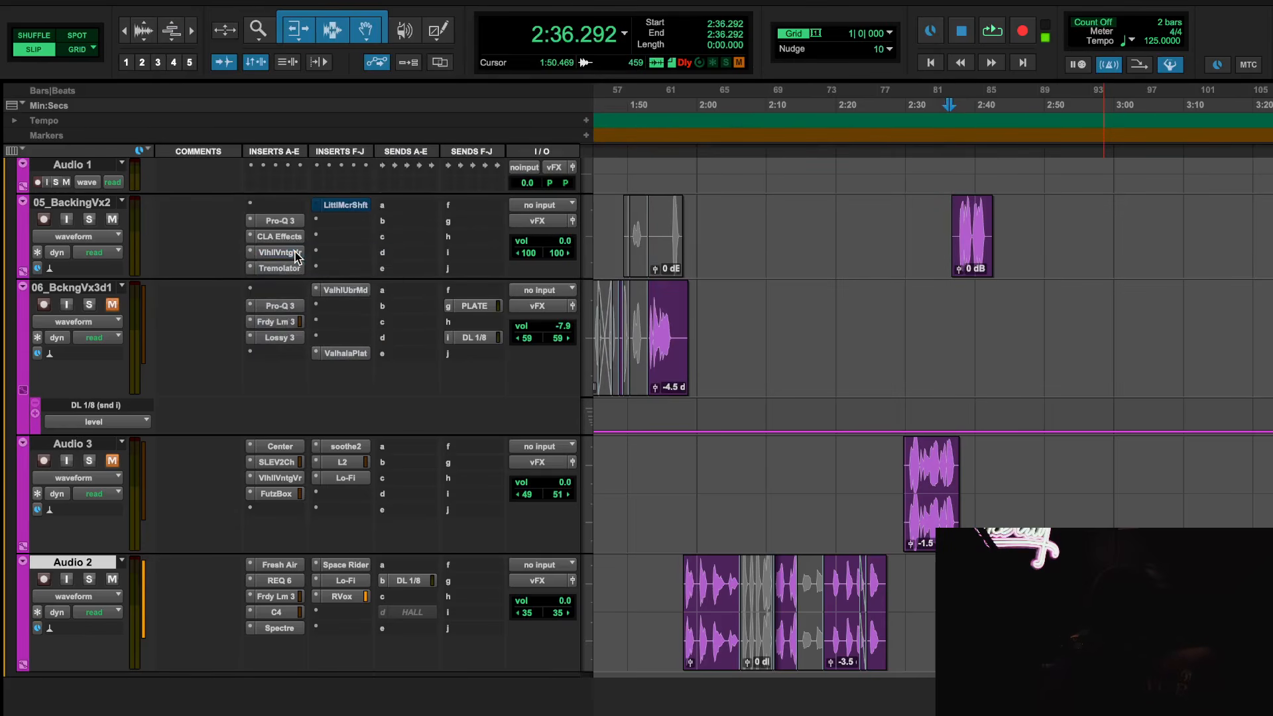
left_click(294, 252)
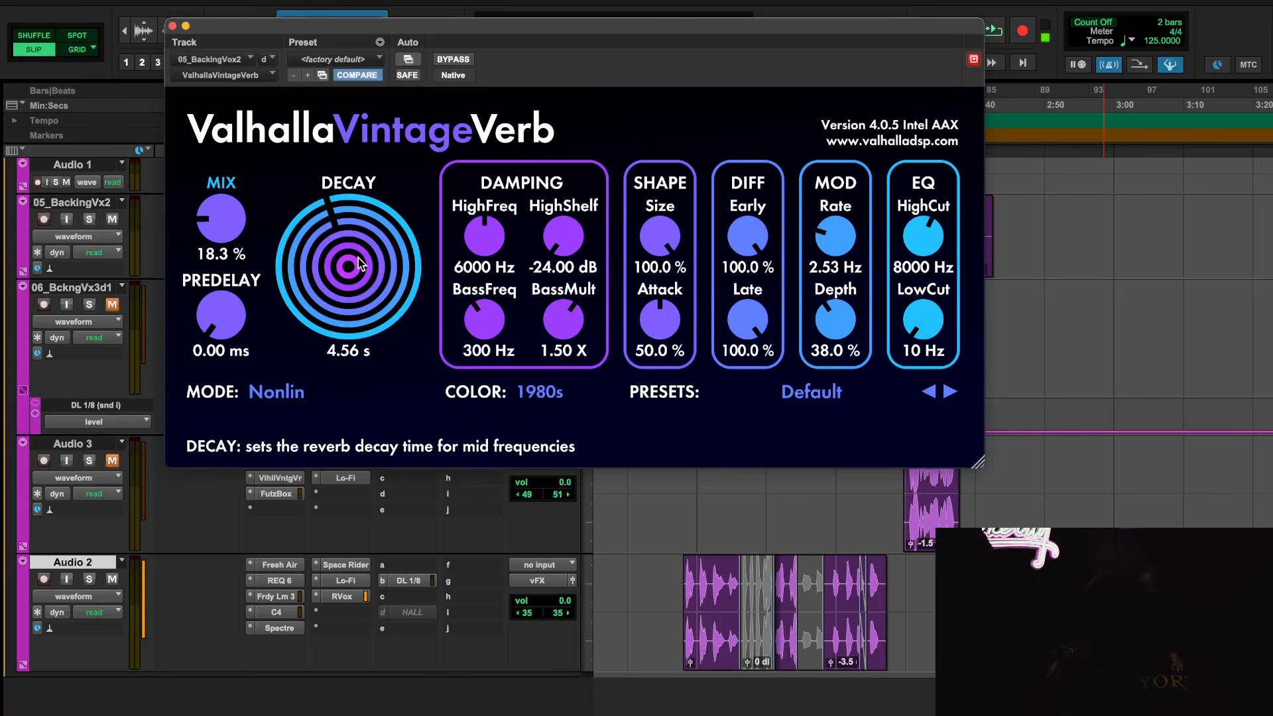
key("space")
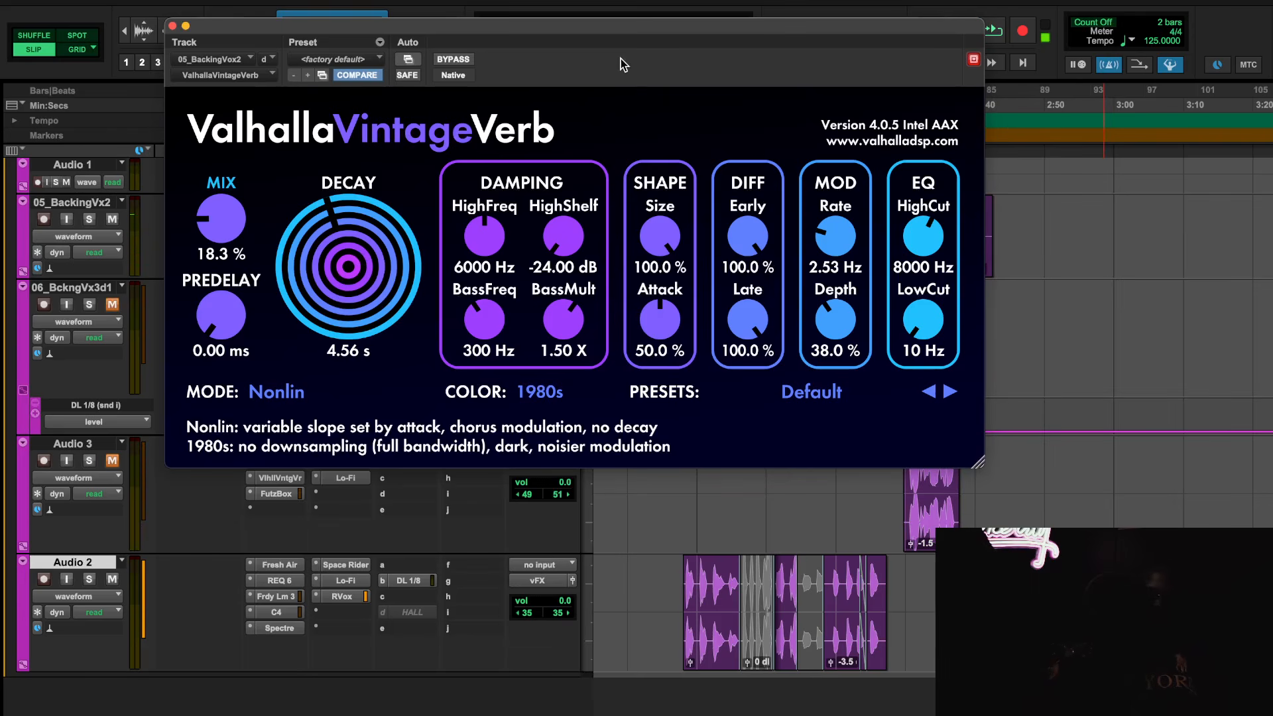
left_click(171, 26)
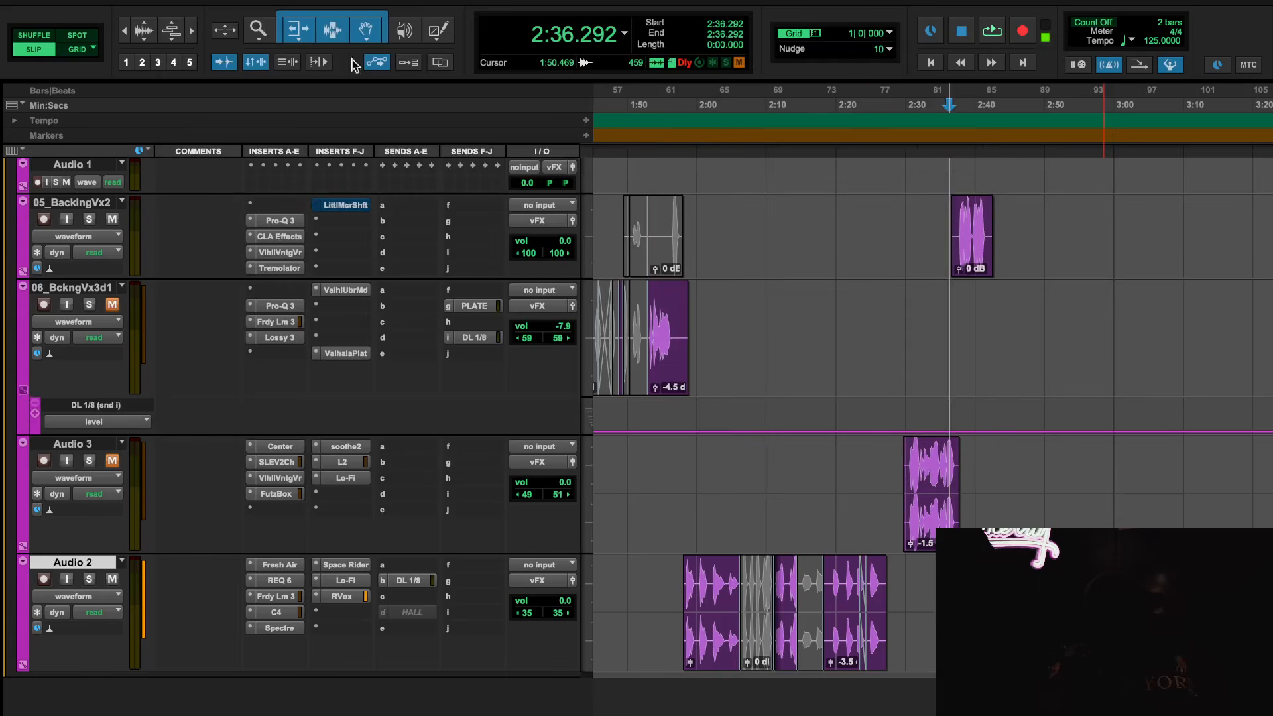
Locate the 02_LedVx1.dp1 track and examine its inserts and its clips along the timeline
scroll(932, 327, "up", 15)
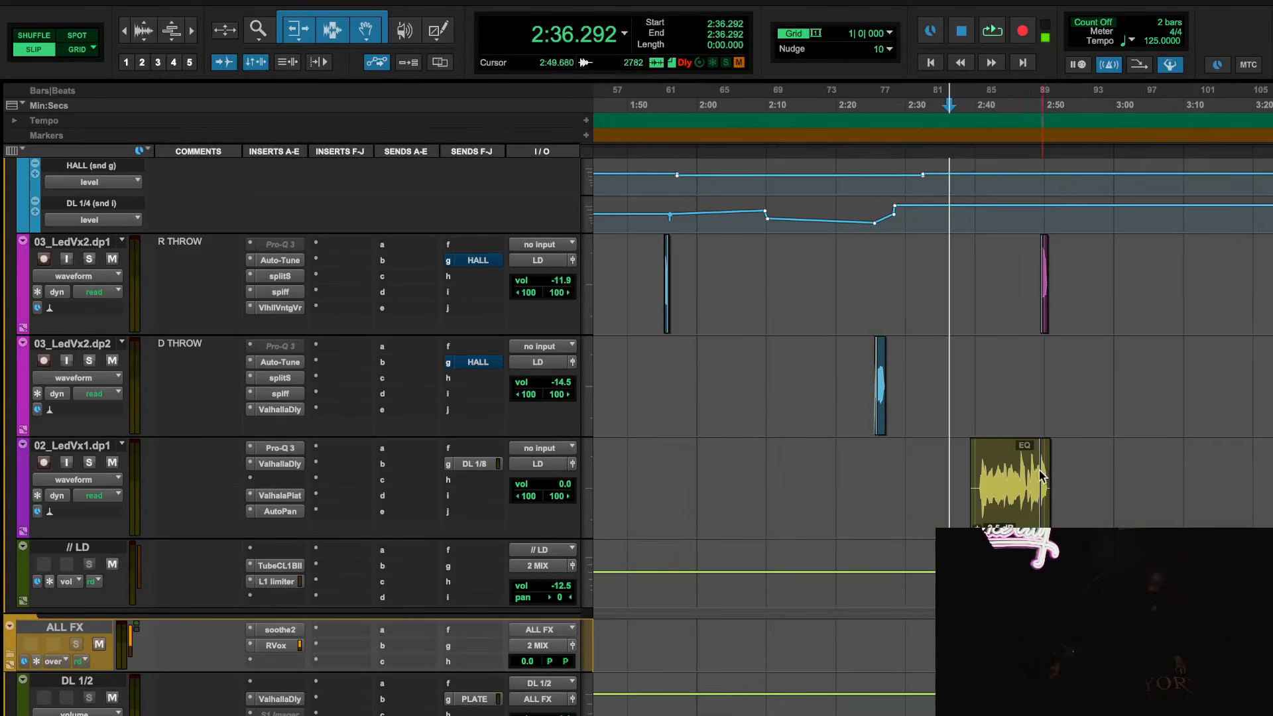
left_click(292, 512)
left_click(291, 512)
left_click(292, 496)
left_click(292, 496)
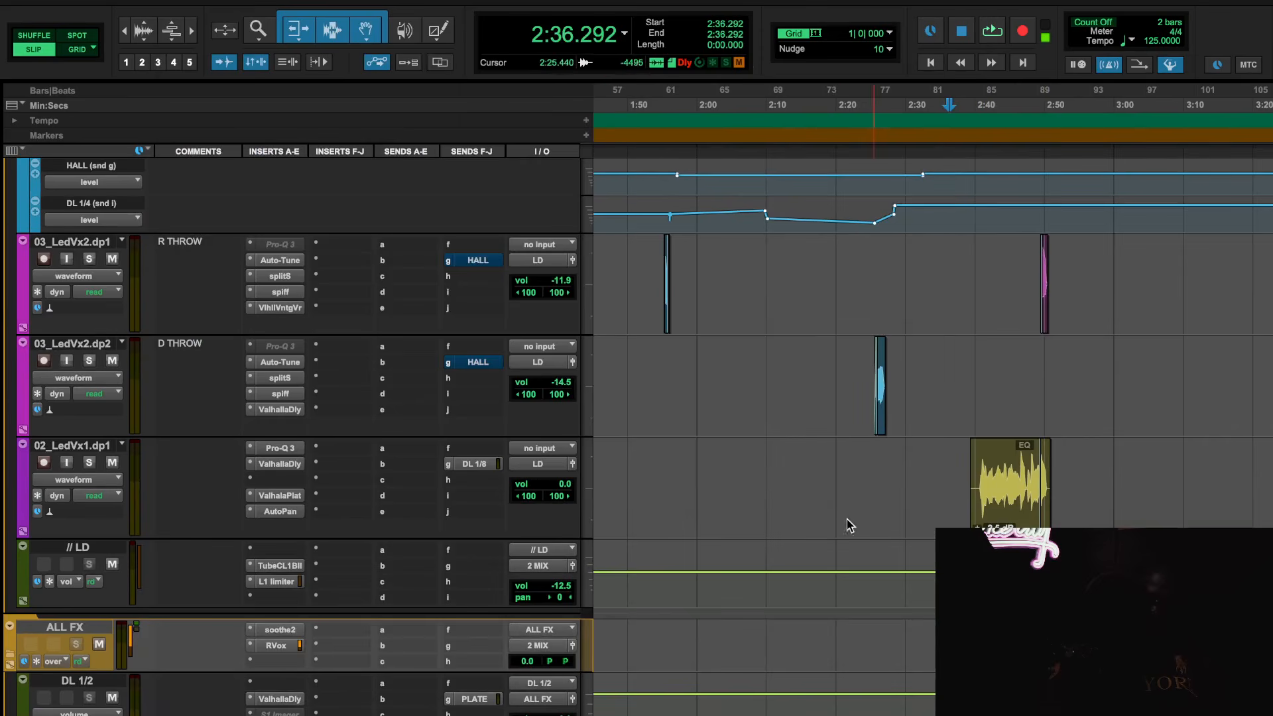
scroll(847, 523, "down", 5)
scroll(833, 512, "up", 10)
scroll(892, 577, "down", 7)
scroll(880, 579, "down", 4)
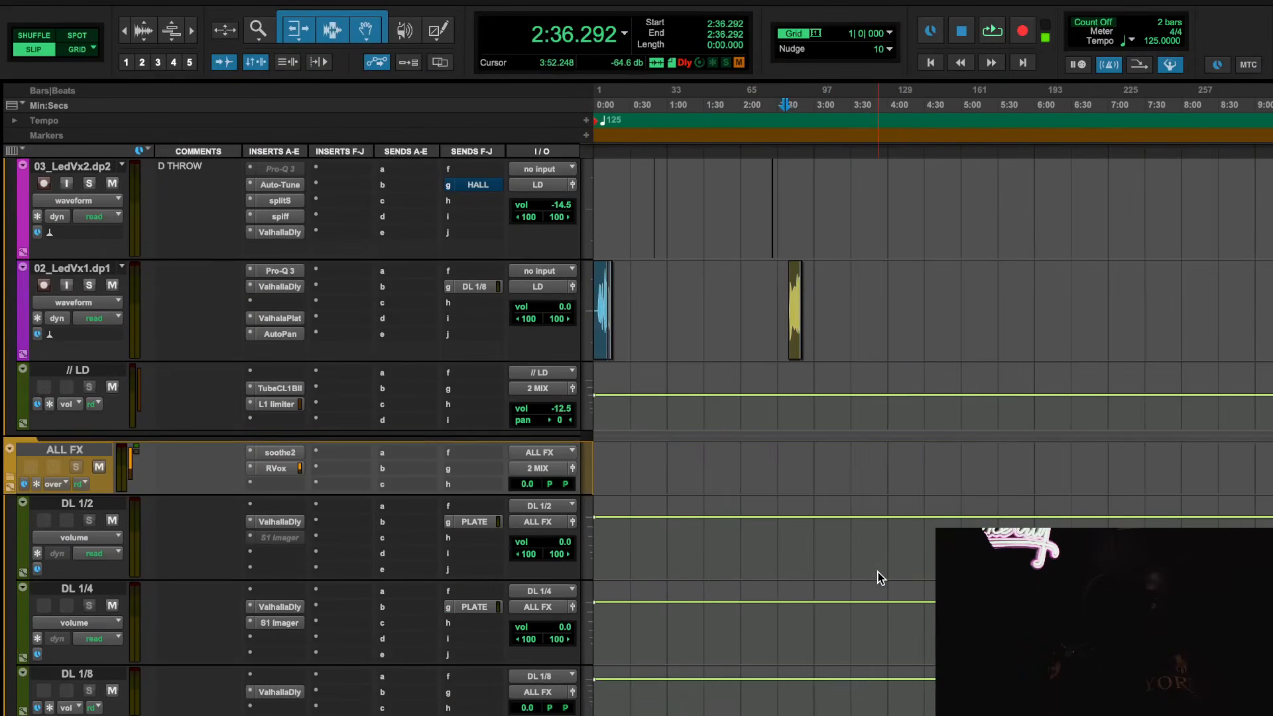
scroll(880, 578, "up", 3)
scroll(878, 577, "down", 6)
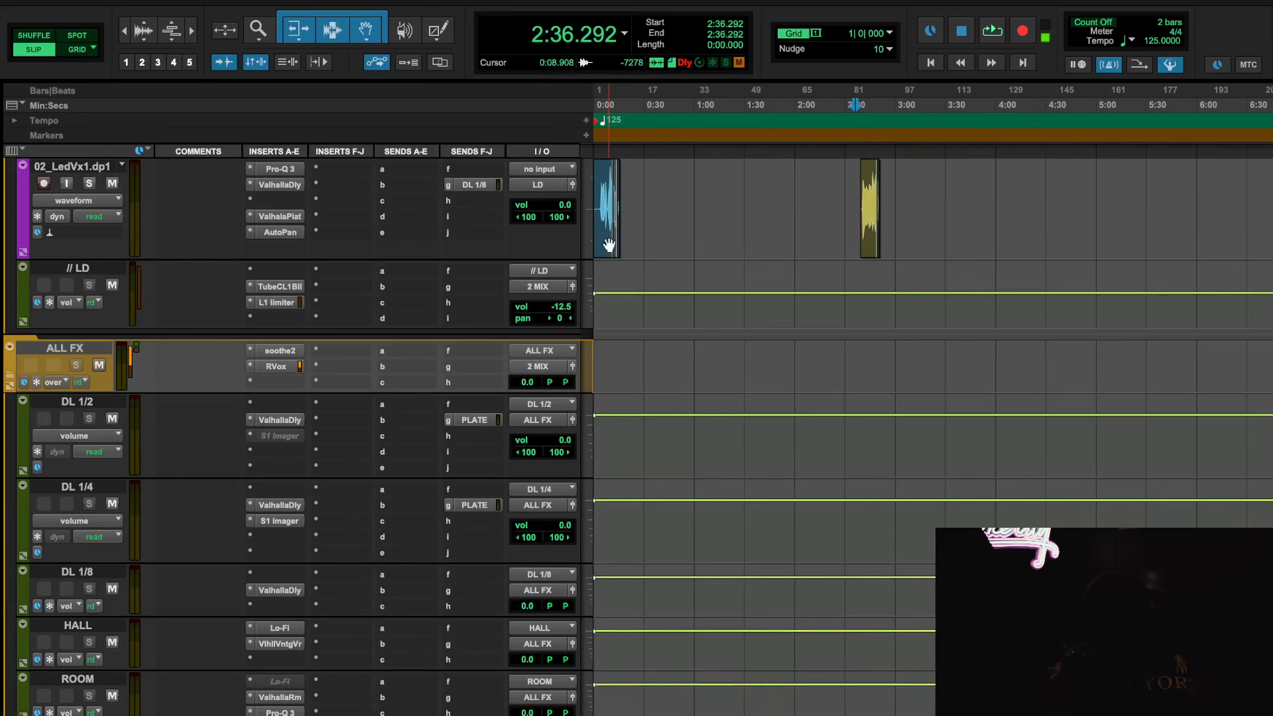
Play the second 02_LedVx1.dp1 clip from 2:37.733, look over the vFX tracks during playback and stop it
left_click_drag(643, 200, 584, 202)
left_click(694, 200)
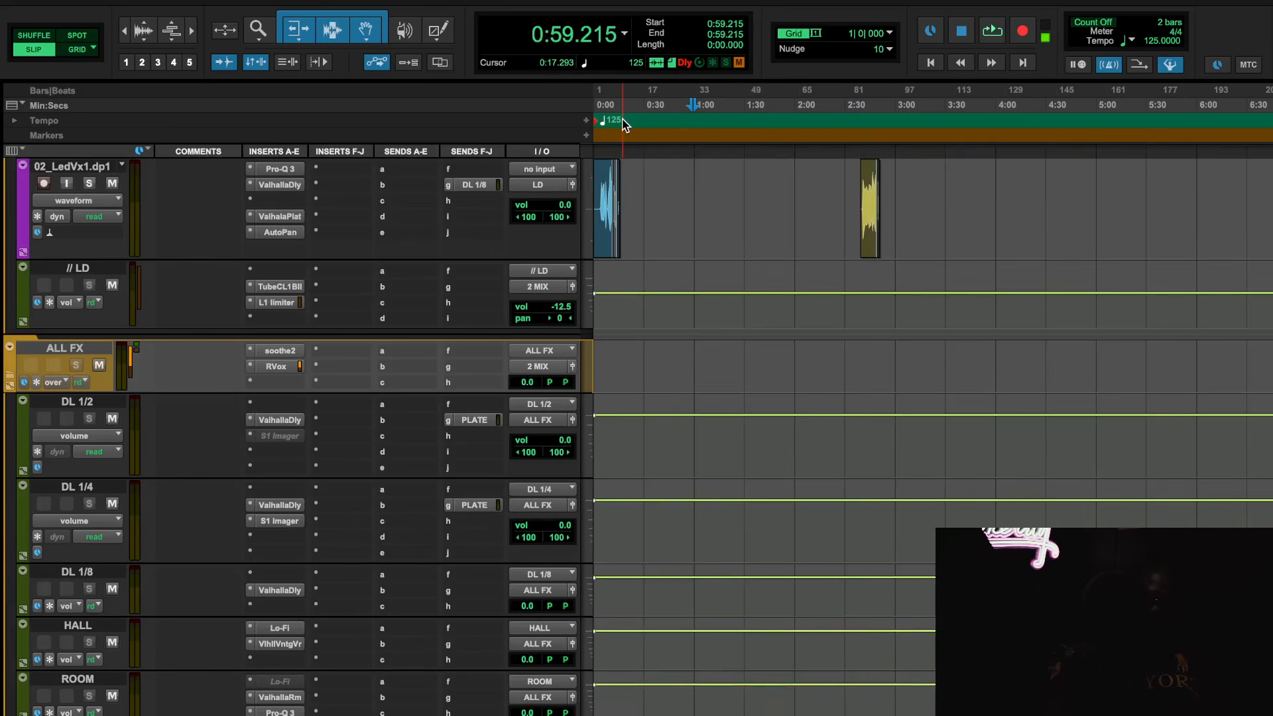
left_click_drag(623, 124, 856, 126)
left_click(823, 199)
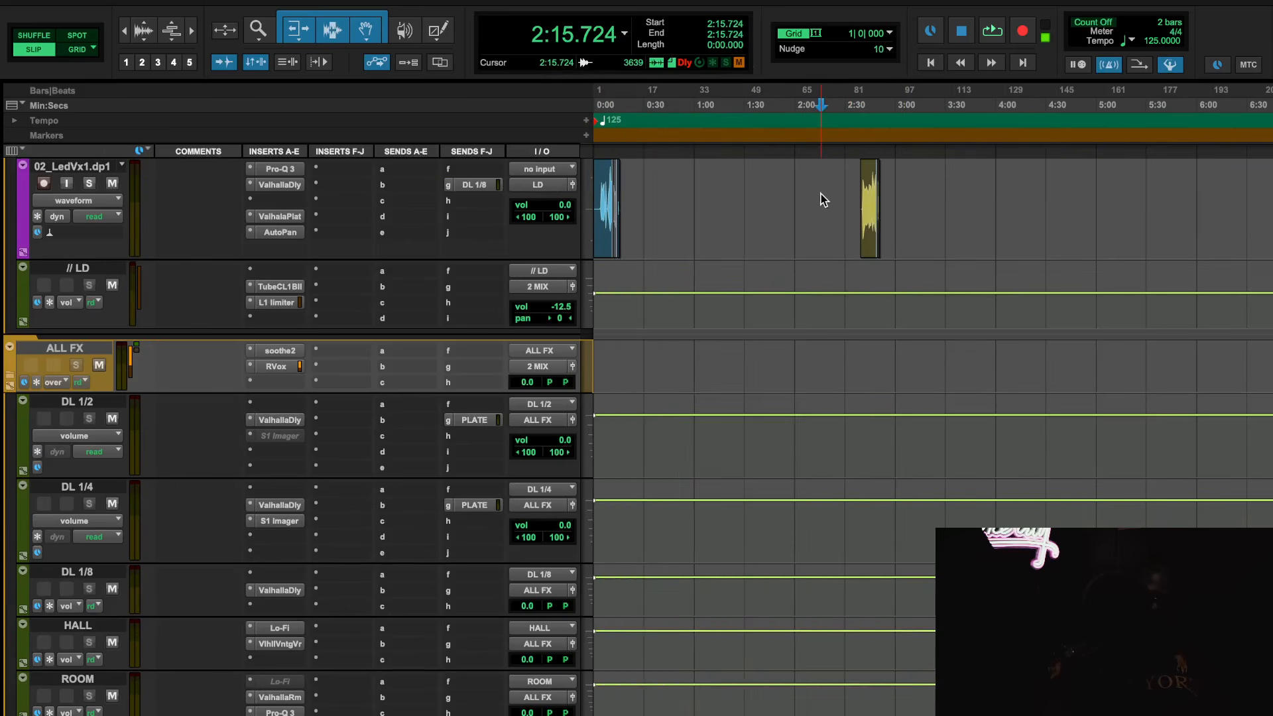
left_click(859, 199)
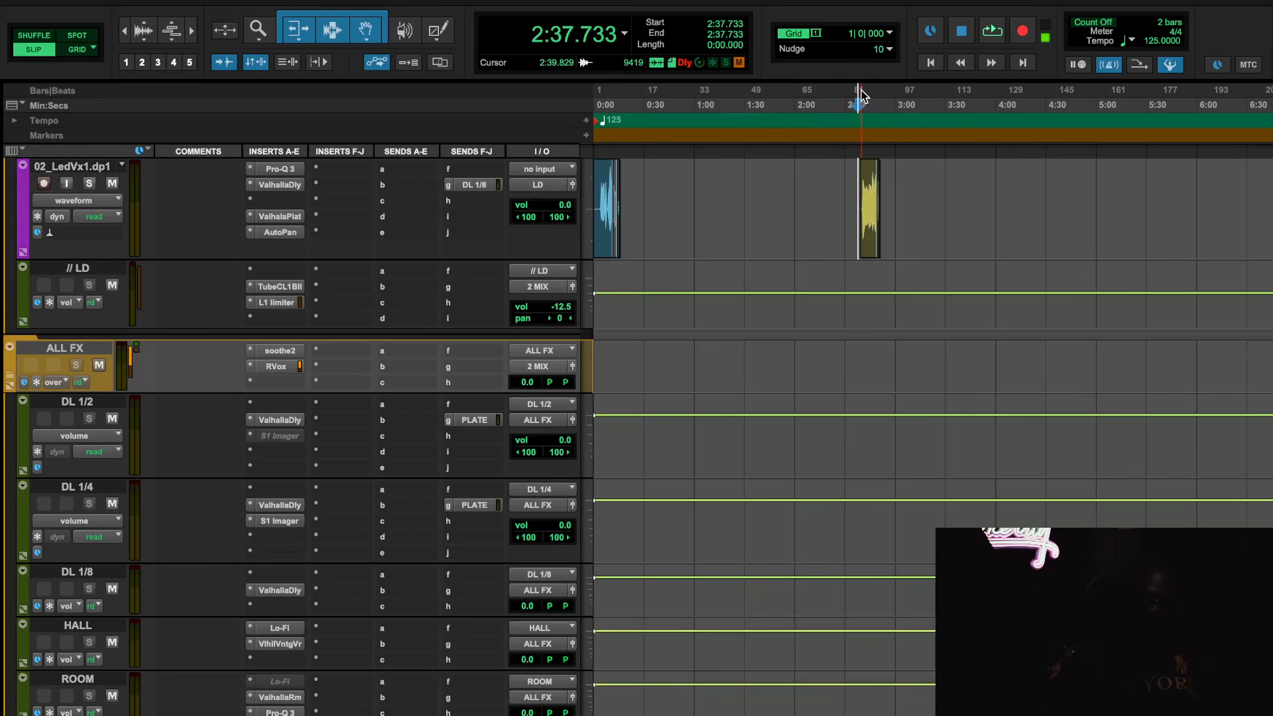
key("space")
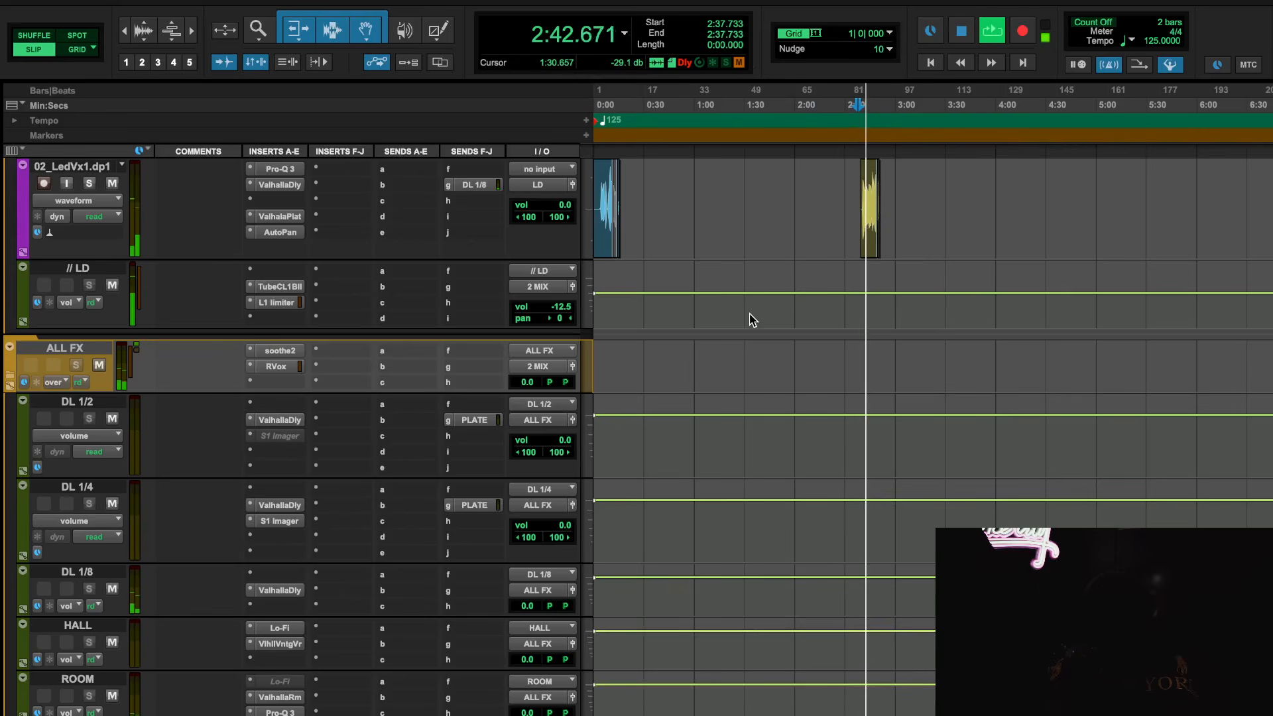
scroll(750, 320, "down", 10)
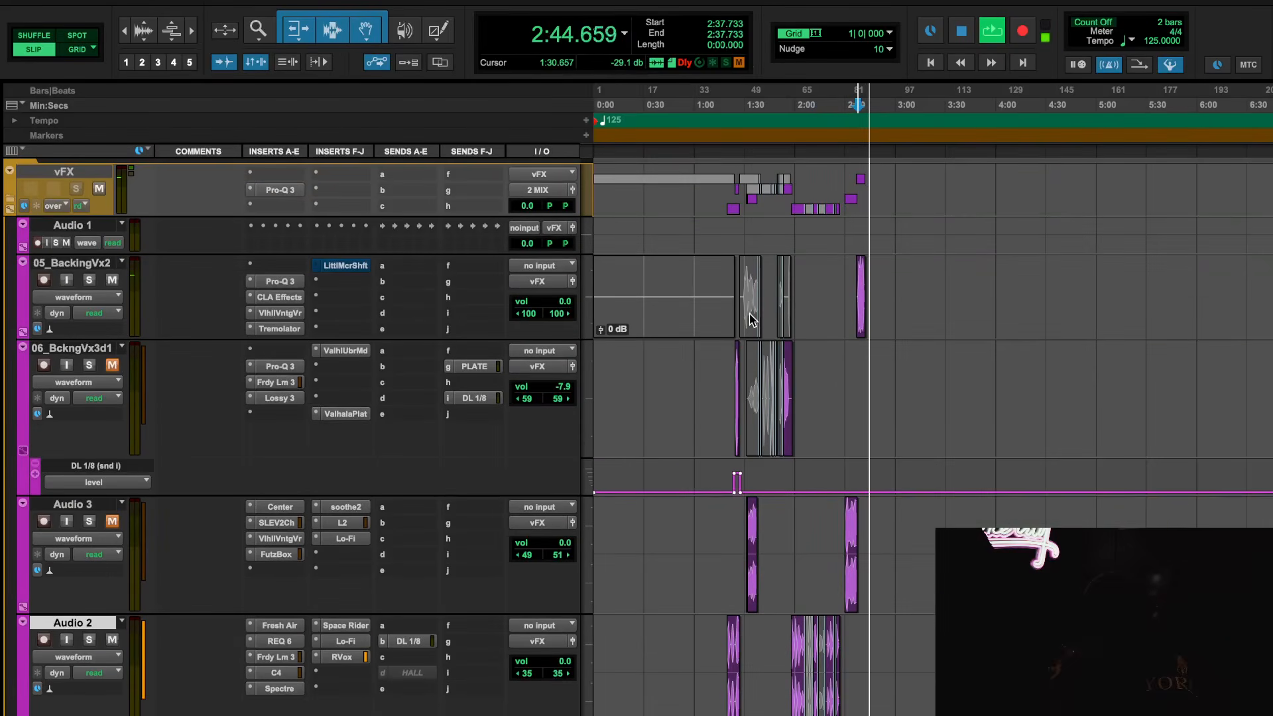
scroll(750, 320, "up", 2)
scroll(750, 321, "up", 15)
key("space")
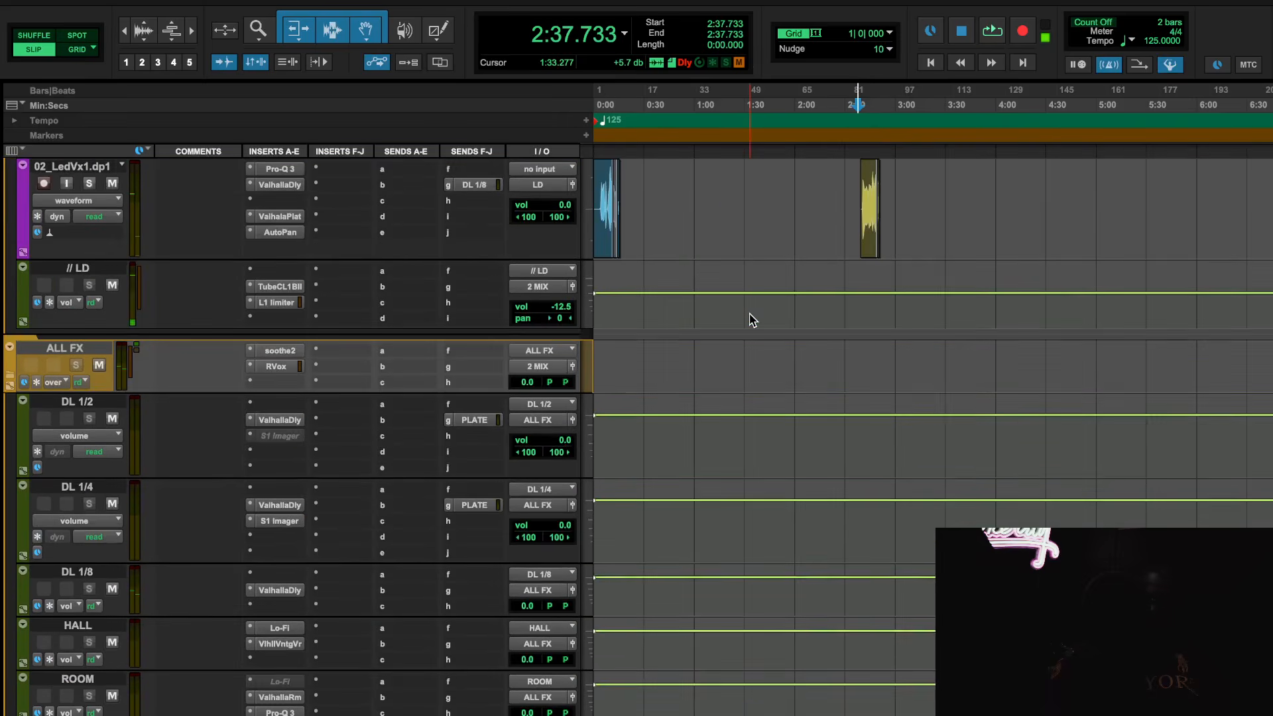
Take Little MicroShift on 05_BackingVx2 out of bypass and open its plug-in window
left_click_drag(626, 583, 848, 581)
left_click(954, 584)
scroll(905, 624, "down", 15)
scroll(905, 625, "right", 1)
scroll(905, 624, "left", 1)
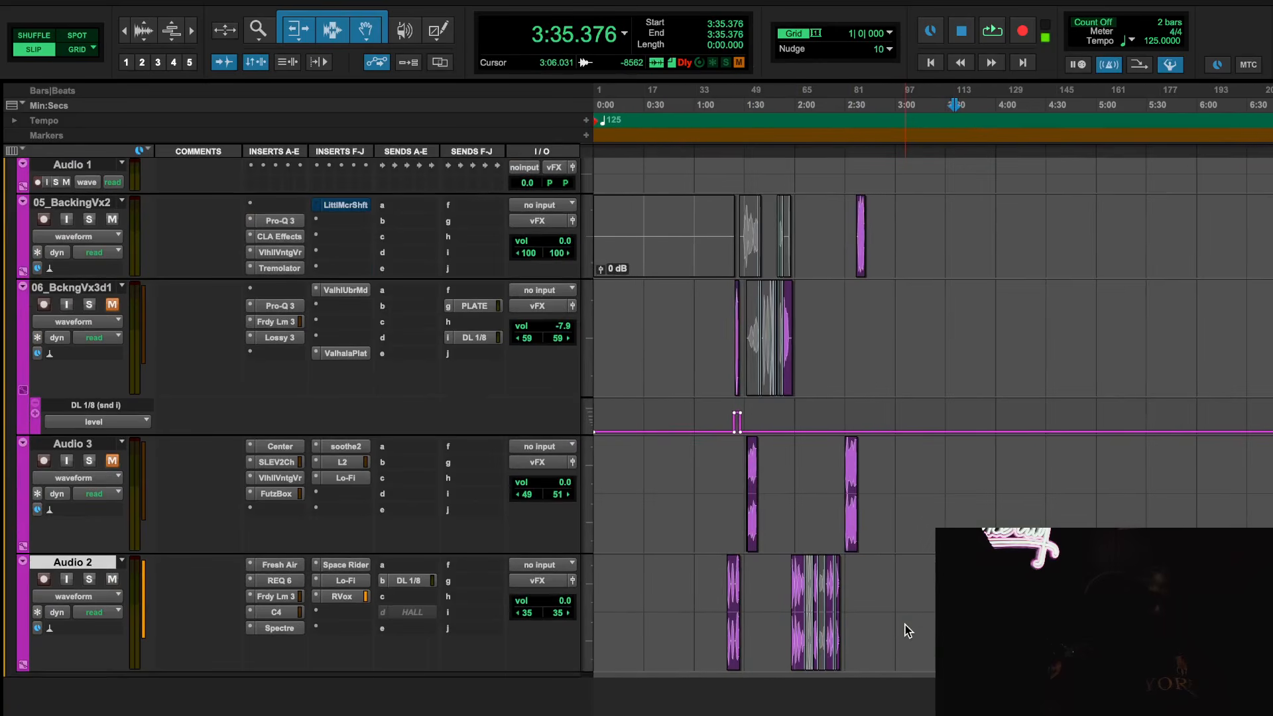
key("t")
scroll(905, 625, "left", 5)
scroll(905, 625, "up", 1)
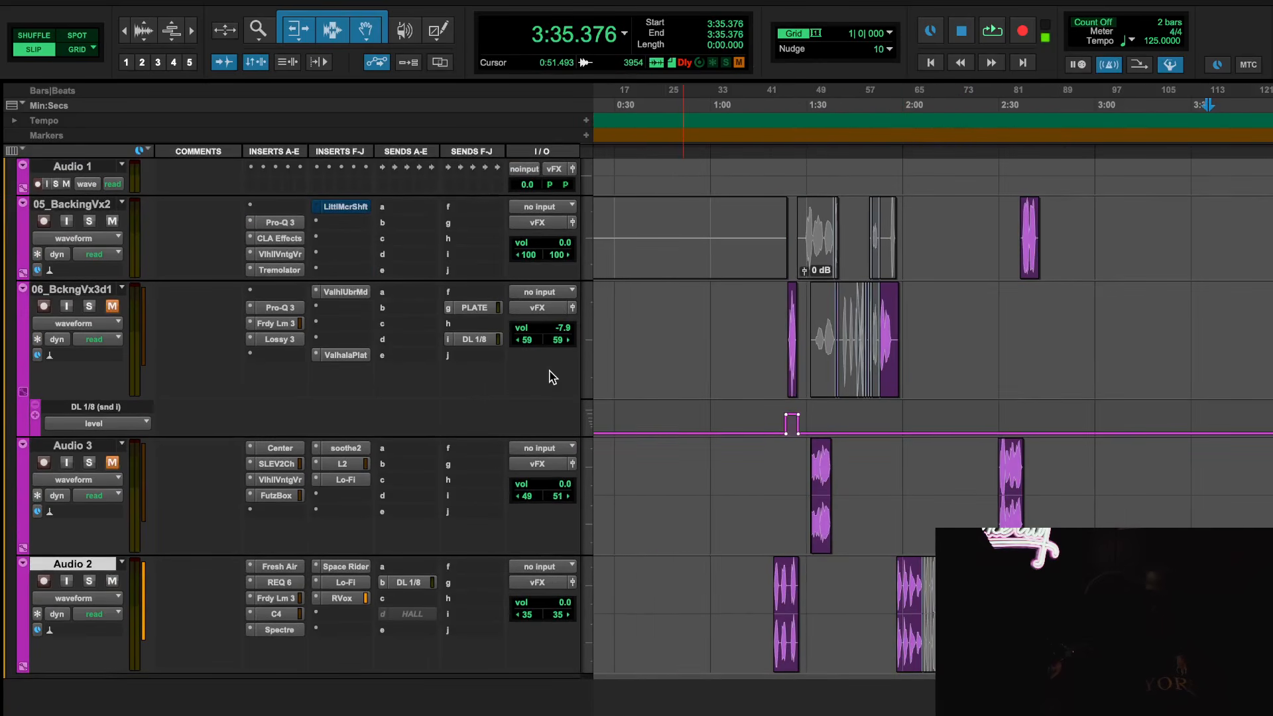
right_click(336, 210)
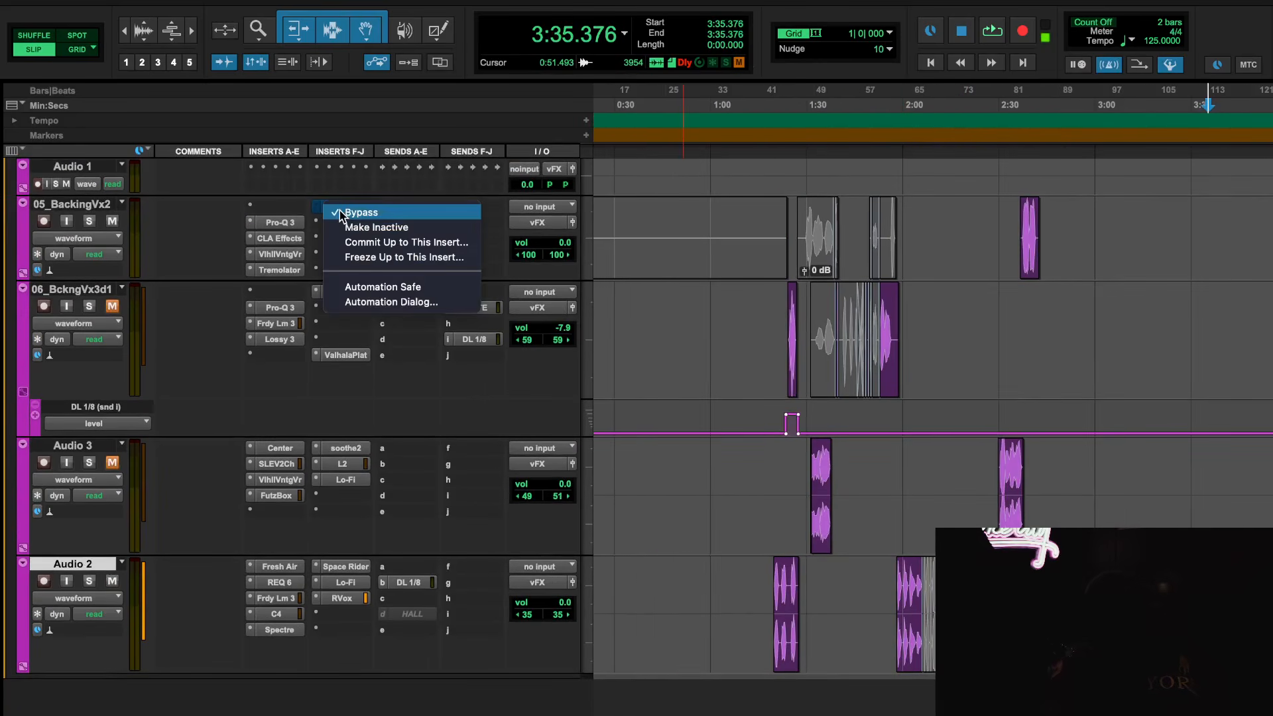
left_click(340, 210)
left_click(339, 211)
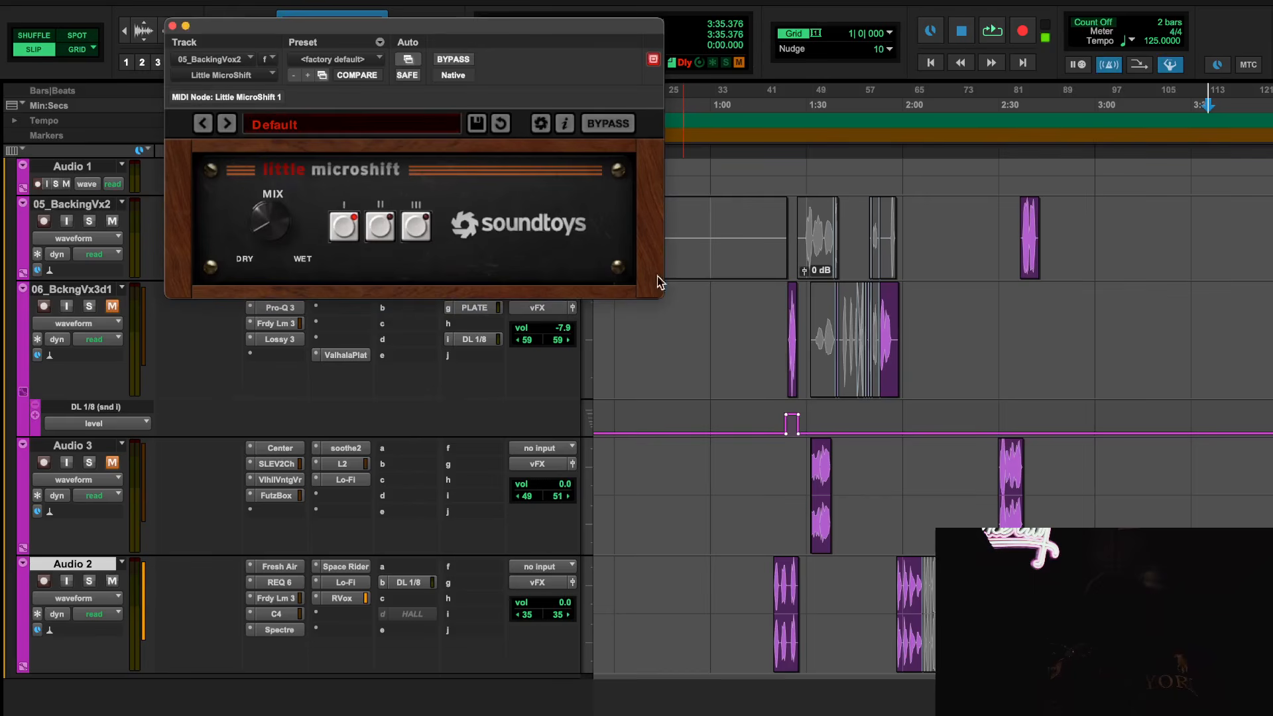
scroll(855, 365, "down", 1)
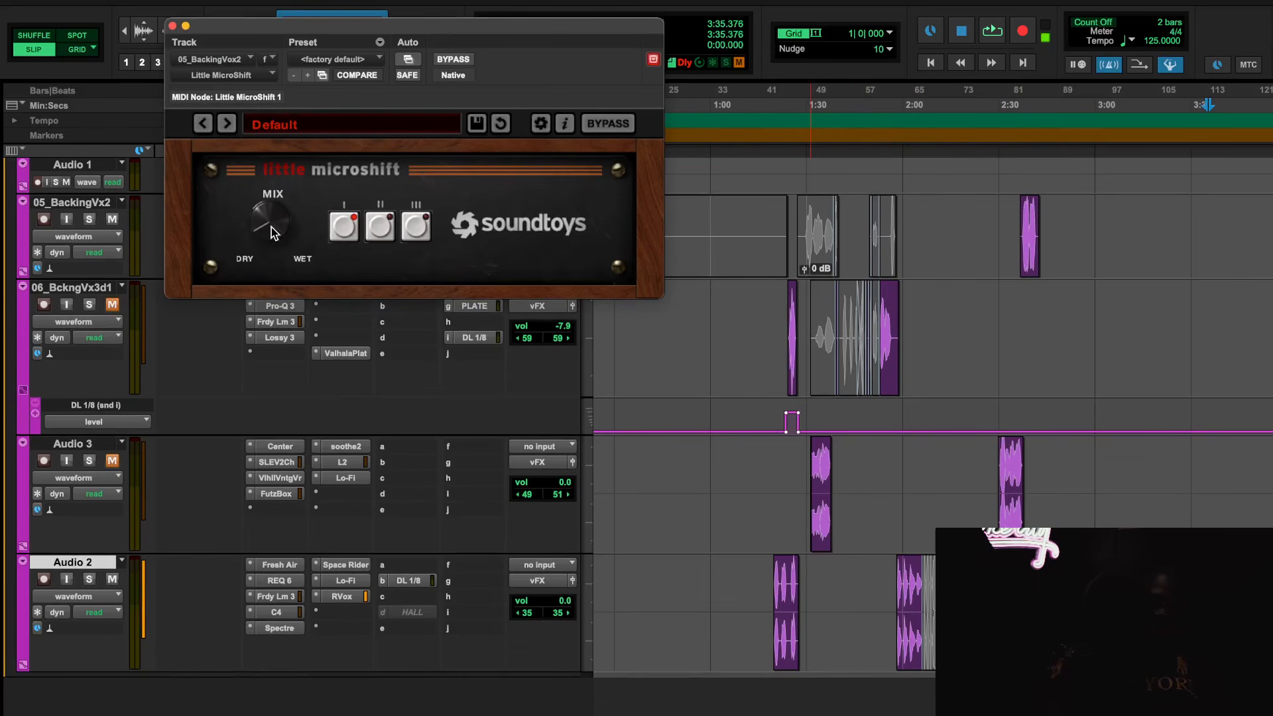
Play the backing vocal from 2:32.562, compare Little MicroShift bypassed and active, and stop playback
left_click(1007, 106)
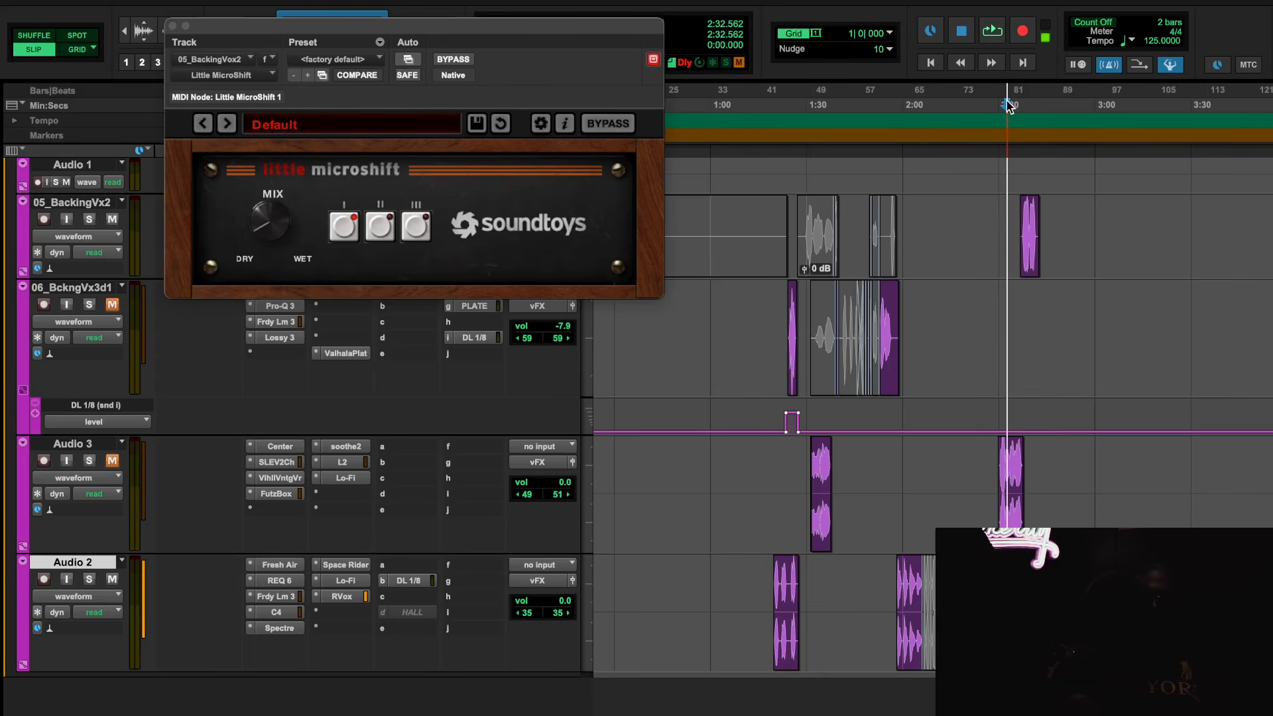
key("space")
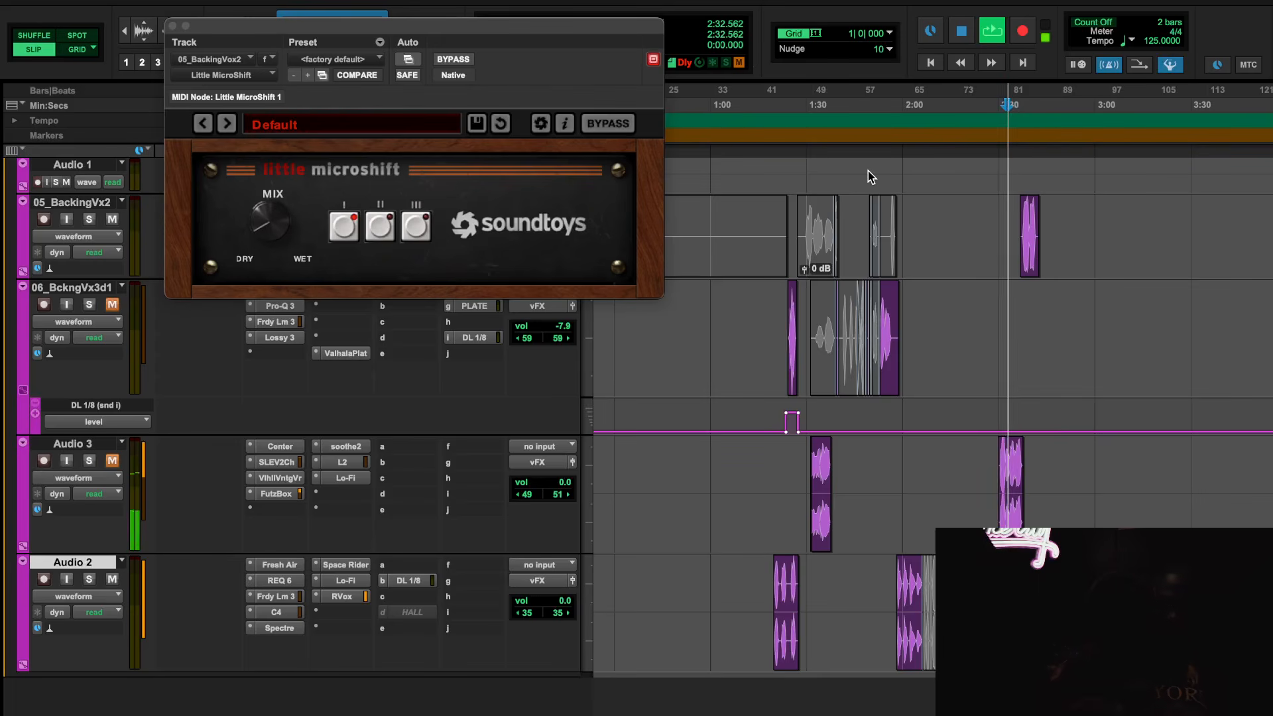
left_click(453, 59)
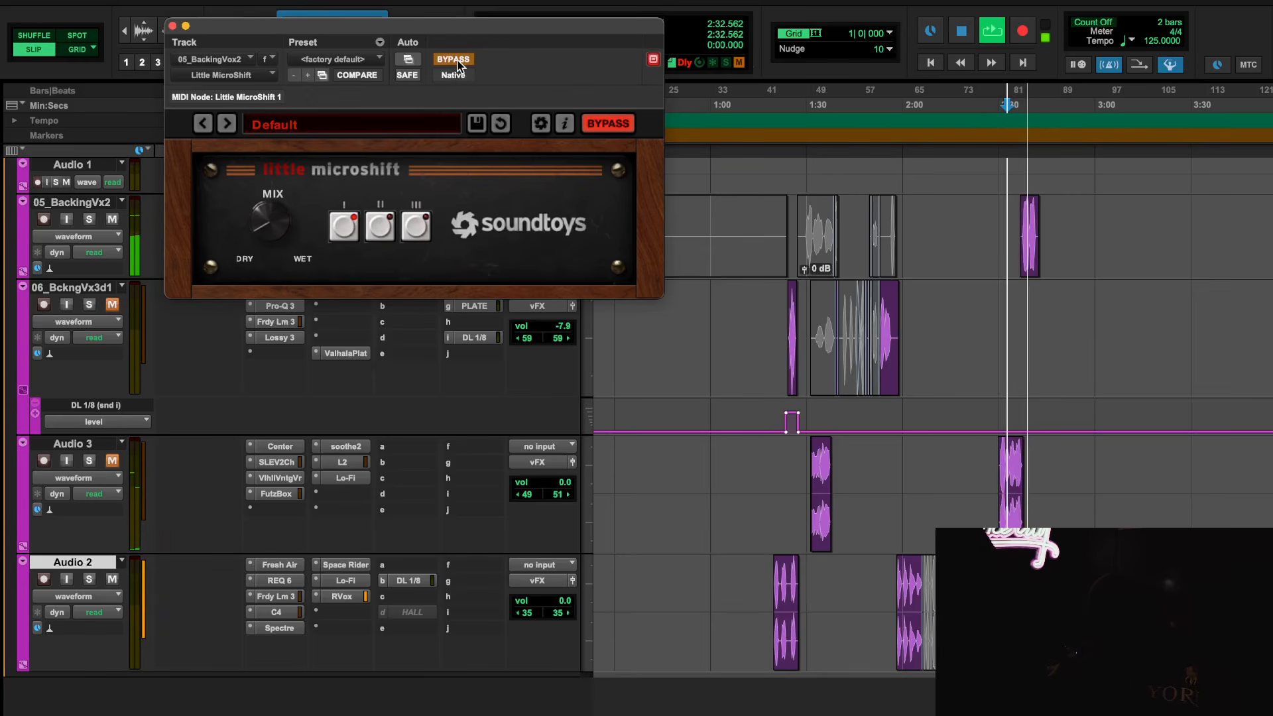
left_click(455, 60)
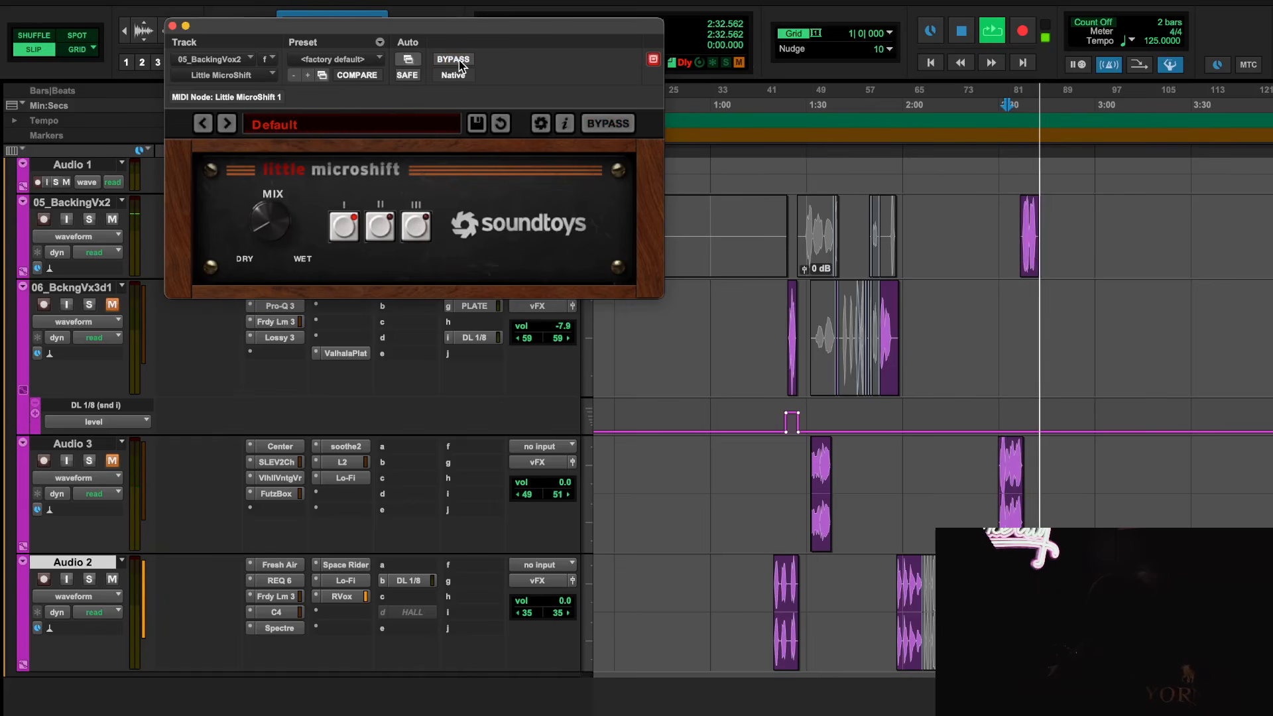
key("space")
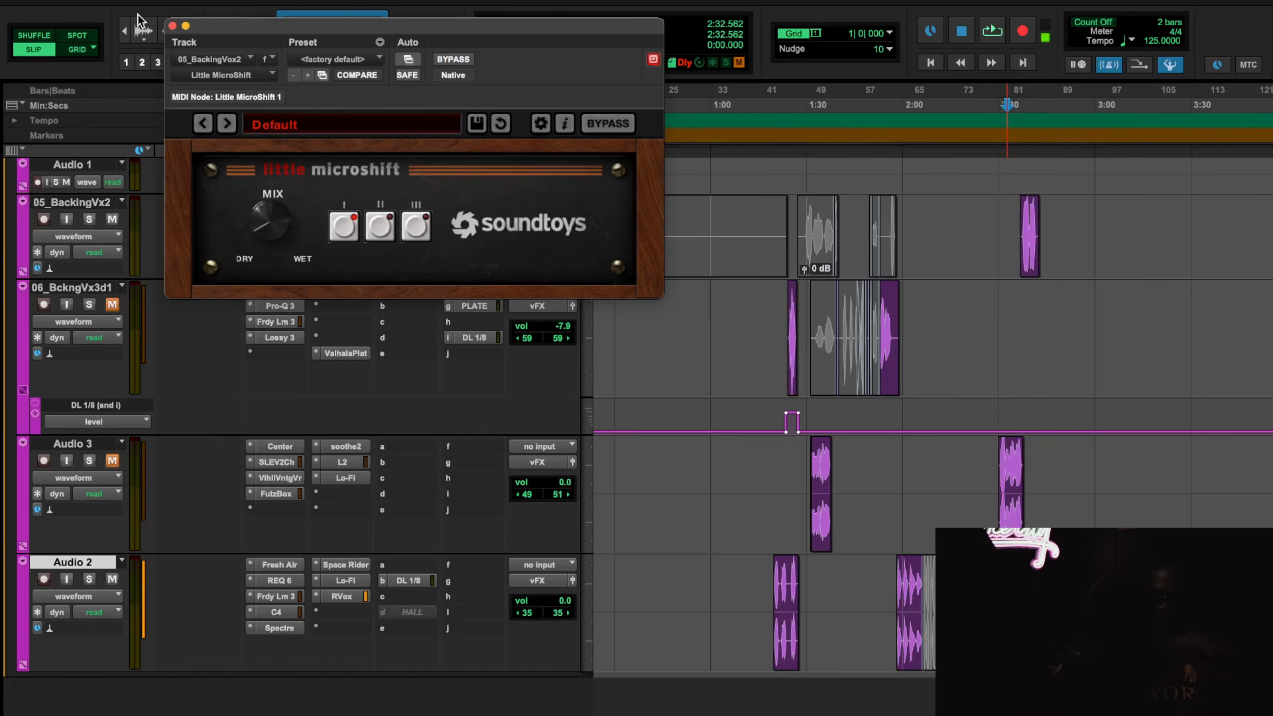
Close Little MicroShift, unmute 06_BckngVx3d1 and move the 05_BackingVx2 track below Audio 2
left_click(172, 26)
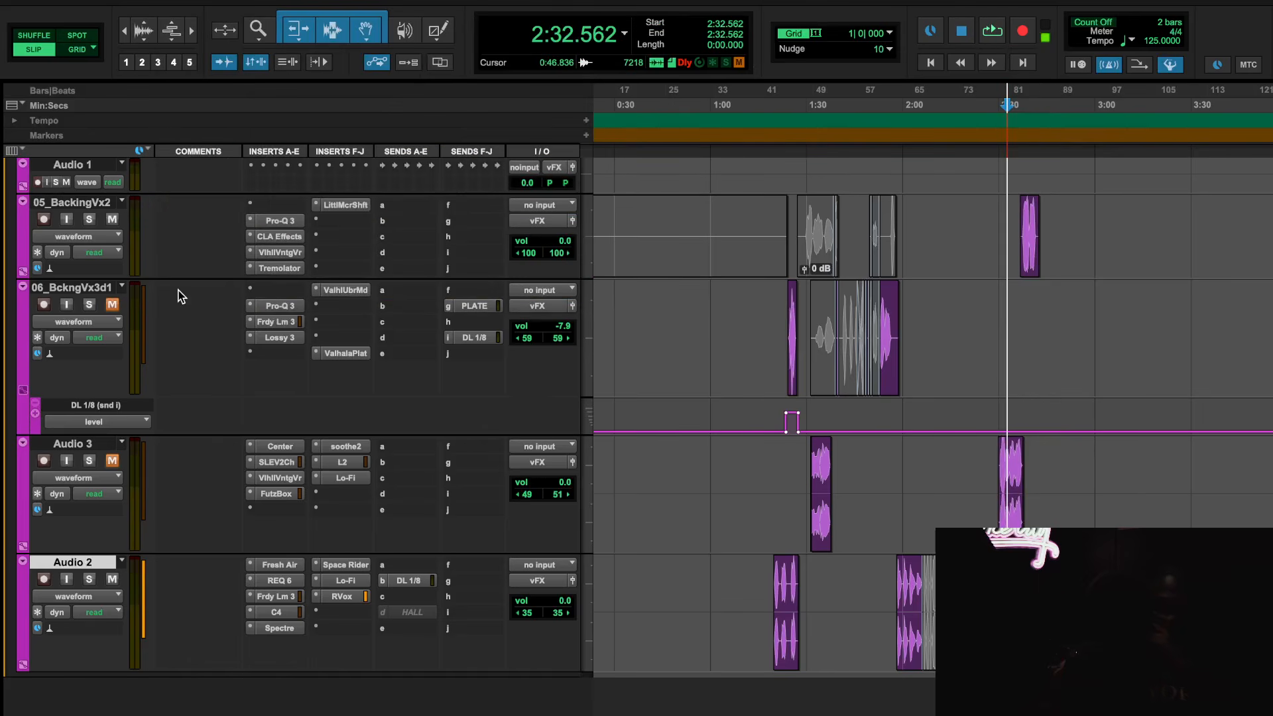
left_click(112, 304)
left_click_drag(89, 203, 101, 633)
scroll(747, 299, "up", 2)
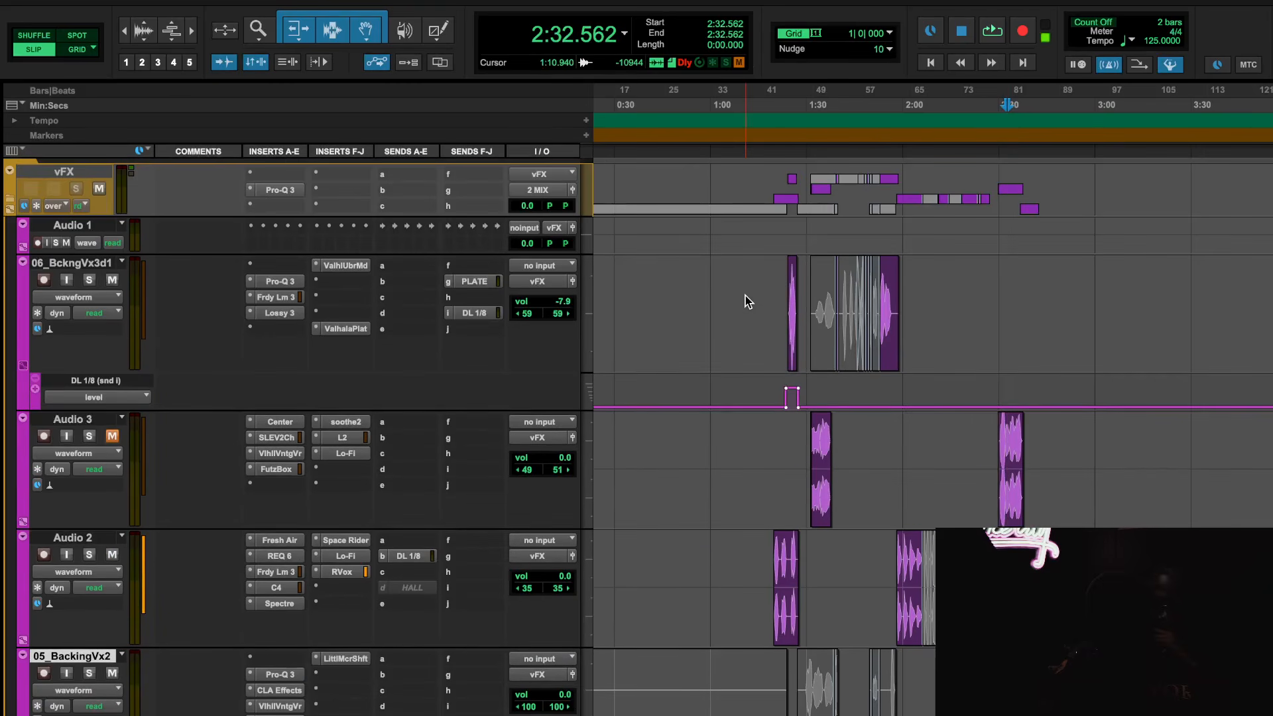
Play the 06_BckngVx3d1 clips from 1:23.221 and from 1:53.583
scroll(745, 301, "up", 2)
scroll(746, 301, "up", 1)
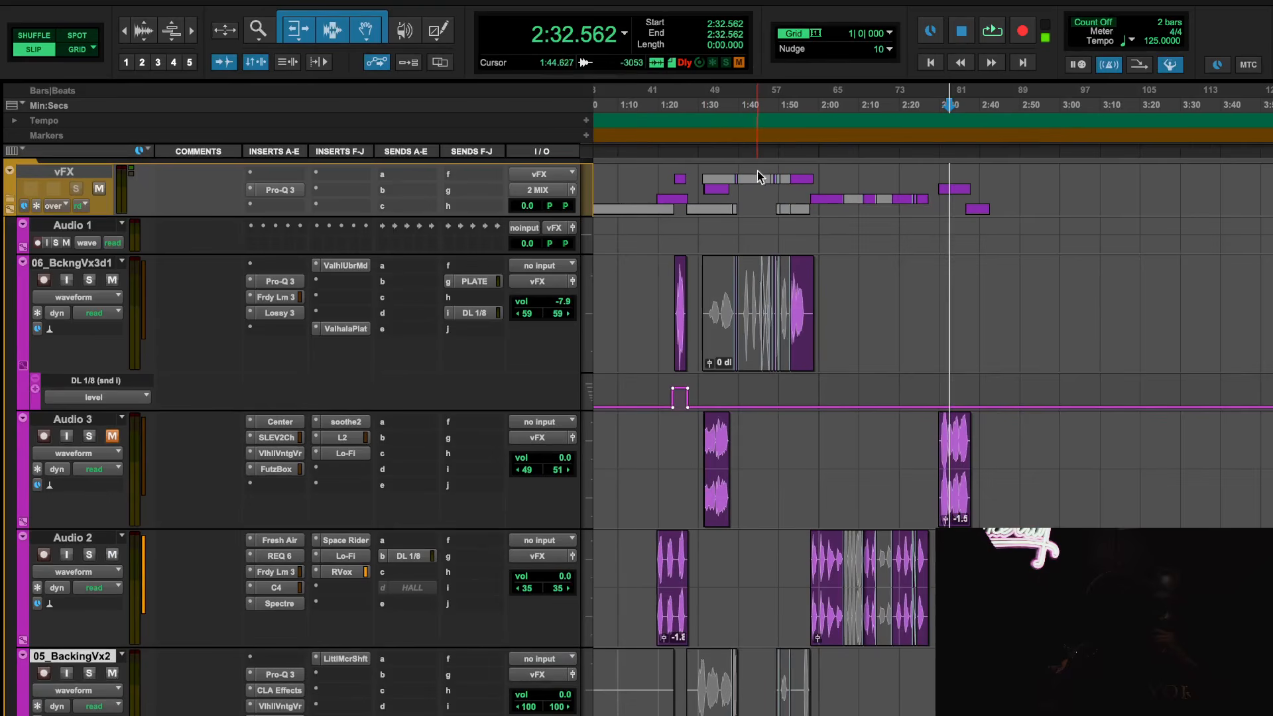
left_click(671, 94)
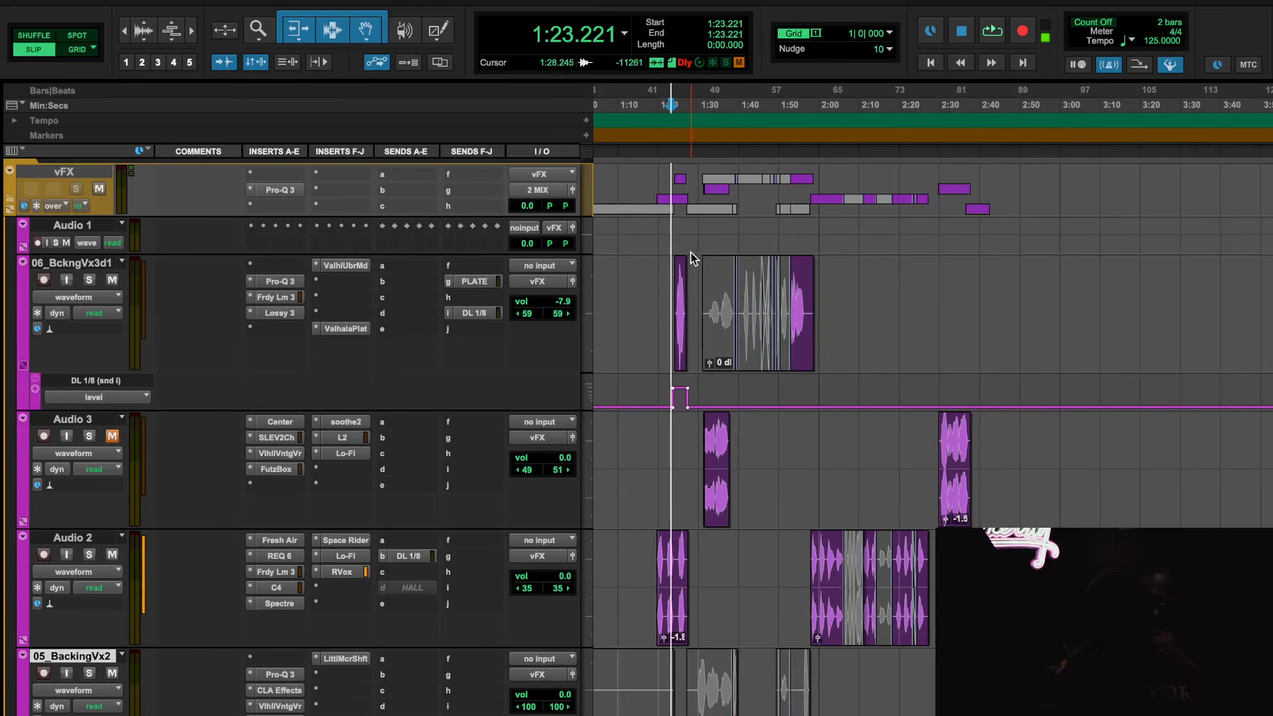
key("space")
scroll(675, 213, "down", 2)
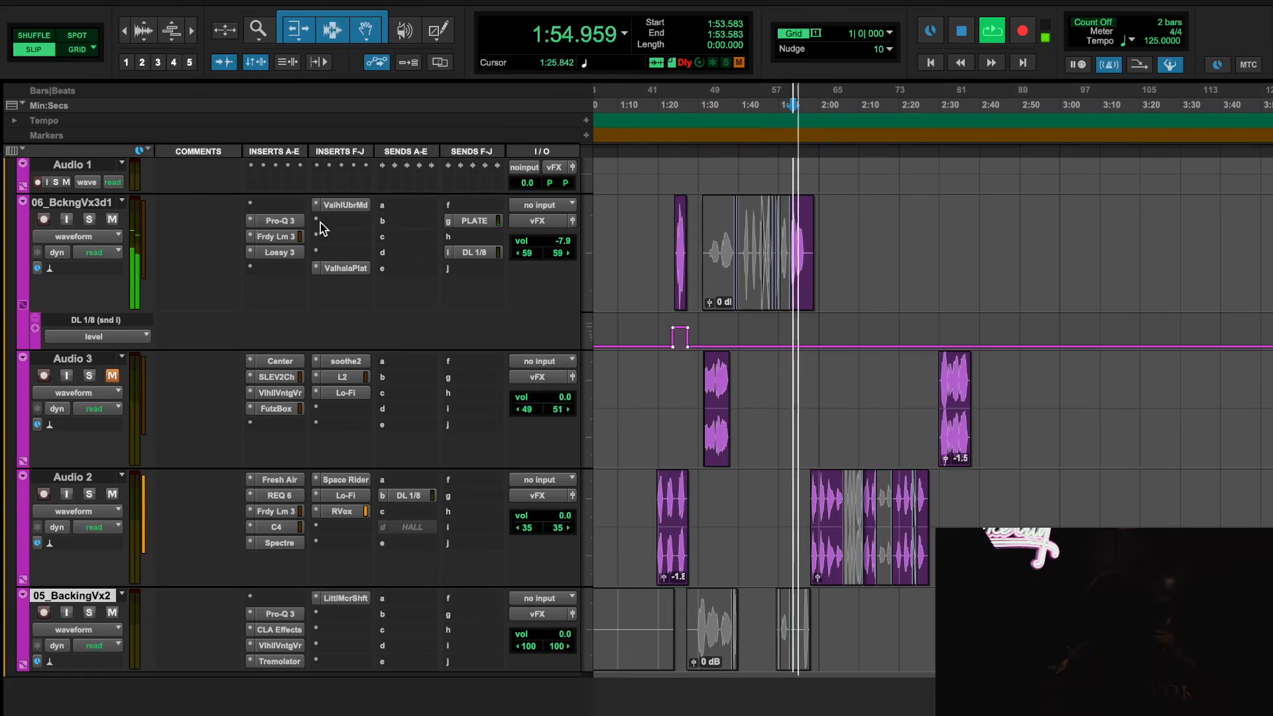
Play from 1:23.658, set the upper filter range of Lossy 3 on 06_BckngVx3d1 to 3.82 kHz, and stop playback
left_click(673, 102)
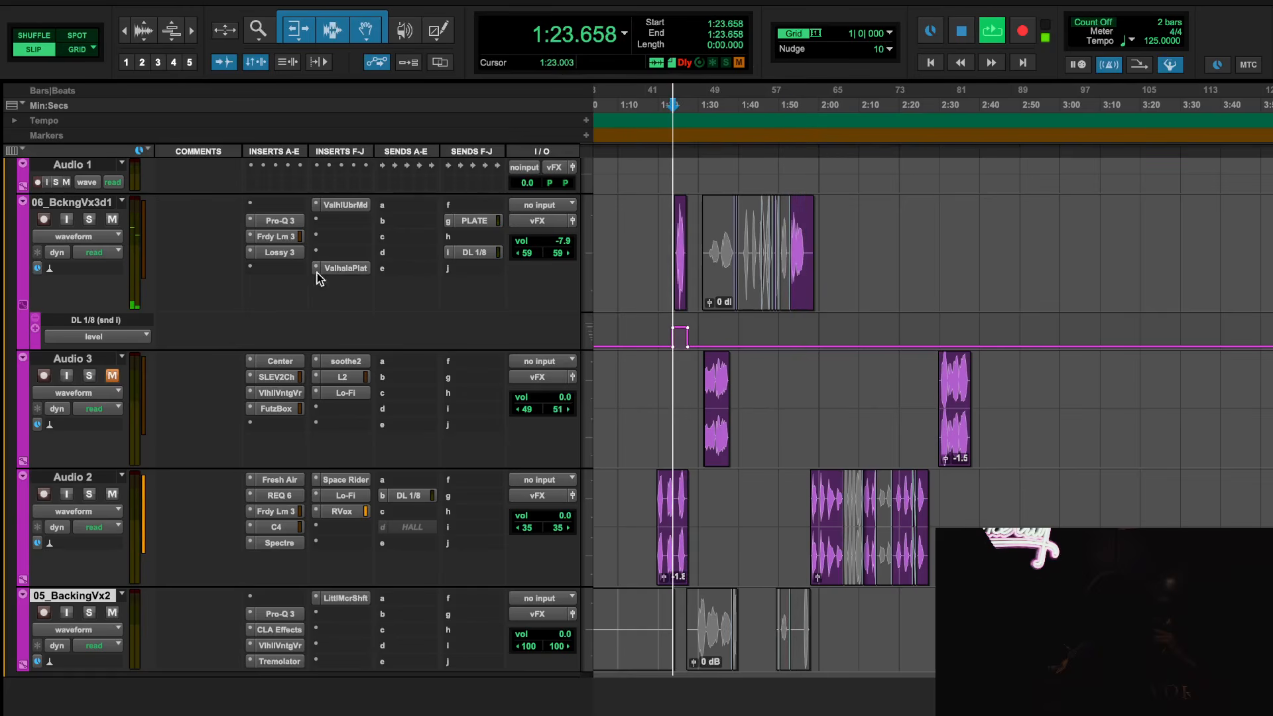
left_click(296, 252)
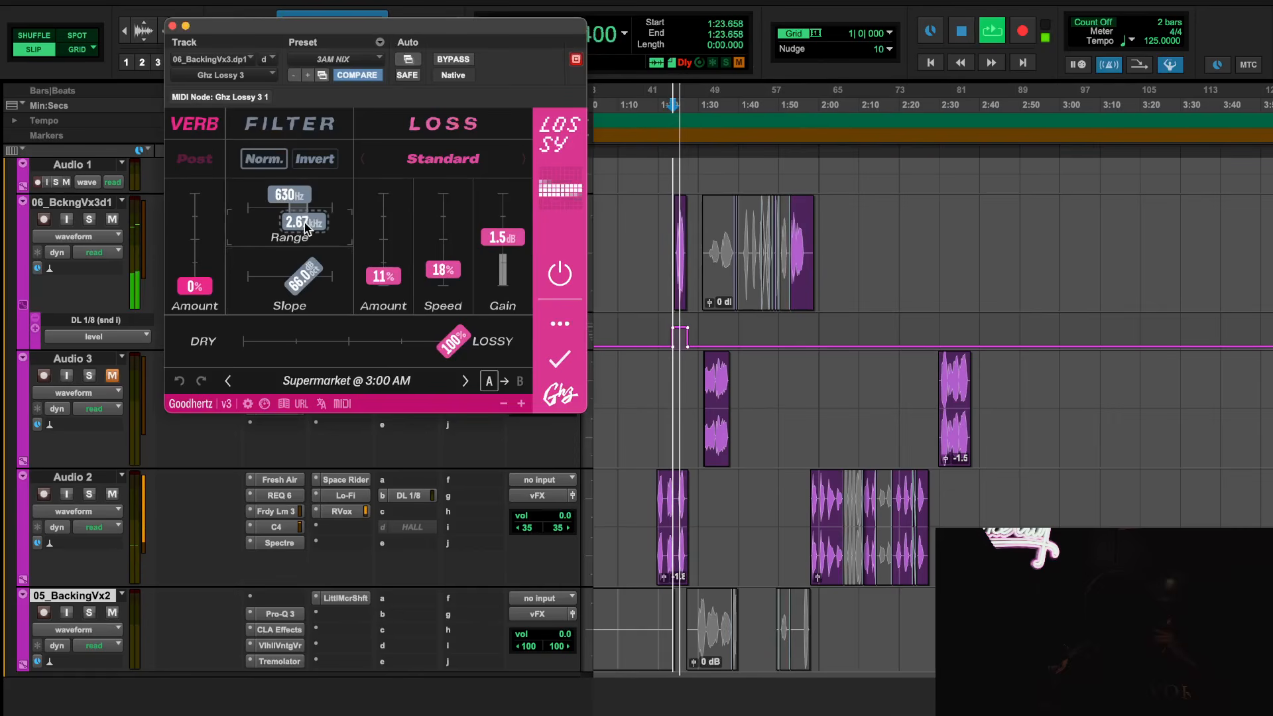
left_click_drag(309, 228, 312, 229)
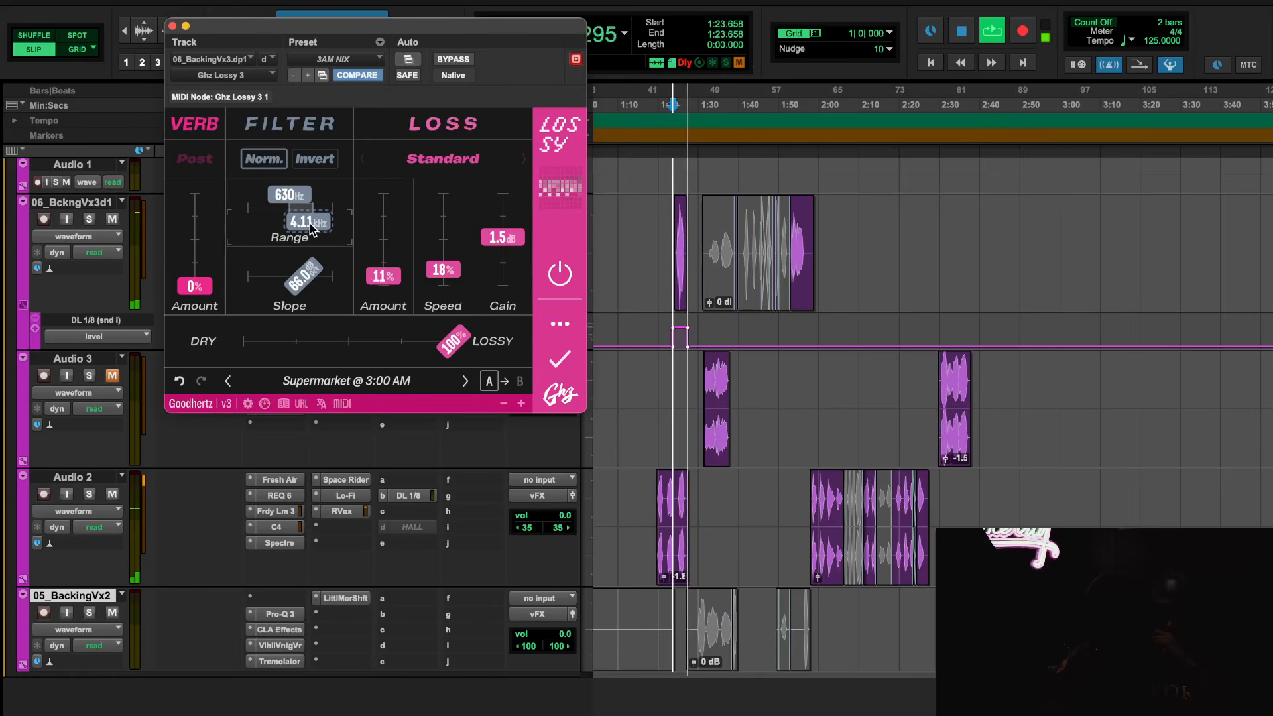
left_click(172, 27)
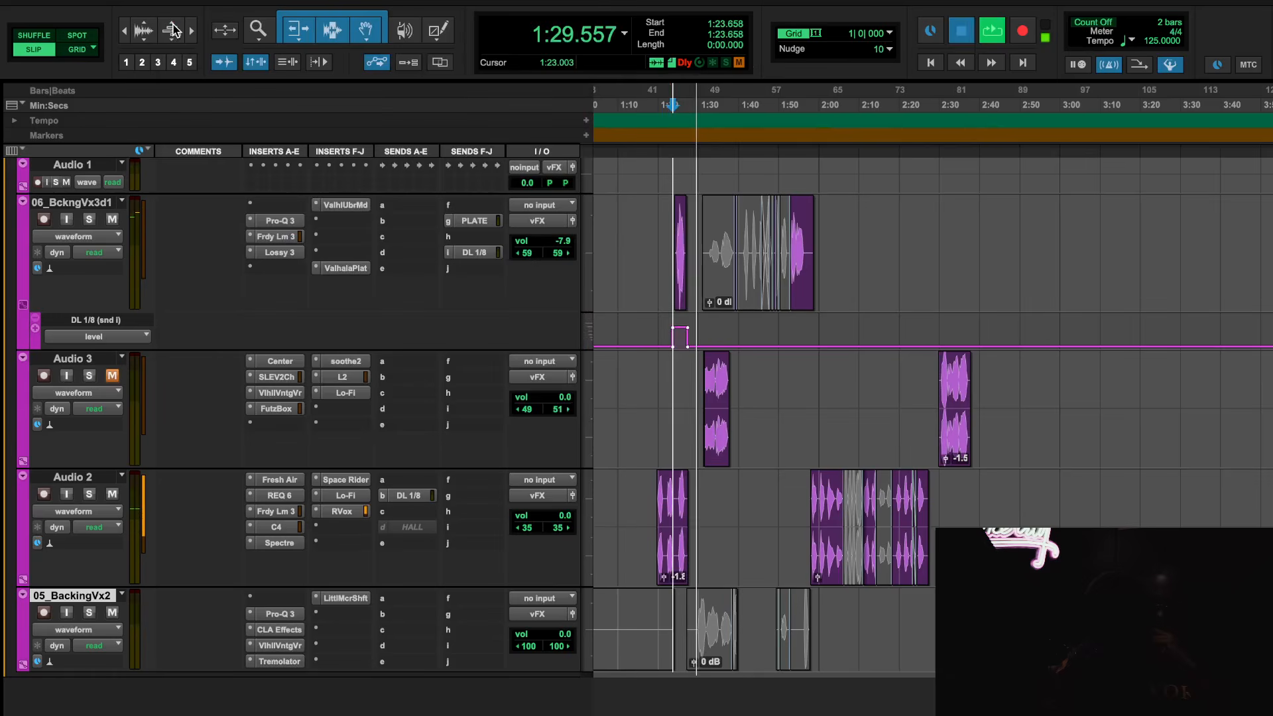
key("space")
Bypass the Valhalla ÜberMod, Valhalla Plate, Lossy 3 and Faraday Limiter 3 inserts on 06_BckngVx3d1, leaving Pro-Q 3 active
left_click(277, 222)
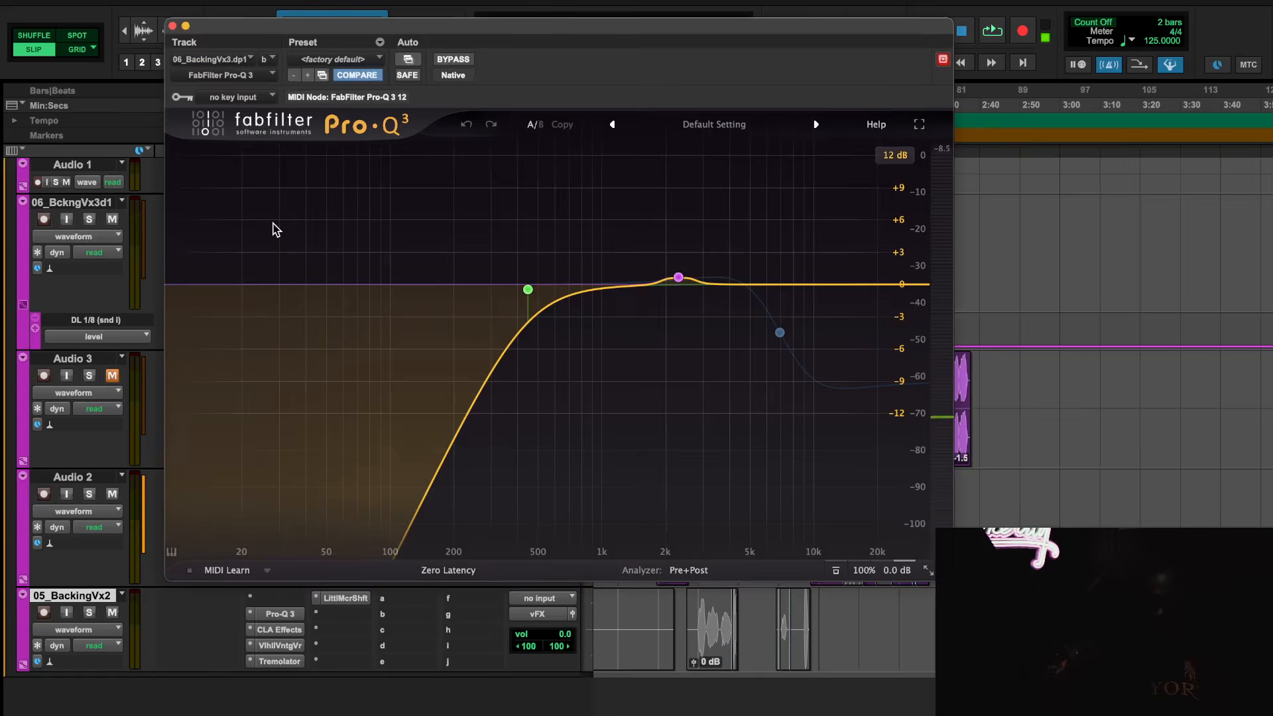
left_click(172, 26)
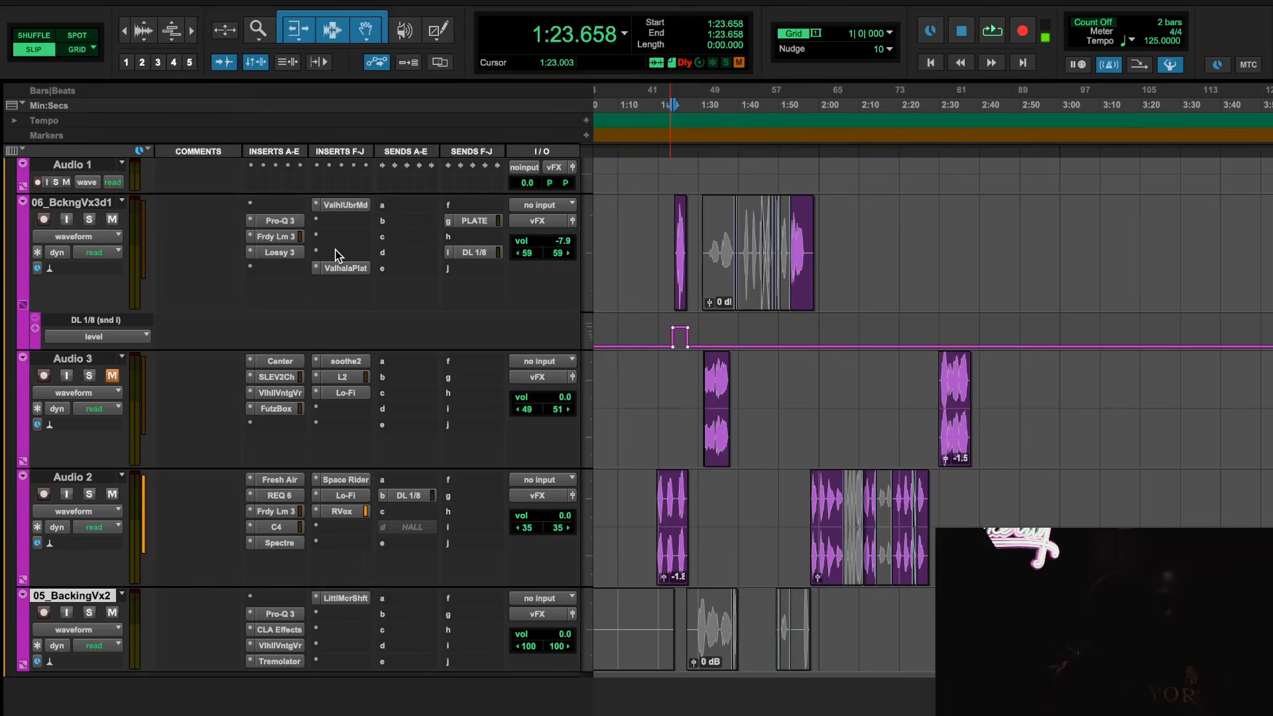
left_click(336, 206, "shift+super")
left_click(284, 251, "super")
left_click(283, 238, "super")
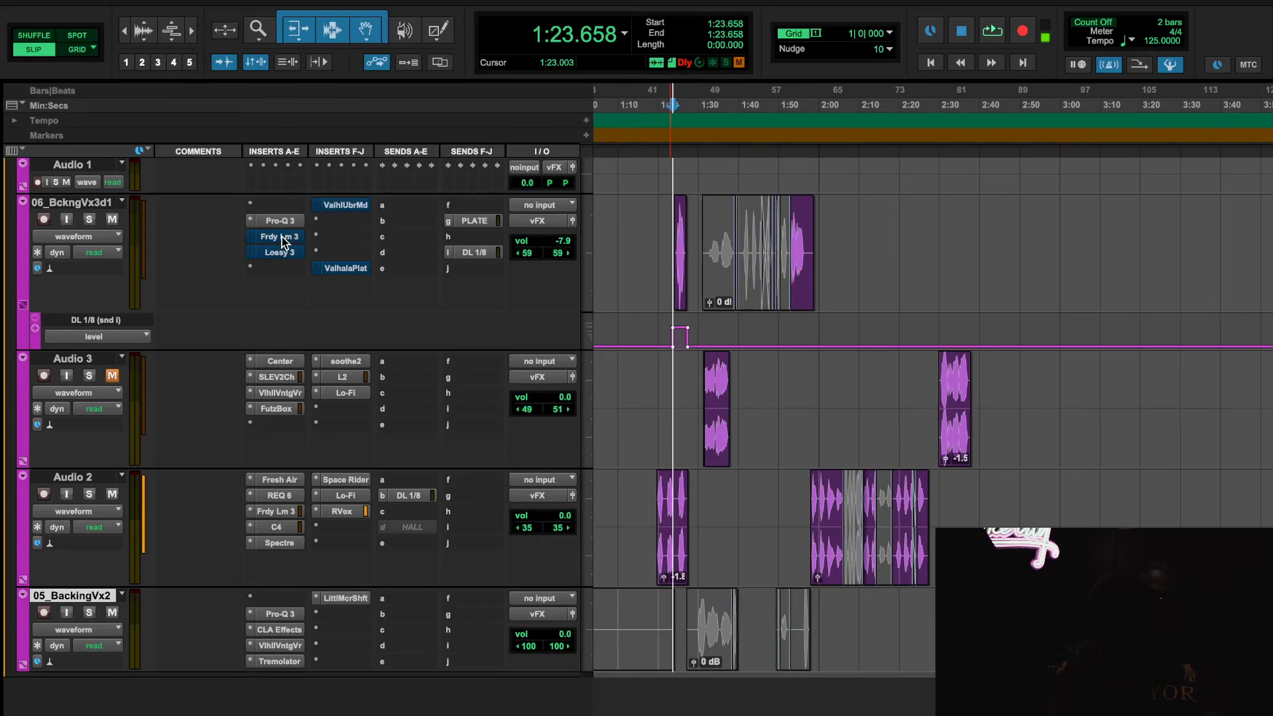
Examine the Pro-Q 3 bands on 06_BckngVx3d1 and audition the EQ alone from 1:23.658
left_click(286, 227)
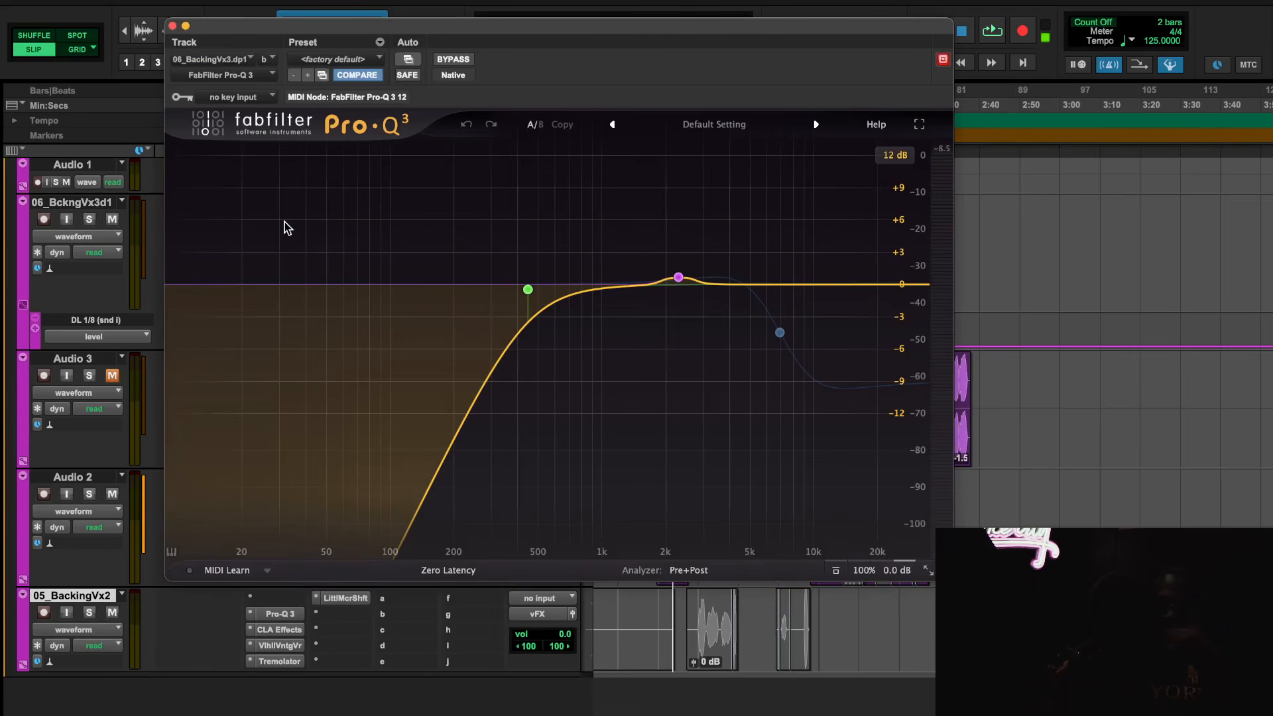
mouse_move(685, 285)
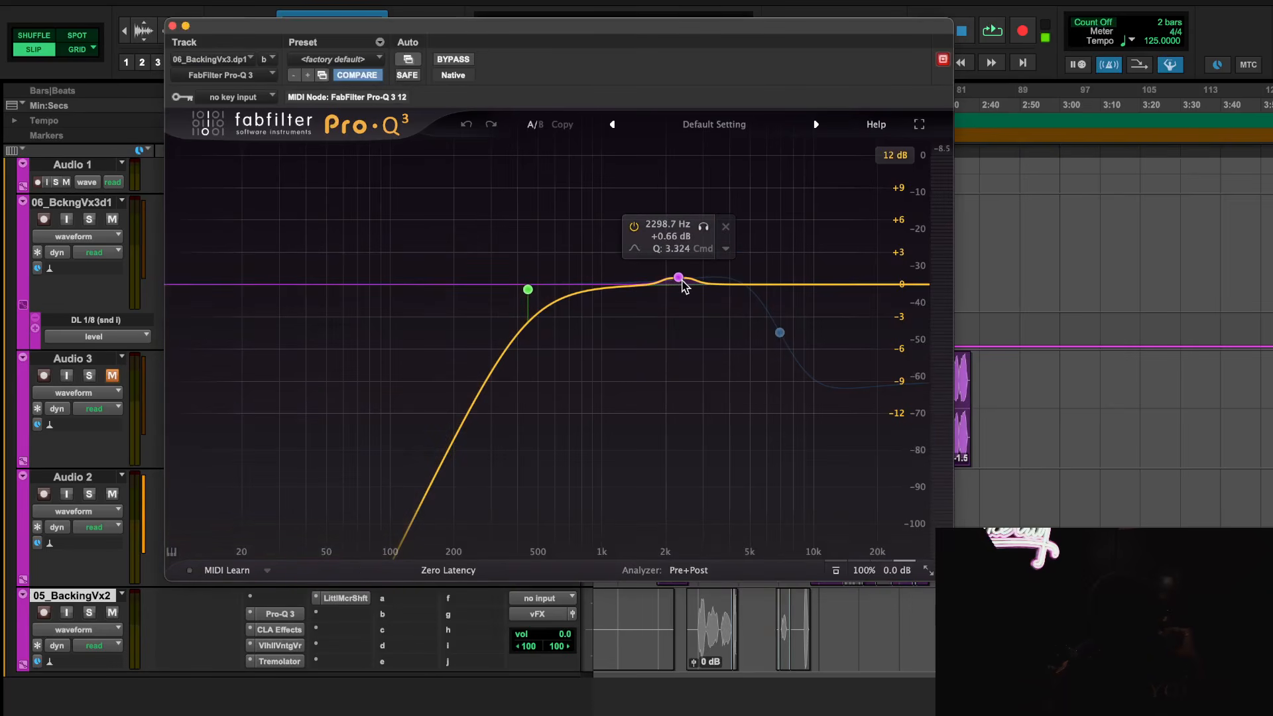
key("space")
left_click_drag(273, 21, 259, 23)
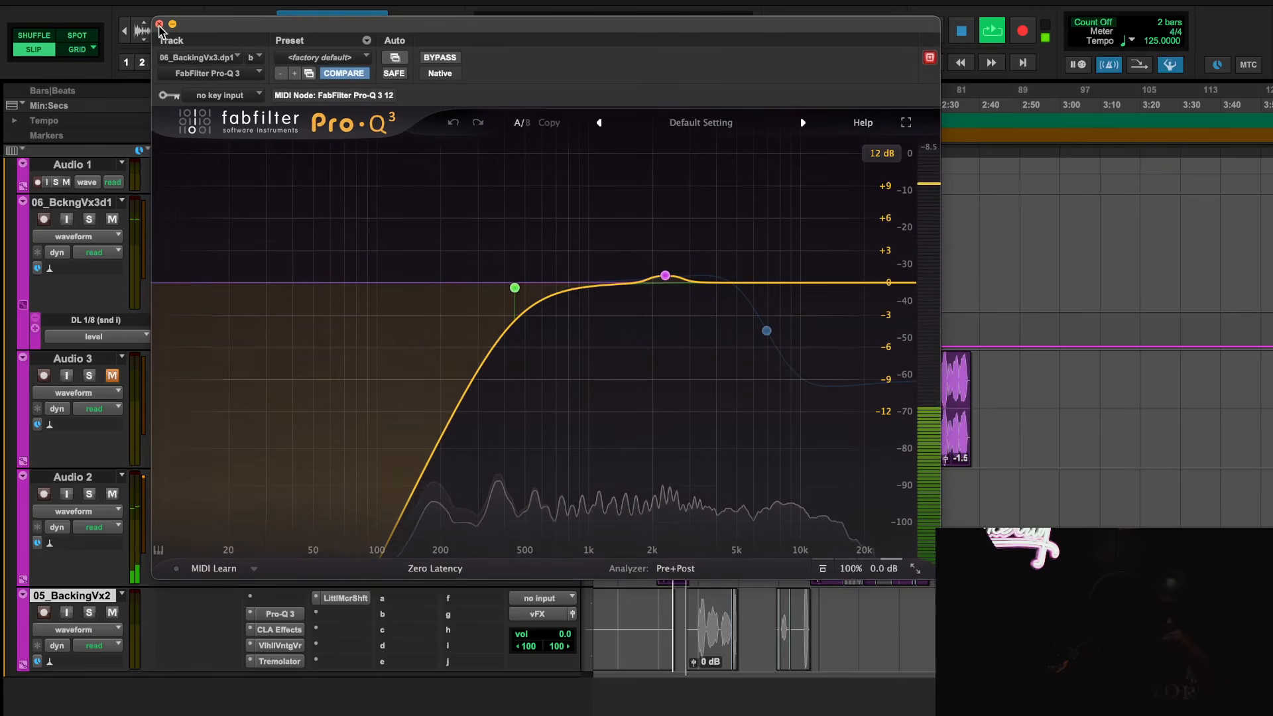
left_click(159, 24)
Take Faraday Limiter 3 on 06_BckngVx3d1 out of bypass, audition it from 1:23.658 and solo the track
left_click(278, 236)
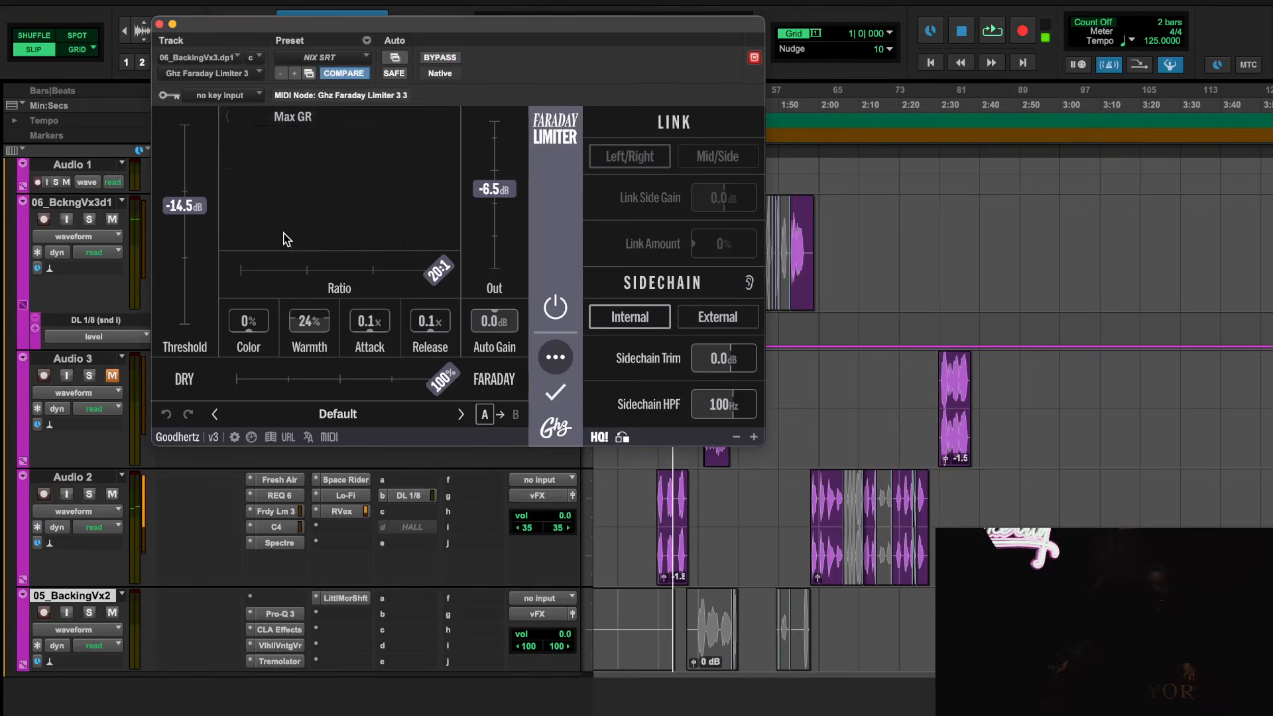
key("space")
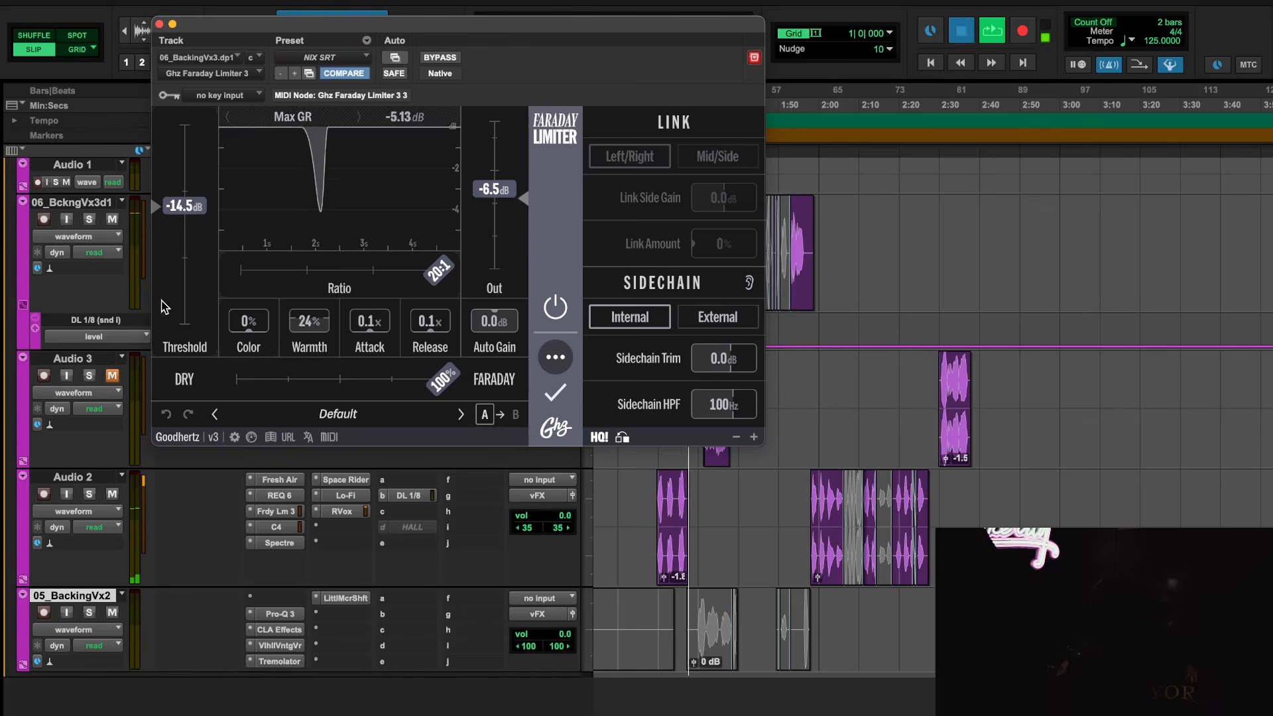
left_click(89, 219)
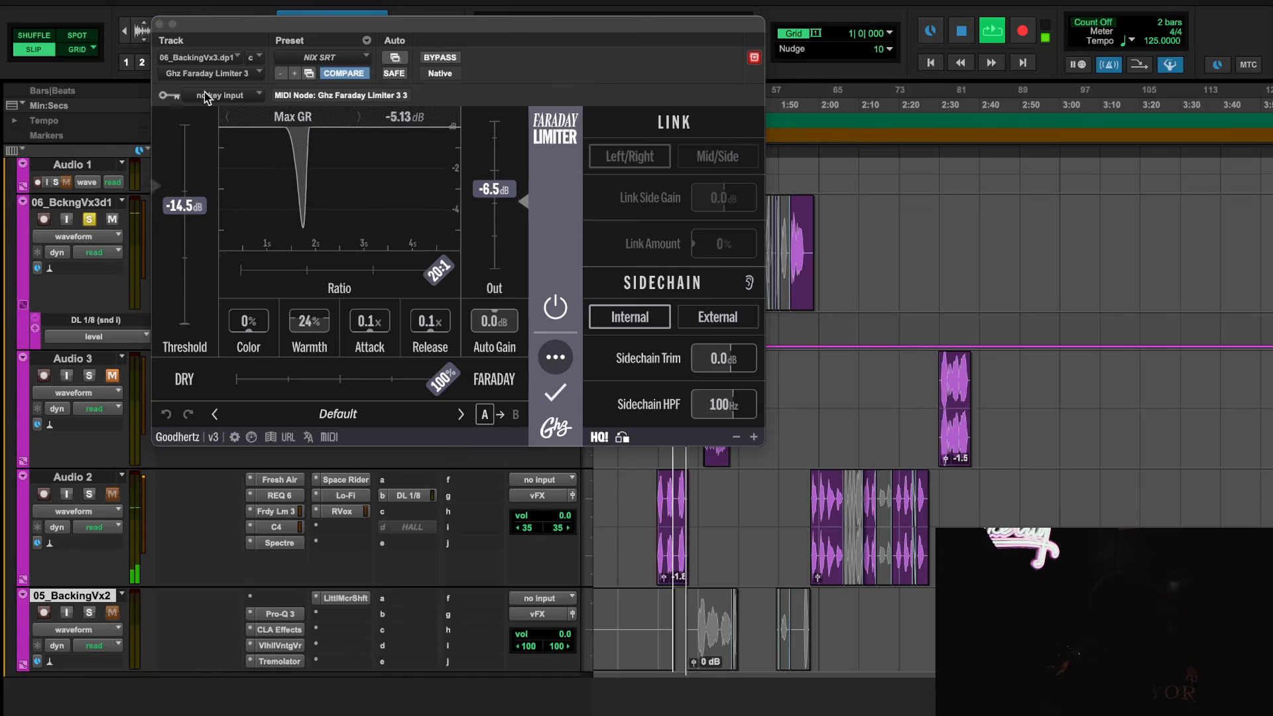
left_click(159, 25)
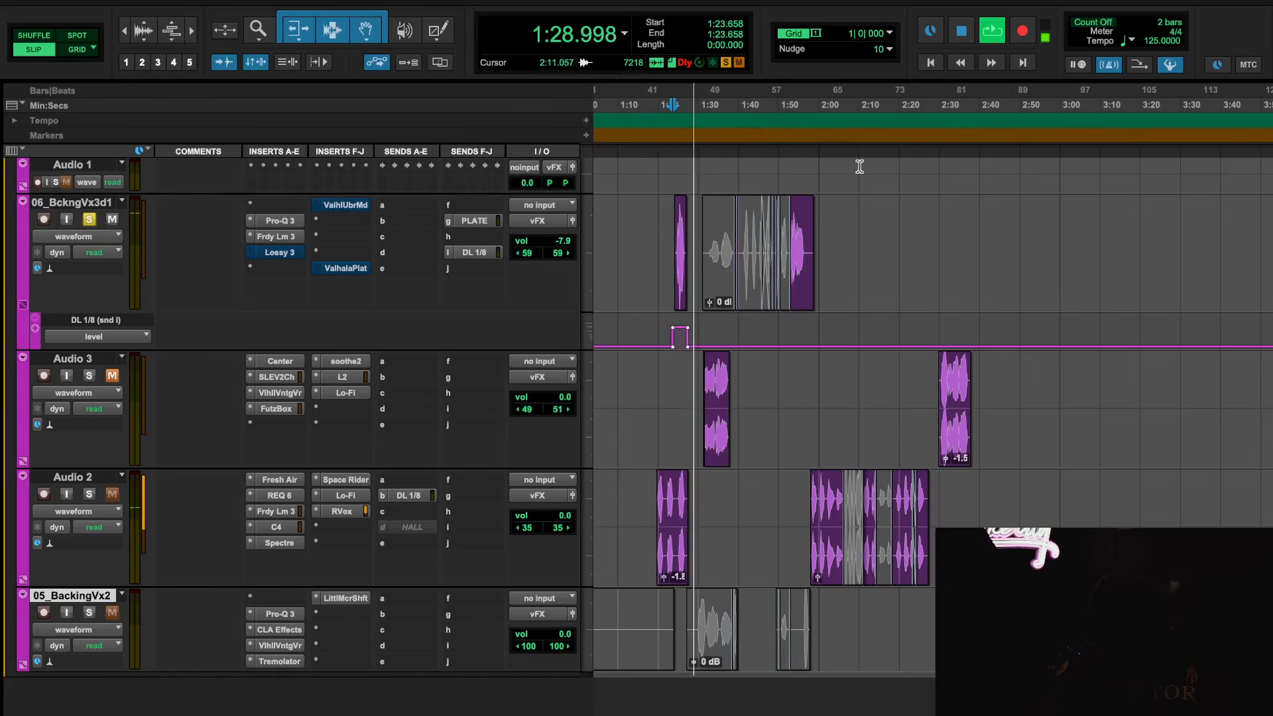
Play 06_BckngVx3d1 from 1:53.583 without Lossy 3, take Lossy 3 out of bypass and audition the same passage again
left_click(793, 97)
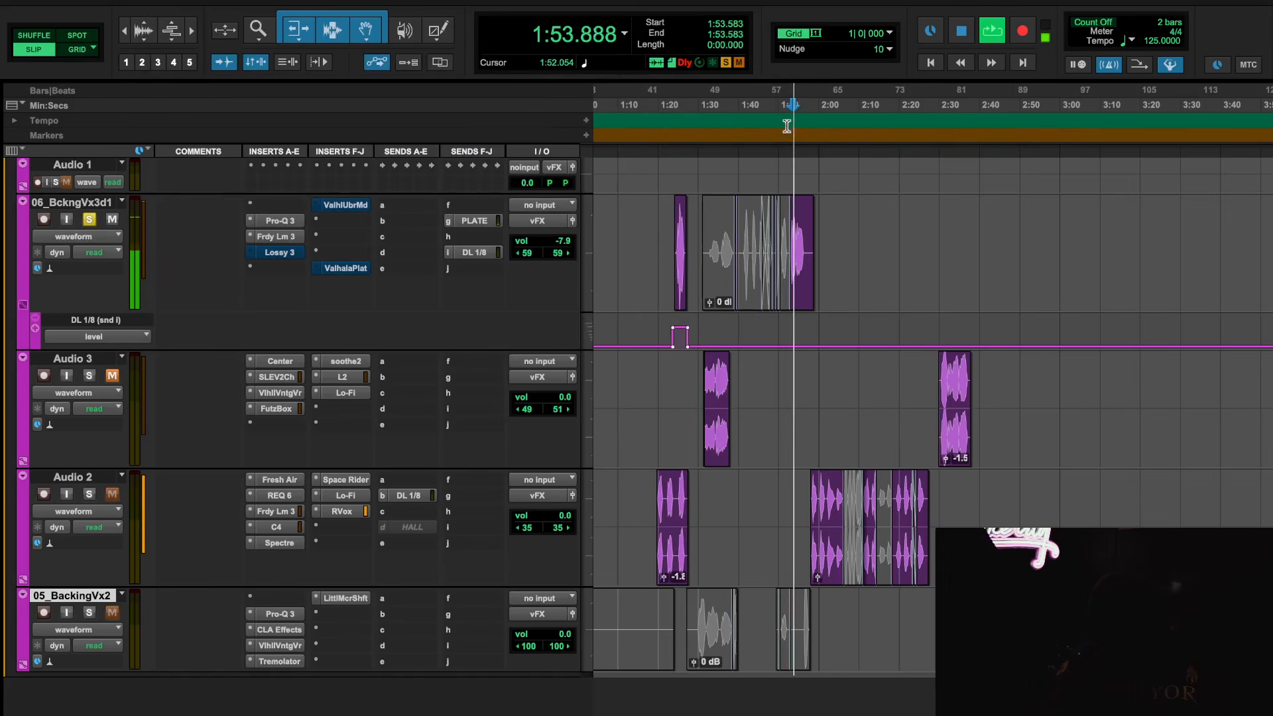
key("space")
left_click(279, 252)
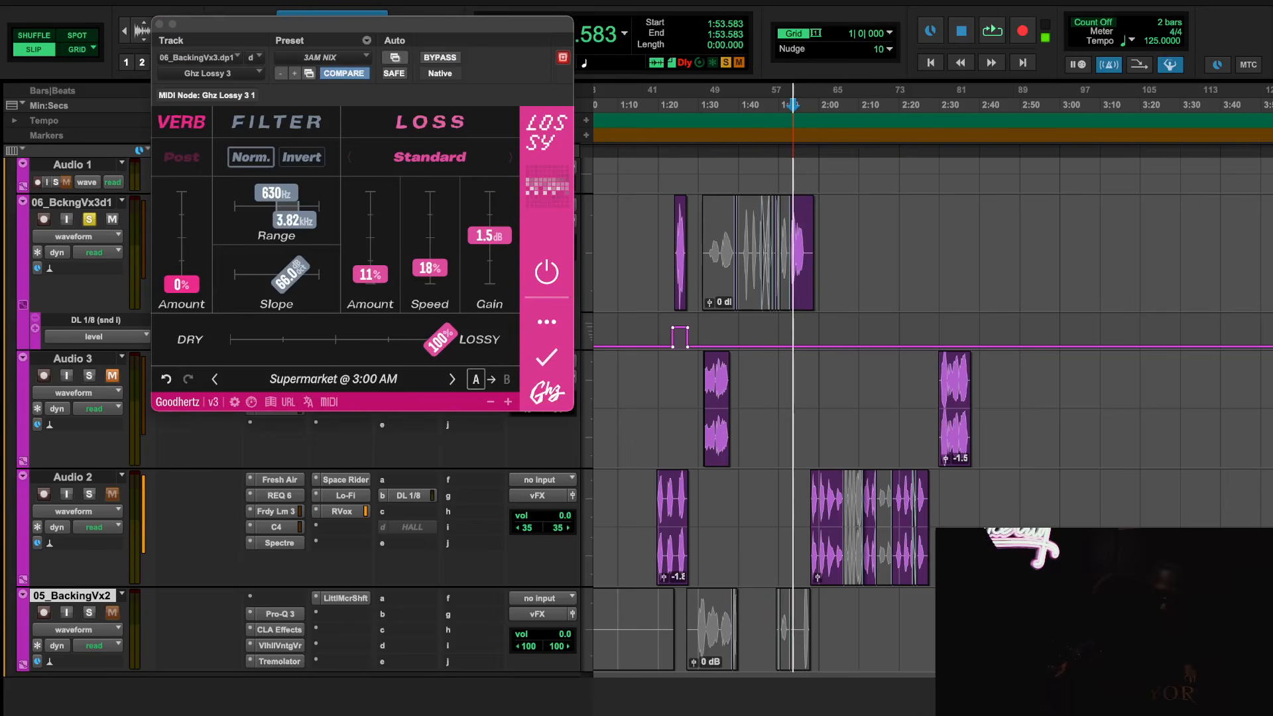
key("space")
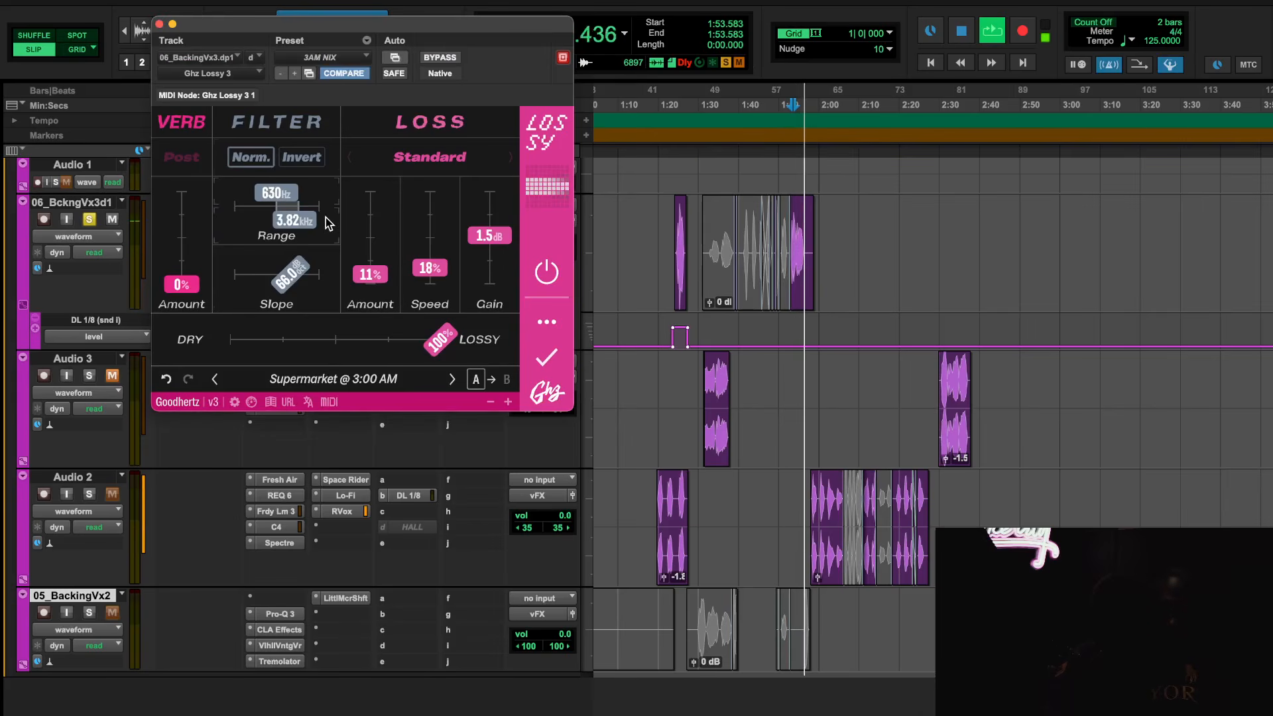
key("space")
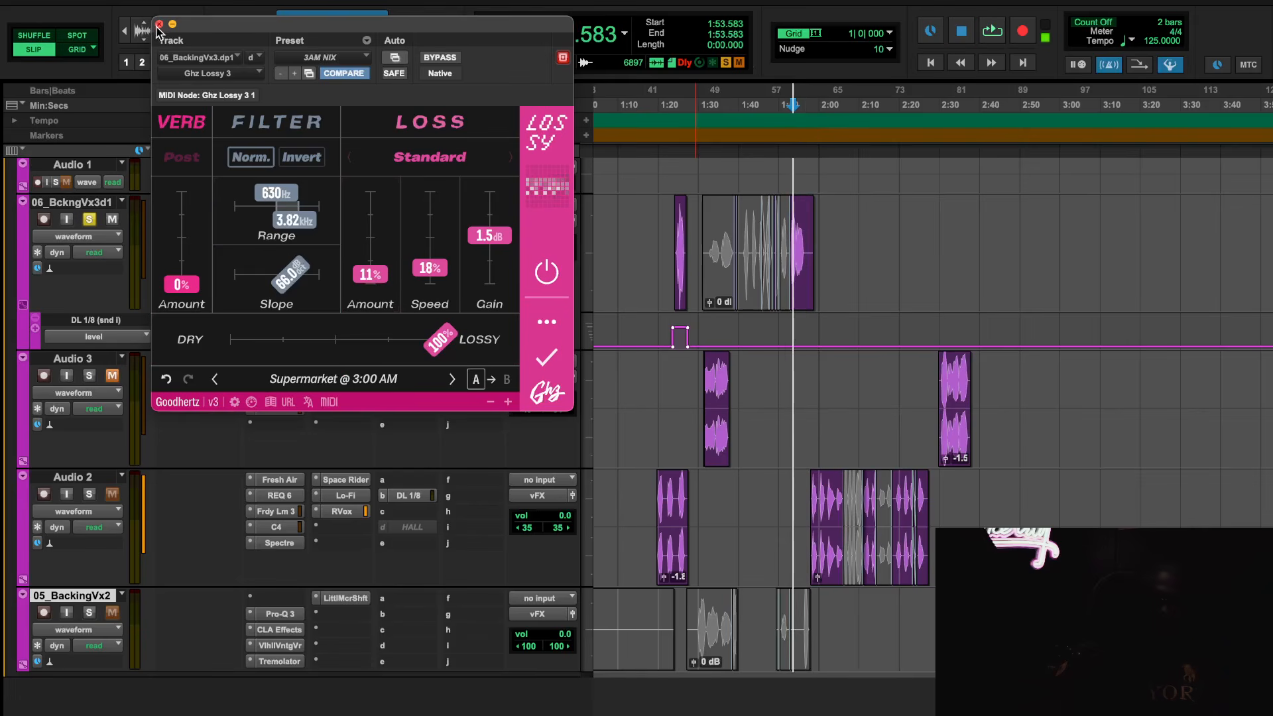
left_click(159, 24)
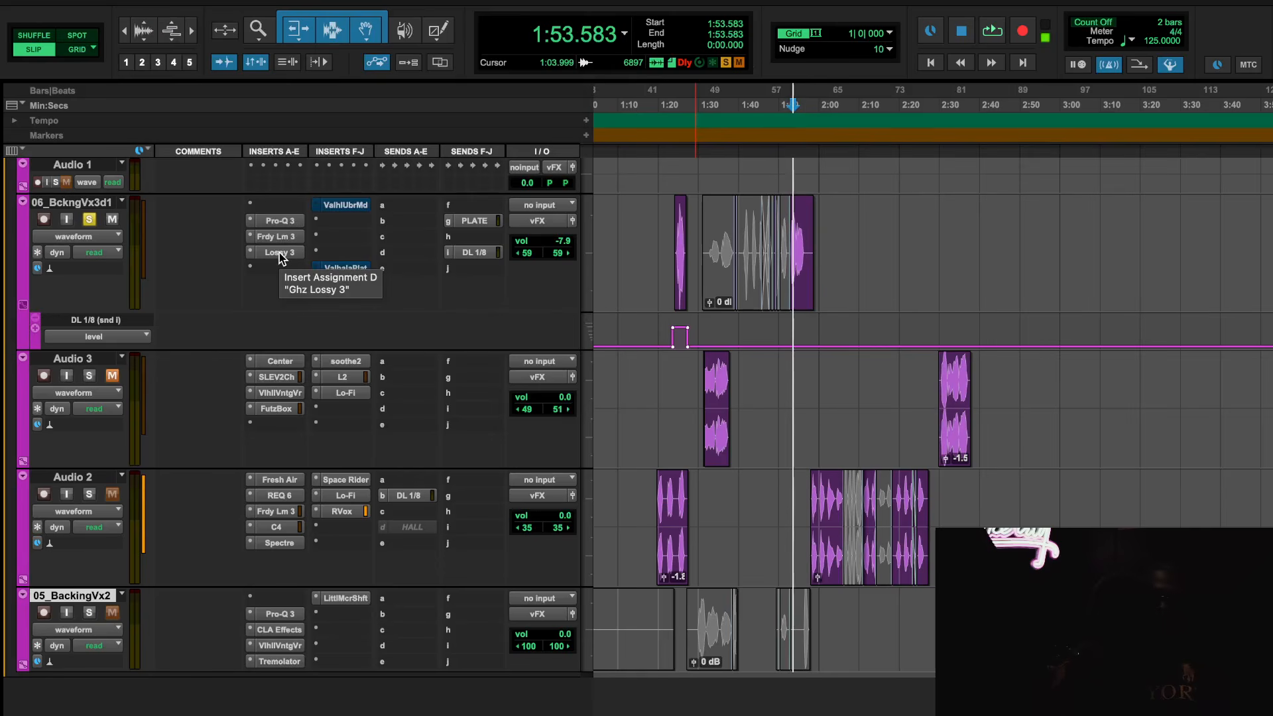
Take ValhallaÜberMod on 06_BckngVx3d1 out of bypass and browse its Valhalla preset categories, keeping Subtle2TapChorus
left_click(346, 206)
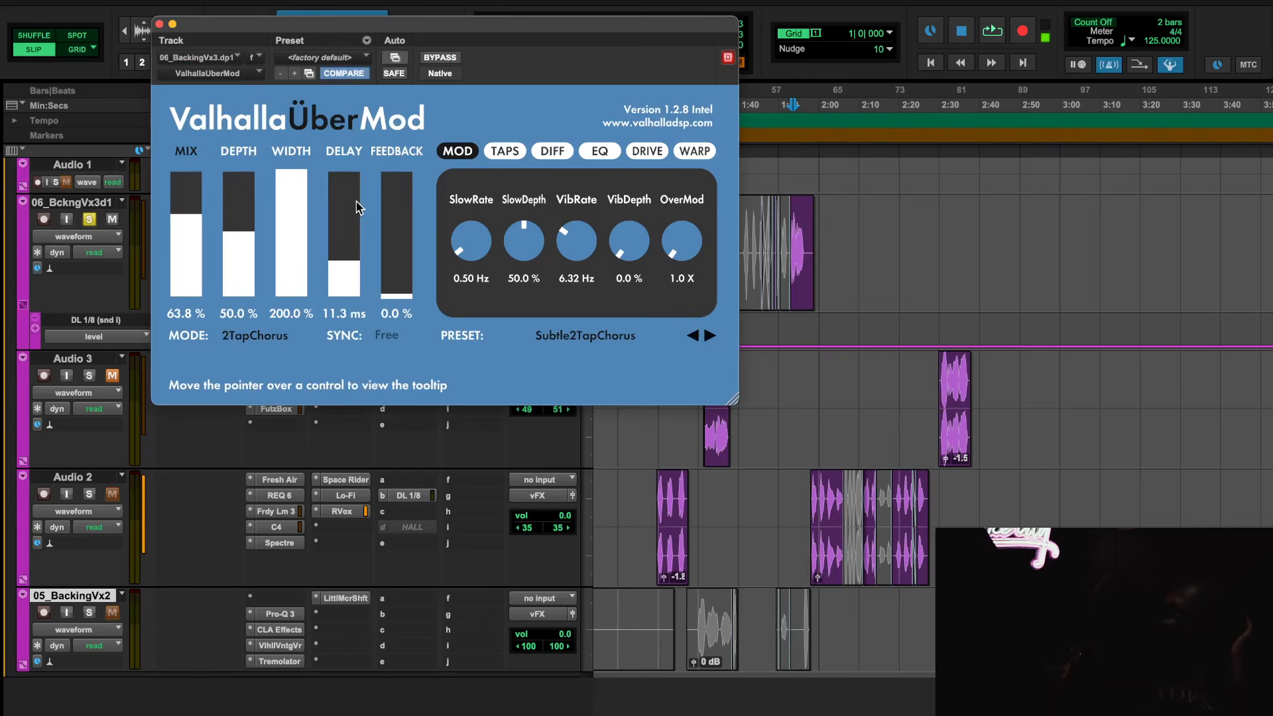
left_click(600, 337)
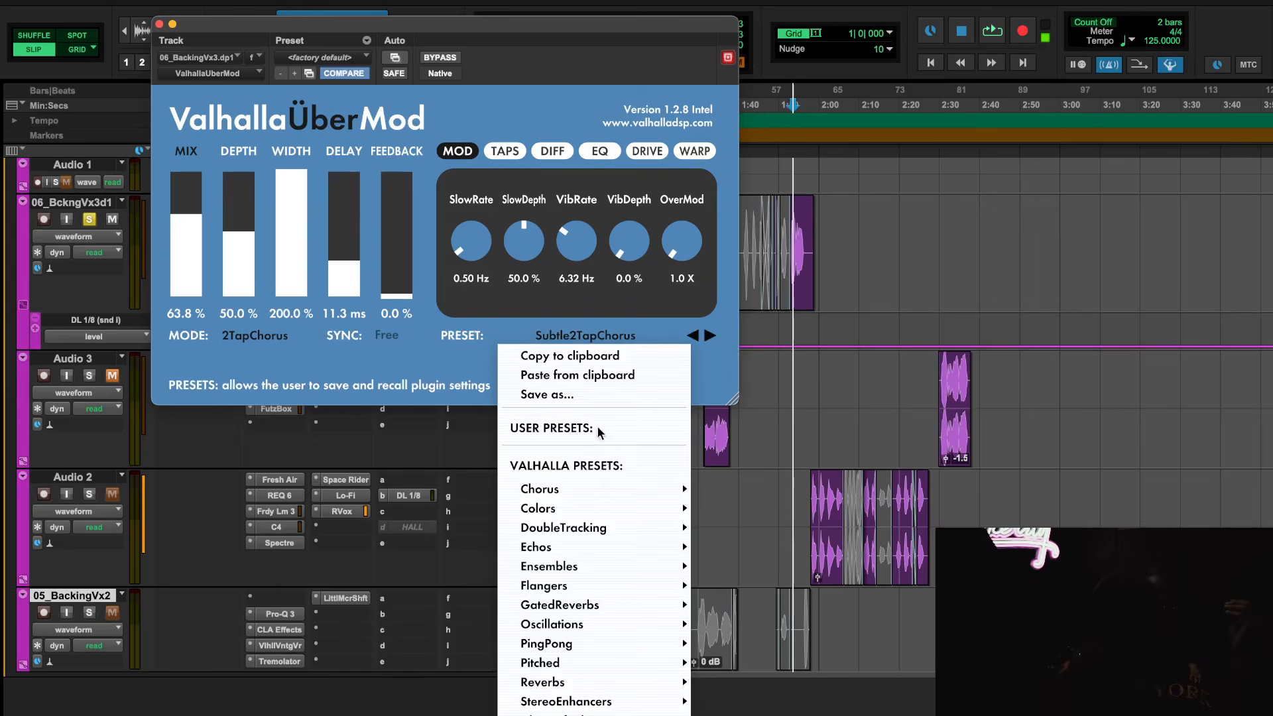
mouse_move(582, 495)
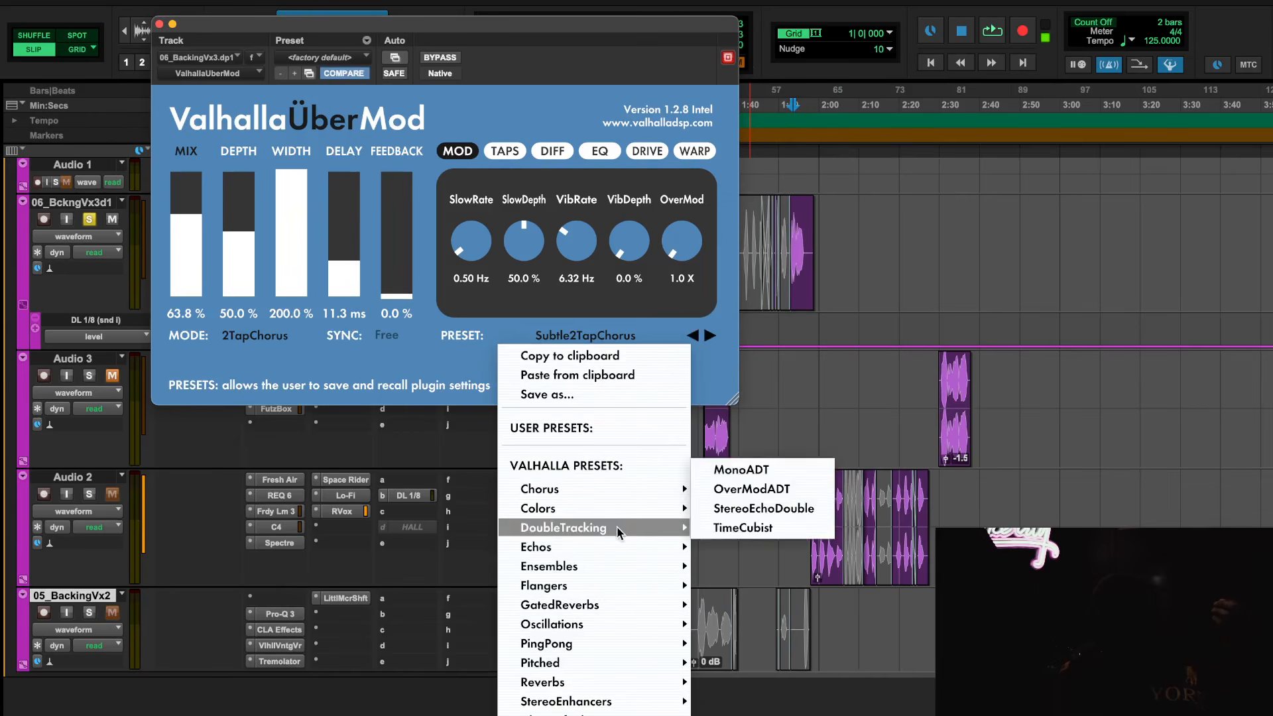
left_click(338, 368)
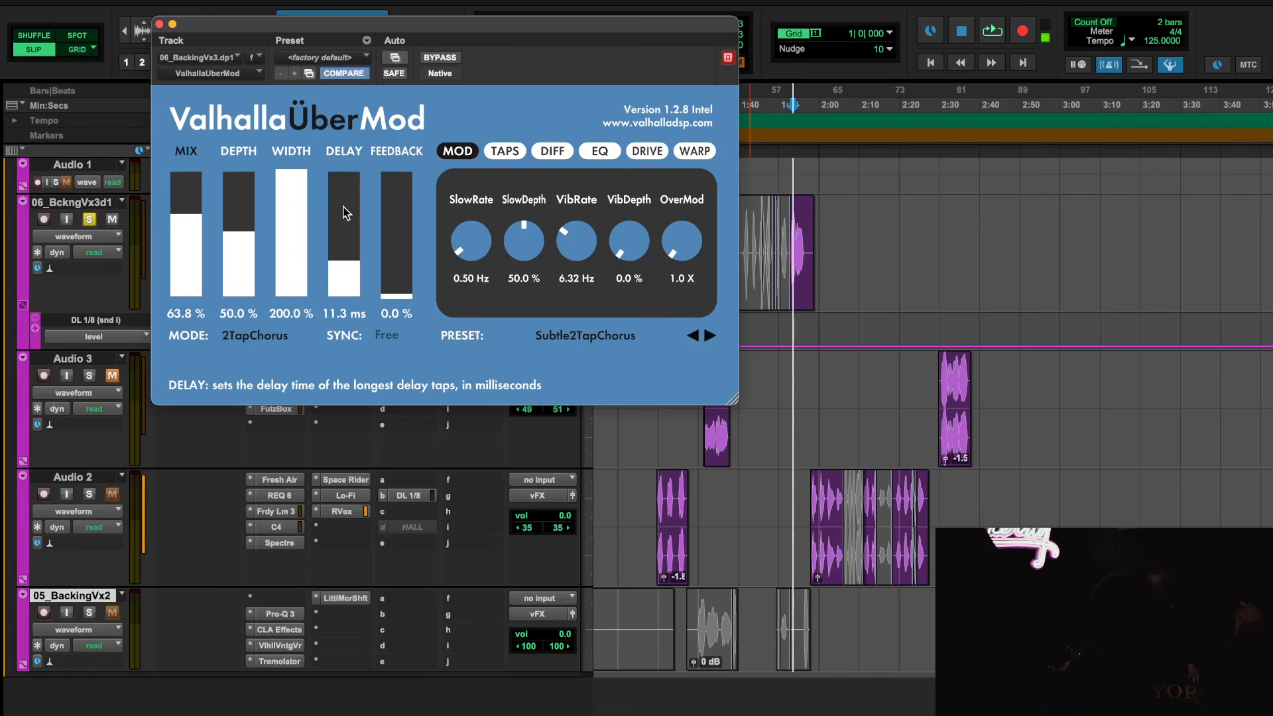
left_click(546, 339)
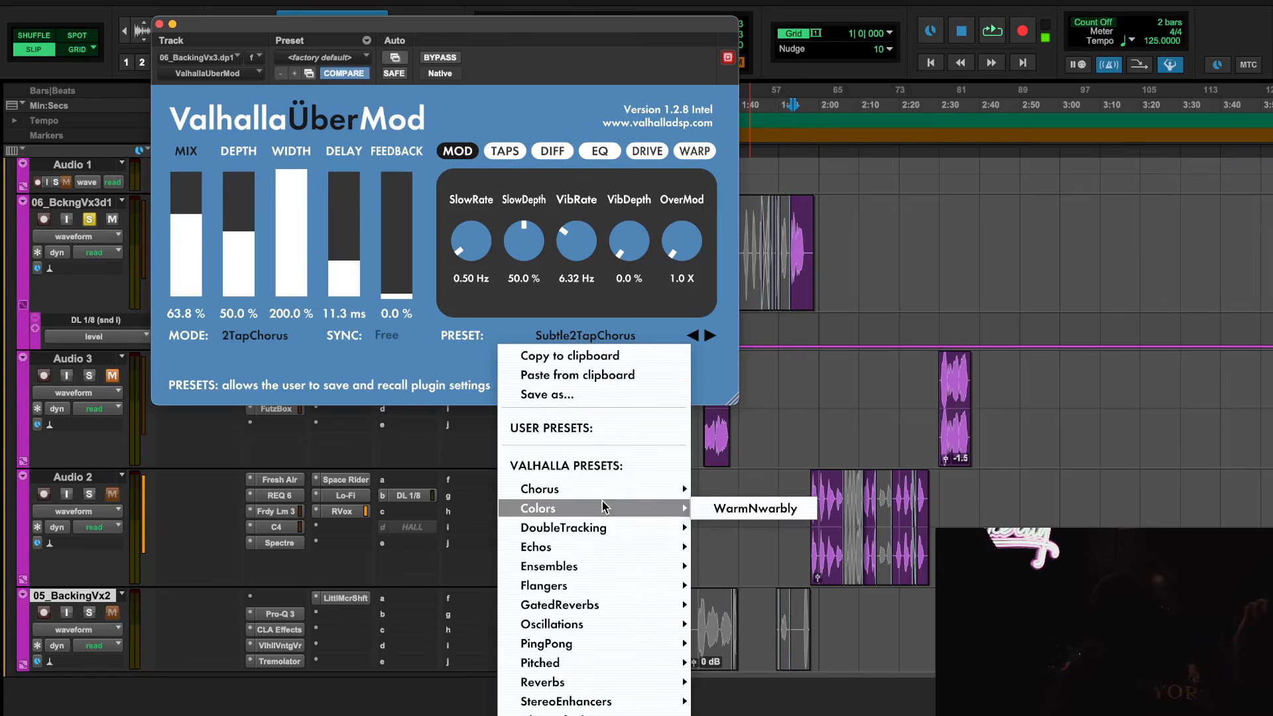
mouse_move(595, 586)
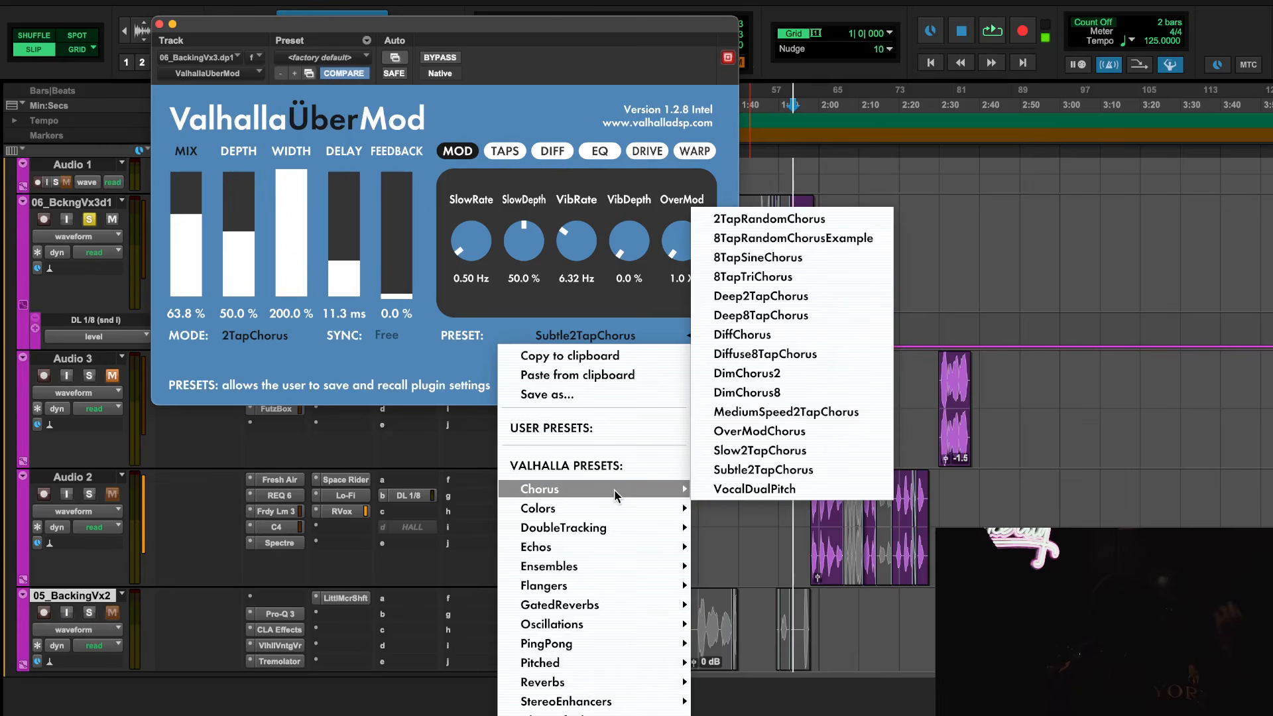
mouse_move(610, 630)
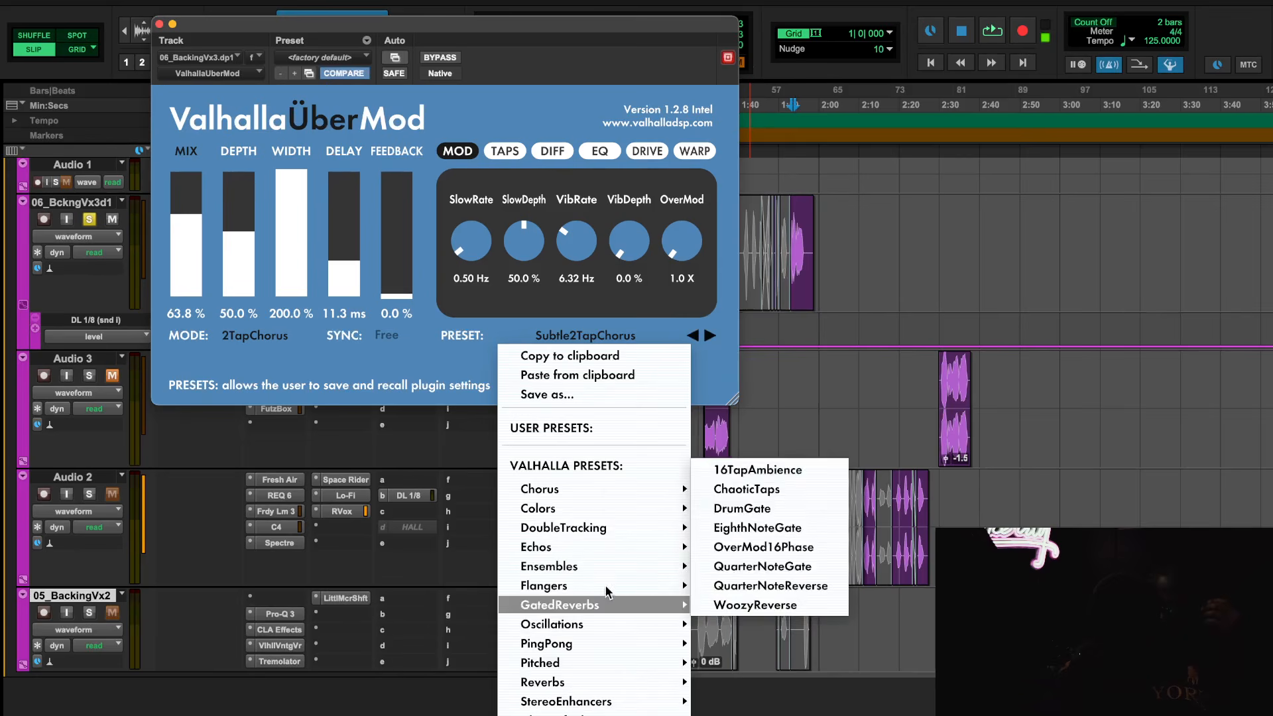
mouse_move(595, 547)
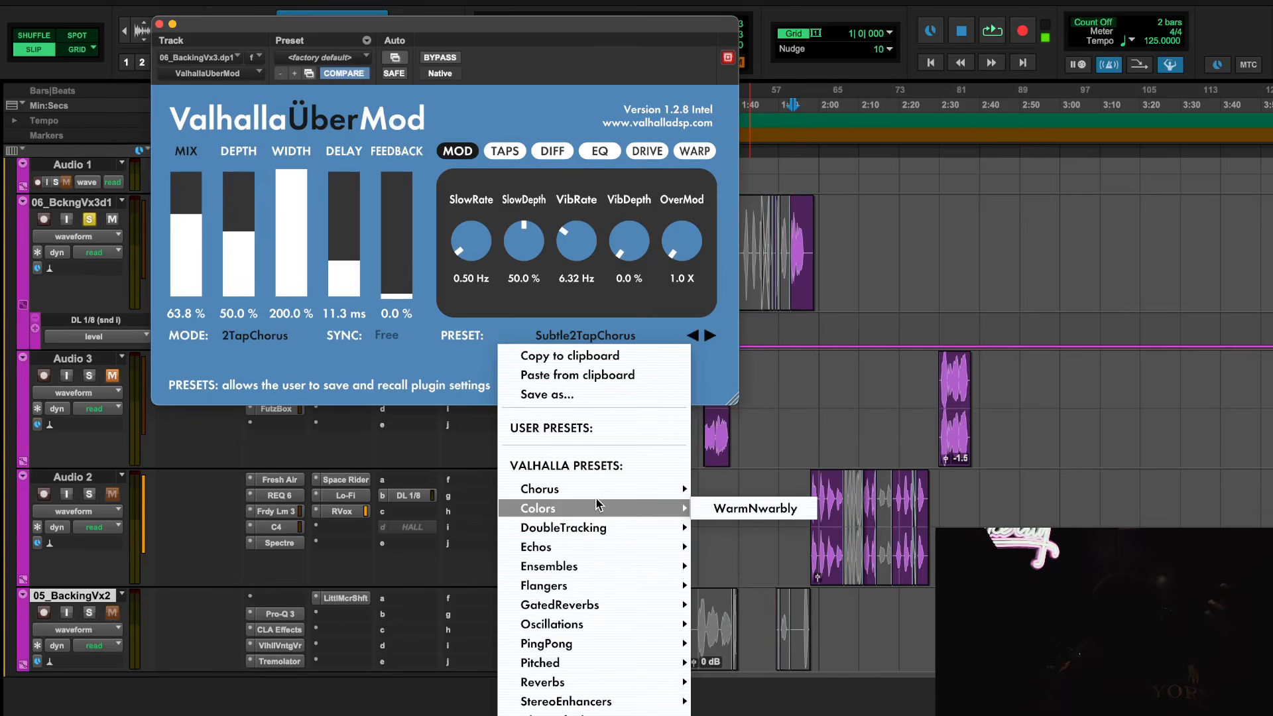
left_click(427, 357)
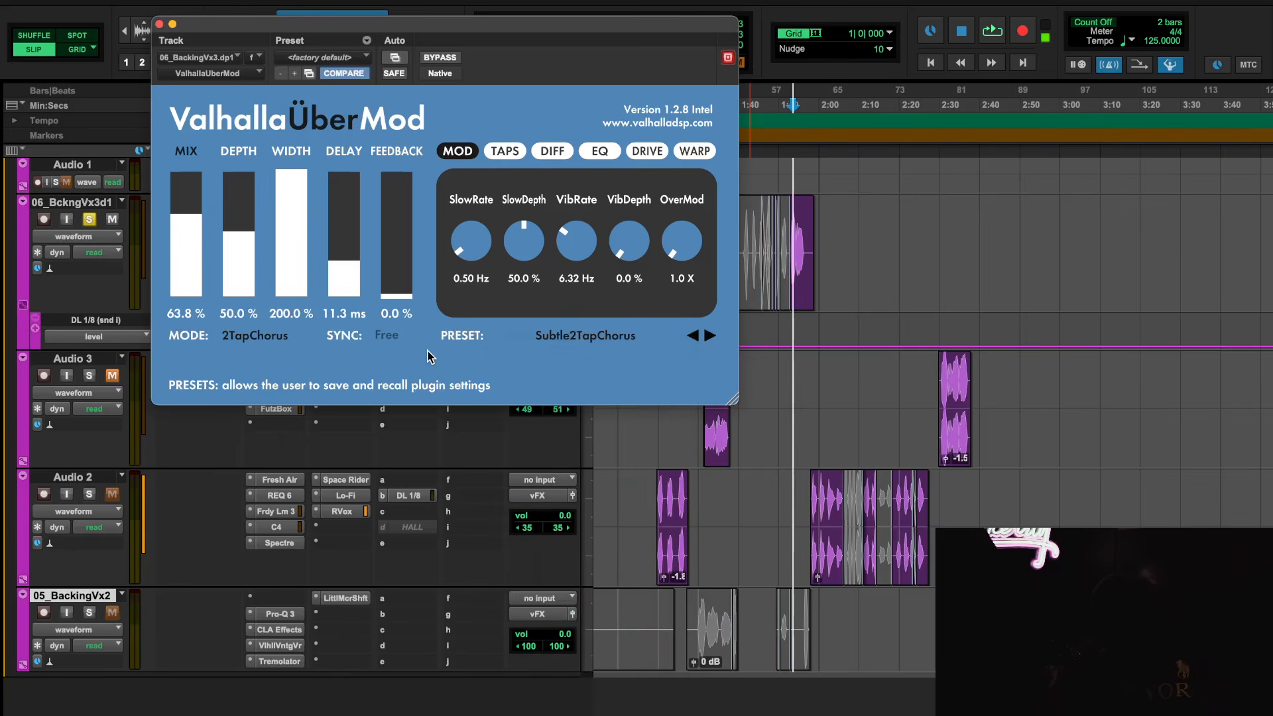
Audition the 06_BckngVx3d1 clip from 1:53.583 through ValhallaÜberMod
key("space")
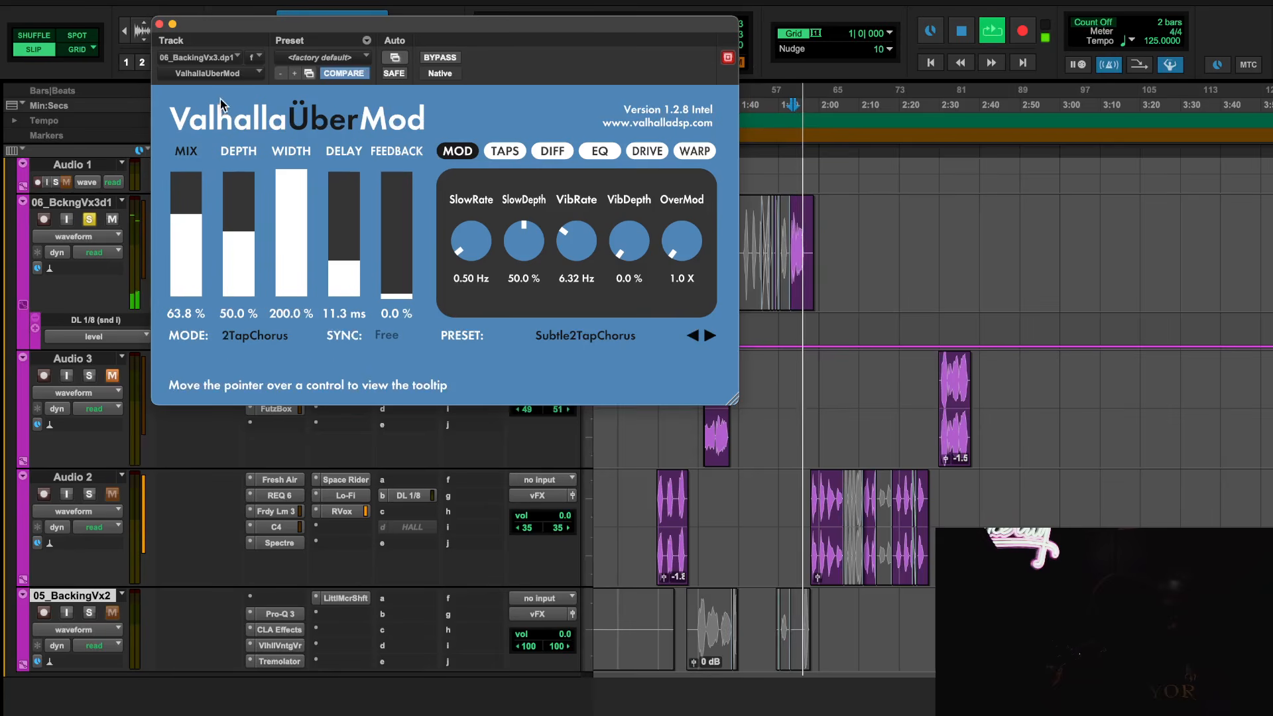
key("space")
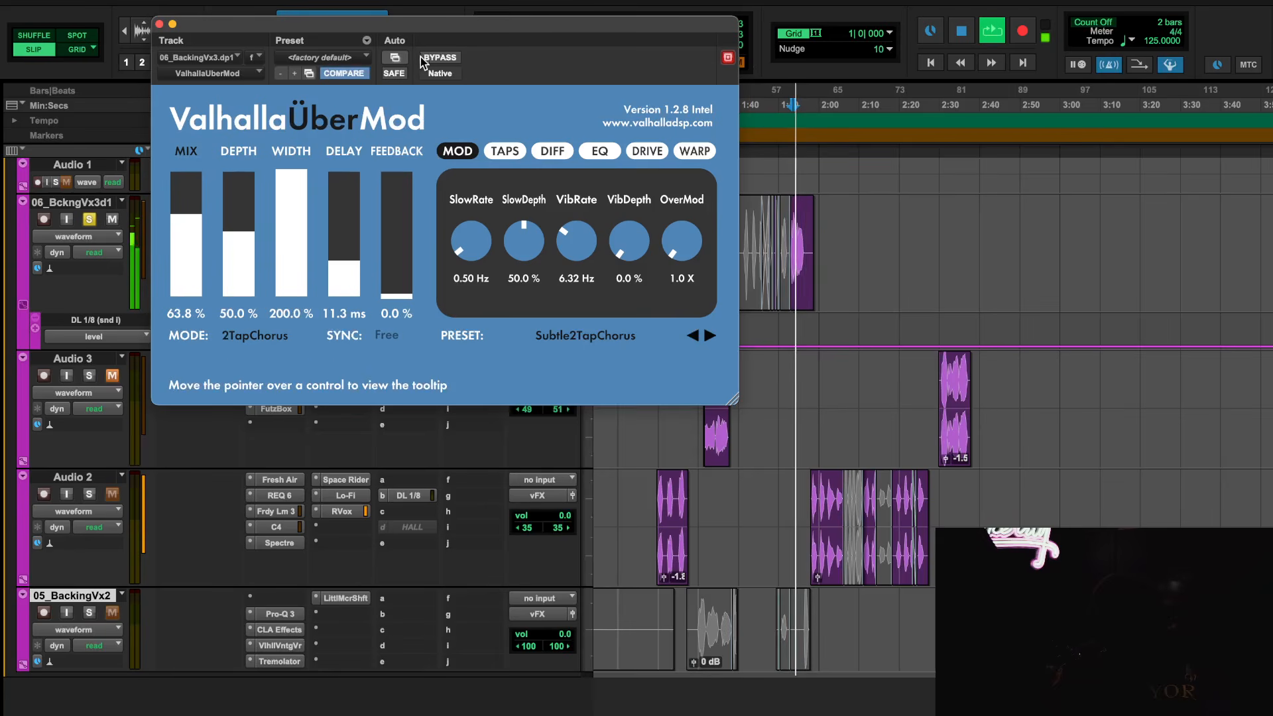
Take ValhallaPlate on 06_BckngVx3d1 out of bypass, audition the clip from 1:53.583 and inspect the plug-in's settings
left_click(159, 24)
key("space")
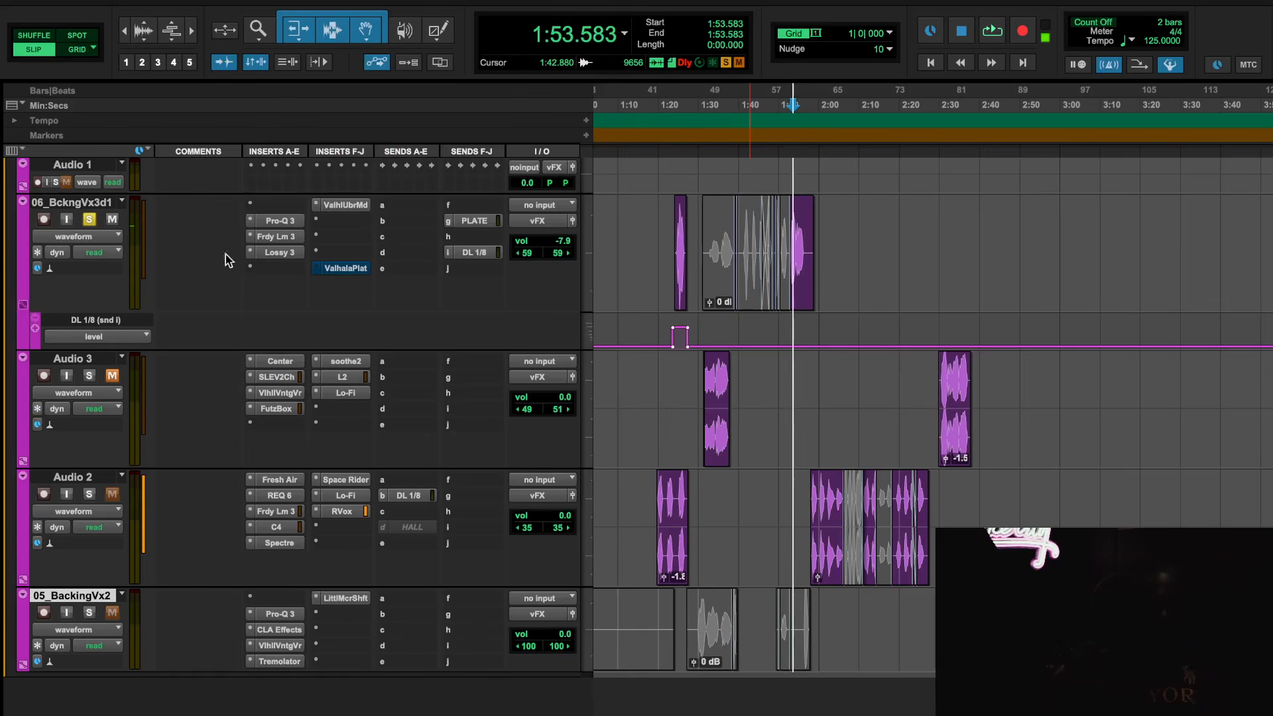
key("space")
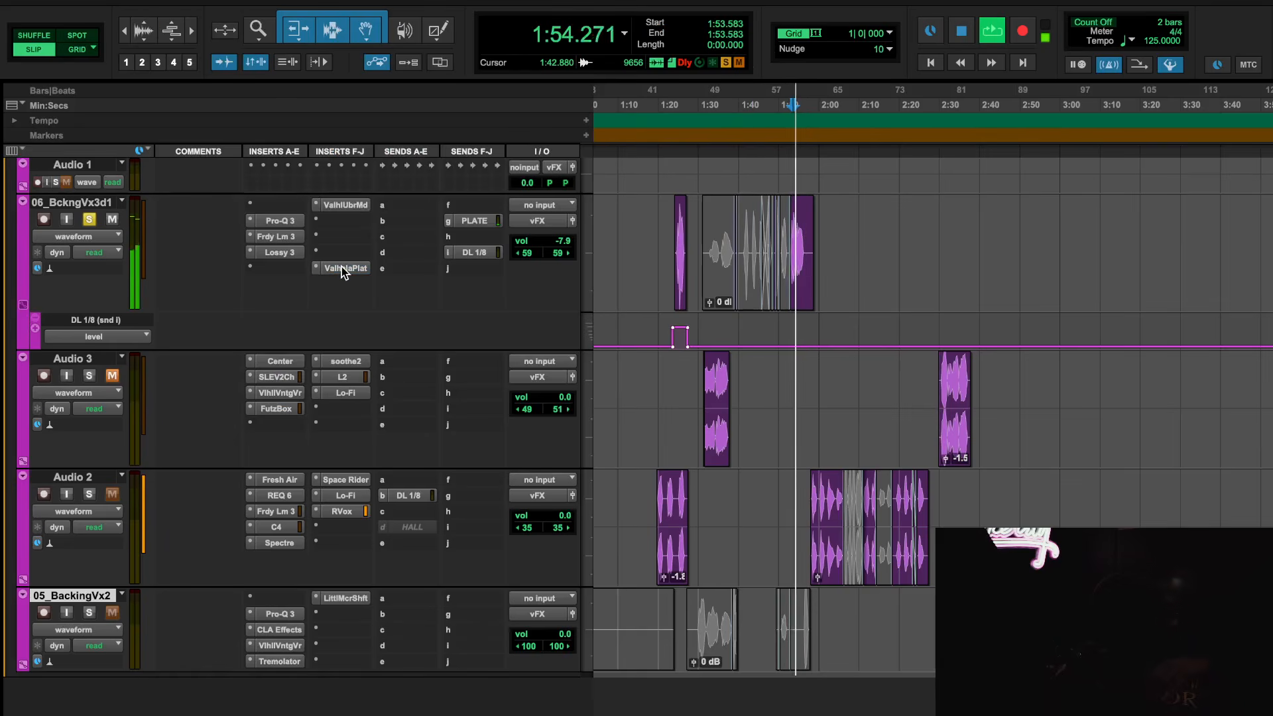
left_click(341, 268)
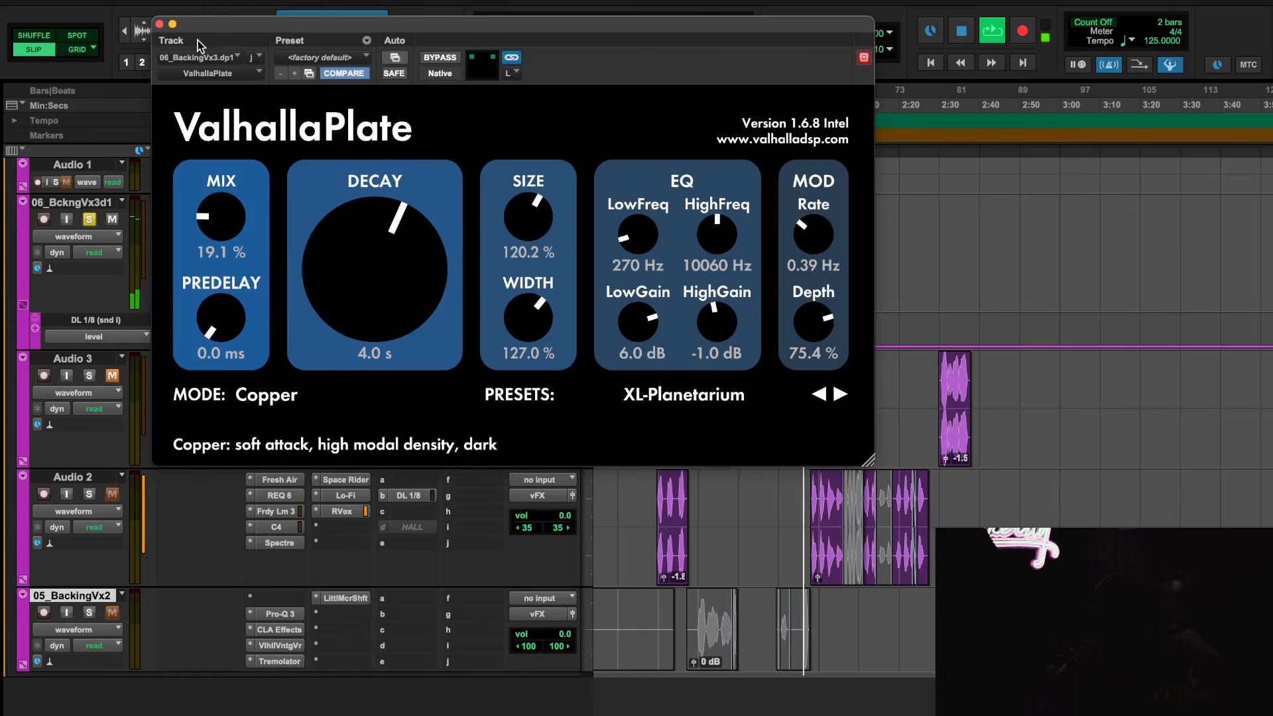
key("space")
left_click(159, 24)
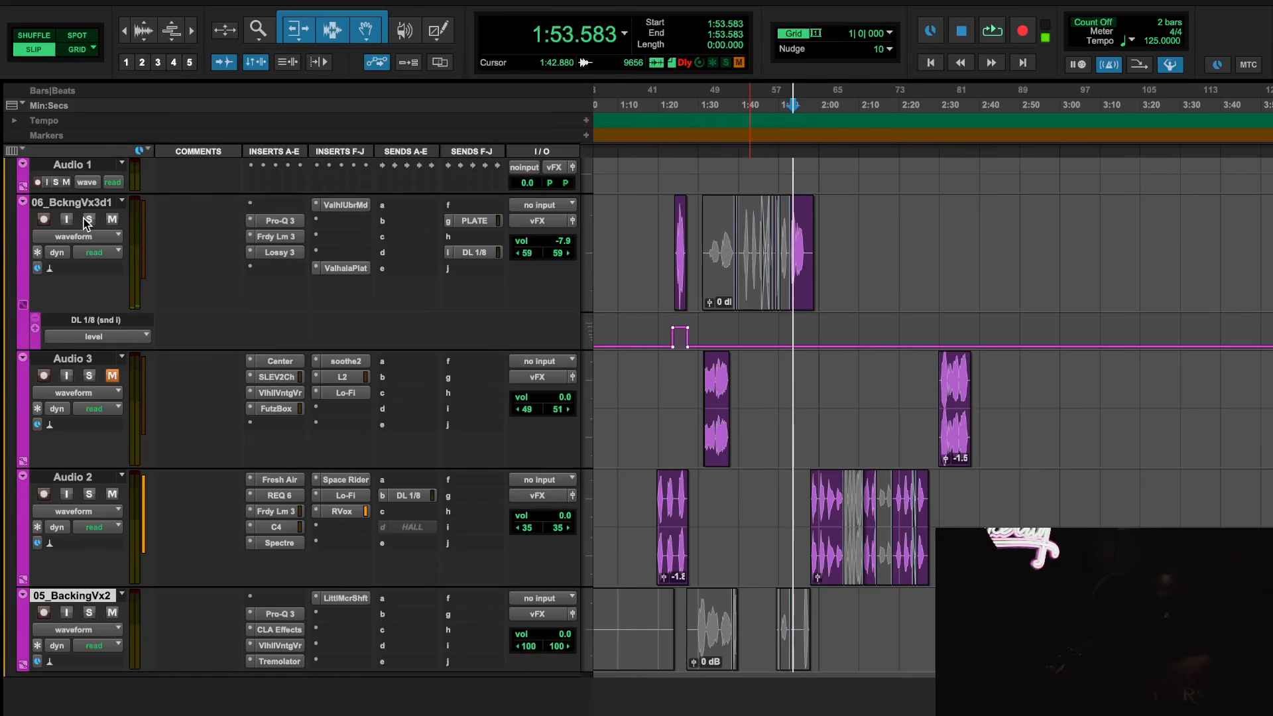
Unsolo 06_BckngVx3d1 and play the session from 1:22.347
left_click(667, 110)
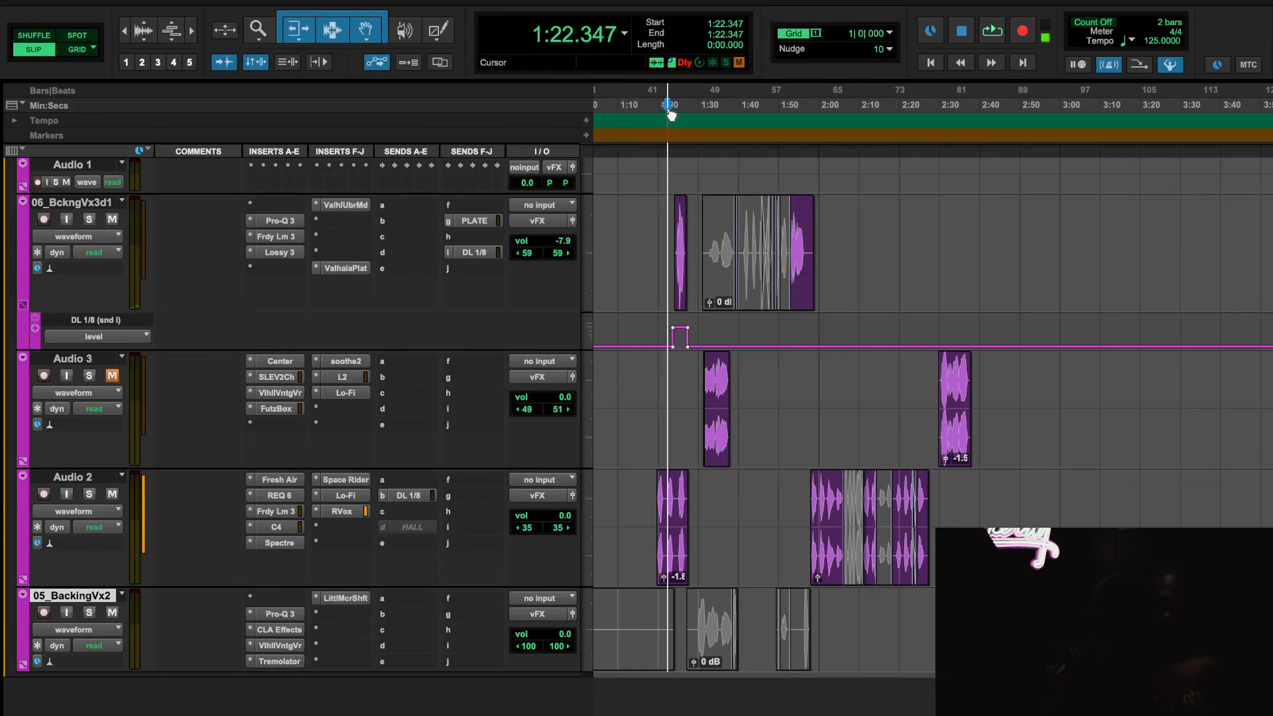
key("space")
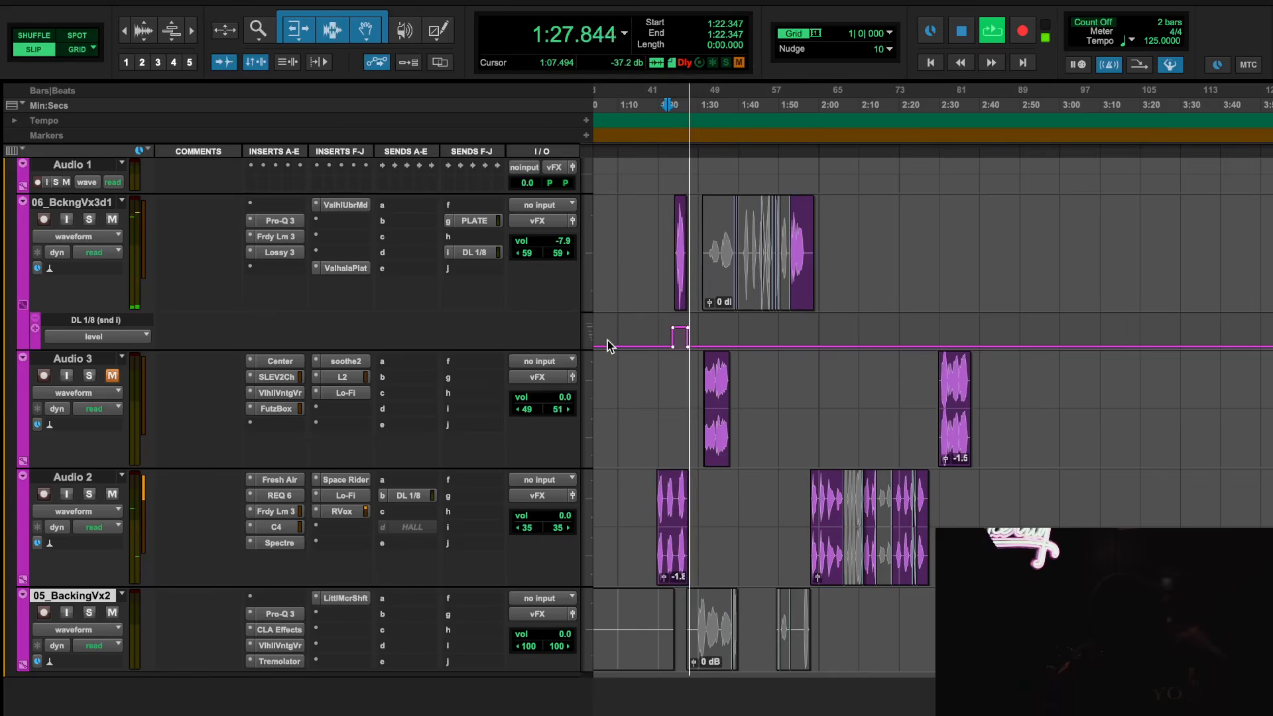
key("space")
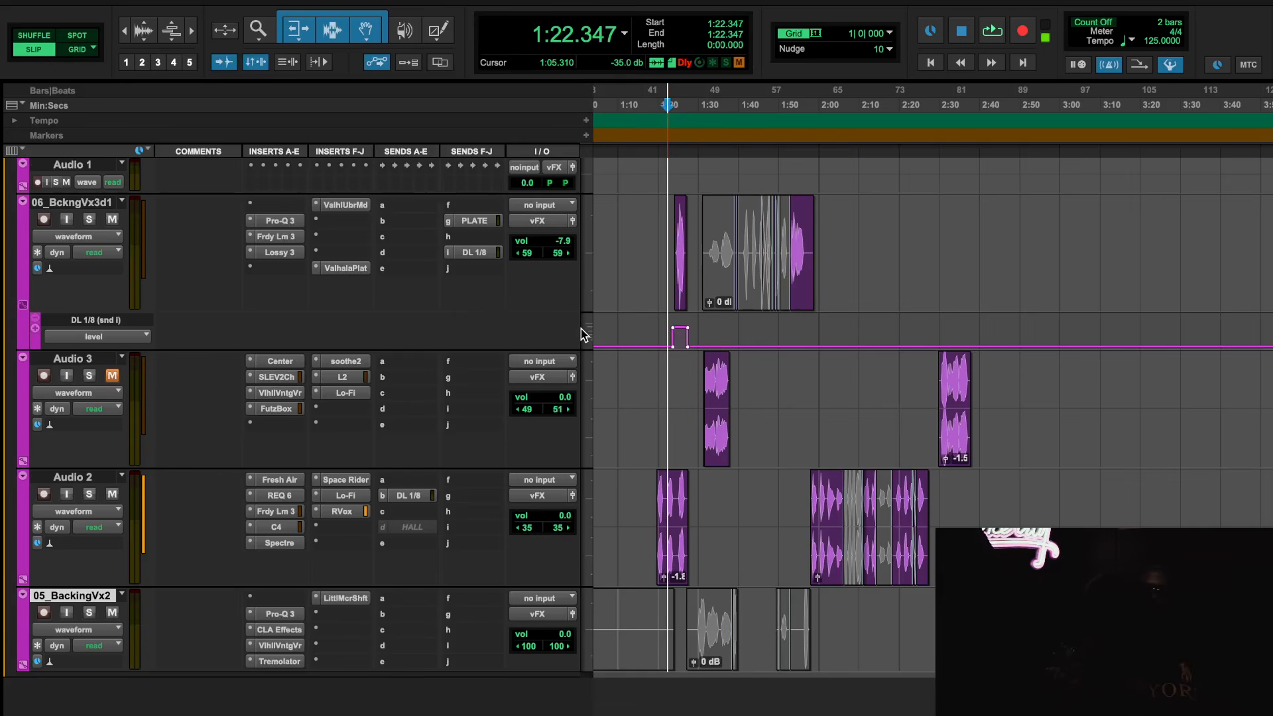
Move the 06_BckngVx3d1 track below 05_BackingVx2 and unmute Audio 3
left_click_drag(82, 202, 119, 564)
left_click(118, 220)
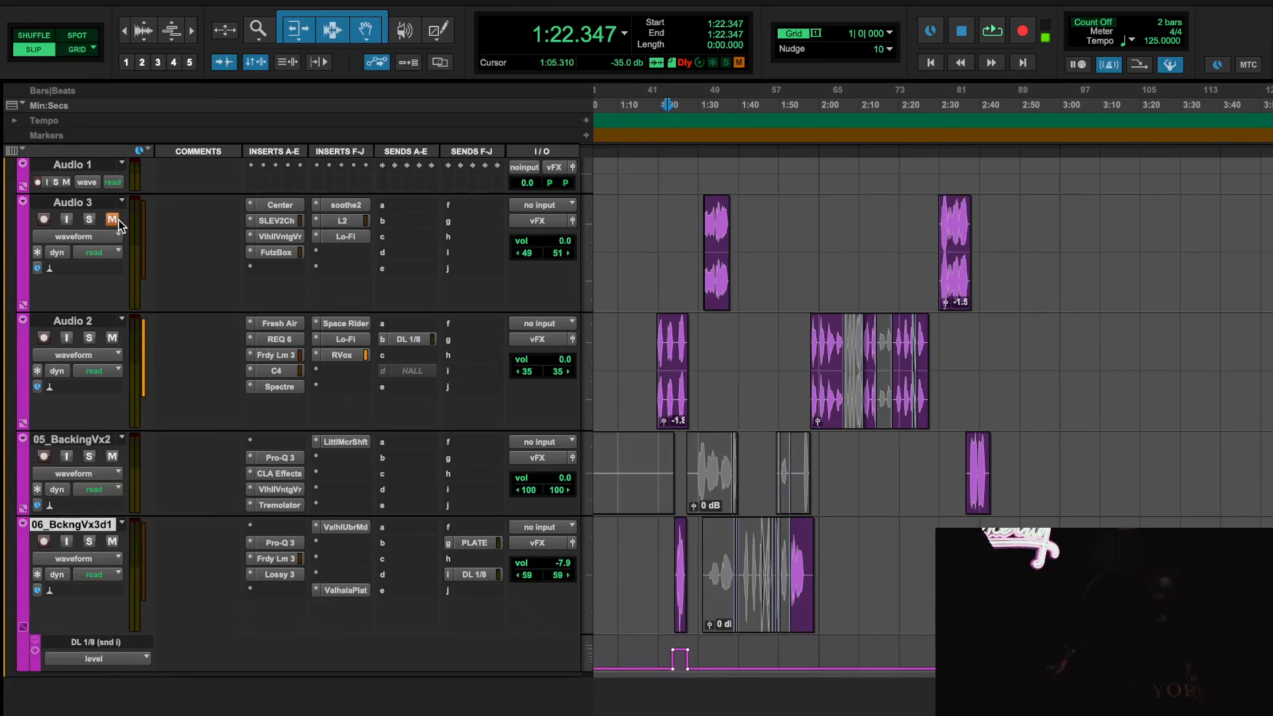
Audition Audio 3 from 1:30.772, and select and play its second clip from 2:29.960 to 2:37.868
scroll(739, 387, "up", 4)
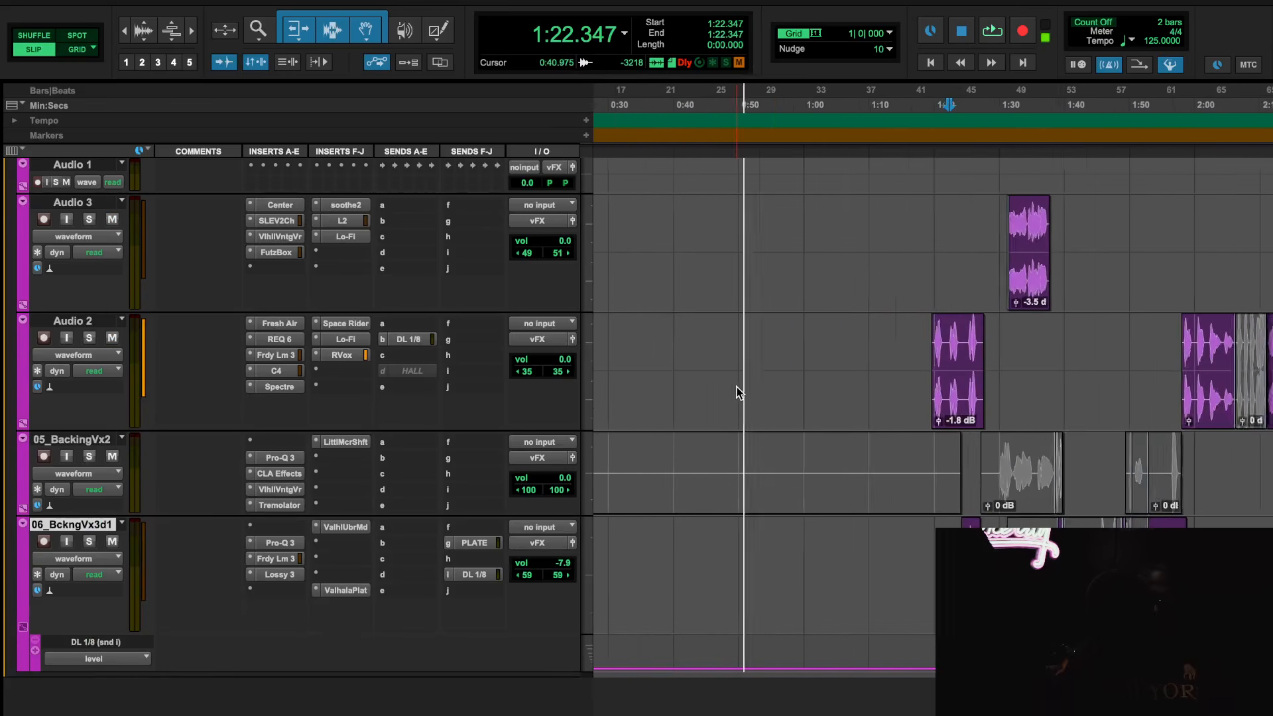
left_click(1017, 88)
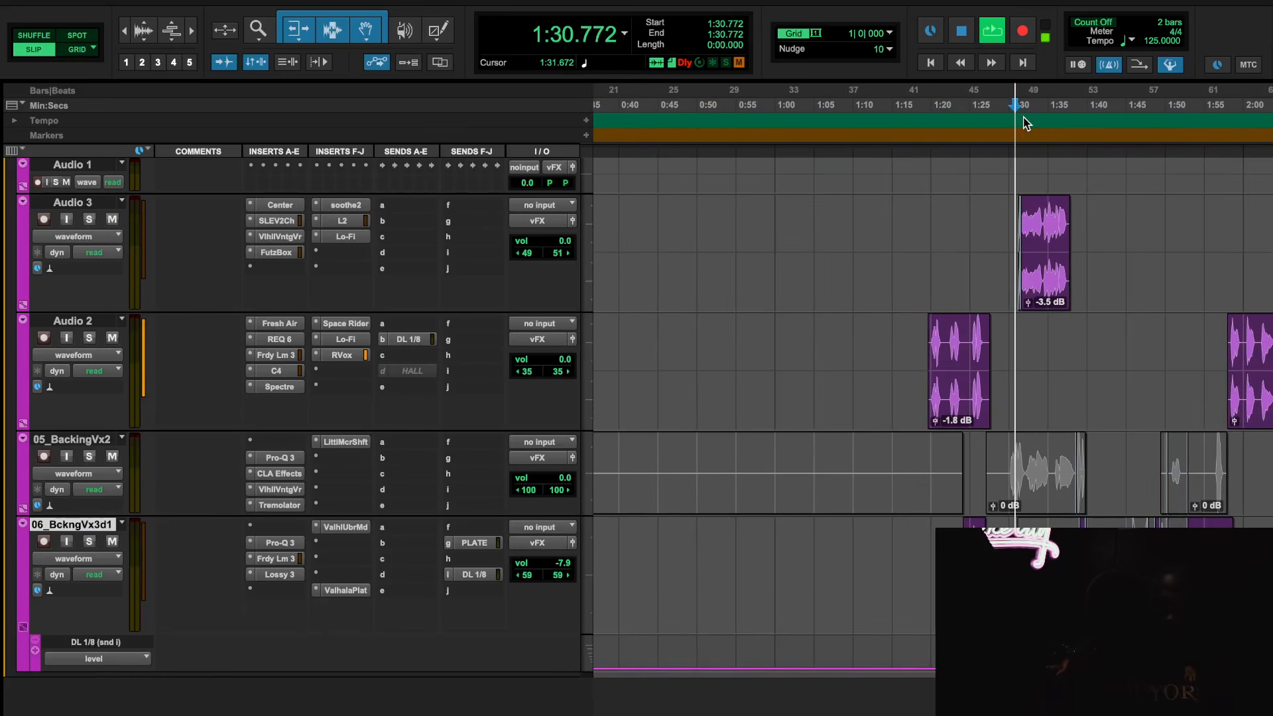
key("space")
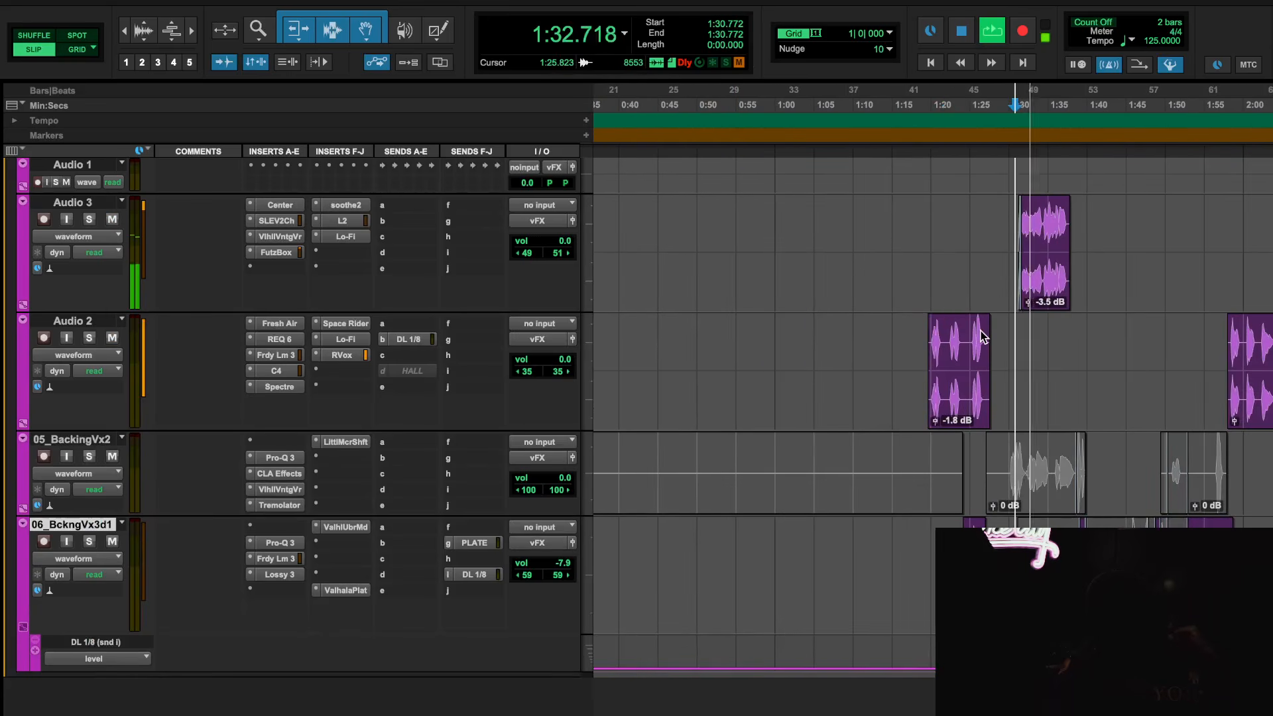
scroll(980, 332, "right", 5)
scroll(1079, 104, "down", 3)
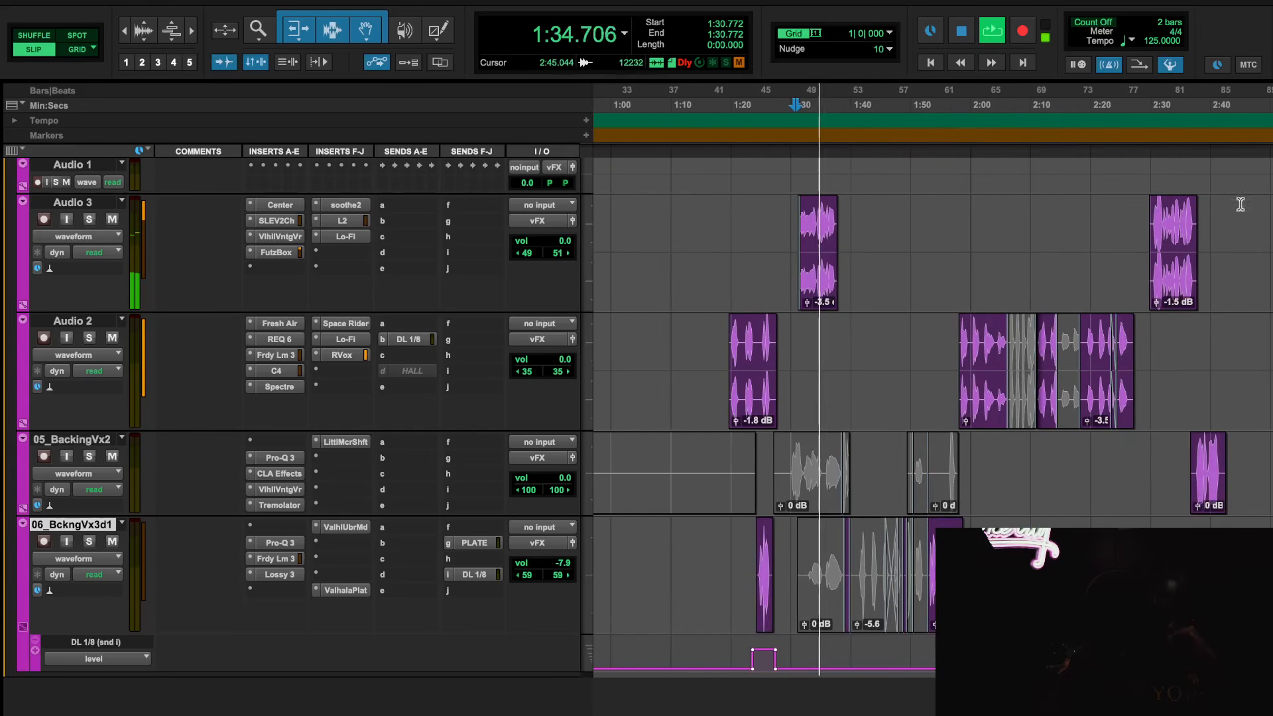
left_click_drag(1067, 104, 1115, 101)
key("space")
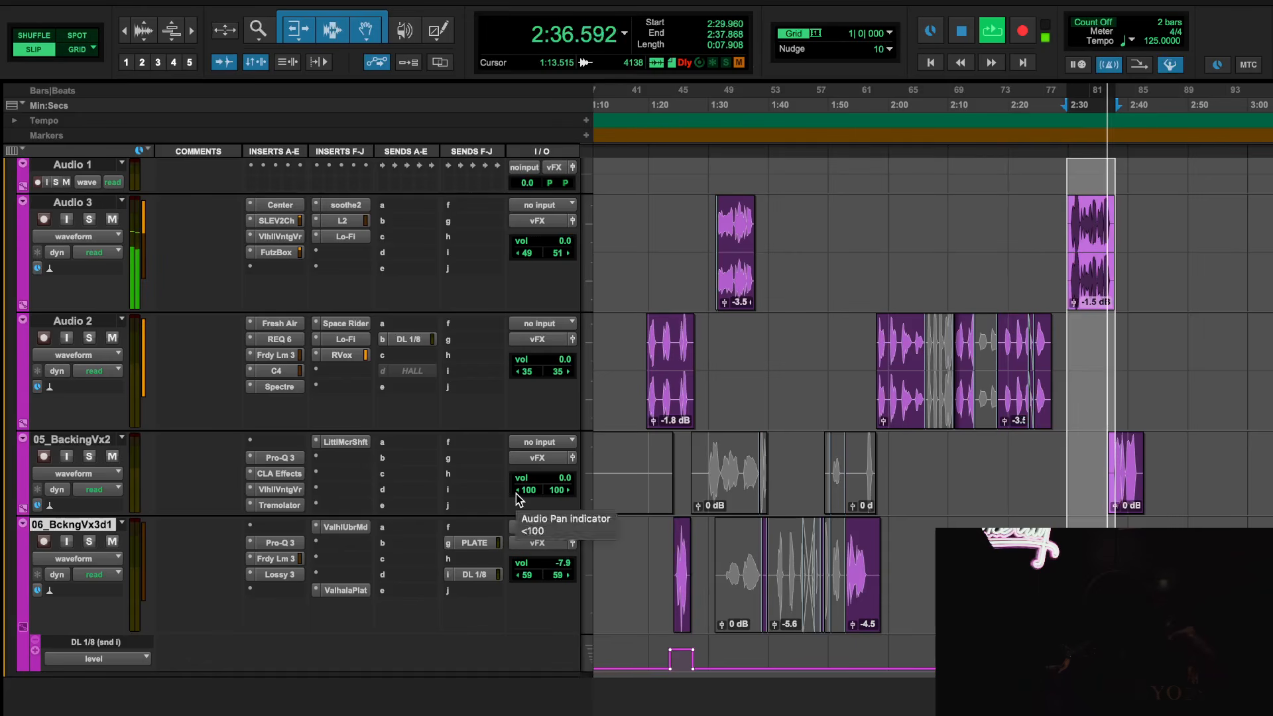
key("space")
Inspect the Center and Sides levels in Audio 3's Center plug-in and bypass every other insert on the track
left_click(277, 206)
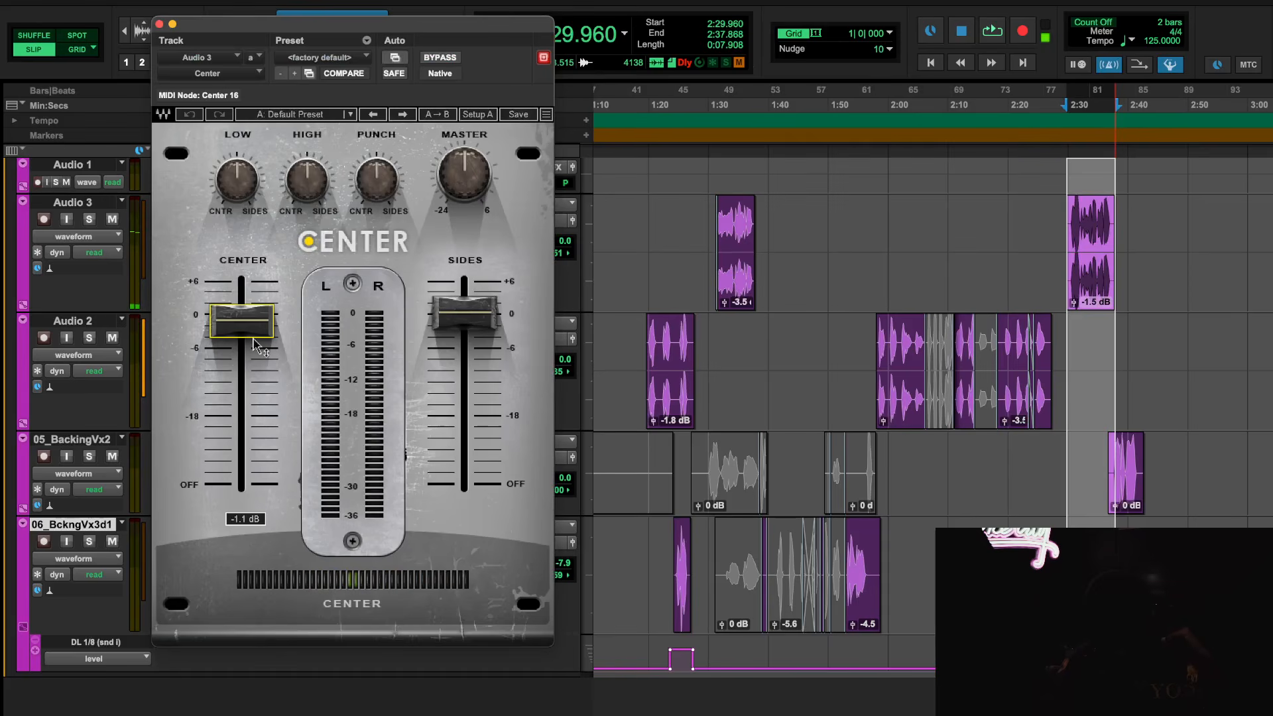
left_click(478, 321)
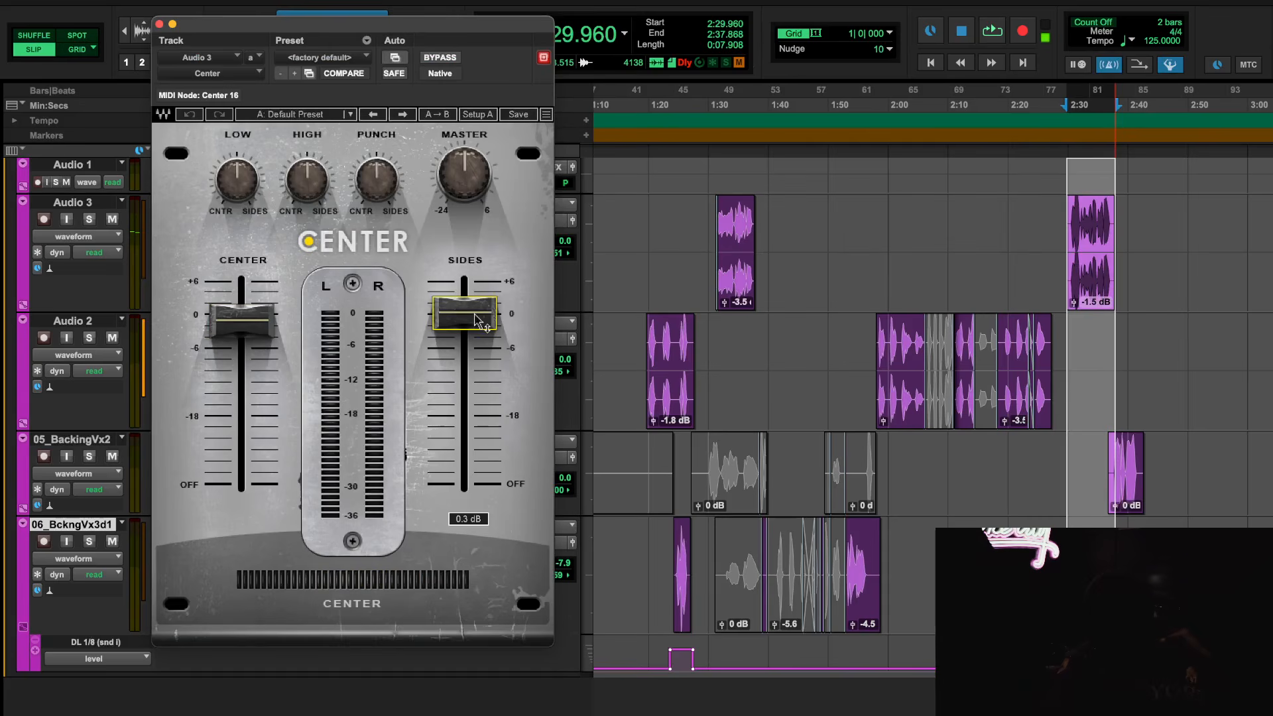
left_click(159, 25)
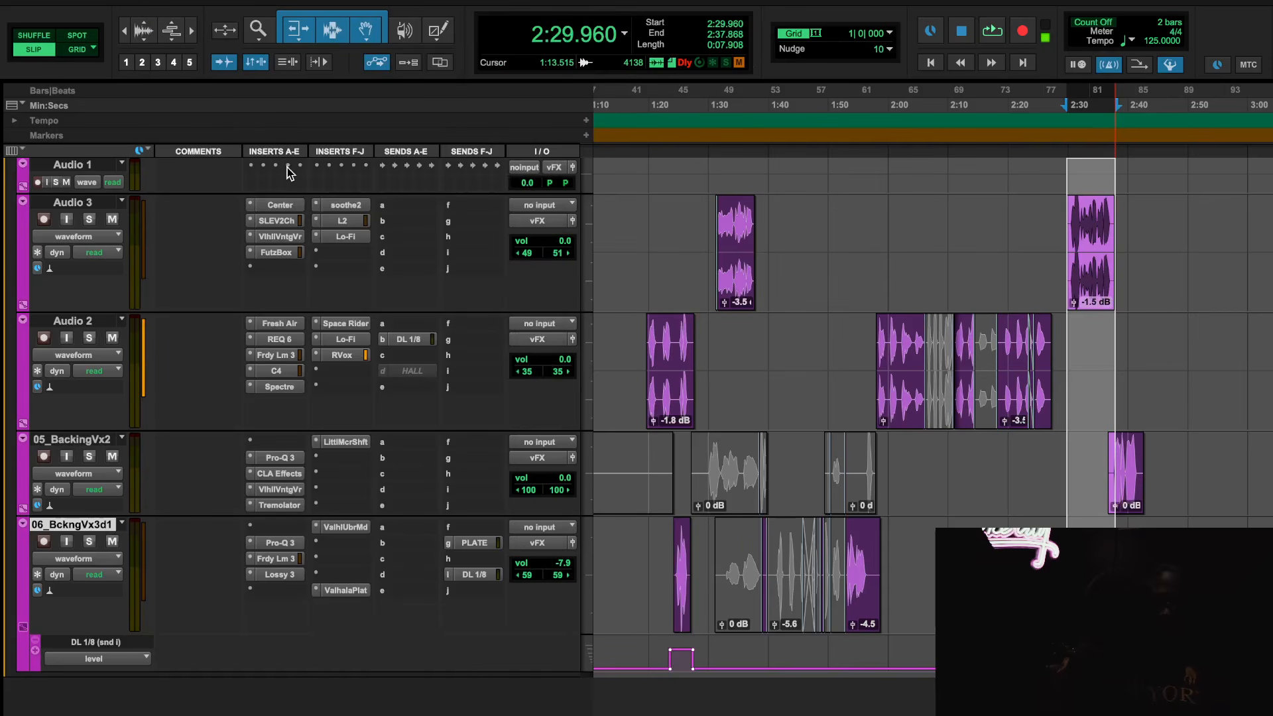
left_click(283, 205, "shift+super")
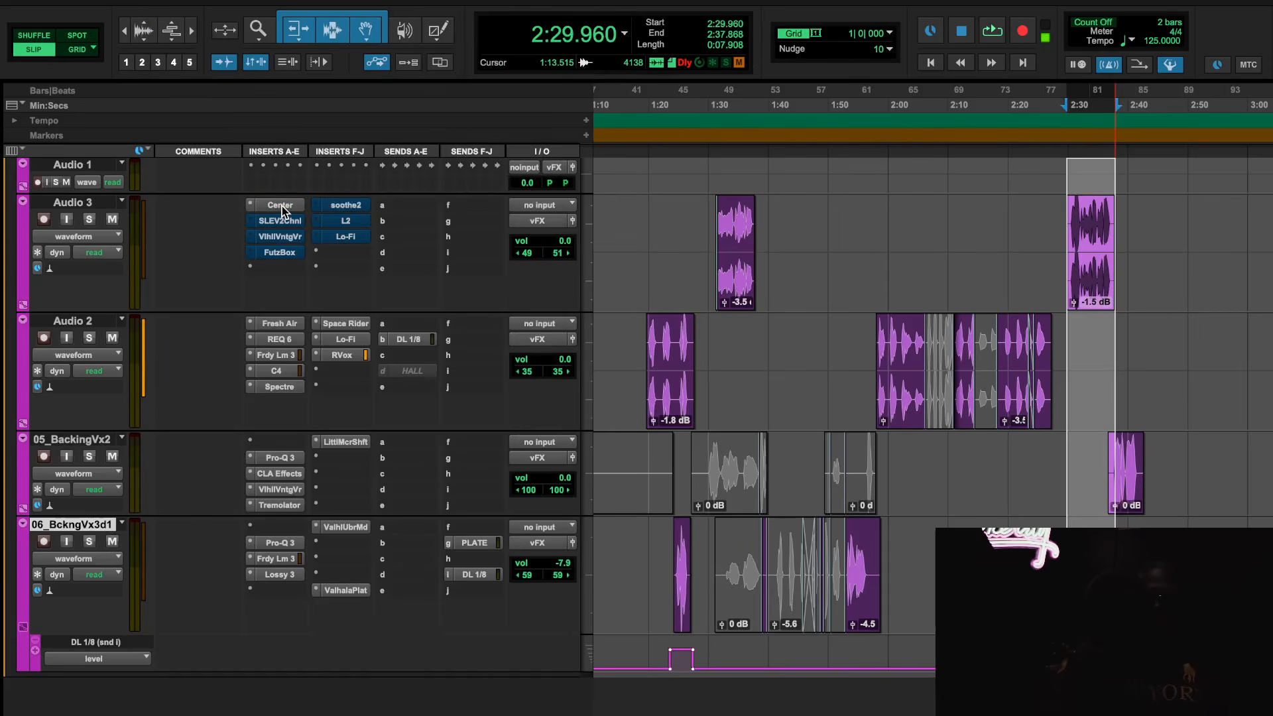
Play the selected Audio 3 clip while comparing the Center plug-in bypassed and active, leaving it active
left_click(279, 205)
key("space")
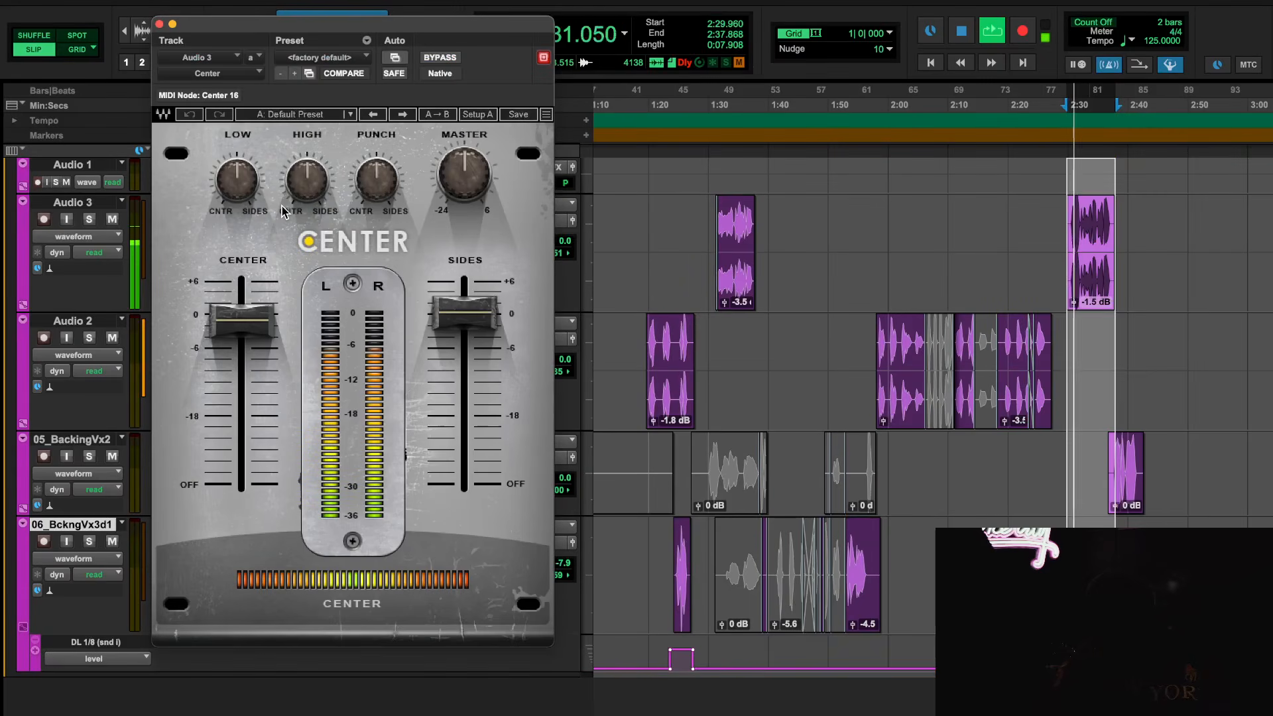
left_click(441, 59)
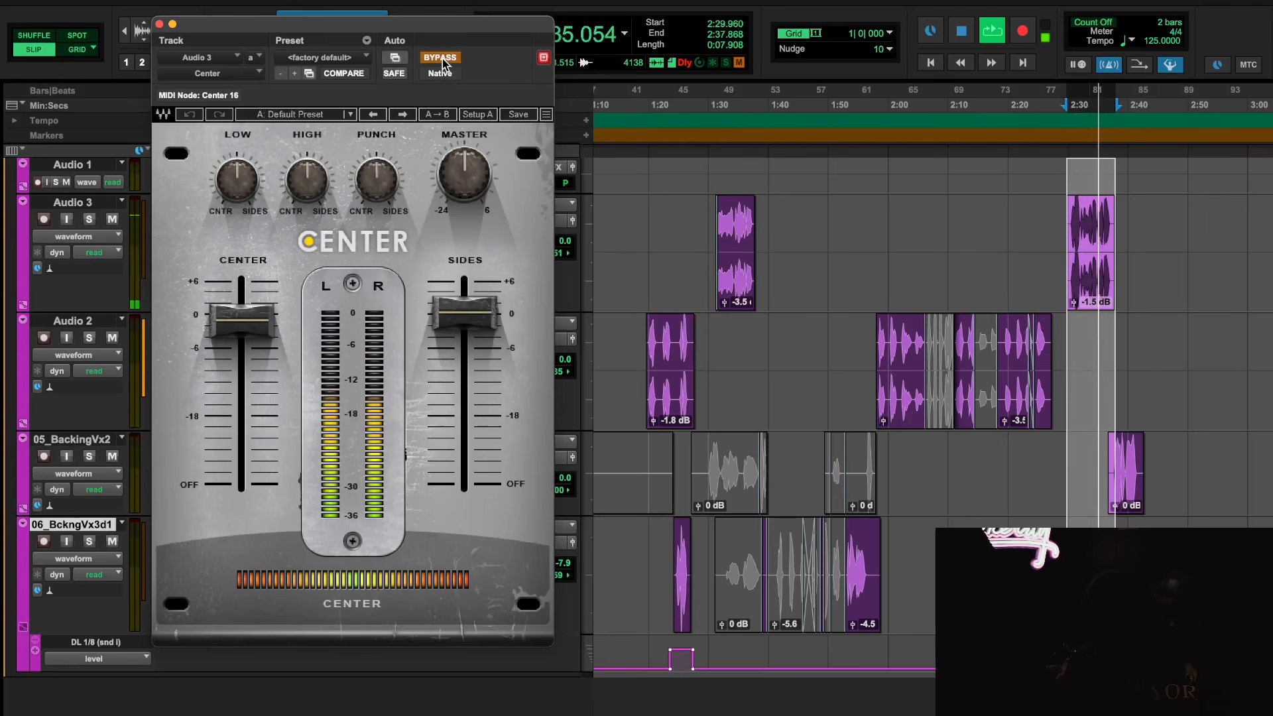
left_click(443, 61)
key("space")
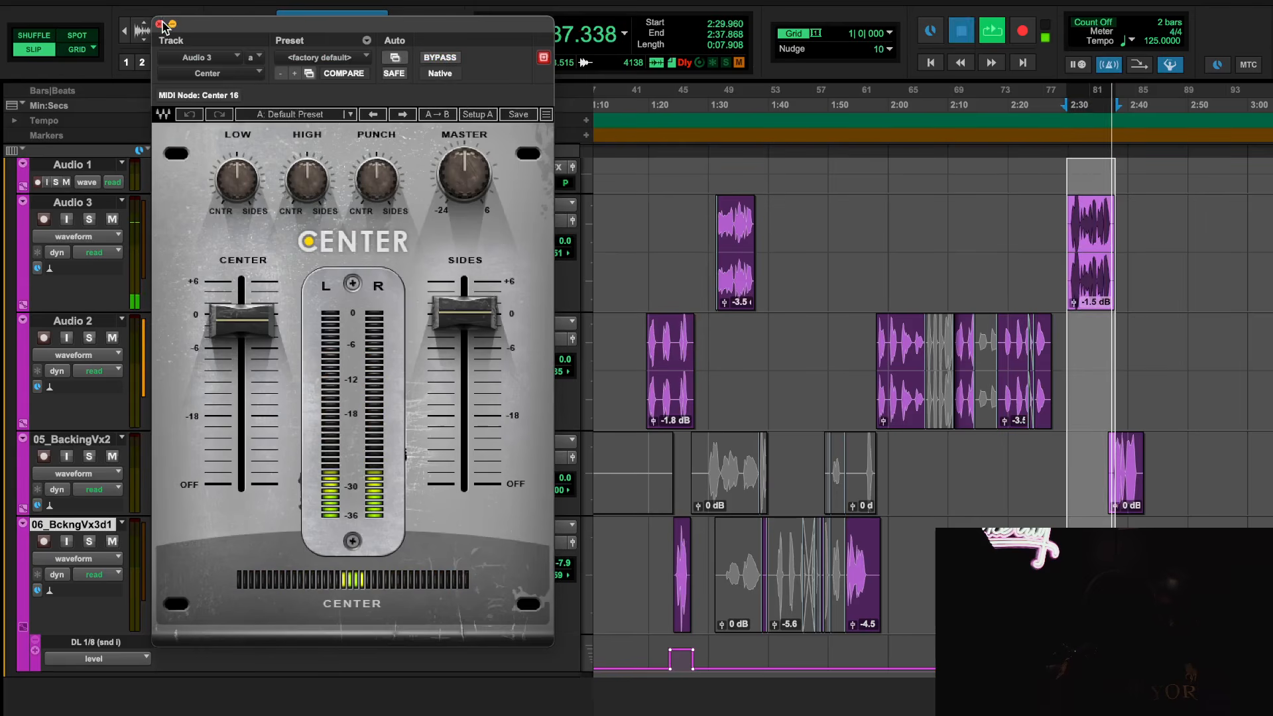
left_click(160, 25)
Take SSL EV2 Channel on Audio 3 out of bypass and compare the selected clip with and without it, leaving it active
left_click(276, 221)
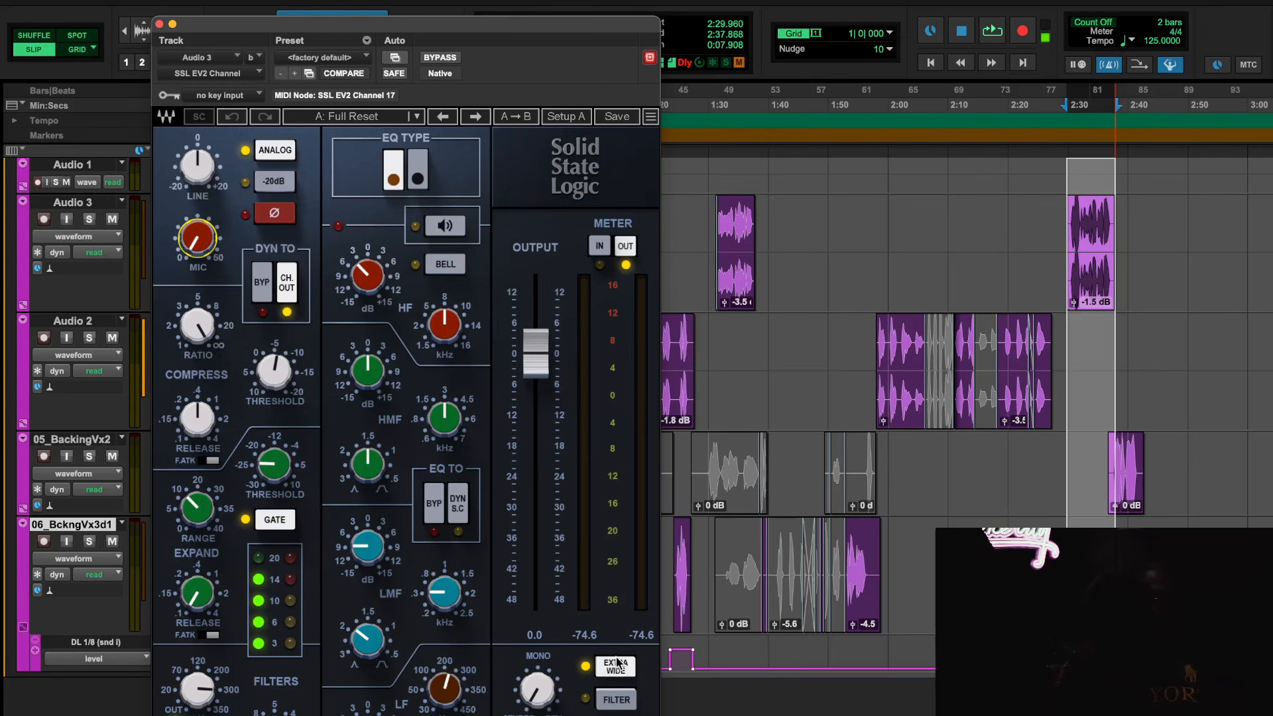
key("space")
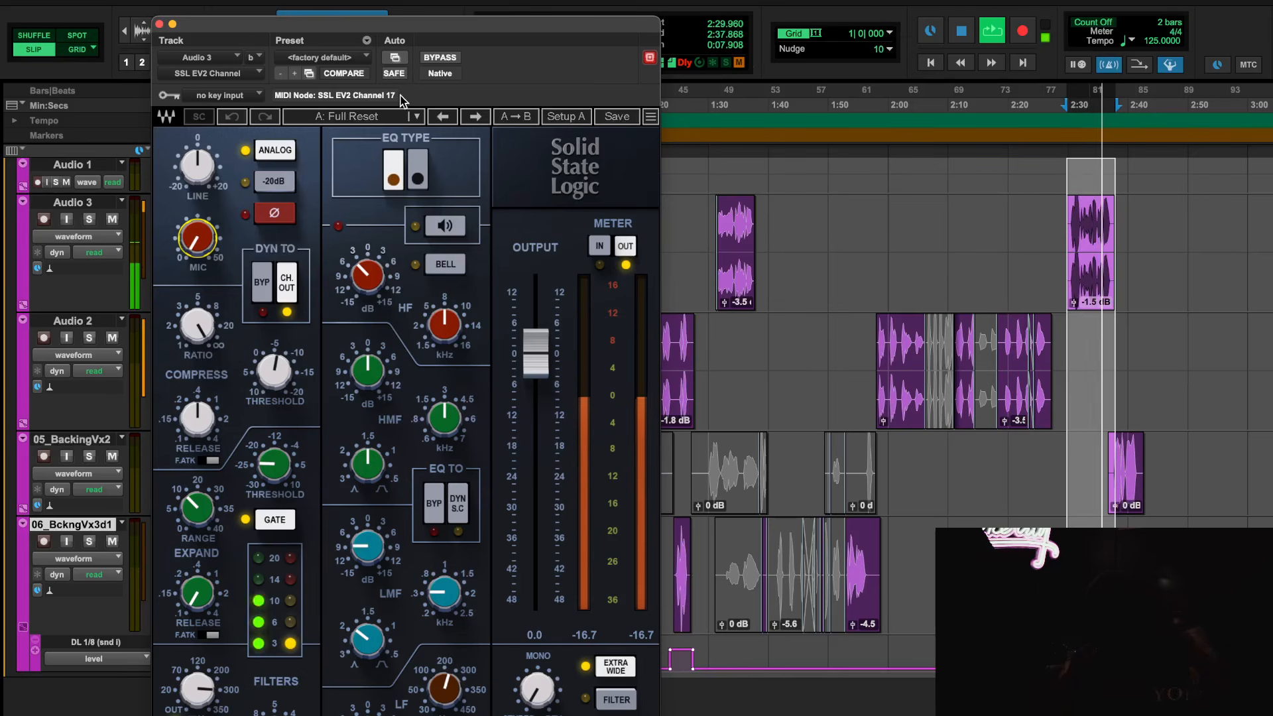
left_click(442, 57)
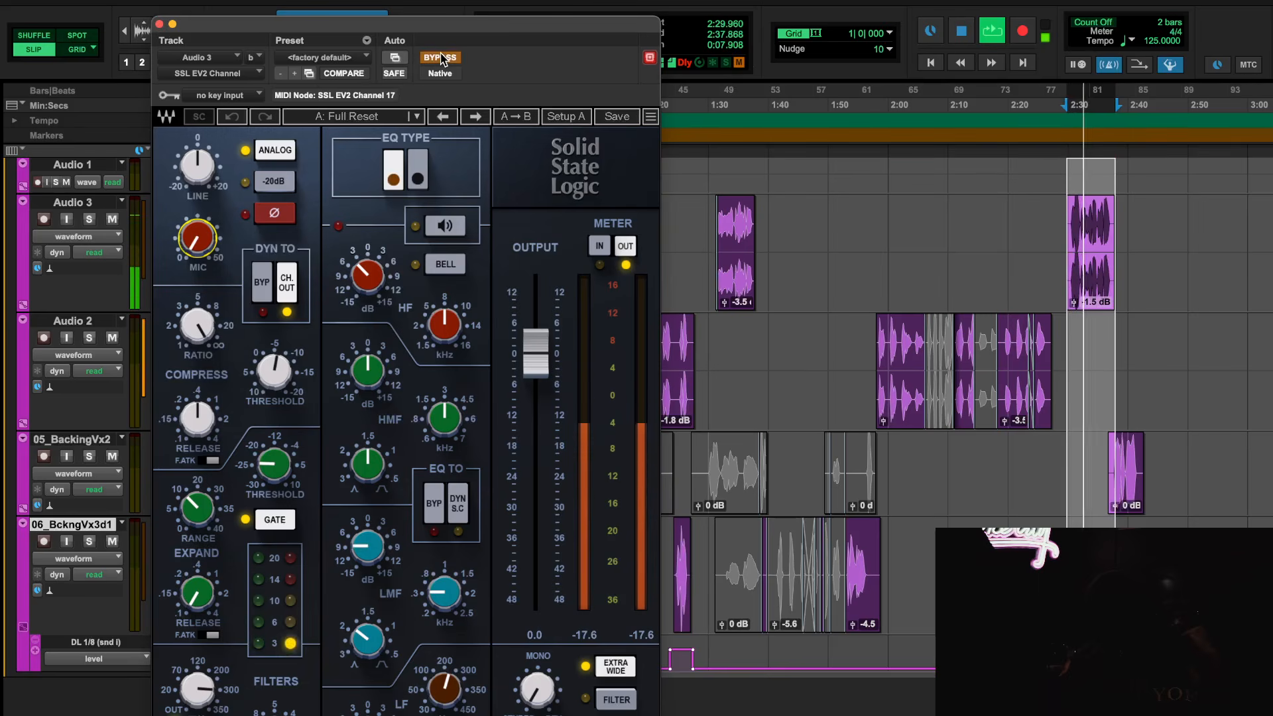
left_click(441, 57)
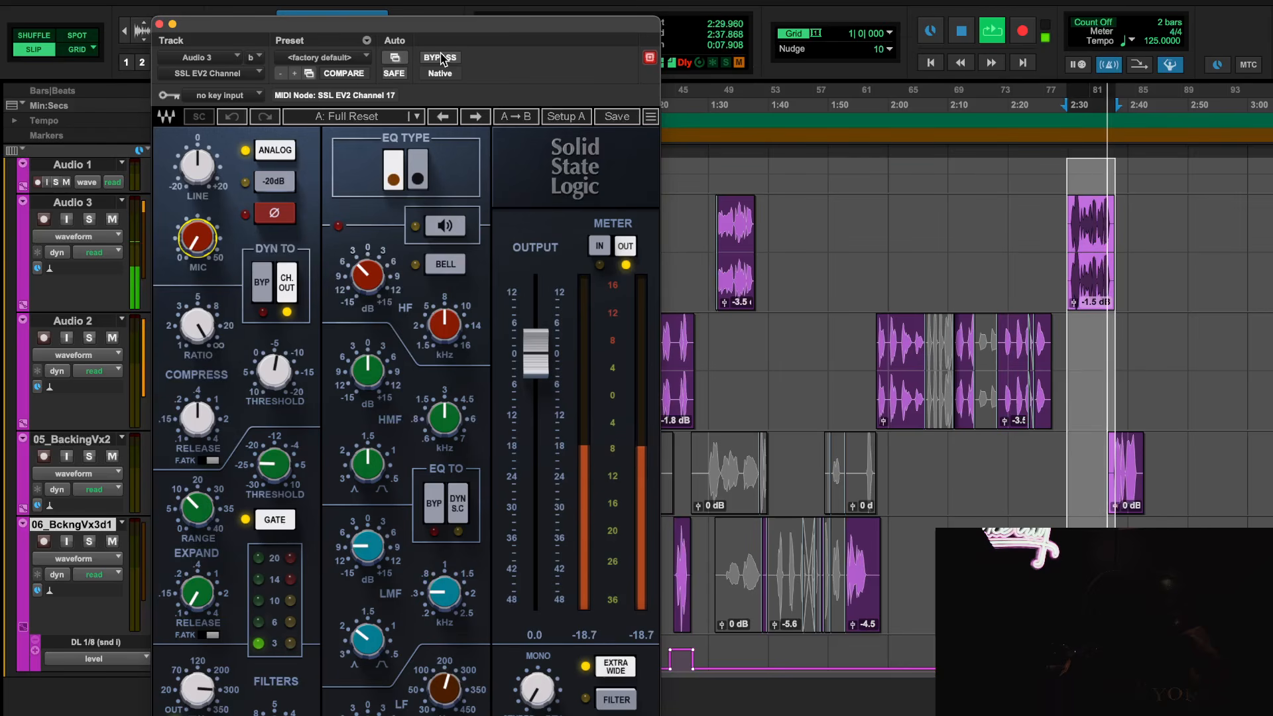
key("space")
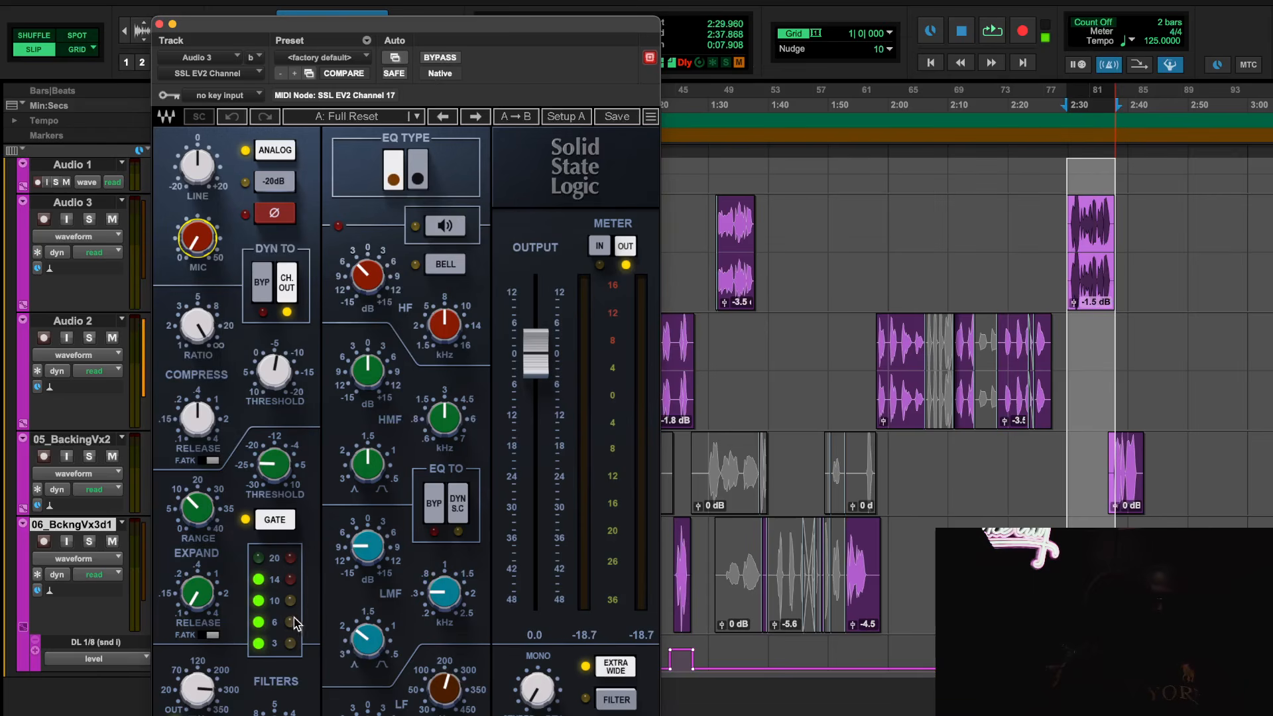
left_click(160, 24)
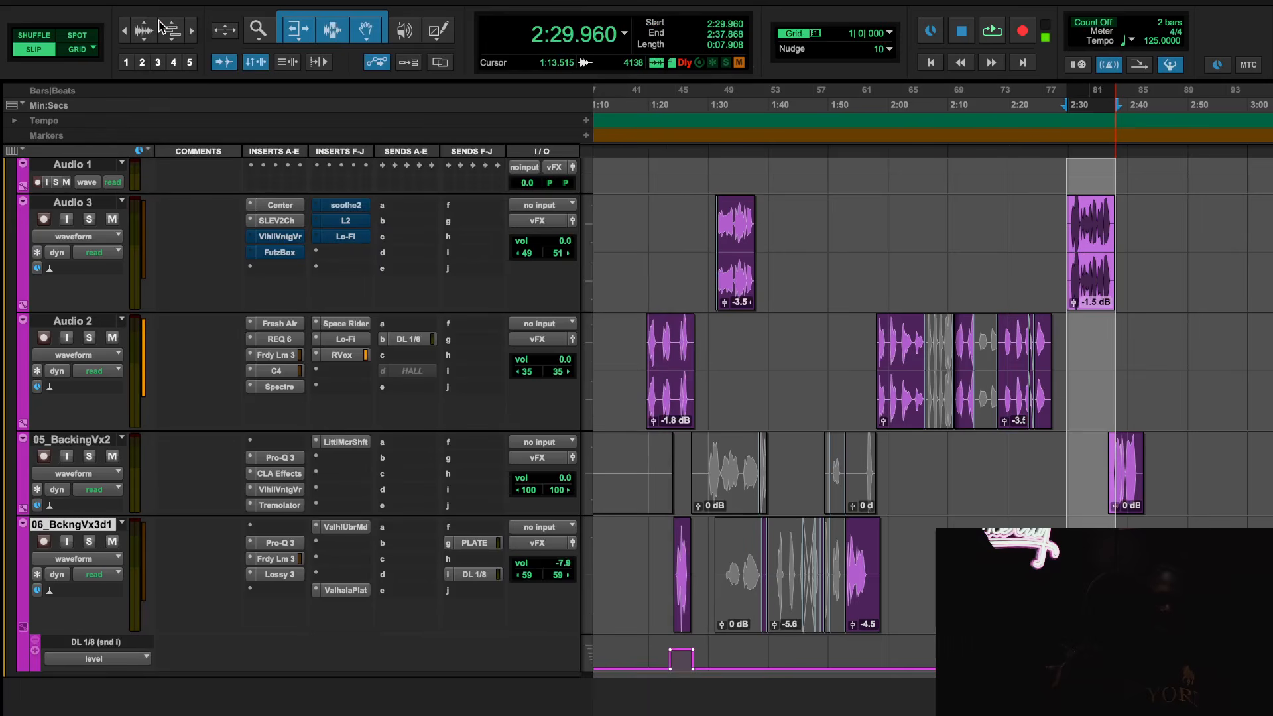
Take ValhallaVintageVerb on Audio 3 out of bypass, inspect its settings and audition the selected clip through it
right_click(286, 241)
left_click(288, 243)
left_click(281, 237)
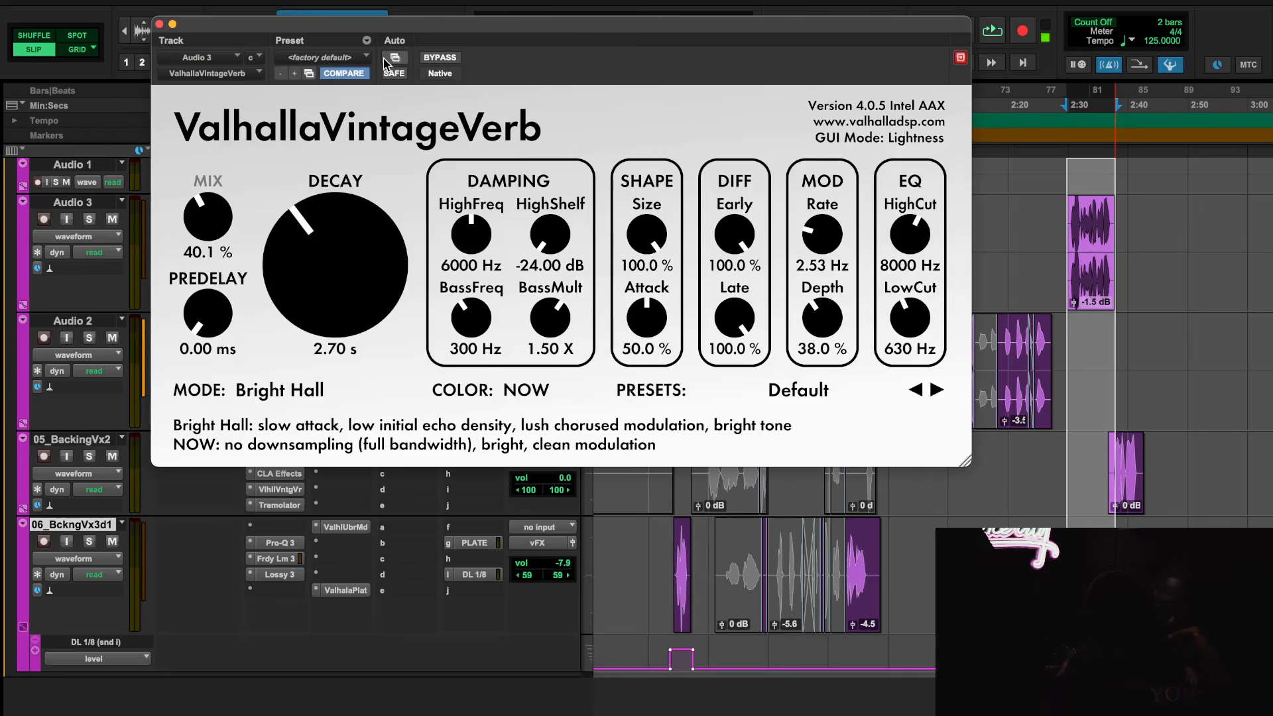
key("space")
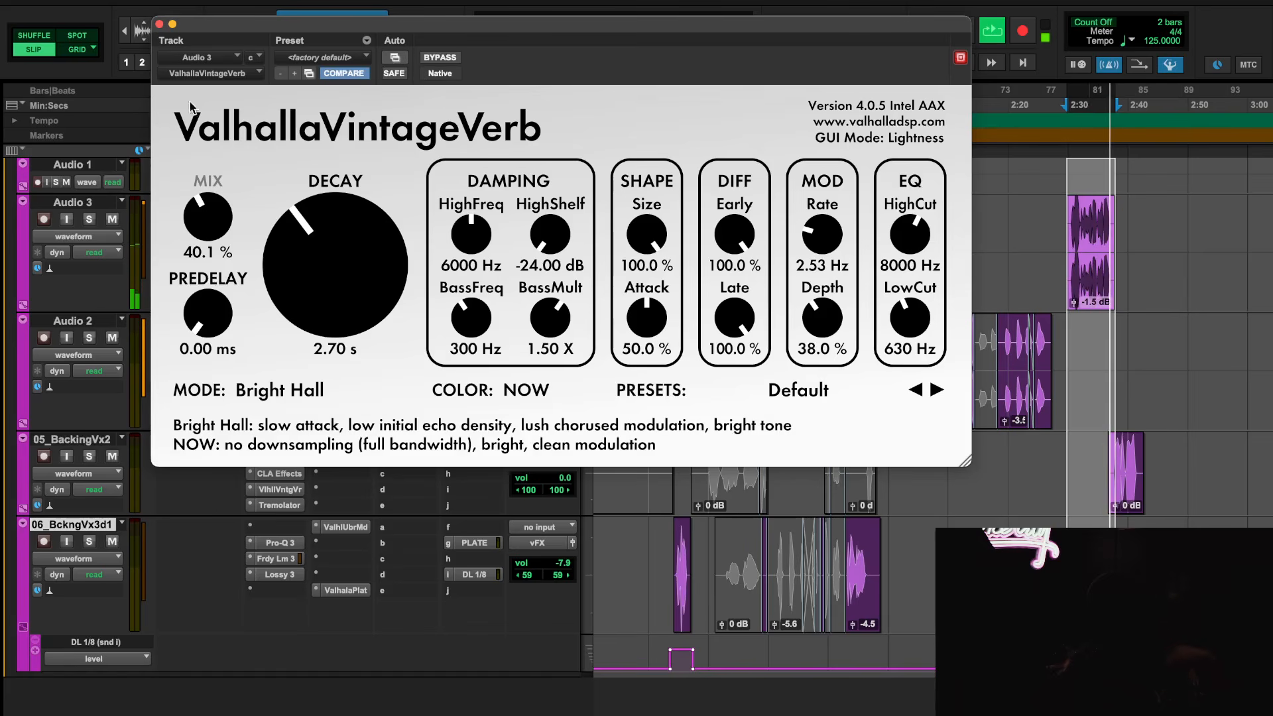
left_click(159, 24)
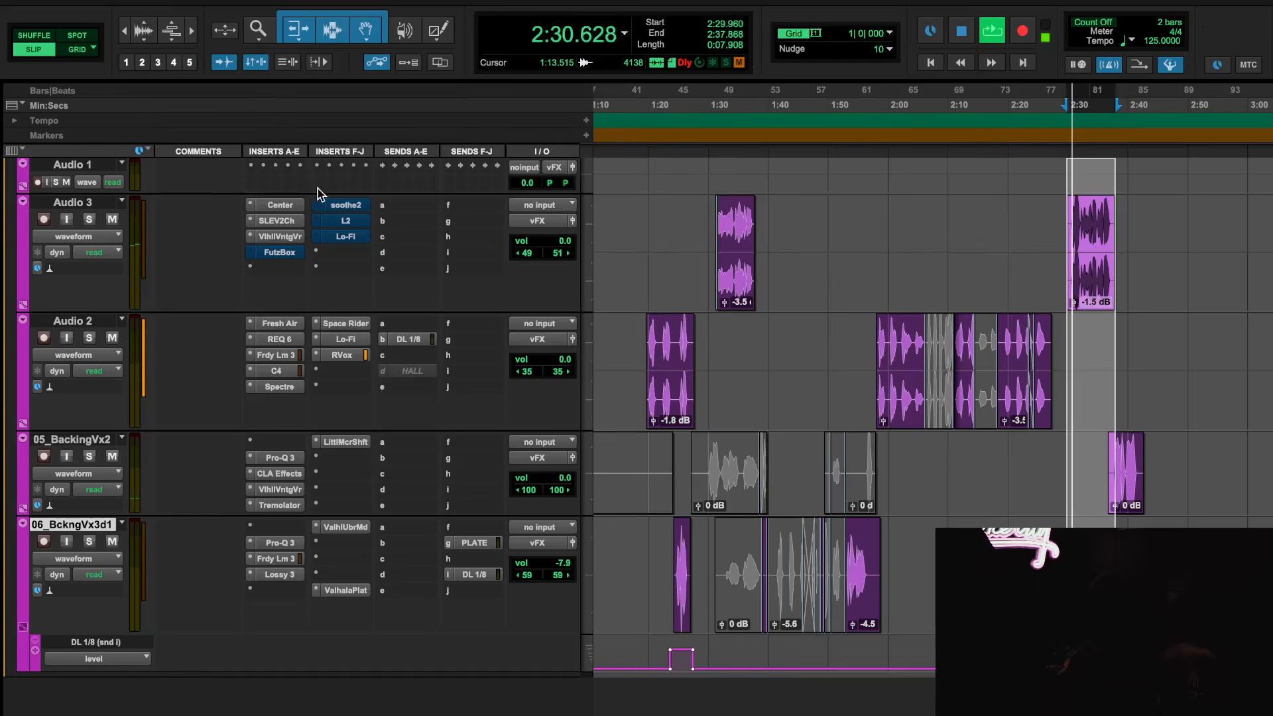
right_click(336, 220)
left_click(282, 257)
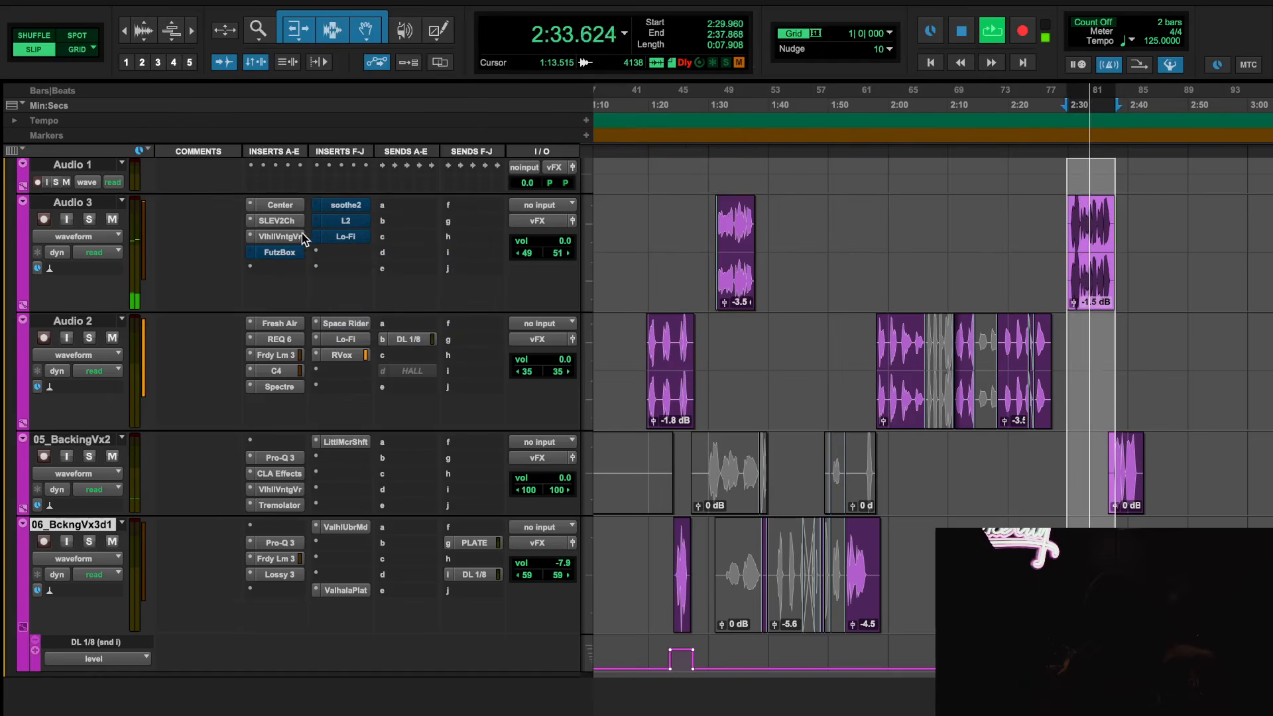
key("space")
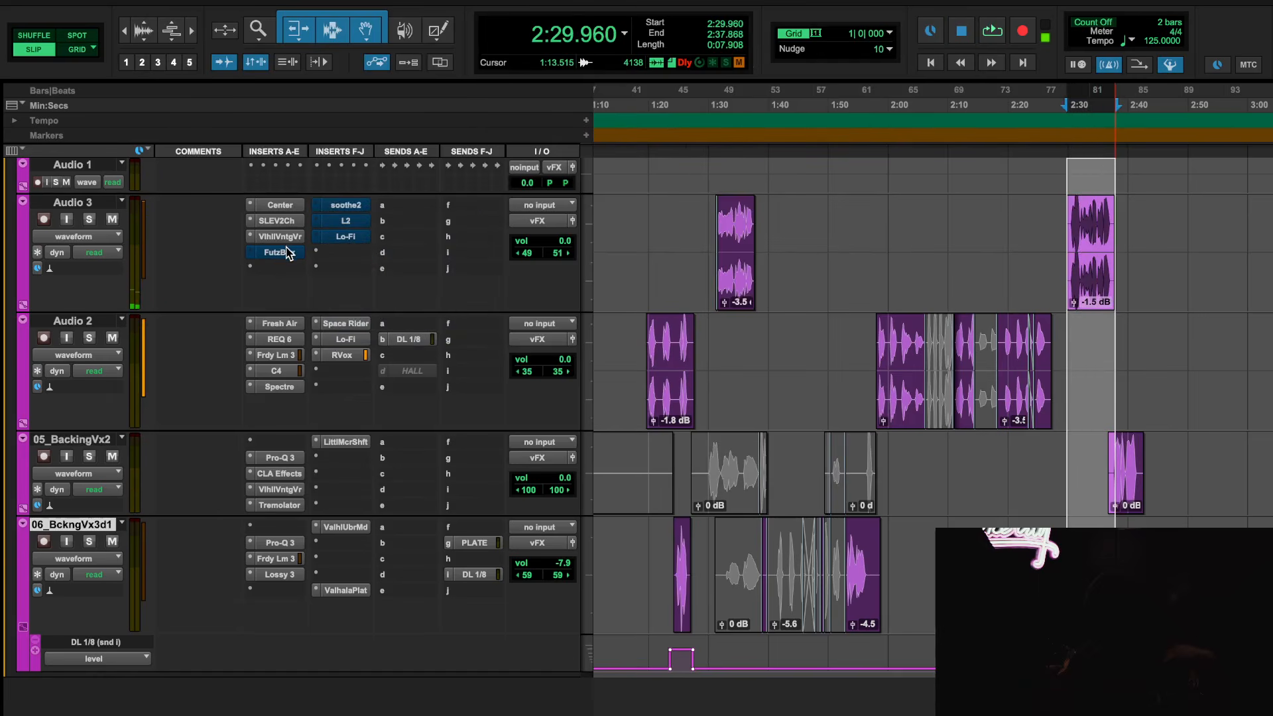
Take FutzBox on Audio 3 out of bypass, open its settings and audition the selected clip through it
right_click(287, 253)
left_click(288, 254)
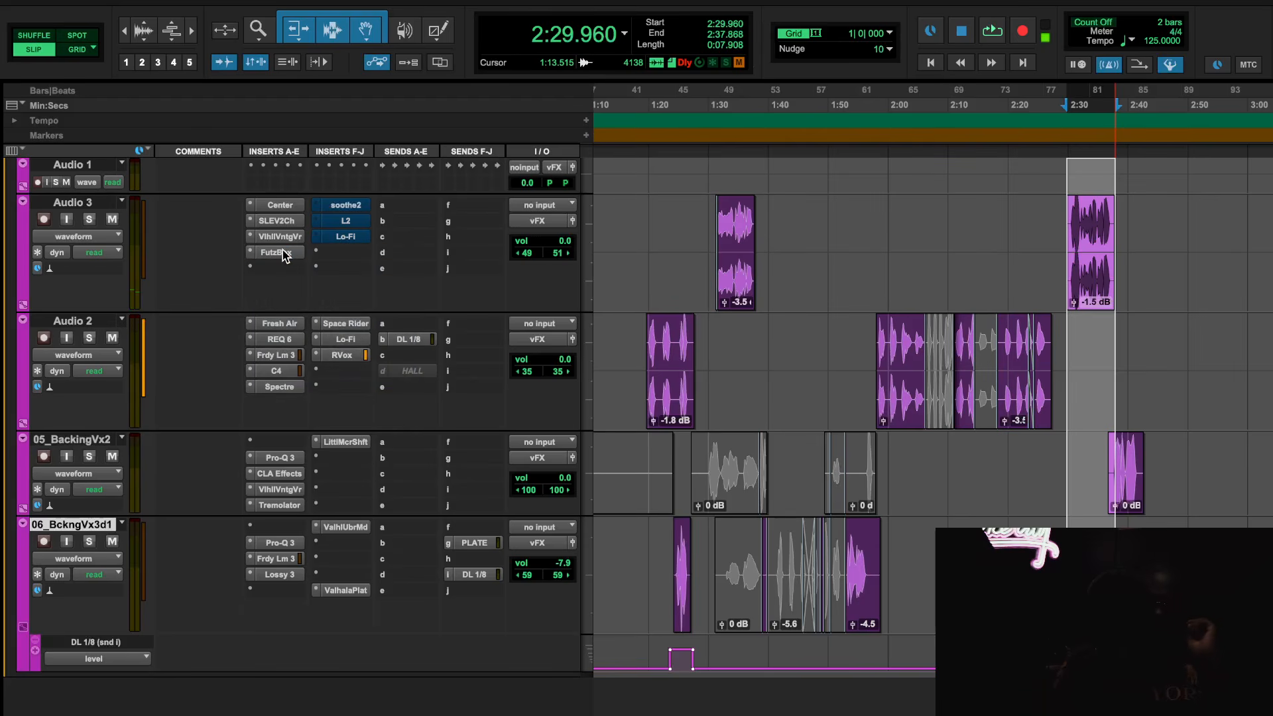
left_click(282, 252)
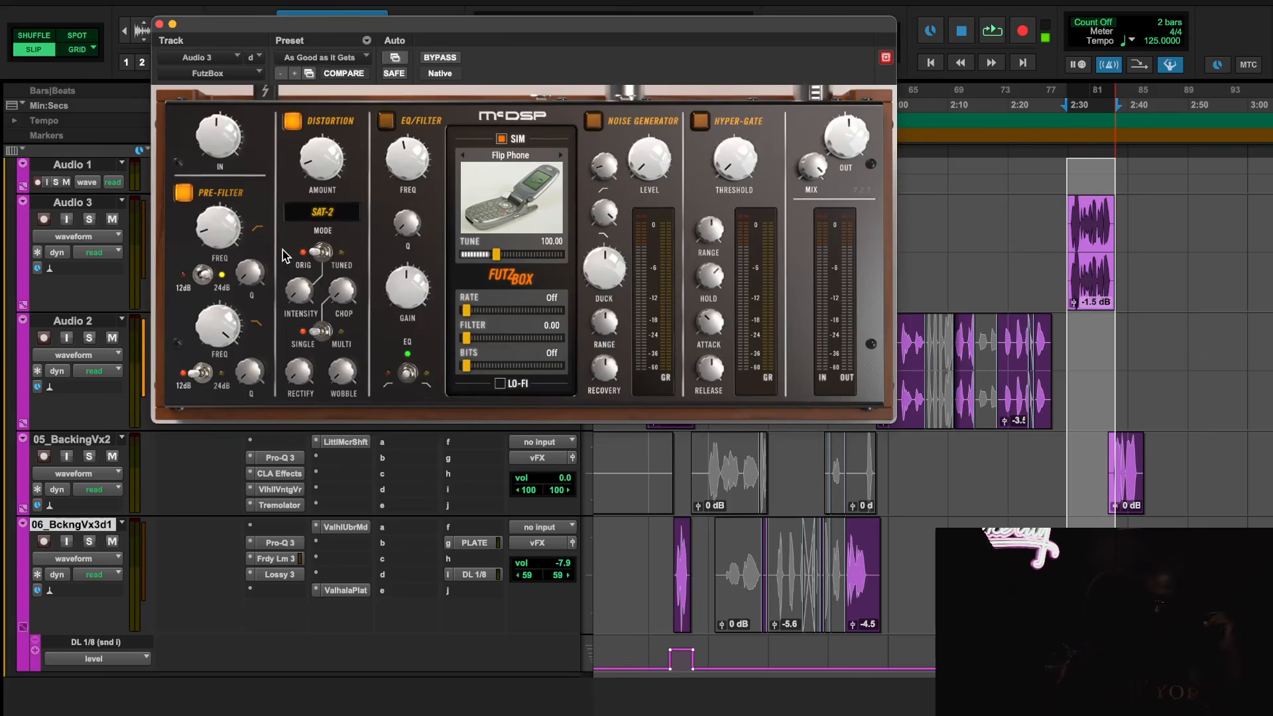
key("space")
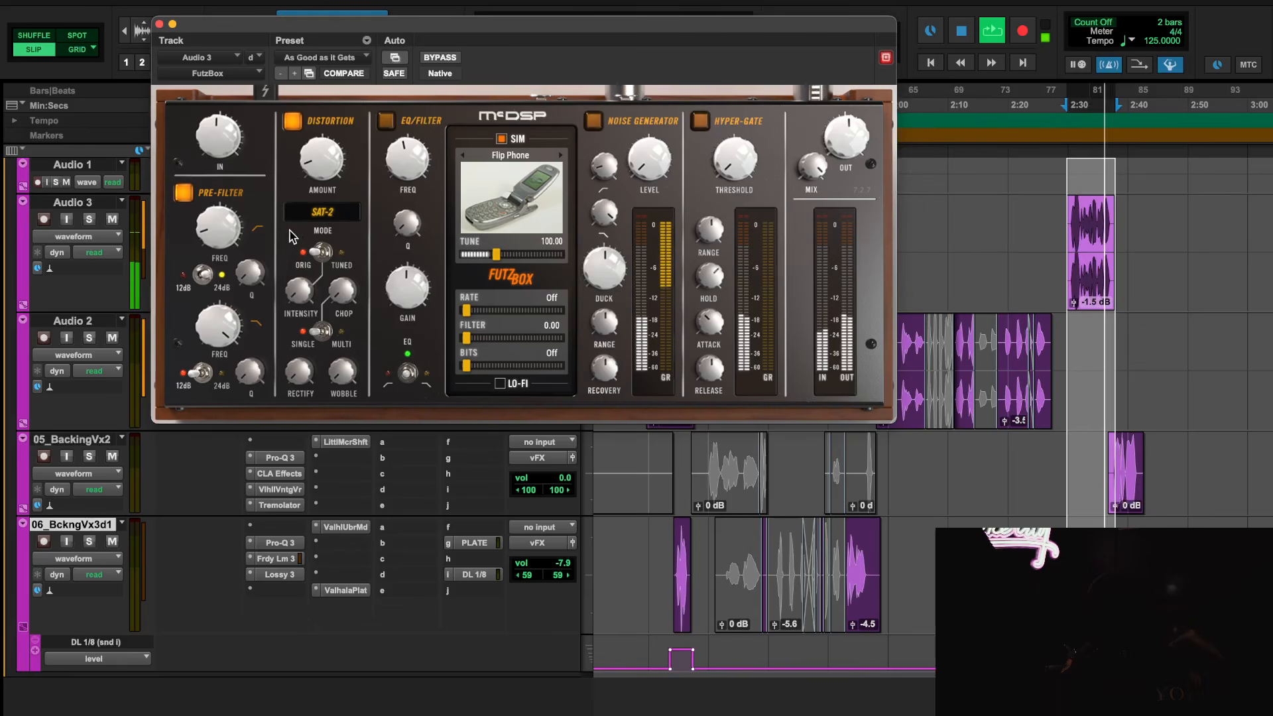
mouse_move(333, 188)
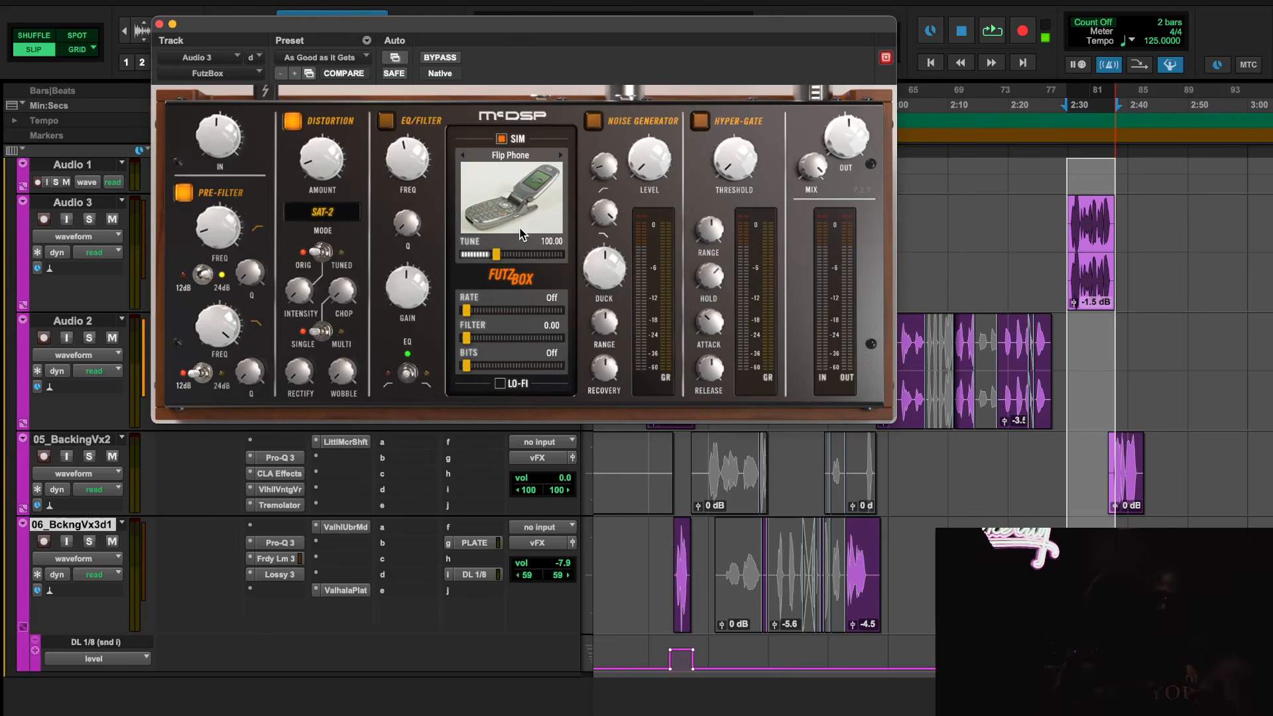
Take soothe2 on Audio 3 out of bypass, inspect its settings and audition the selected clip through it
left_click(159, 24)
right_click(345, 208)
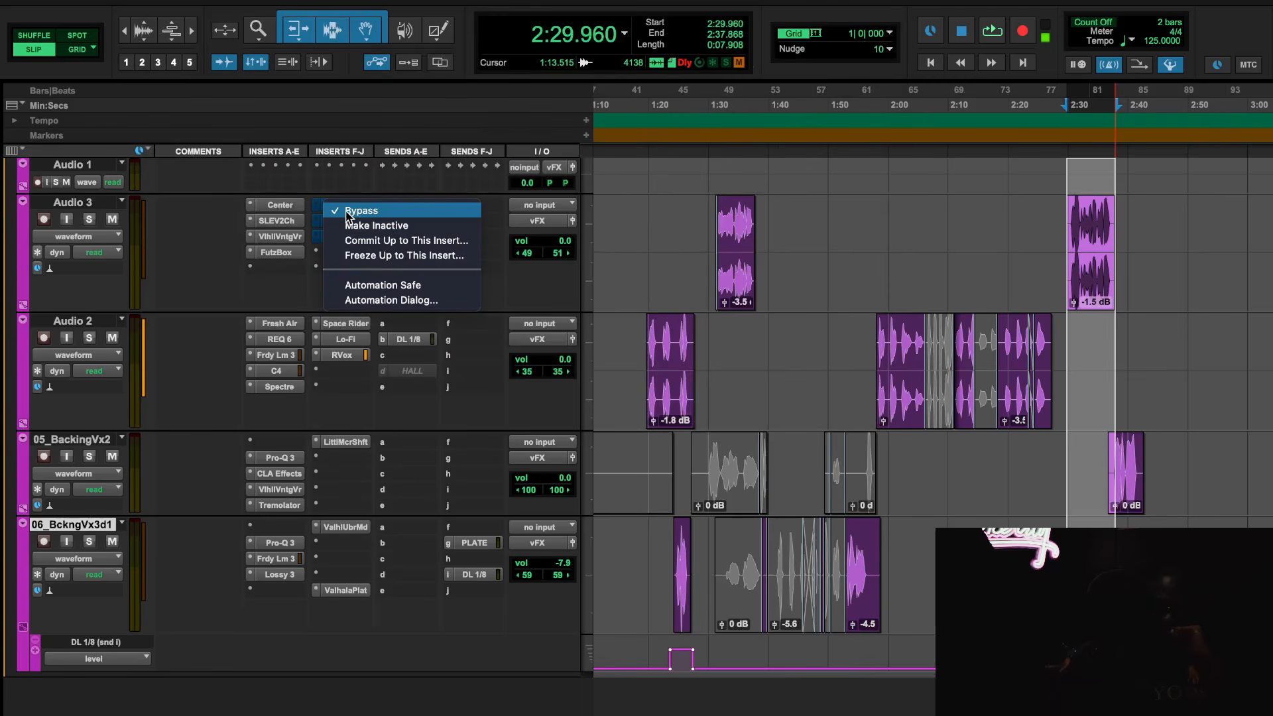
left_click(344, 208)
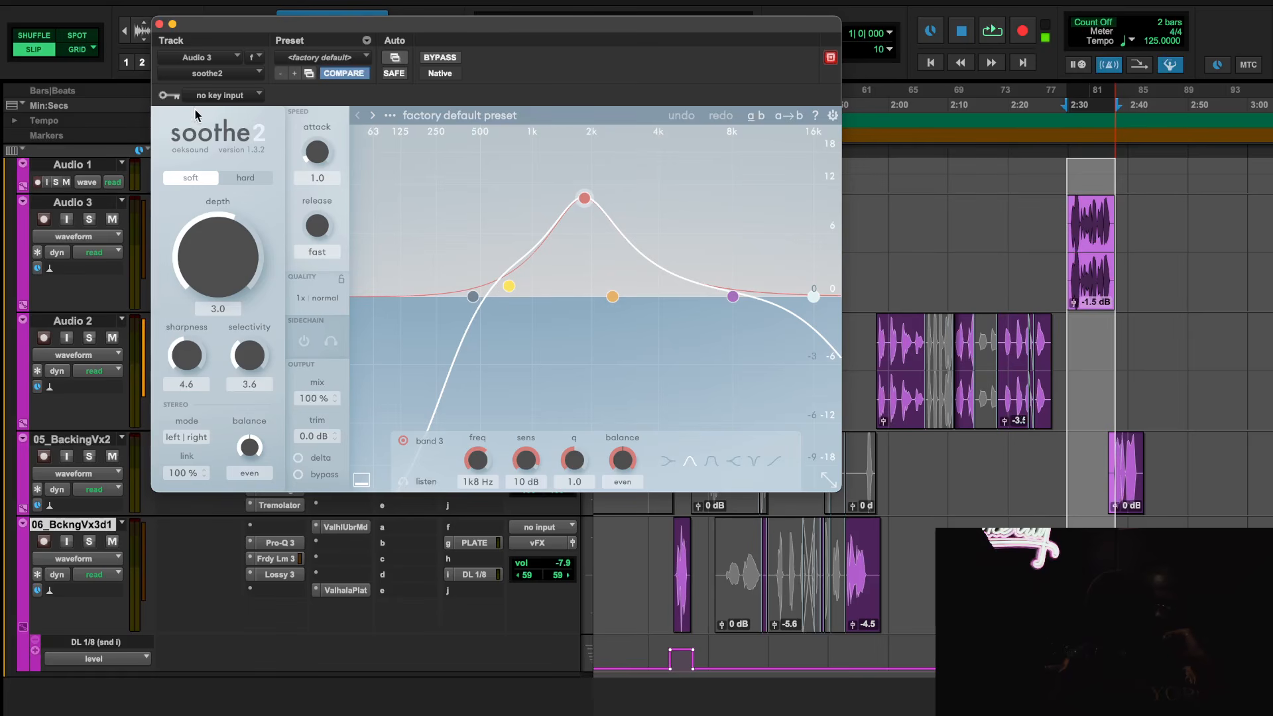
key("space")
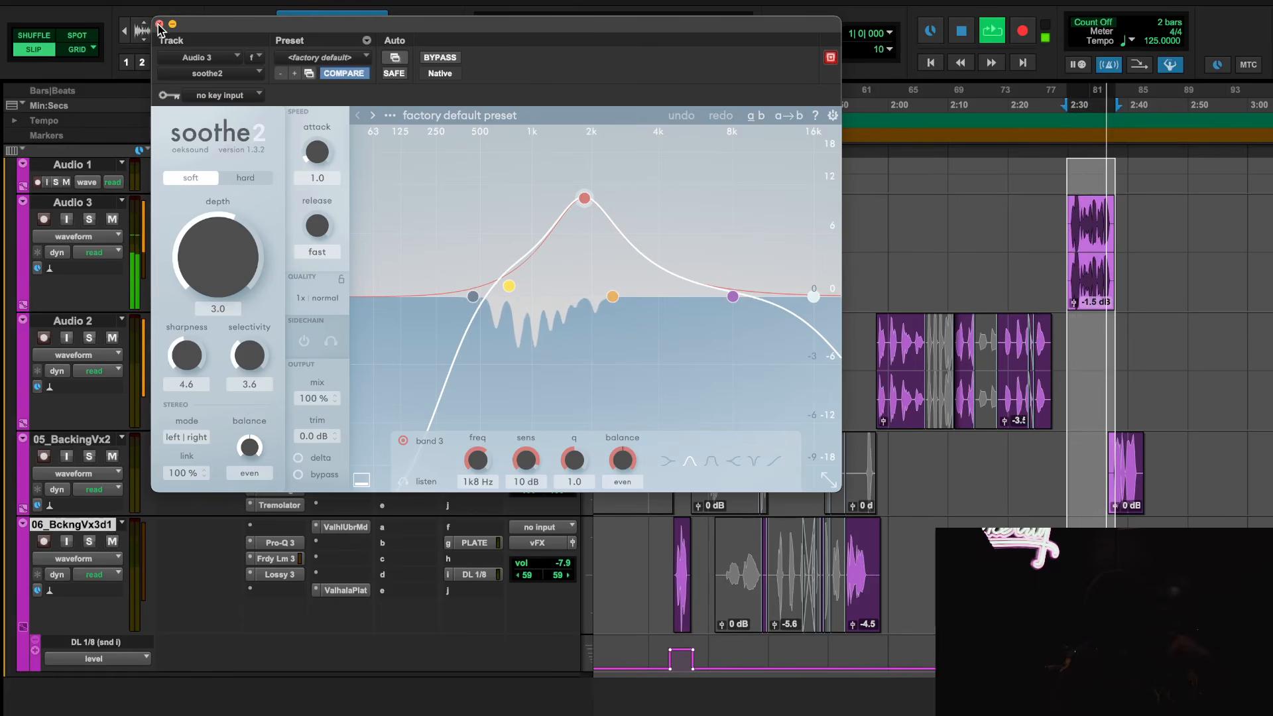
left_click(159, 24)
key("space")
Take L2 on Audio 3 out of bypass, open its settings and audition the selected clip through it
right_click(331, 215)
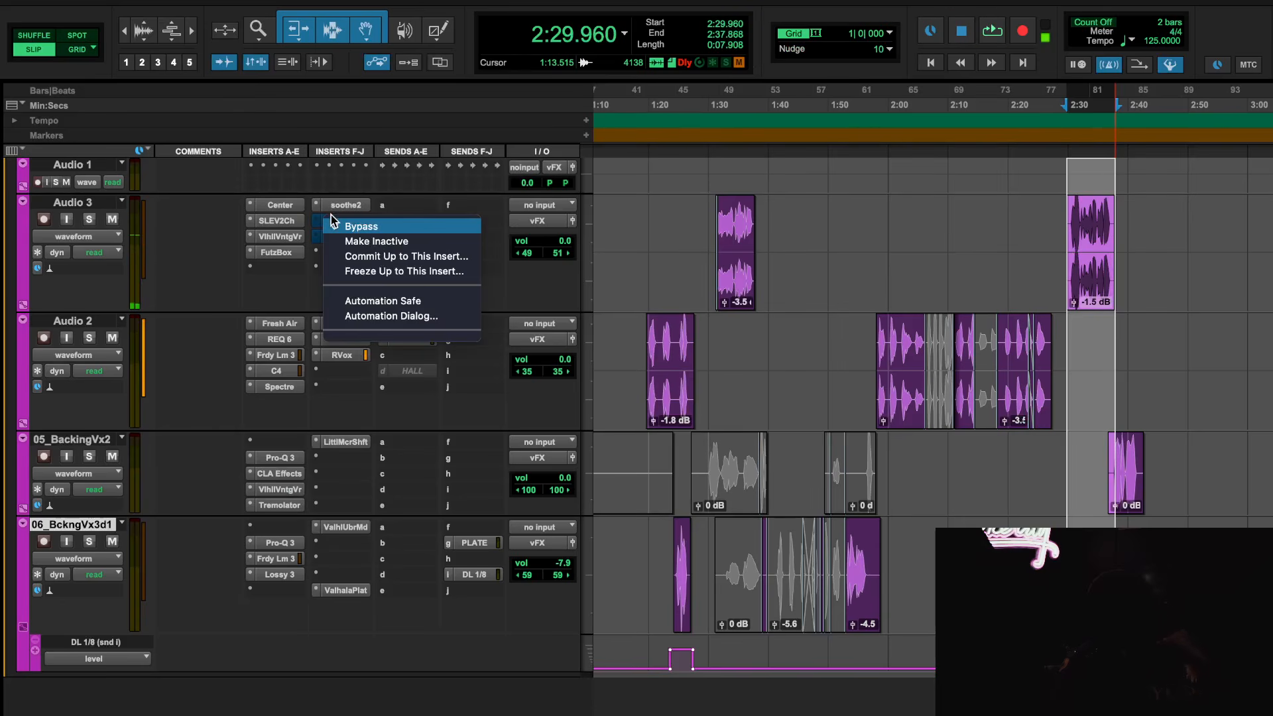
left_click(331, 216)
left_click(331, 214)
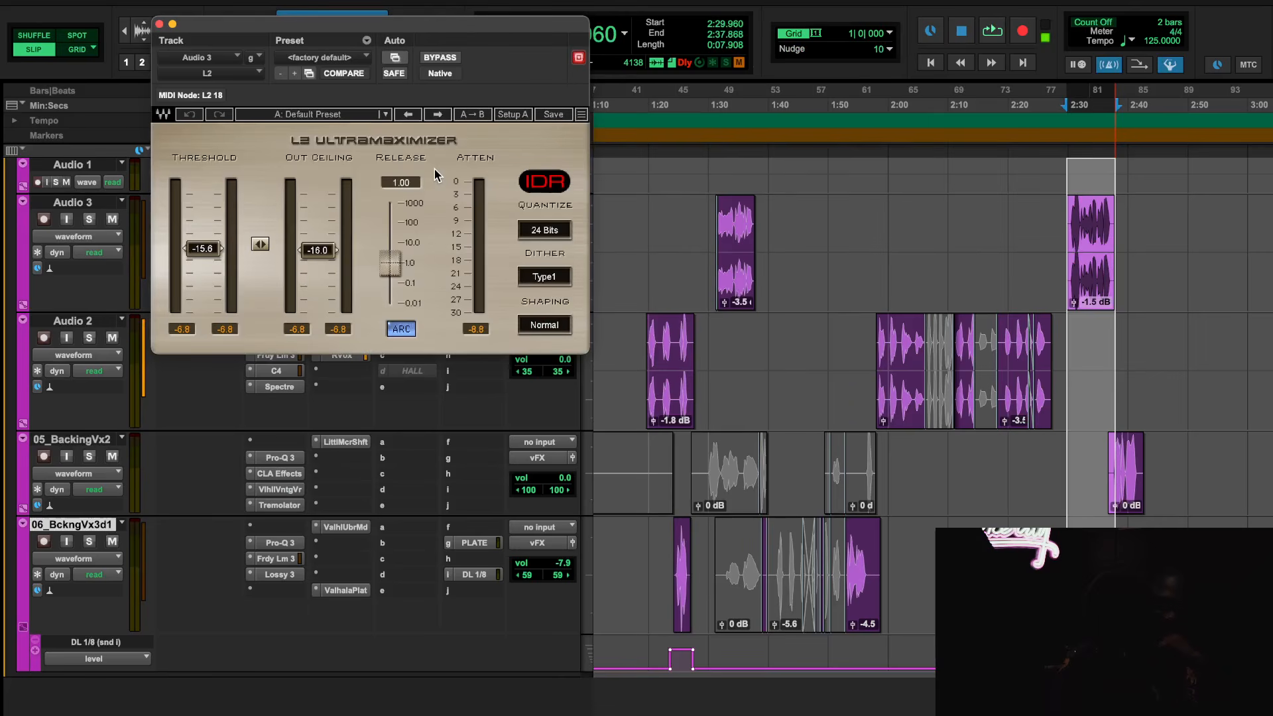
key("space")
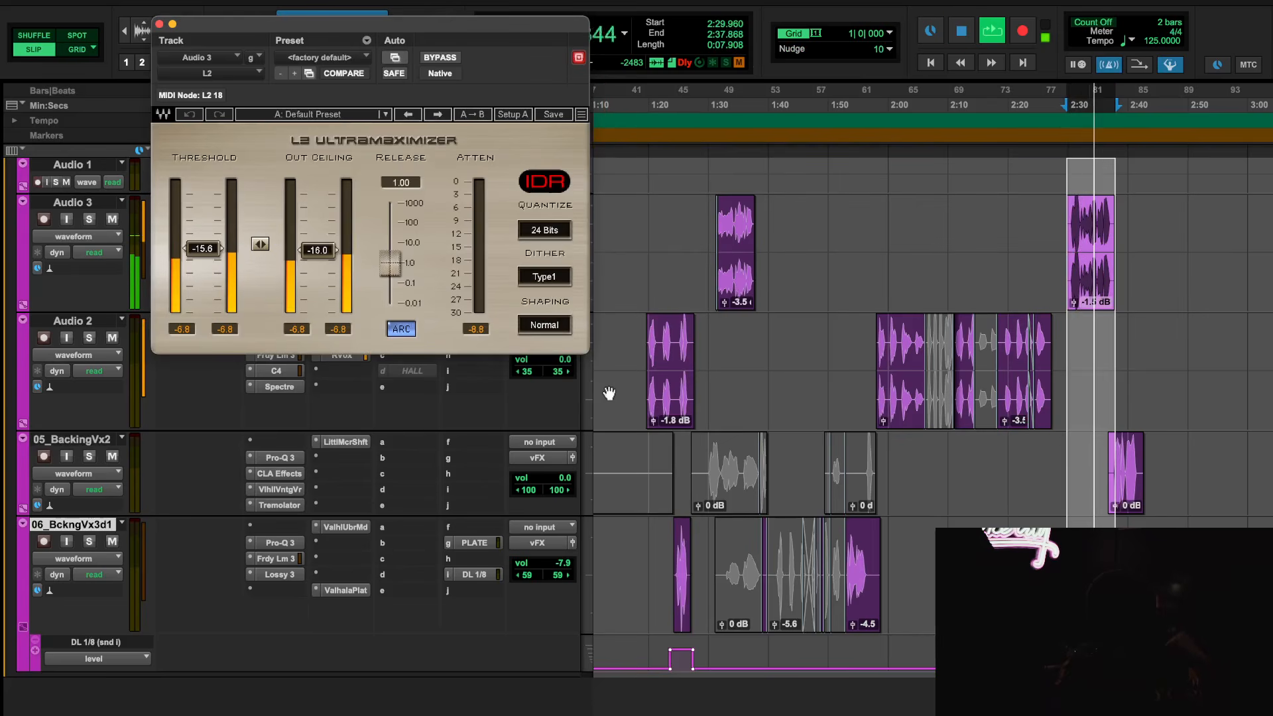
Play the earlier Audio 3 clip from 1:30.796 to compare it with and without L2, leaving the limiter active
left_click(713, 97)
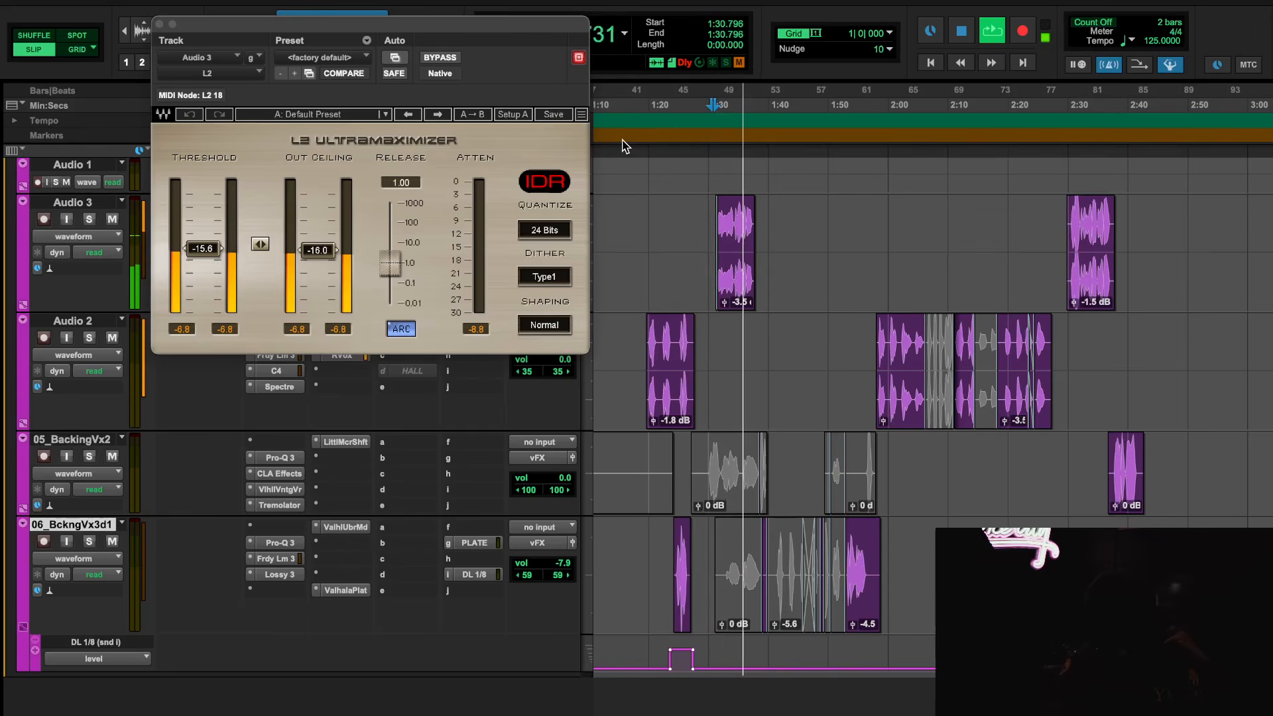
key("space")
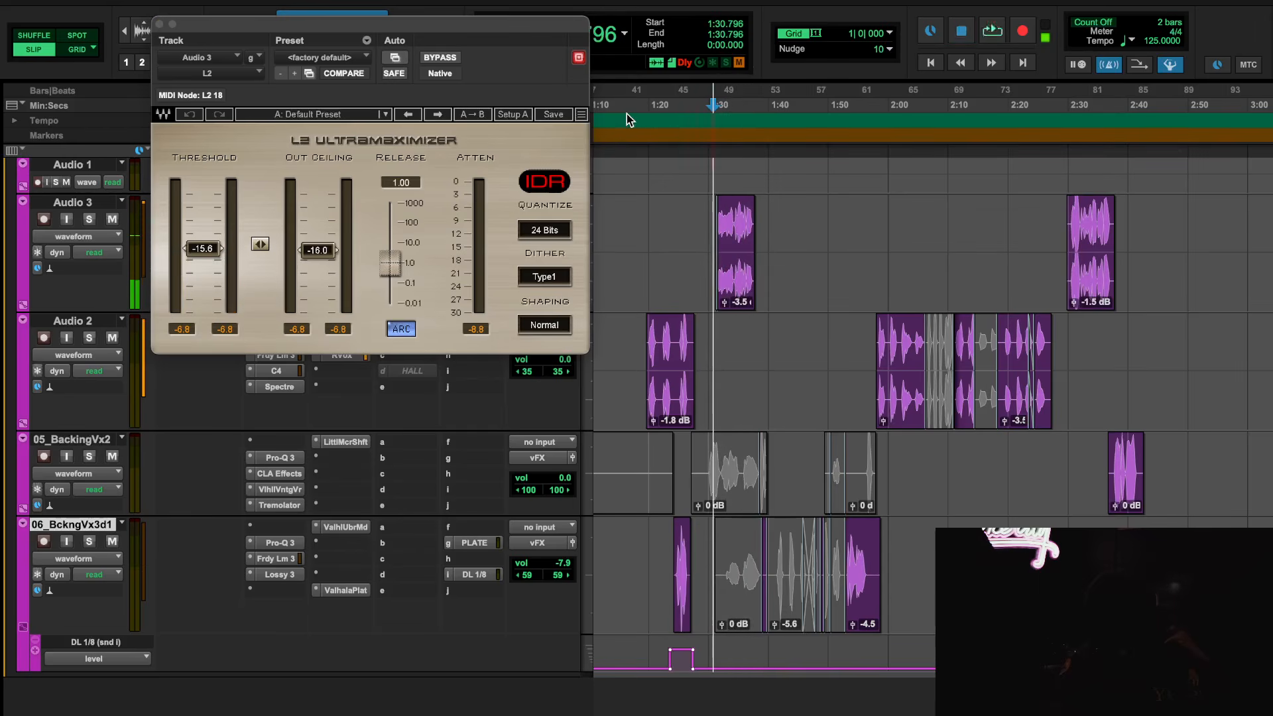
key("space")
left_click(427, 59)
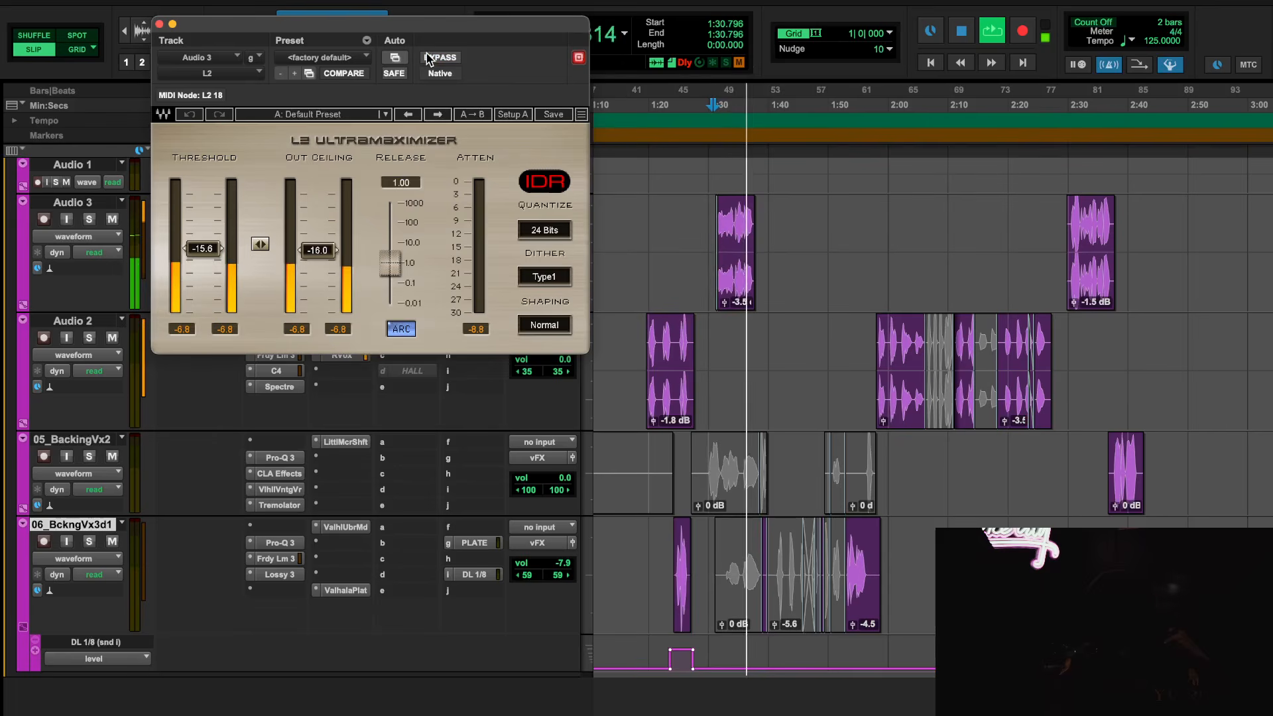
key("space")
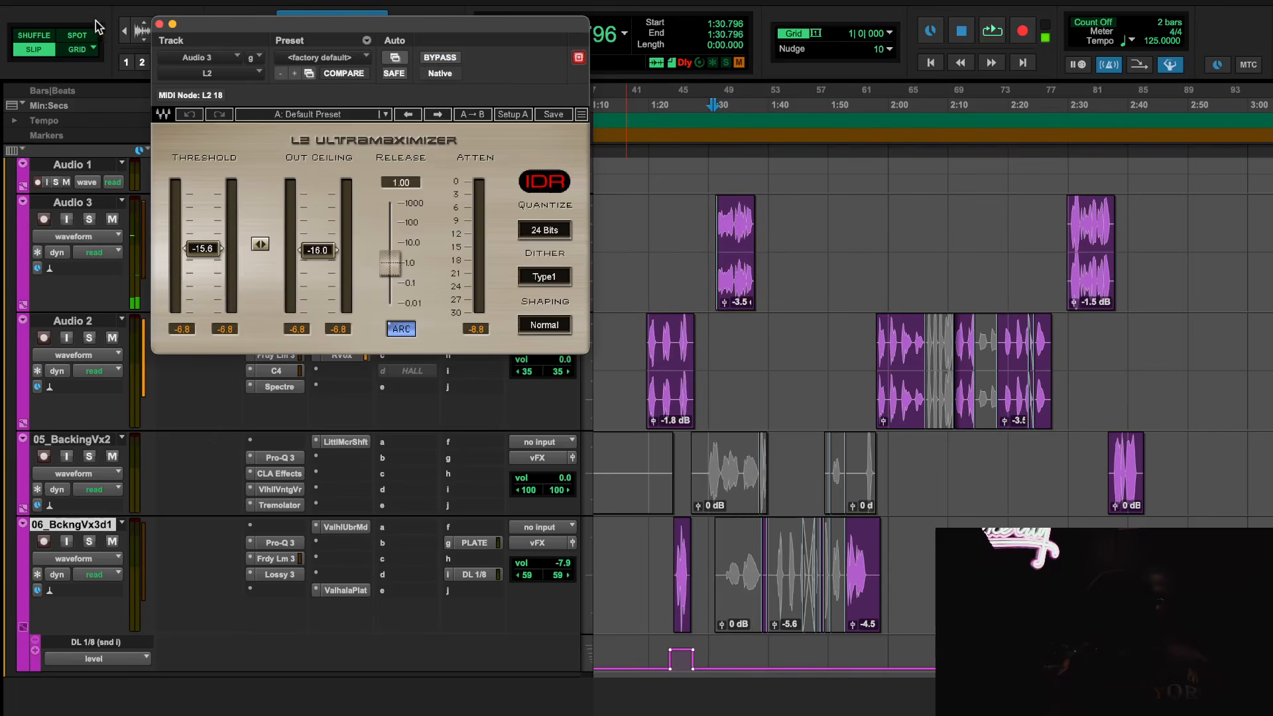
left_click(160, 24)
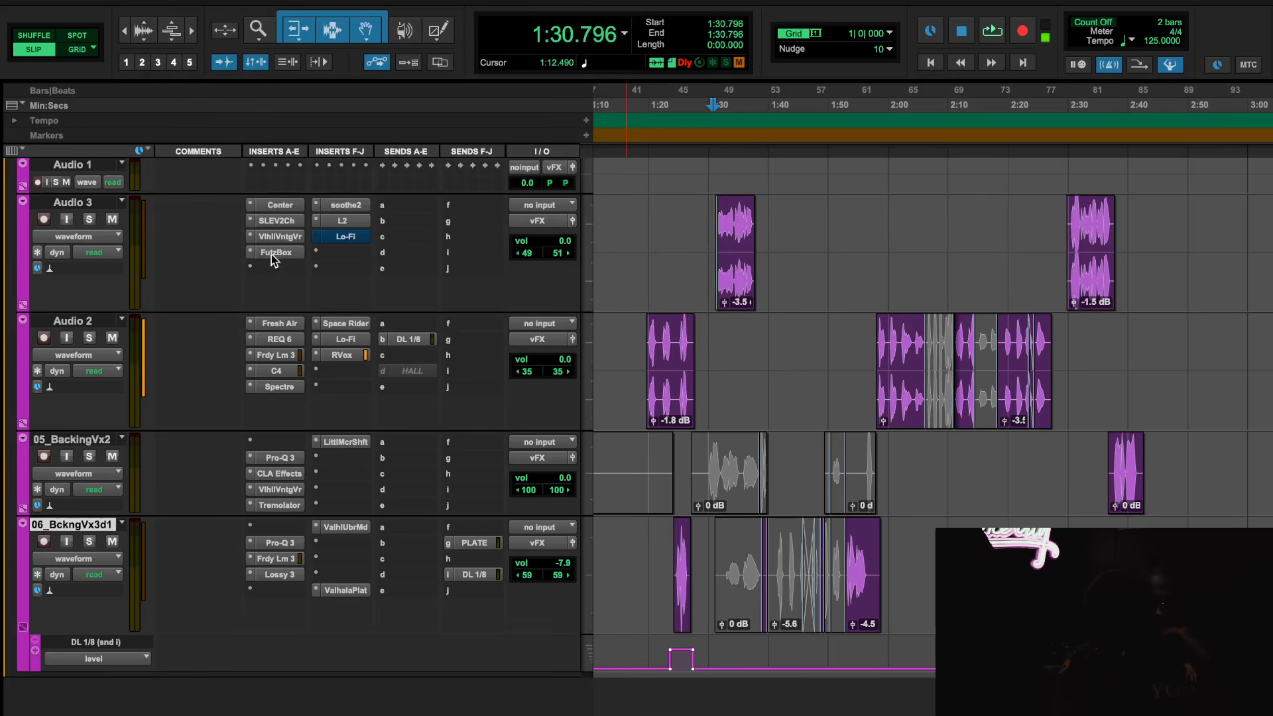
Take Lo-Fi on Audio 3 out of bypass and inspect the settings of Lo-Fi and ValhallaVintageVerb
right_click(351, 238)
left_click(350, 237)
left_click(350, 238)
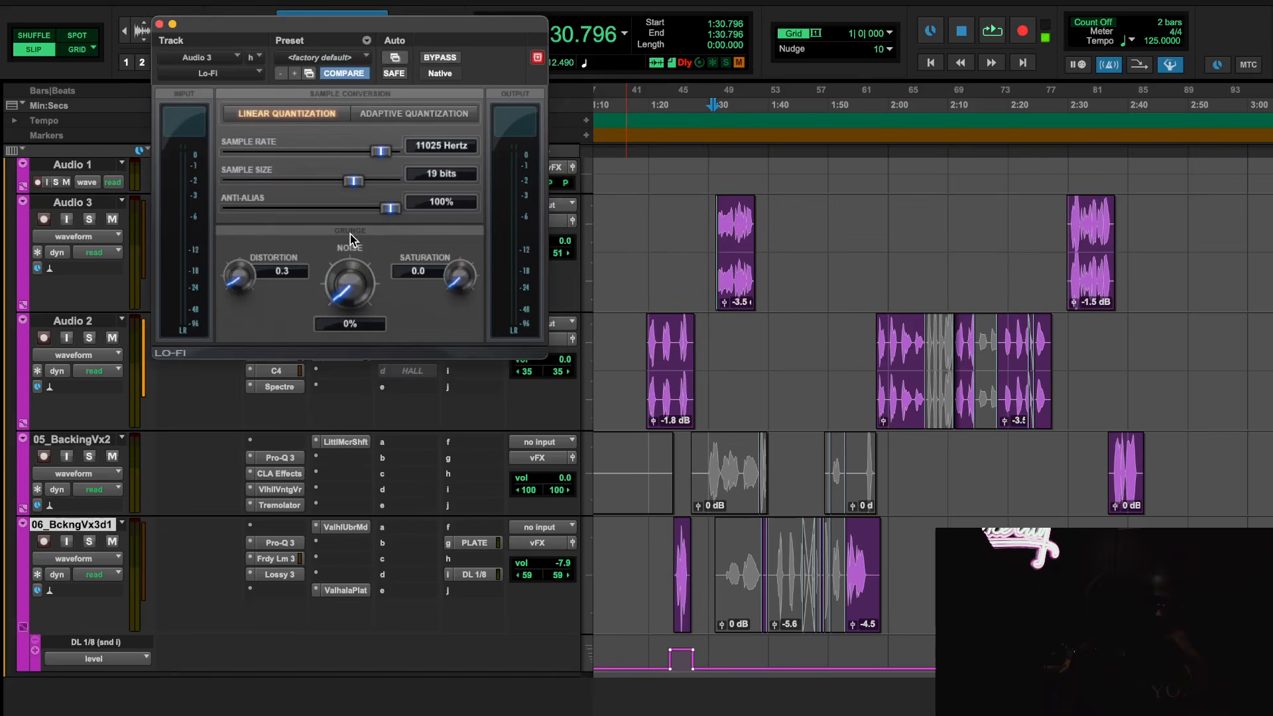
left_click(159, 25)
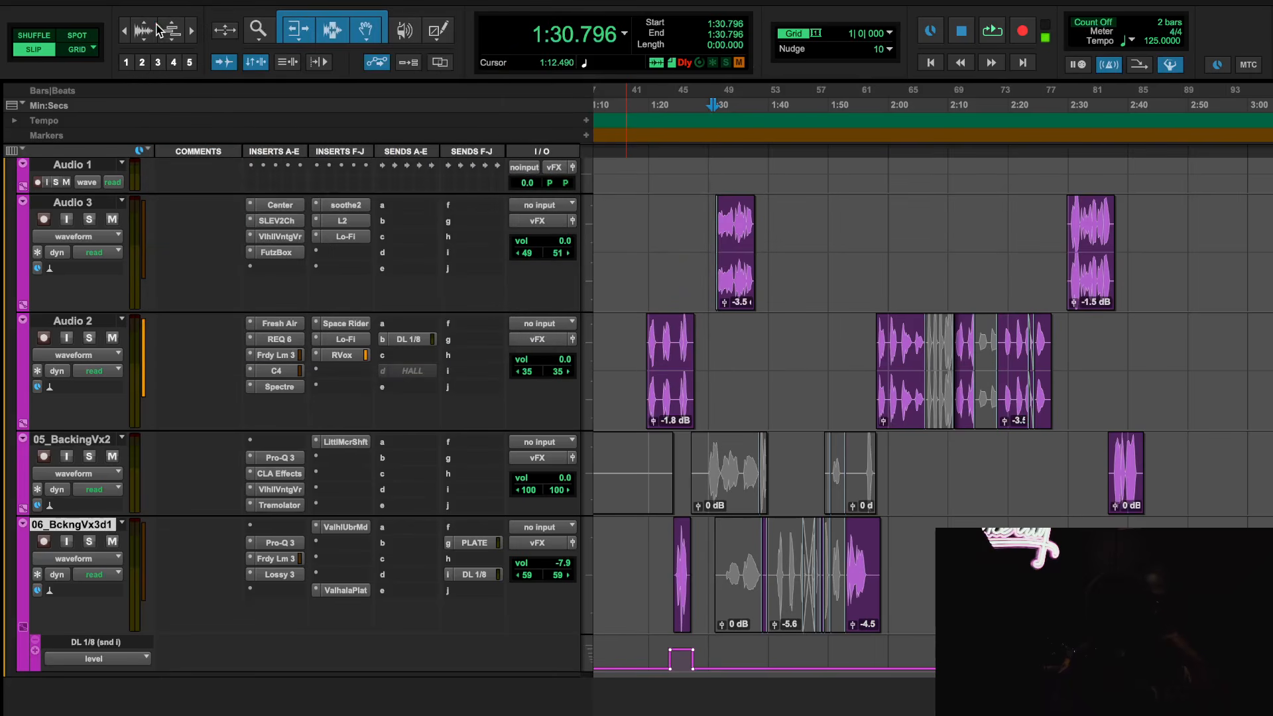
left_click(290, 240)
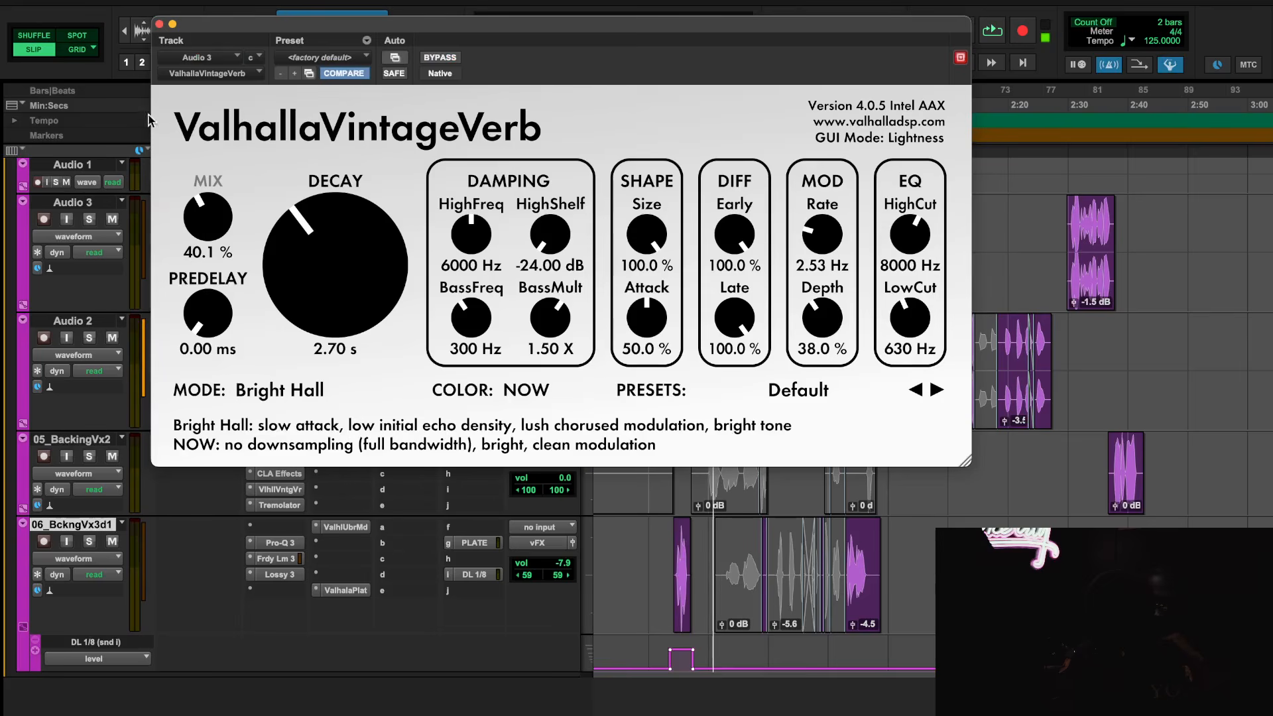
left_click(159, 25)
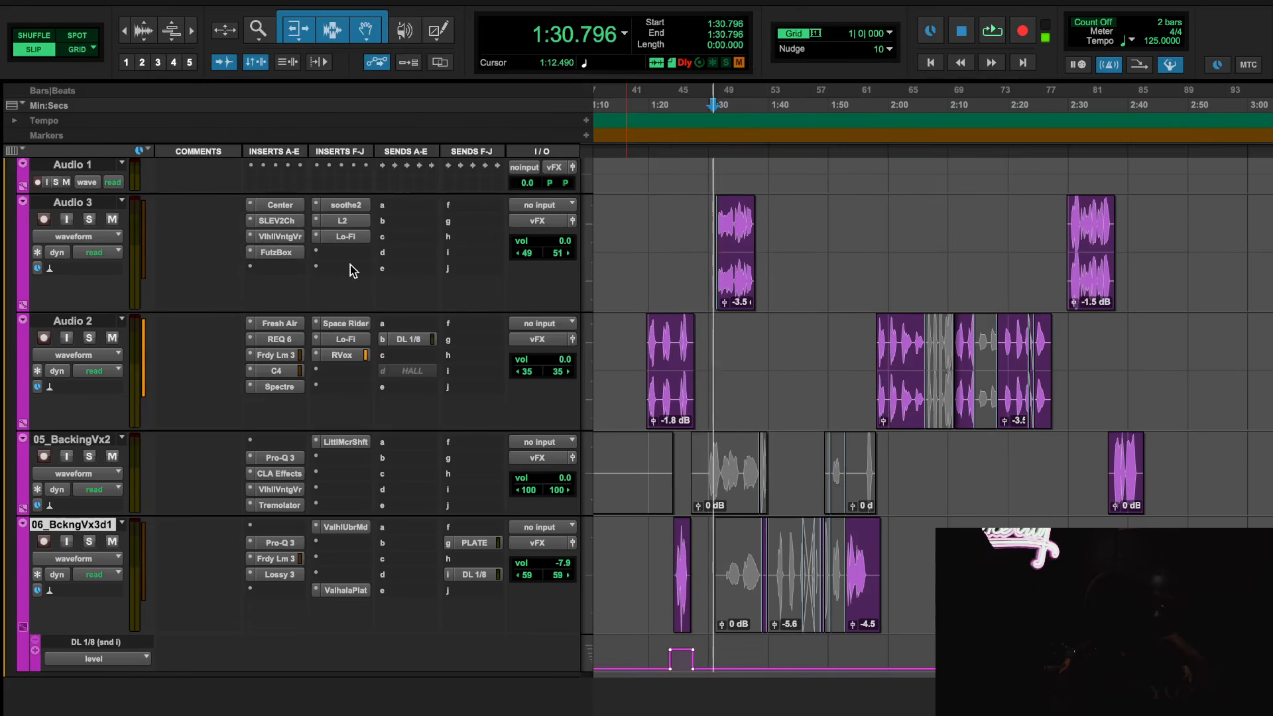
Add MV2 (mono) to the last insert slot of Audio 3, try raising its Low Level, and leave the insert inactive
left_click(350, 265)
left_click(371, 210)
type("nv2")
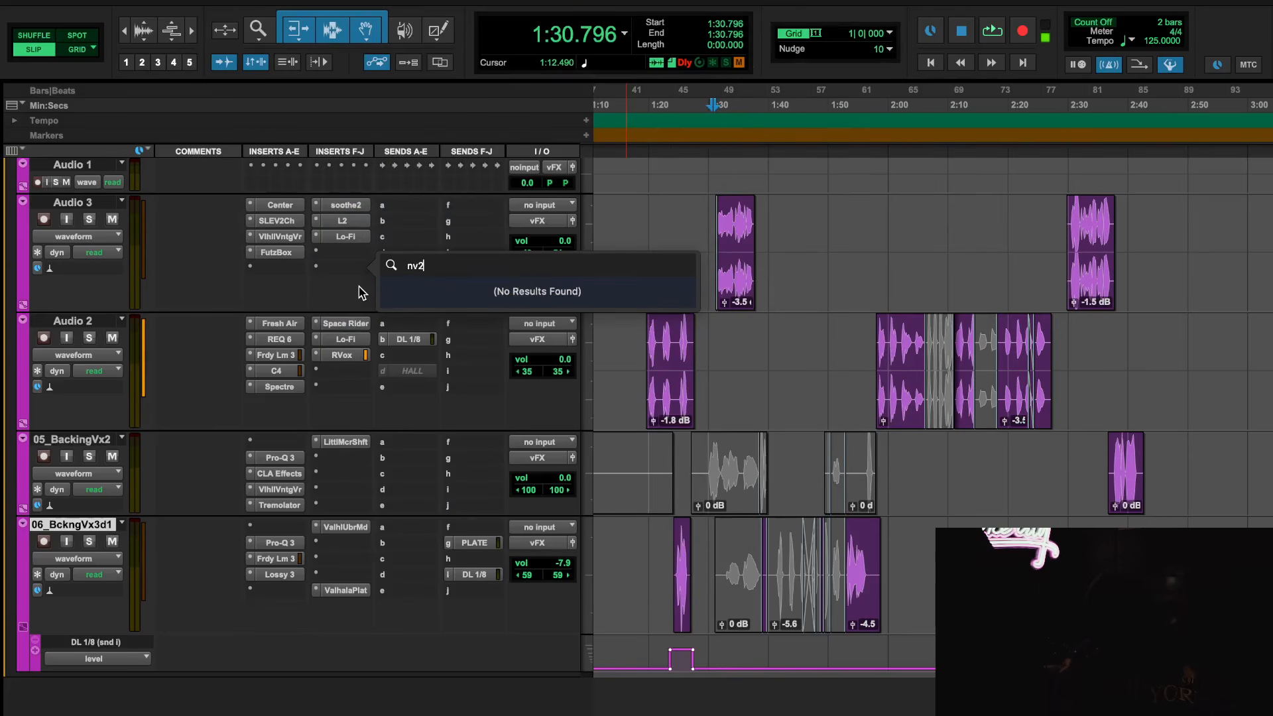
key("BackSpace")
key("BackSpace")
key("BackSpace")
type("mv2")
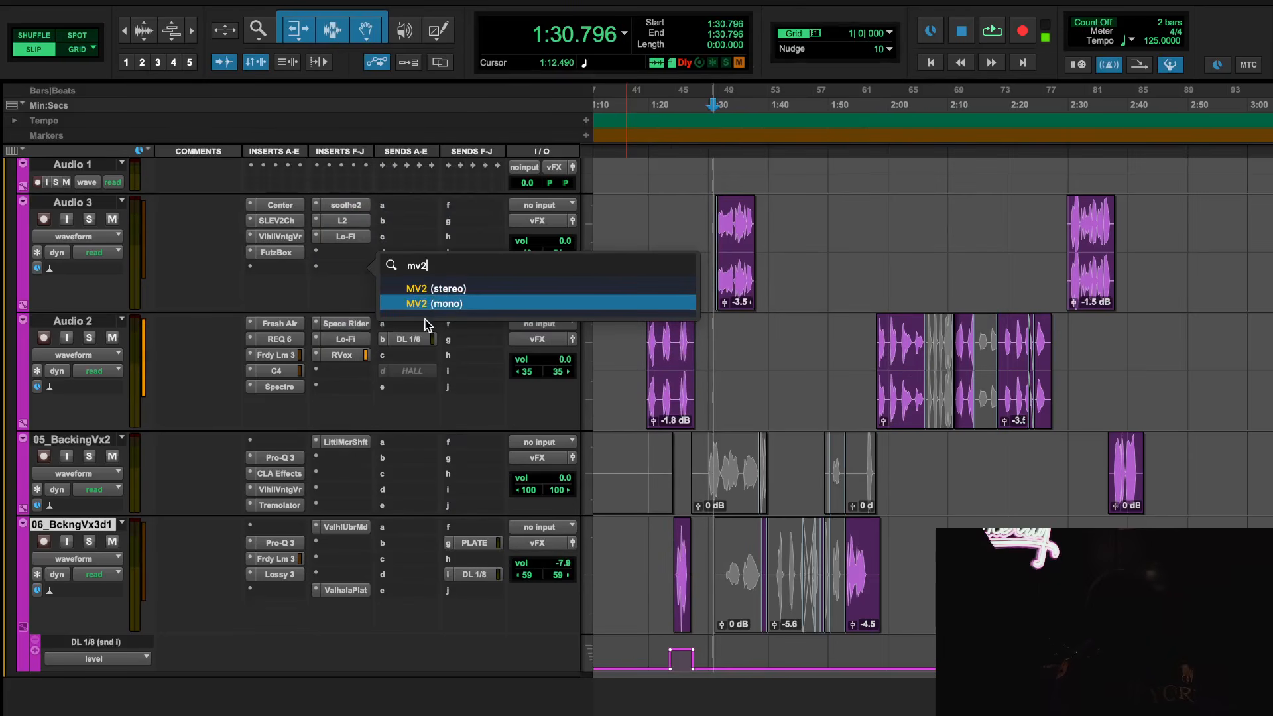
left_click(436, 303)
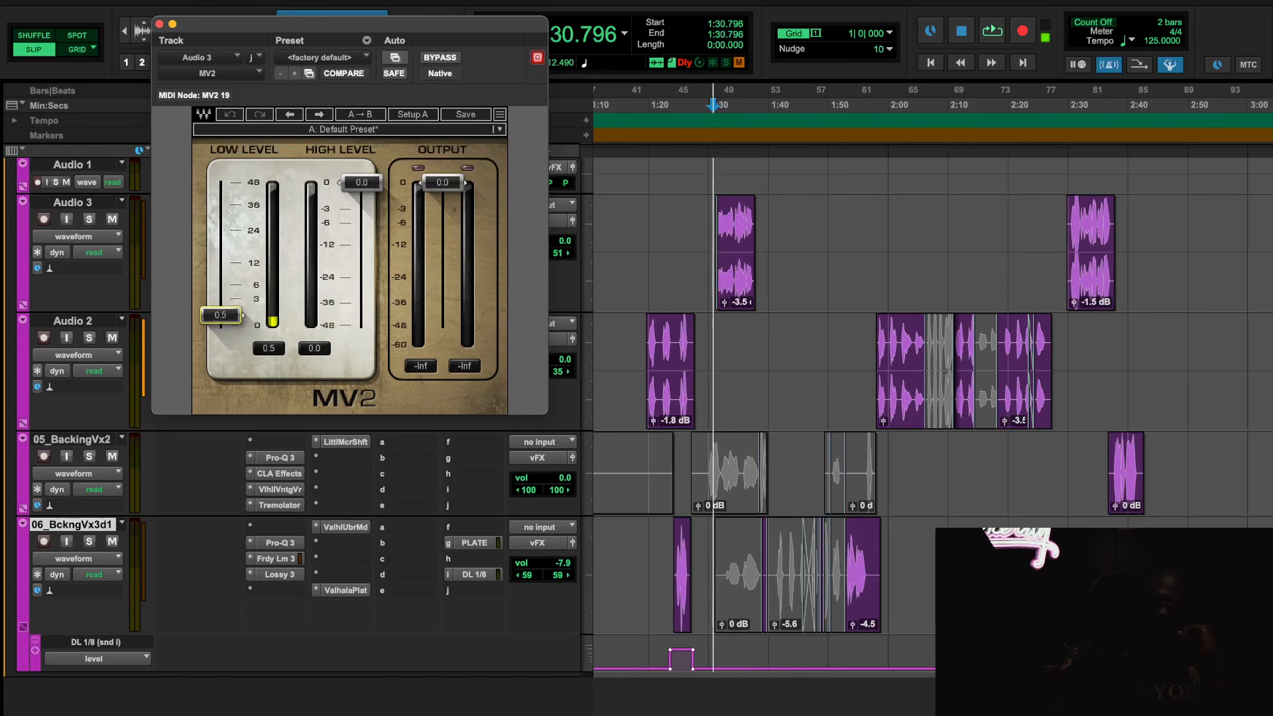
left_click_drag(221, 315, 220, 299)
left_click(159, 24)
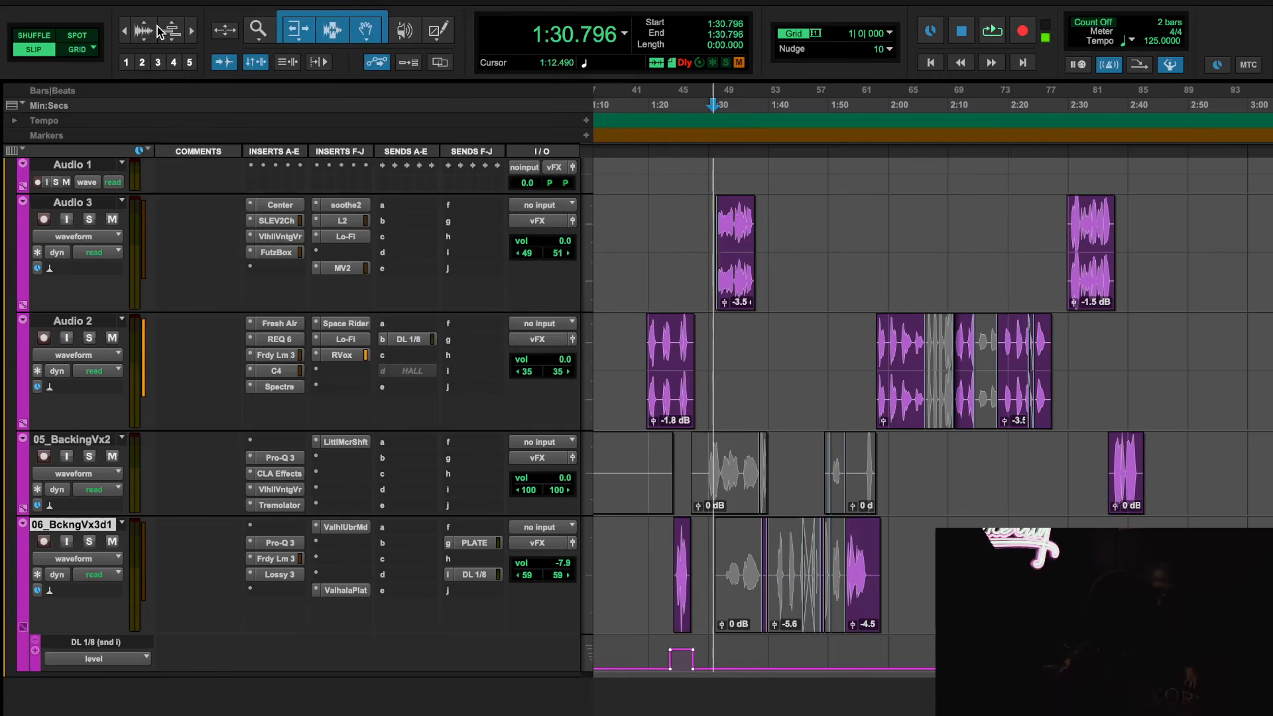
Review the Lo-Fi settings on Audio 3 and play from 2:30.107 to compare it bypassed and active, leaving it active
left_click(351, 238)
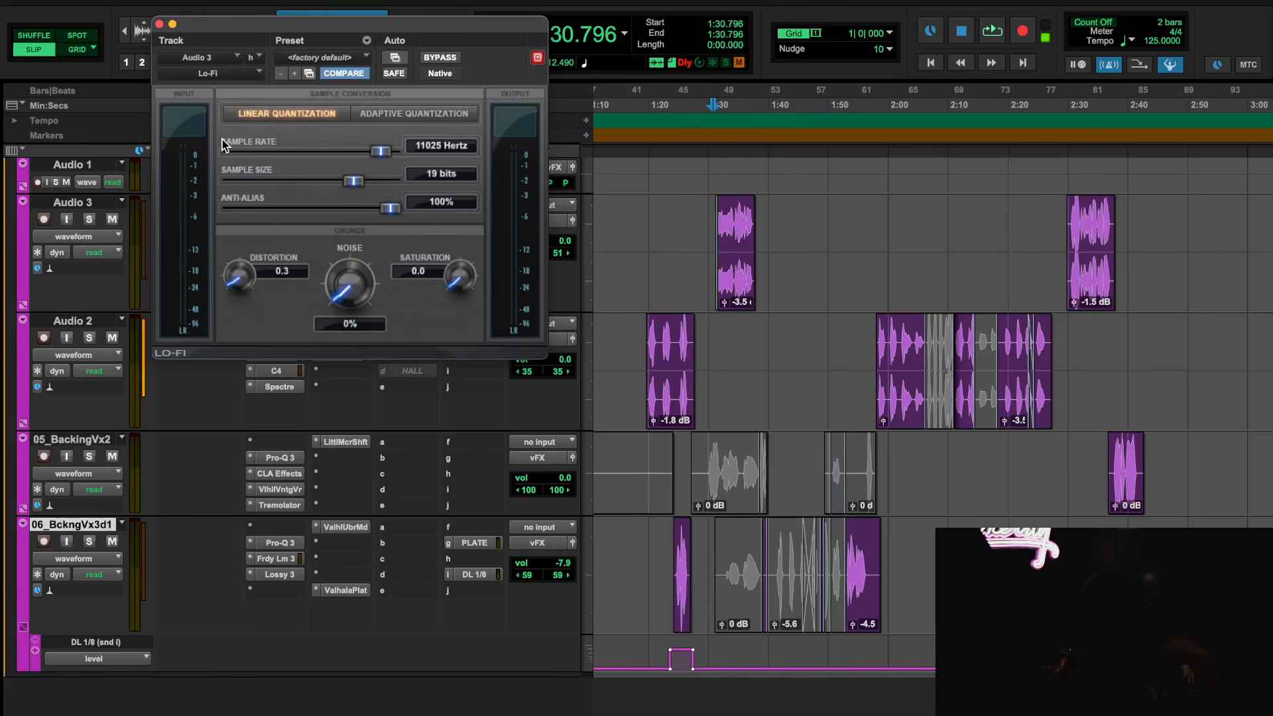
left_click(160, 24)
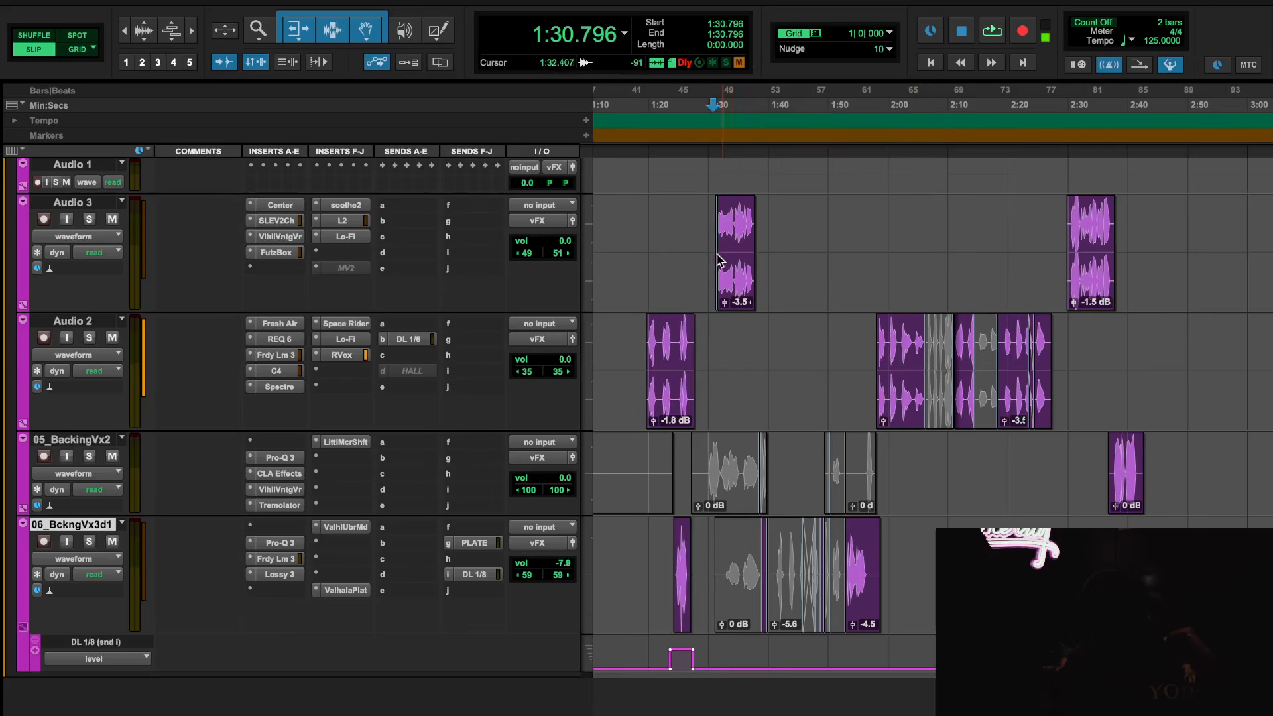
left_click(332, 237)
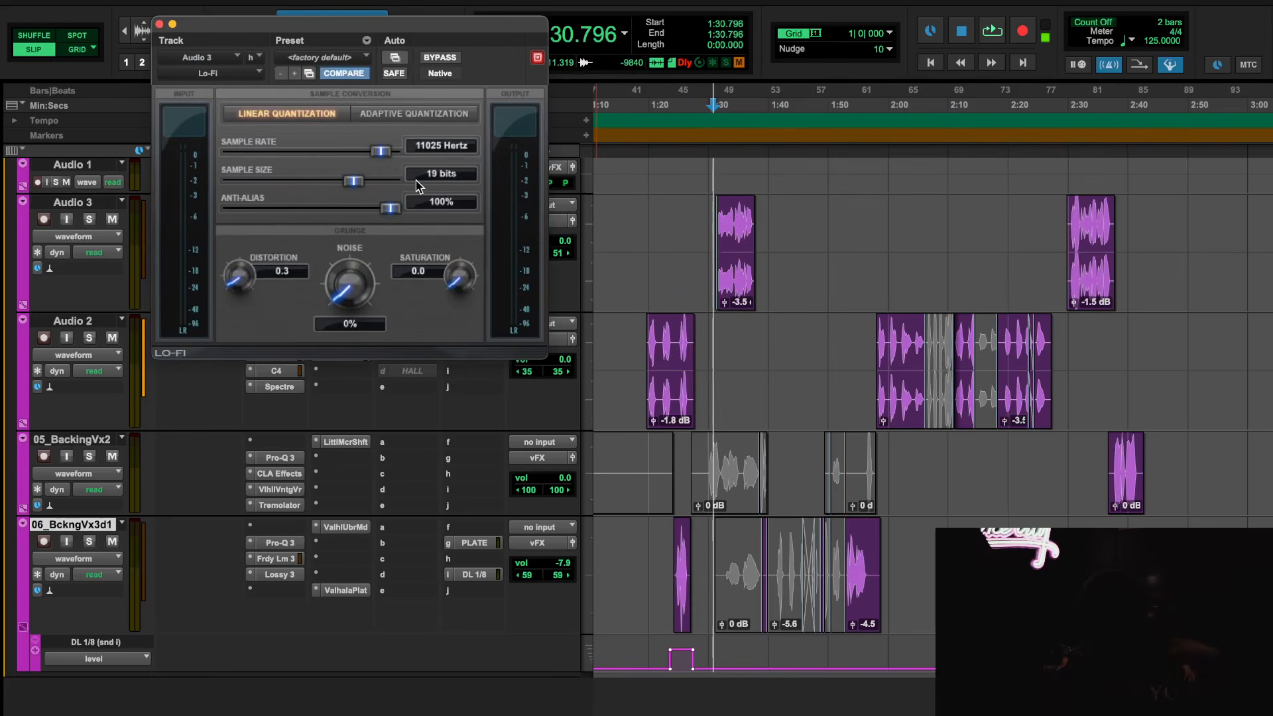
left_click(1068, 97)
key("space")
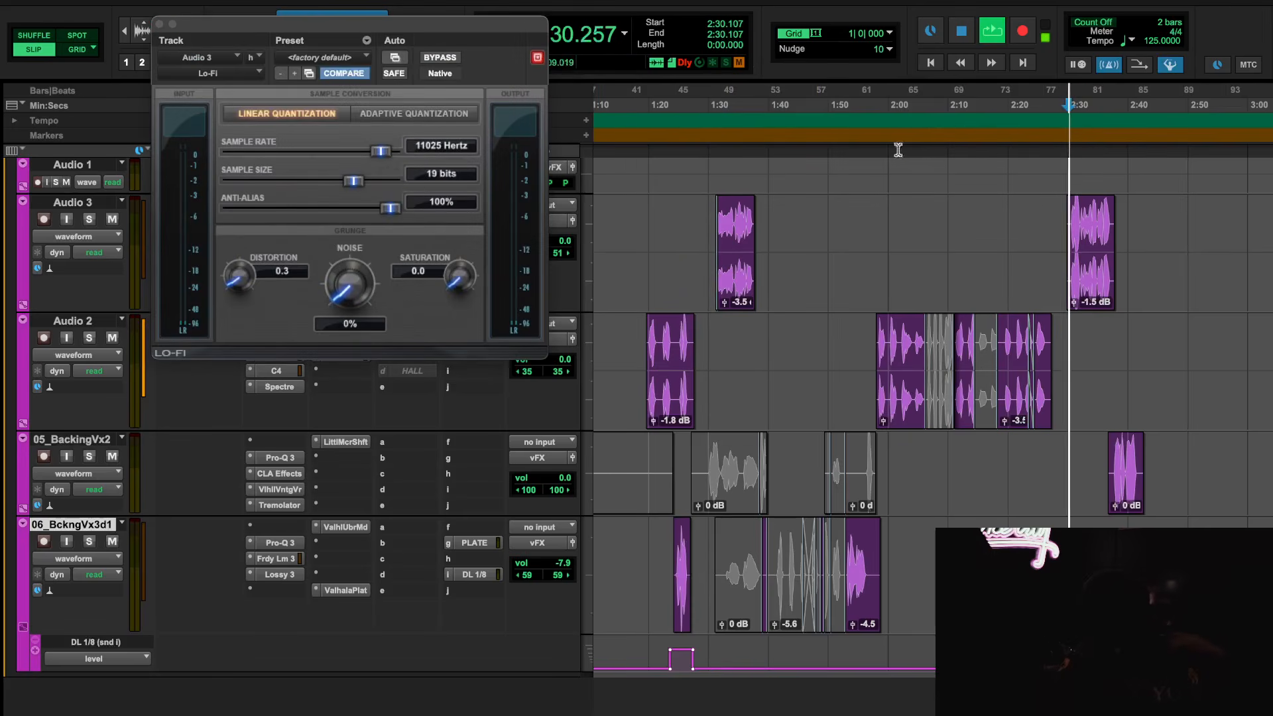
left_click(443, 58)
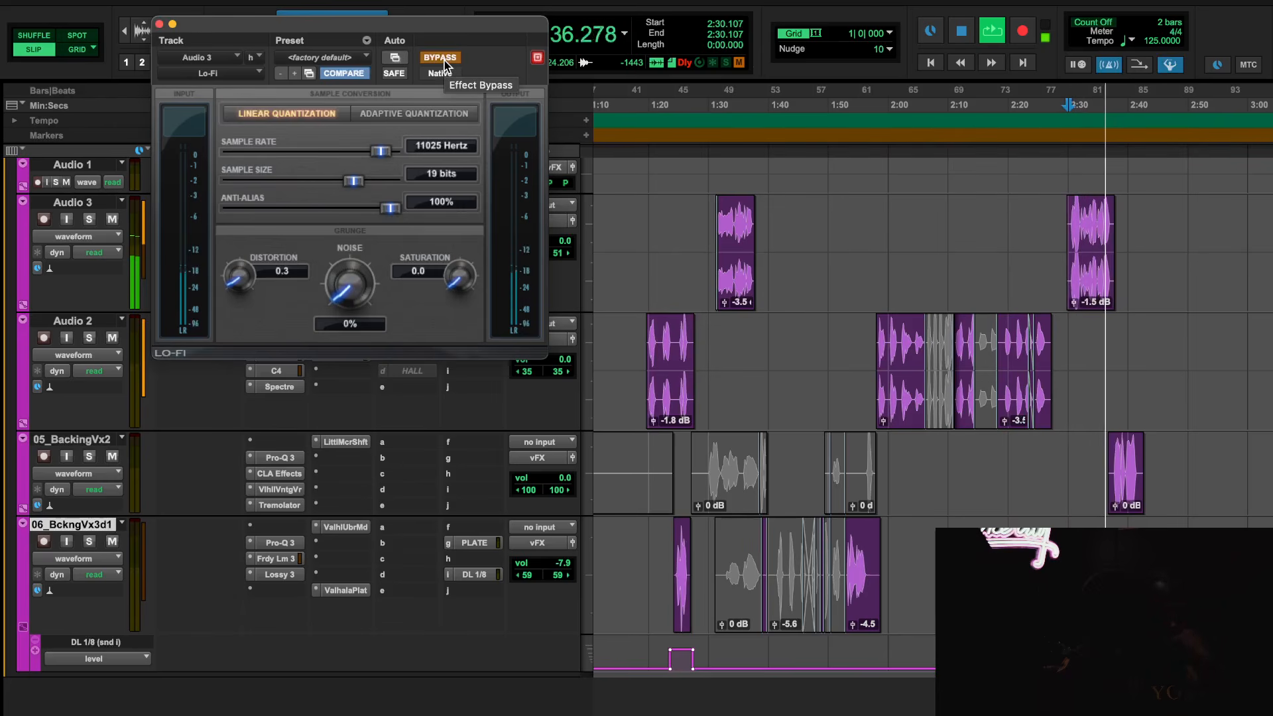
key("space")
key("space")
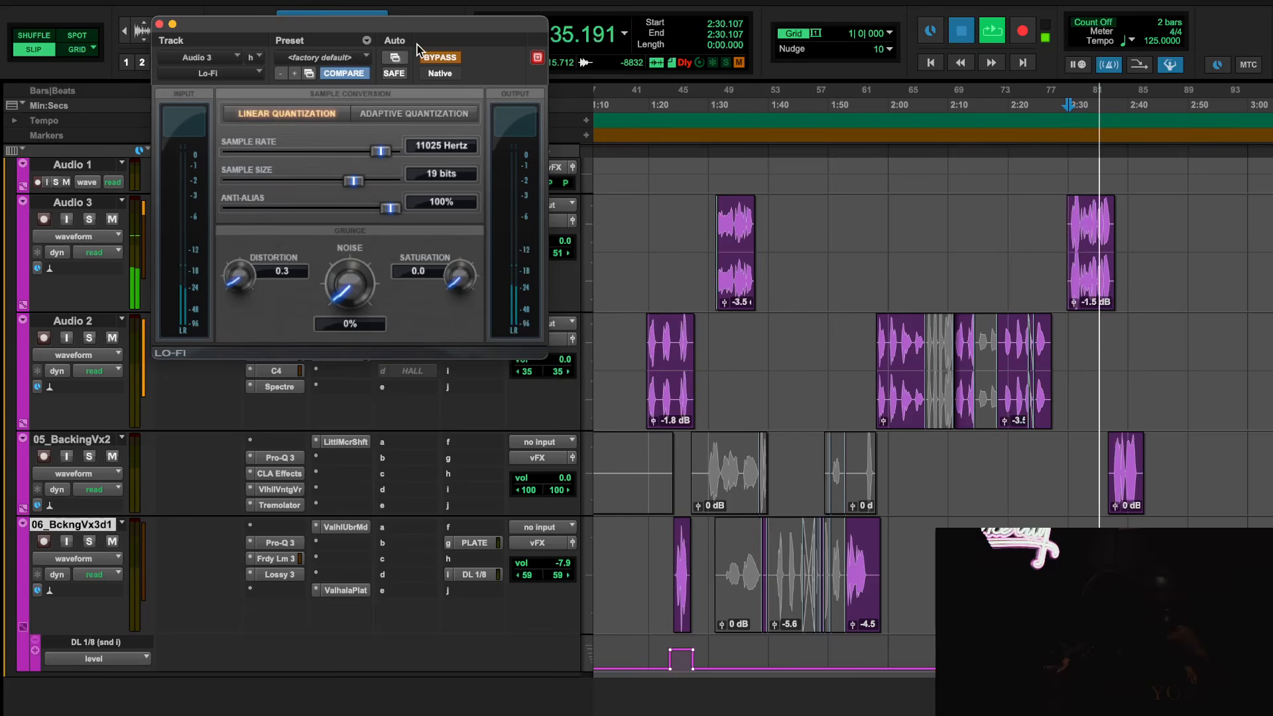
key("space")
key("space")
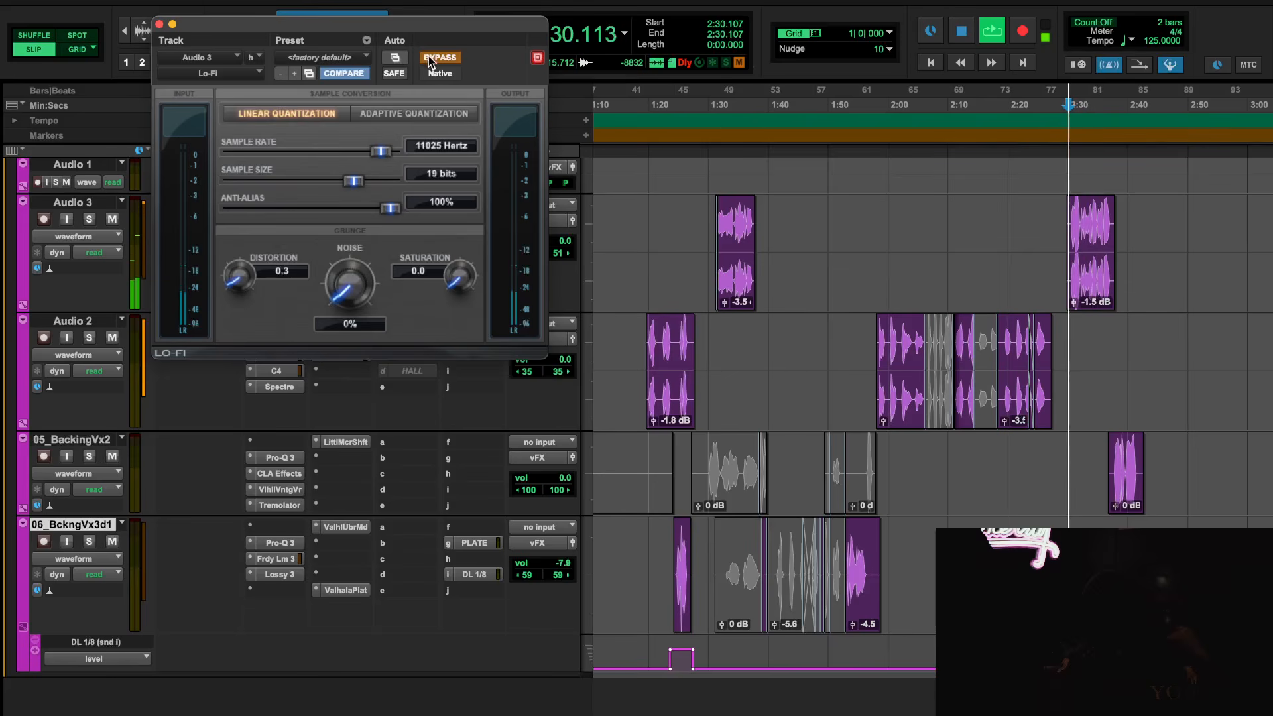
left_click(159, 24)
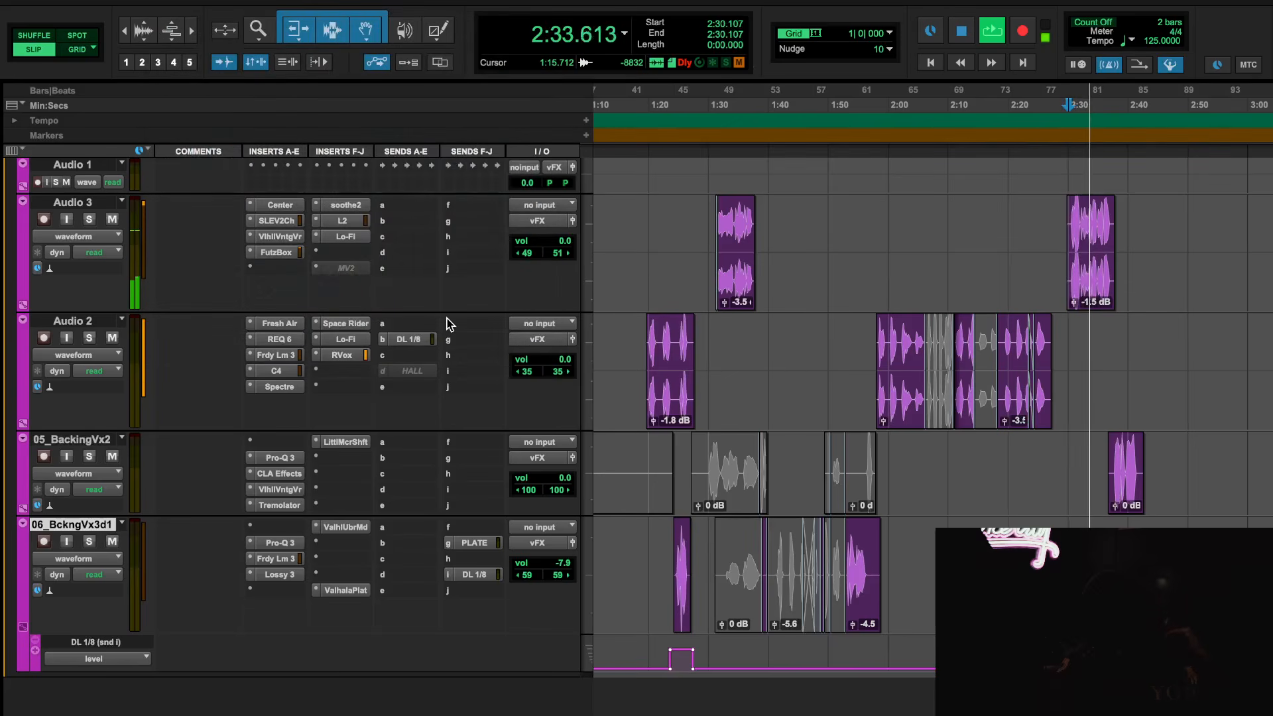
Bring the lead vocal tracks above the vFX group into view and stop playback
scroll(447, 318, "up", 6)
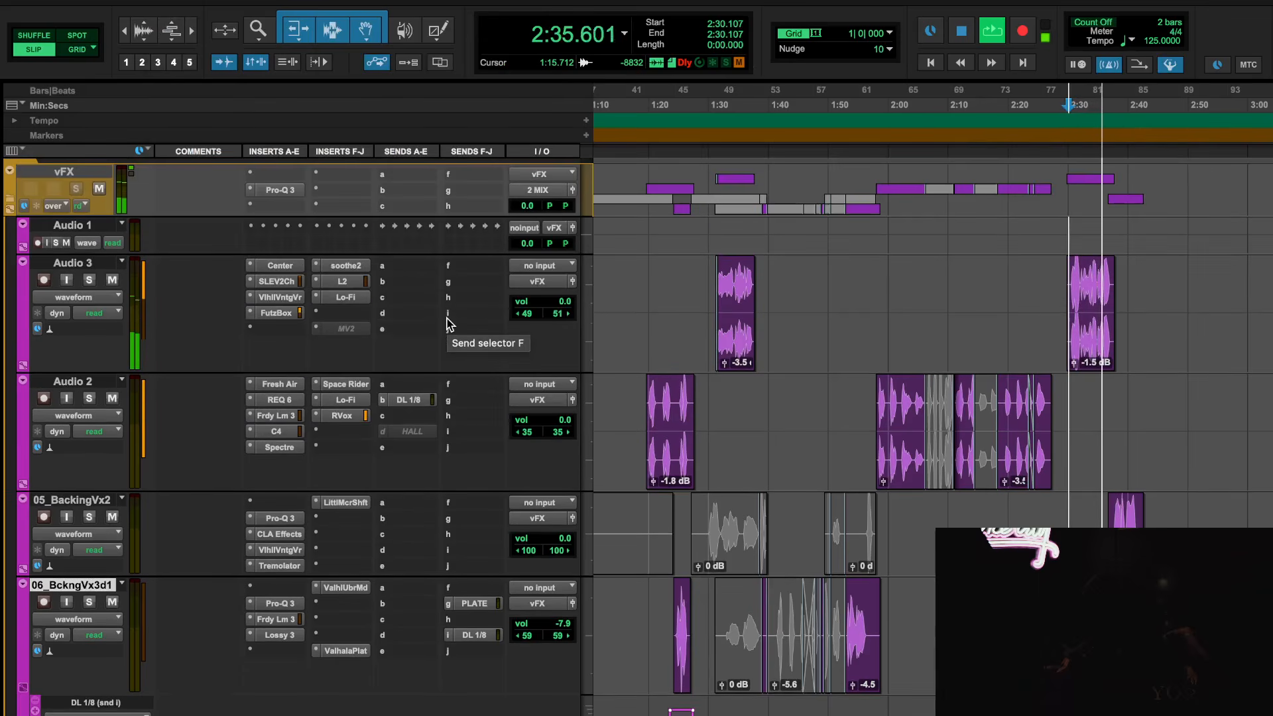
scroll(447, 325, "up", 10)
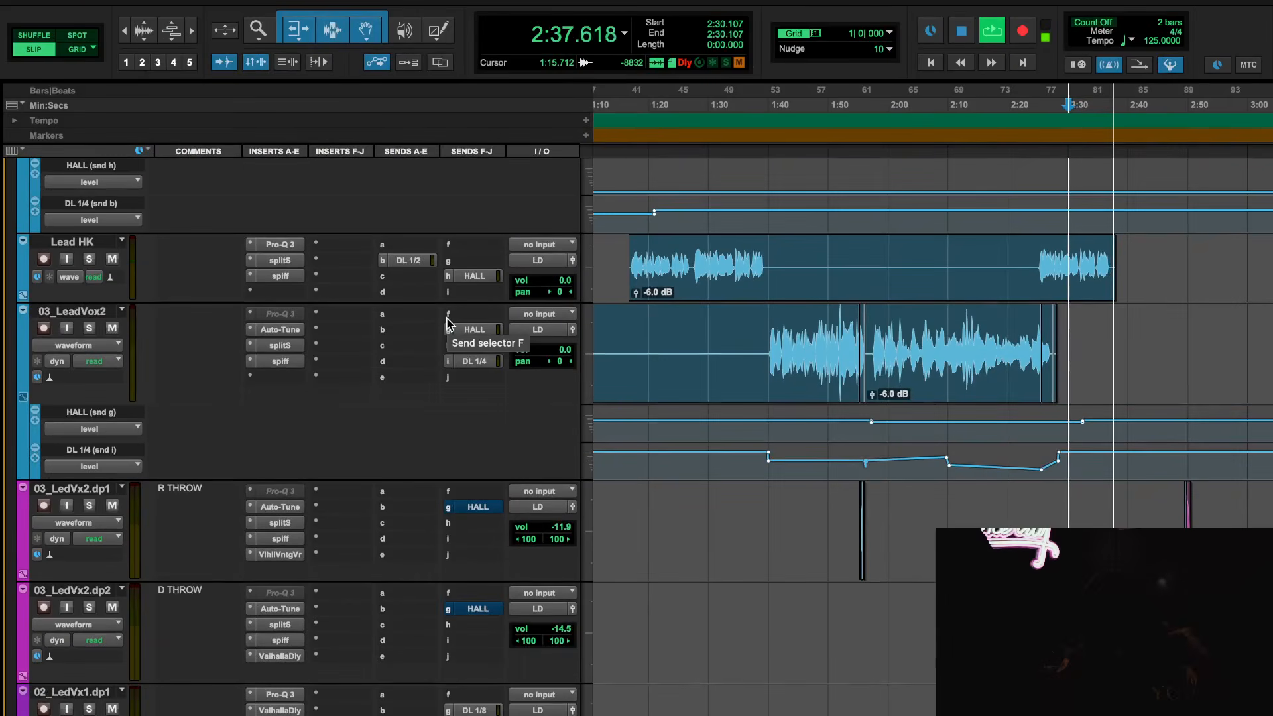
key("space")
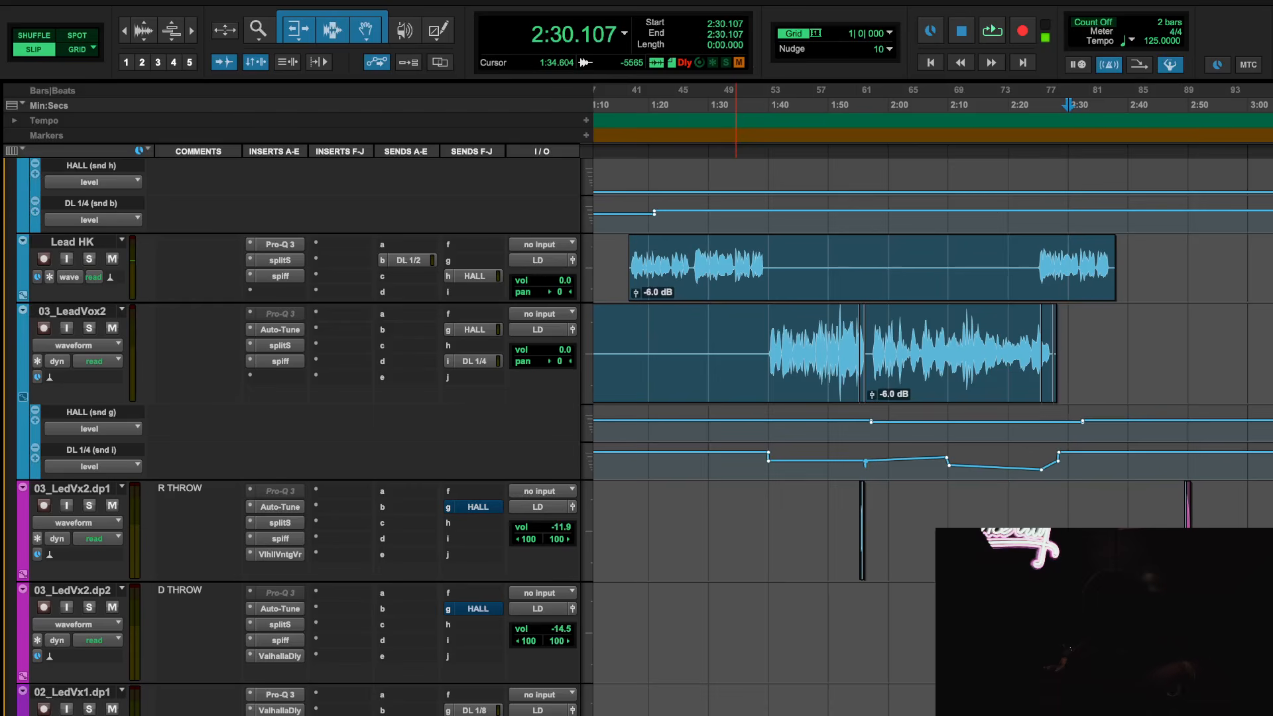